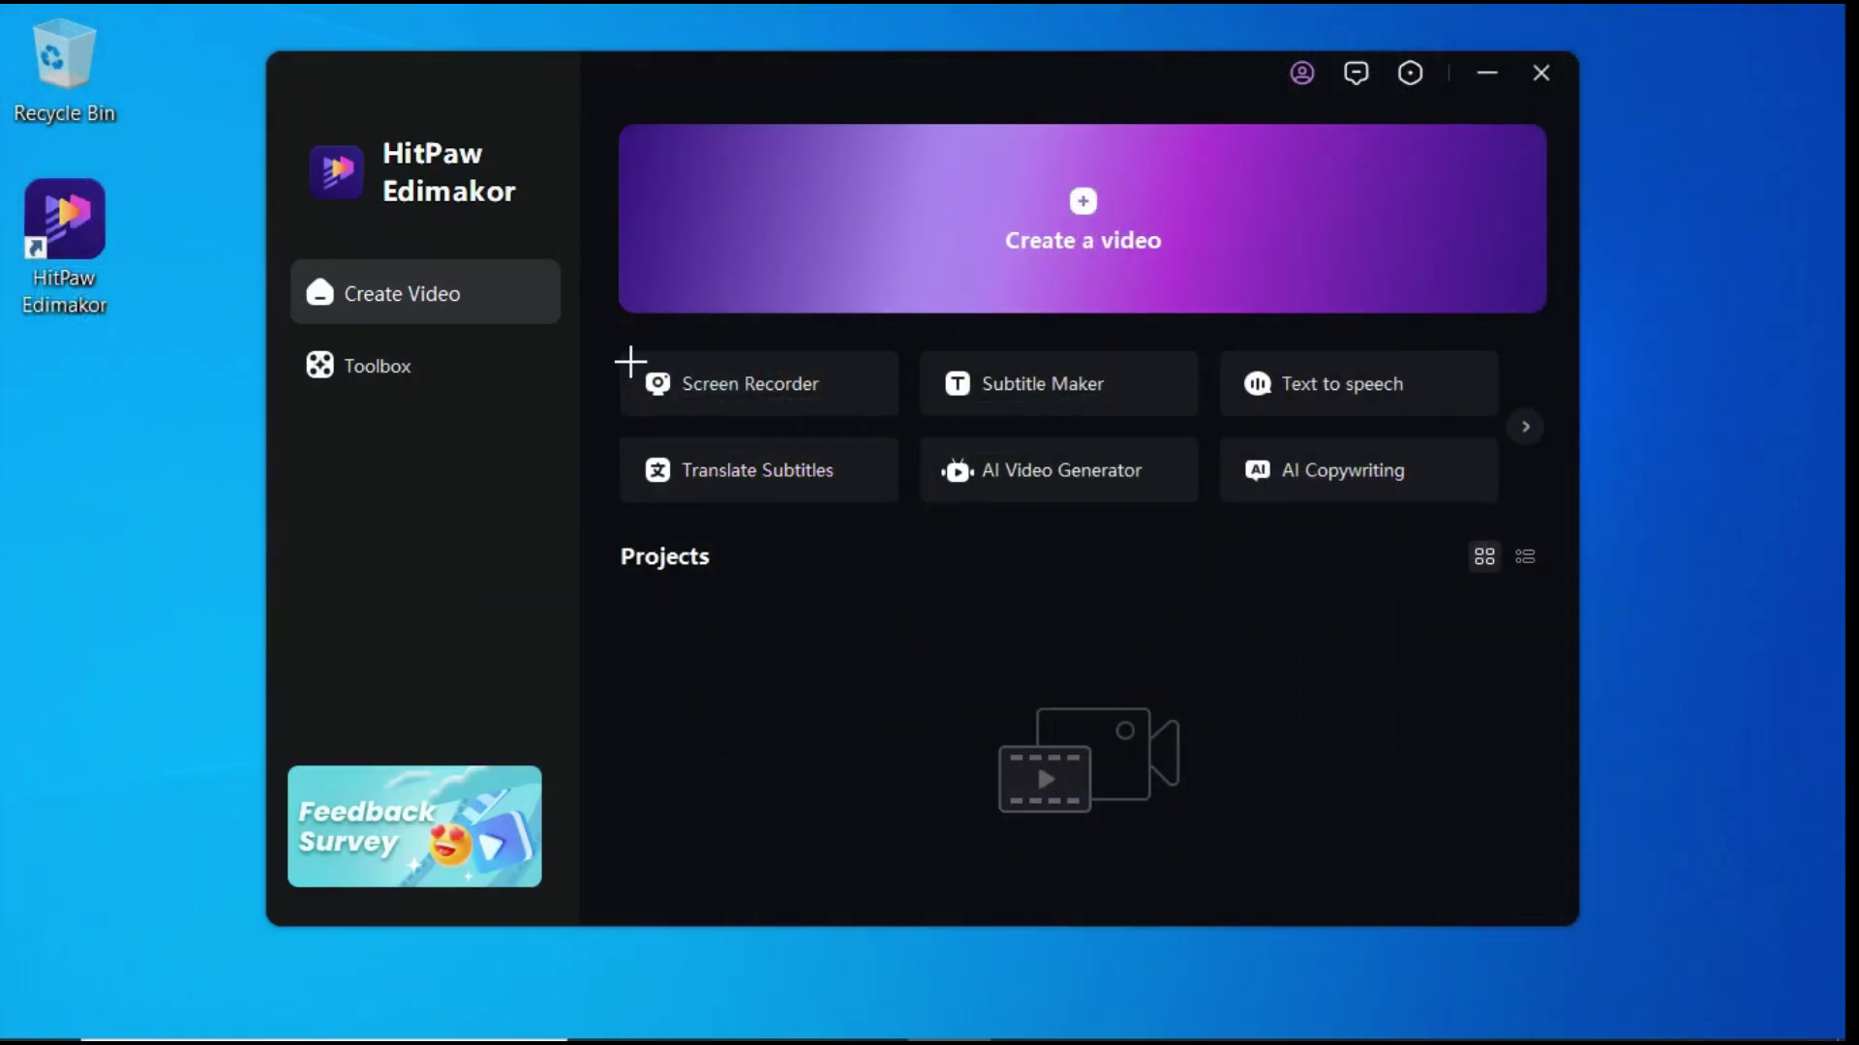
Page through the quick tools, then open the Toolbox and scroll to Sound tools like Vocal Remover and Beat Detection.
drag(631, 362, 1568, 539)
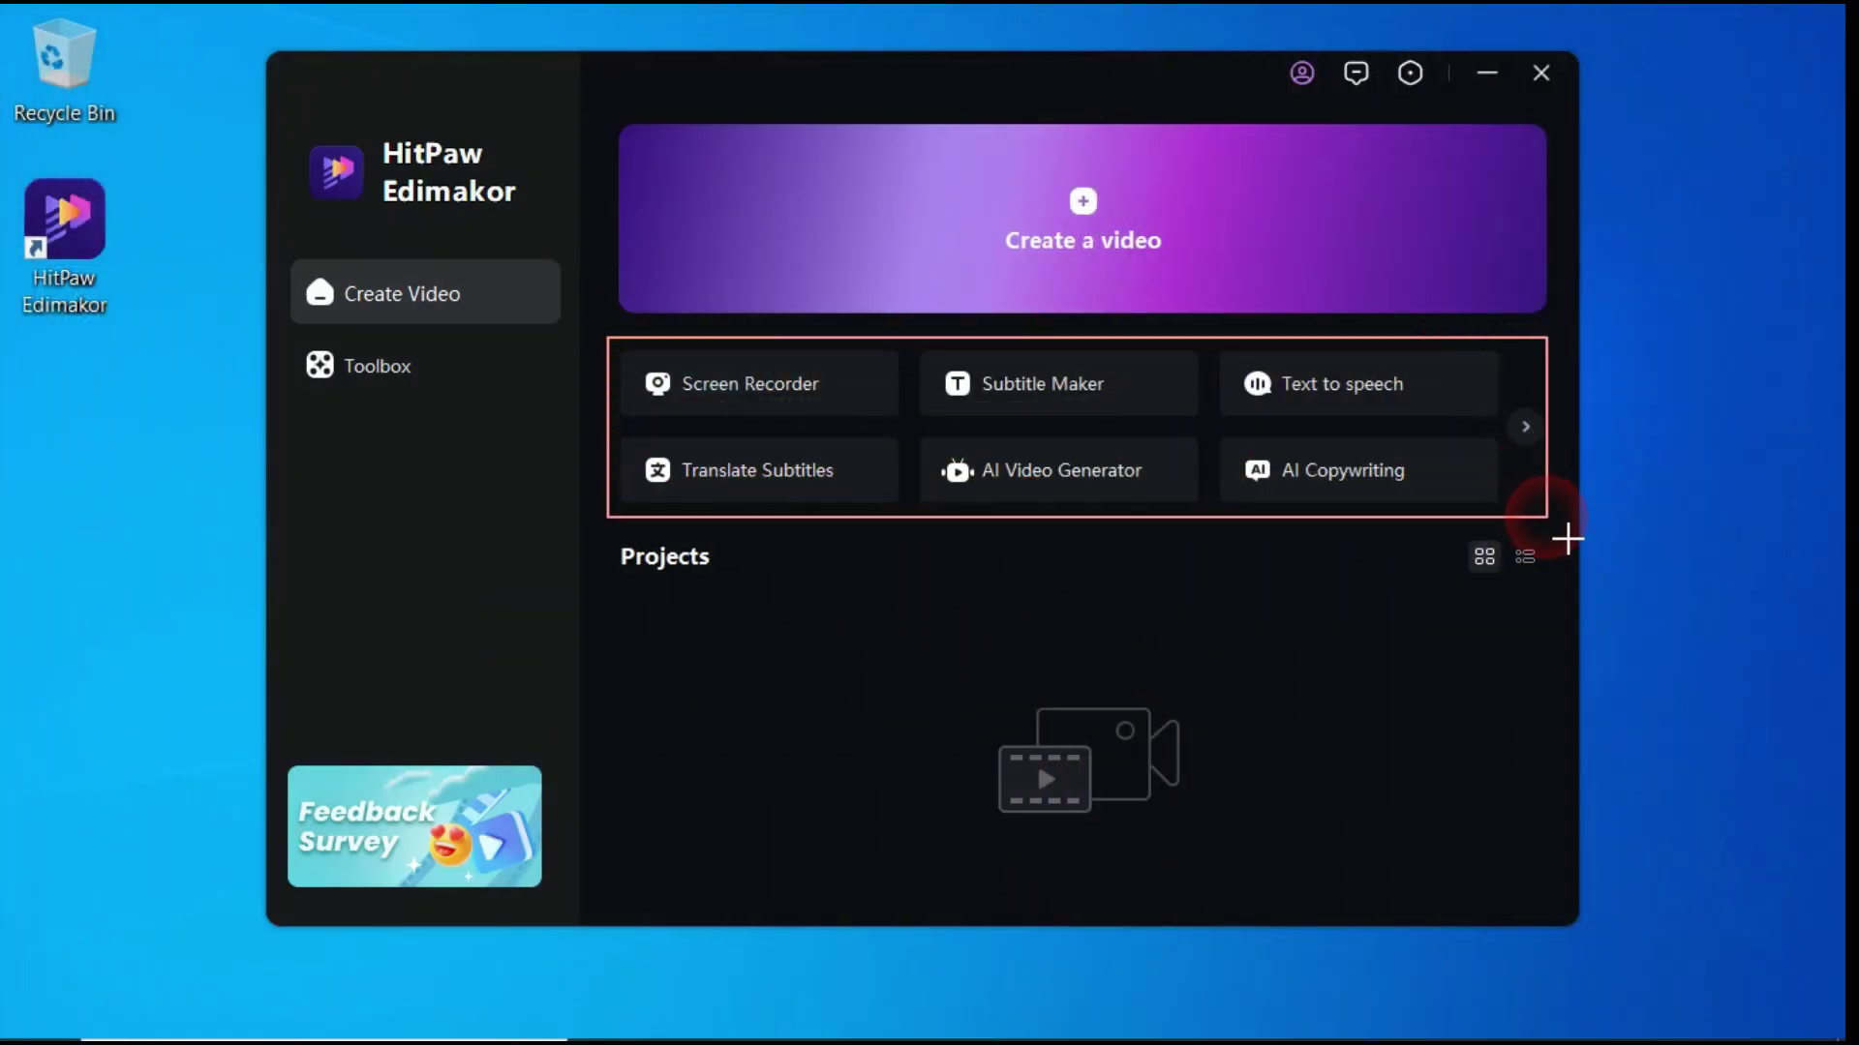
key(Escape)
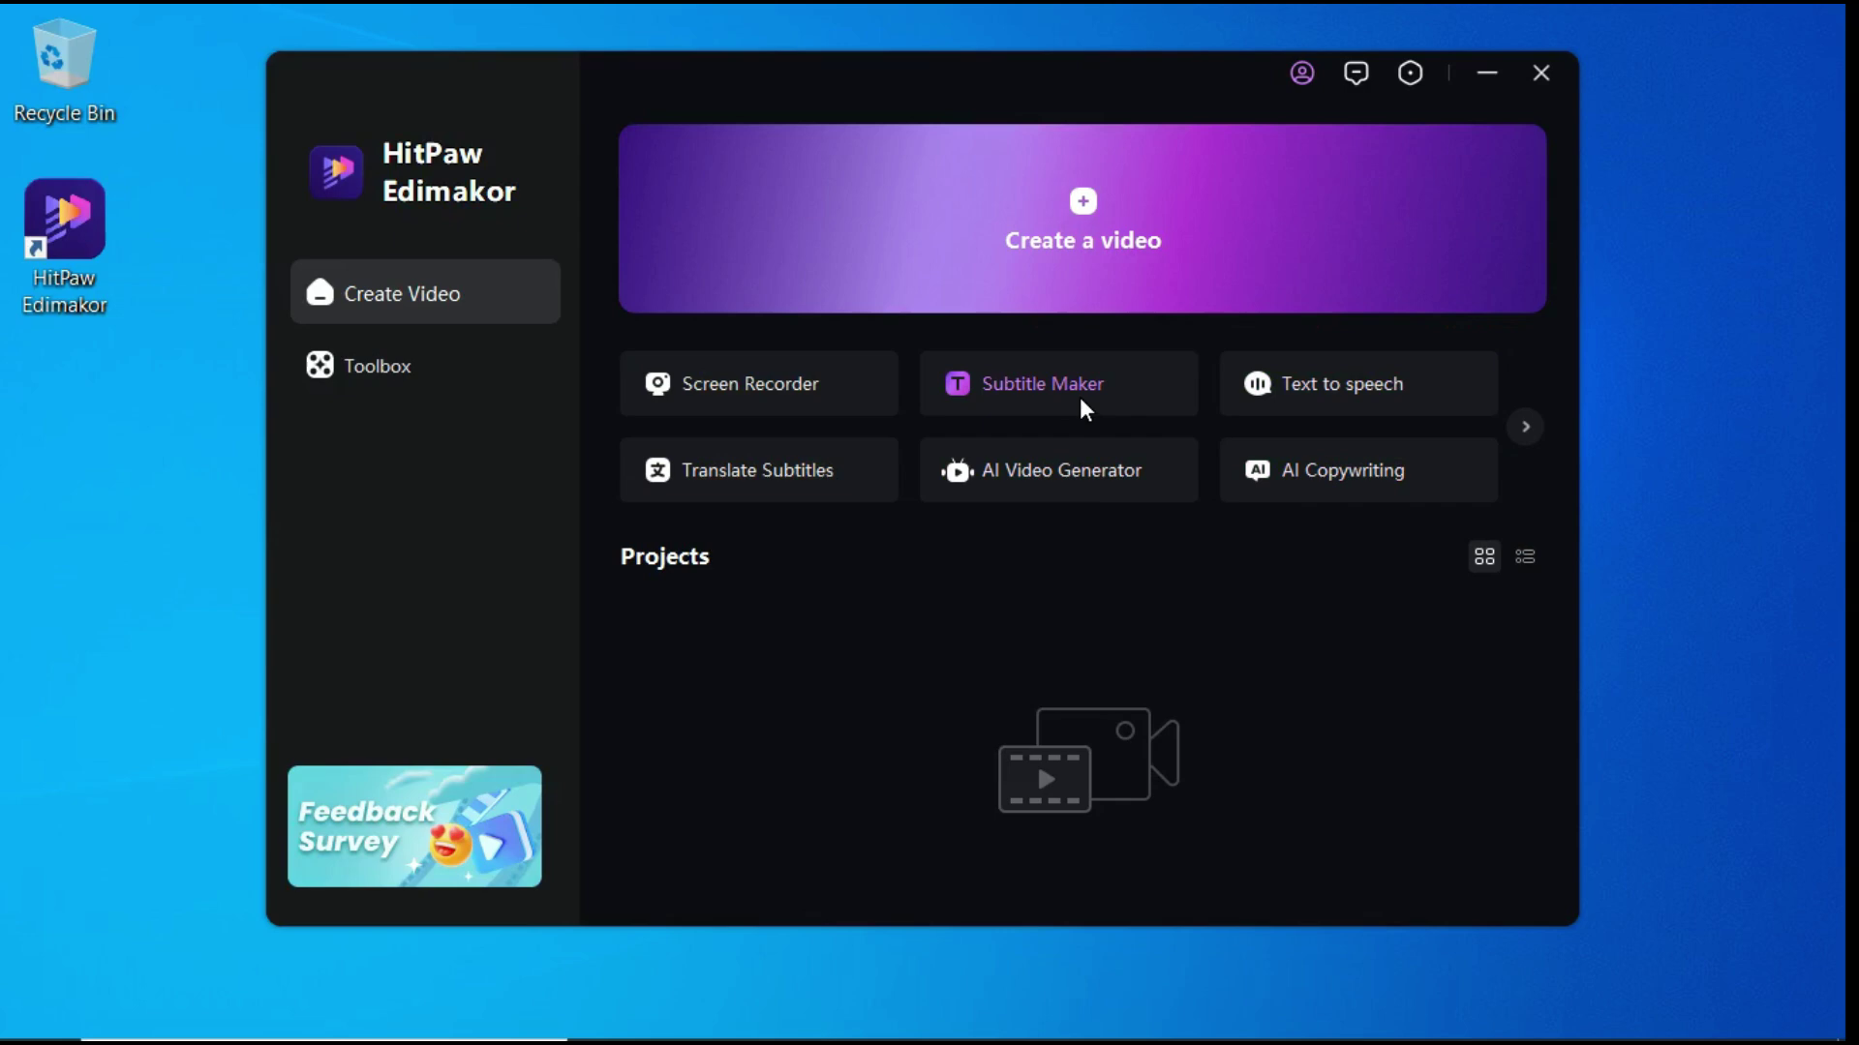
click(1526, 429)
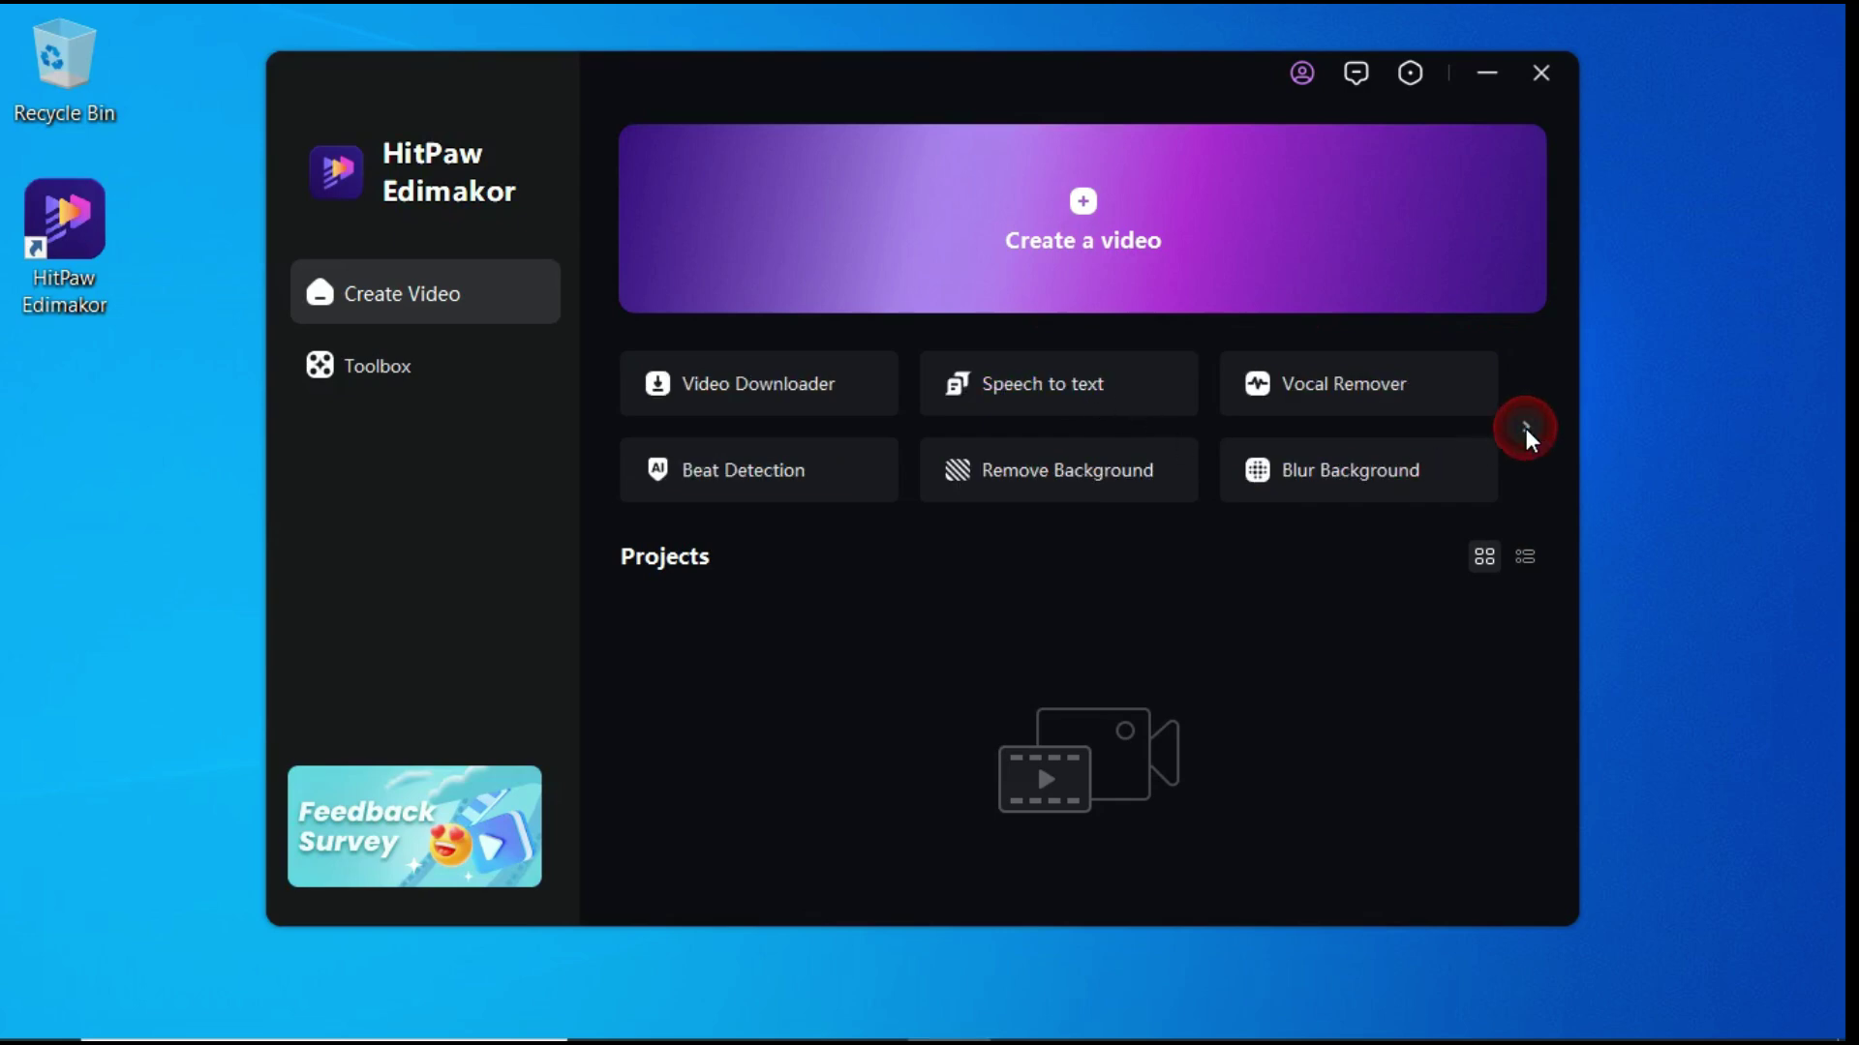
click(1526, 428)
click(389, 367)
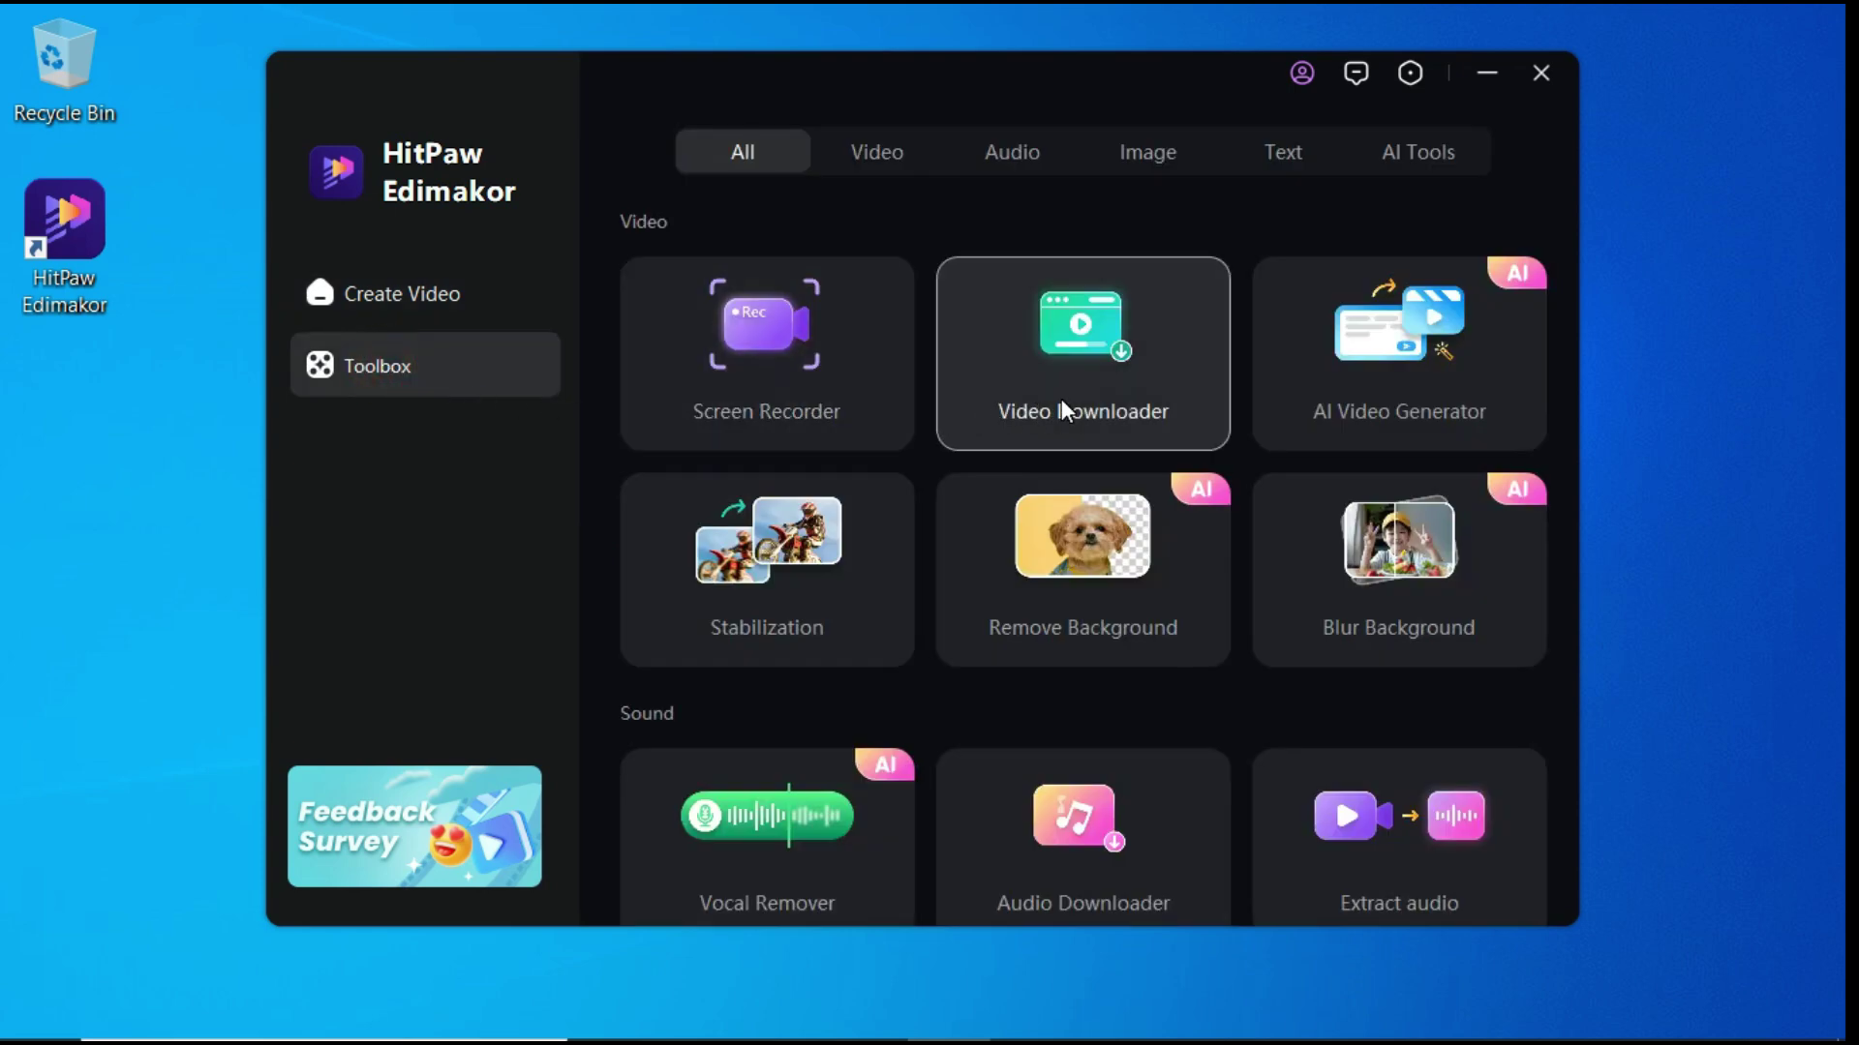
scroll(1062, 414, down, 3)
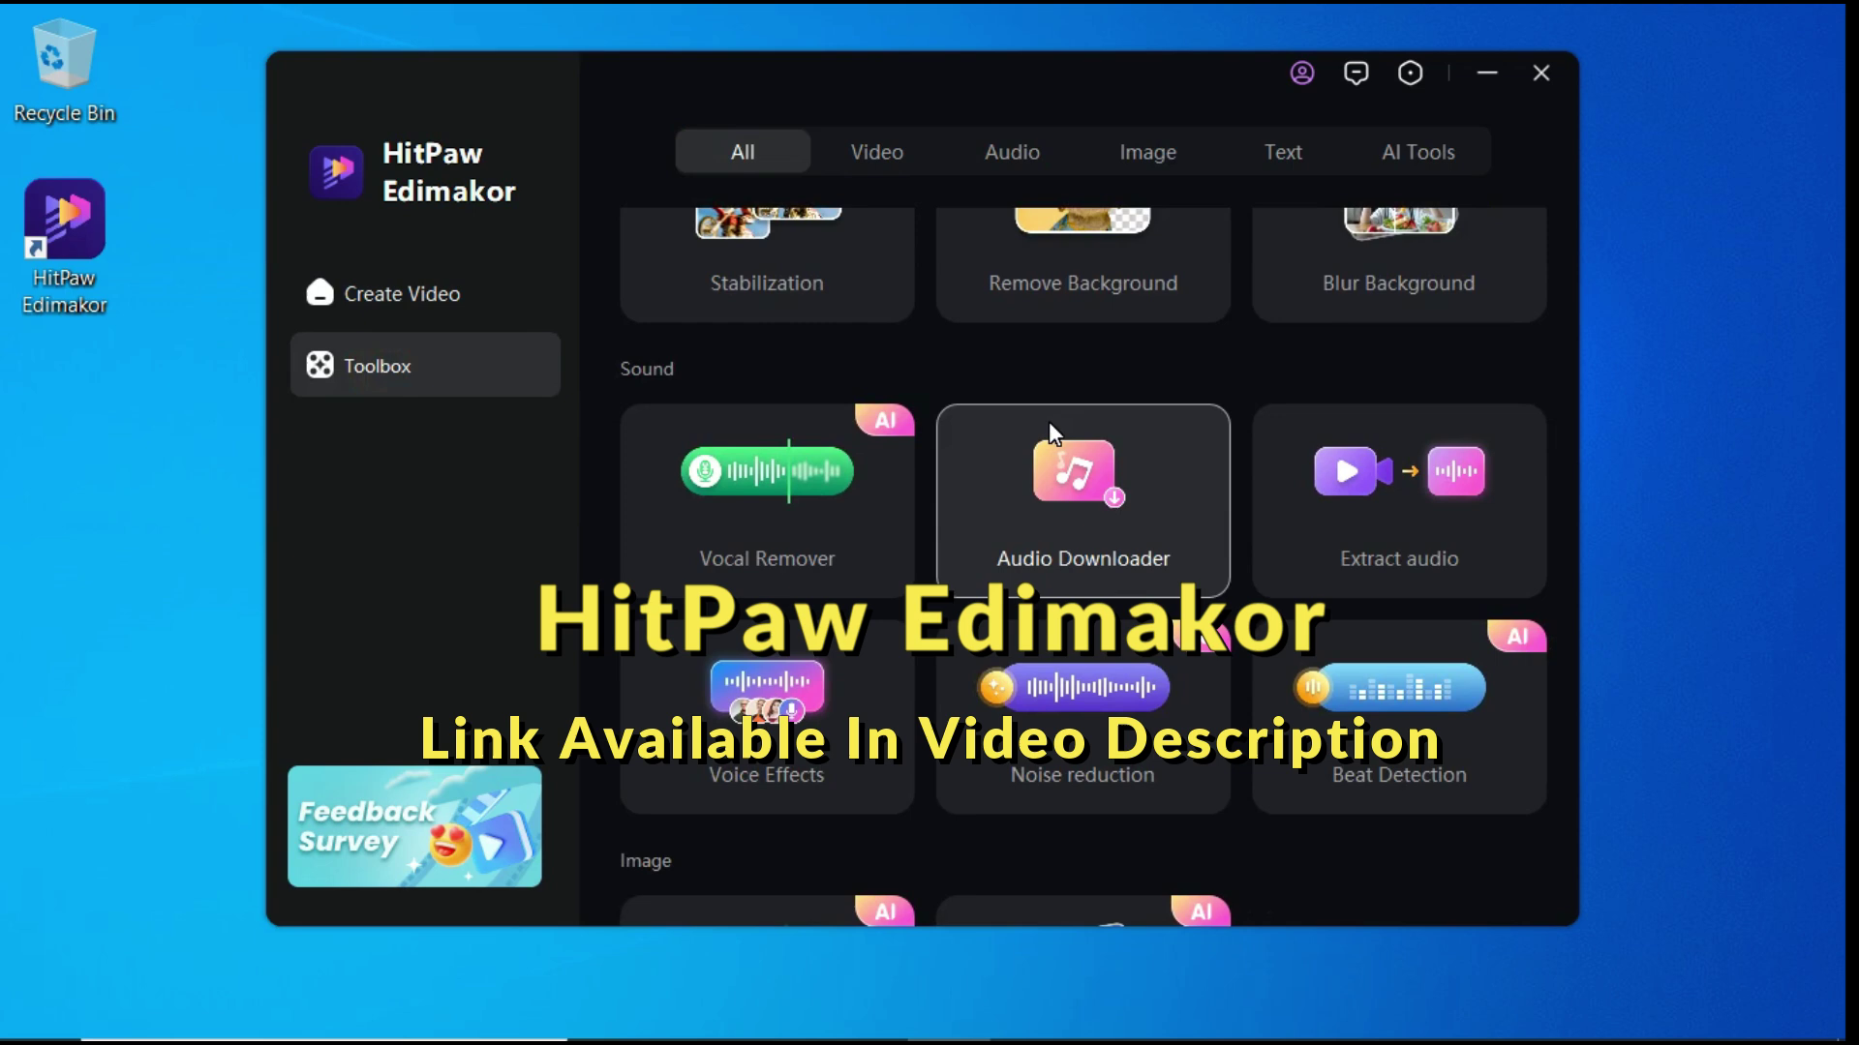
Return to the start page and view the AI Subtitle, Text to Speech, Background Remover and Copywriting descriptions.
click(405, 293)
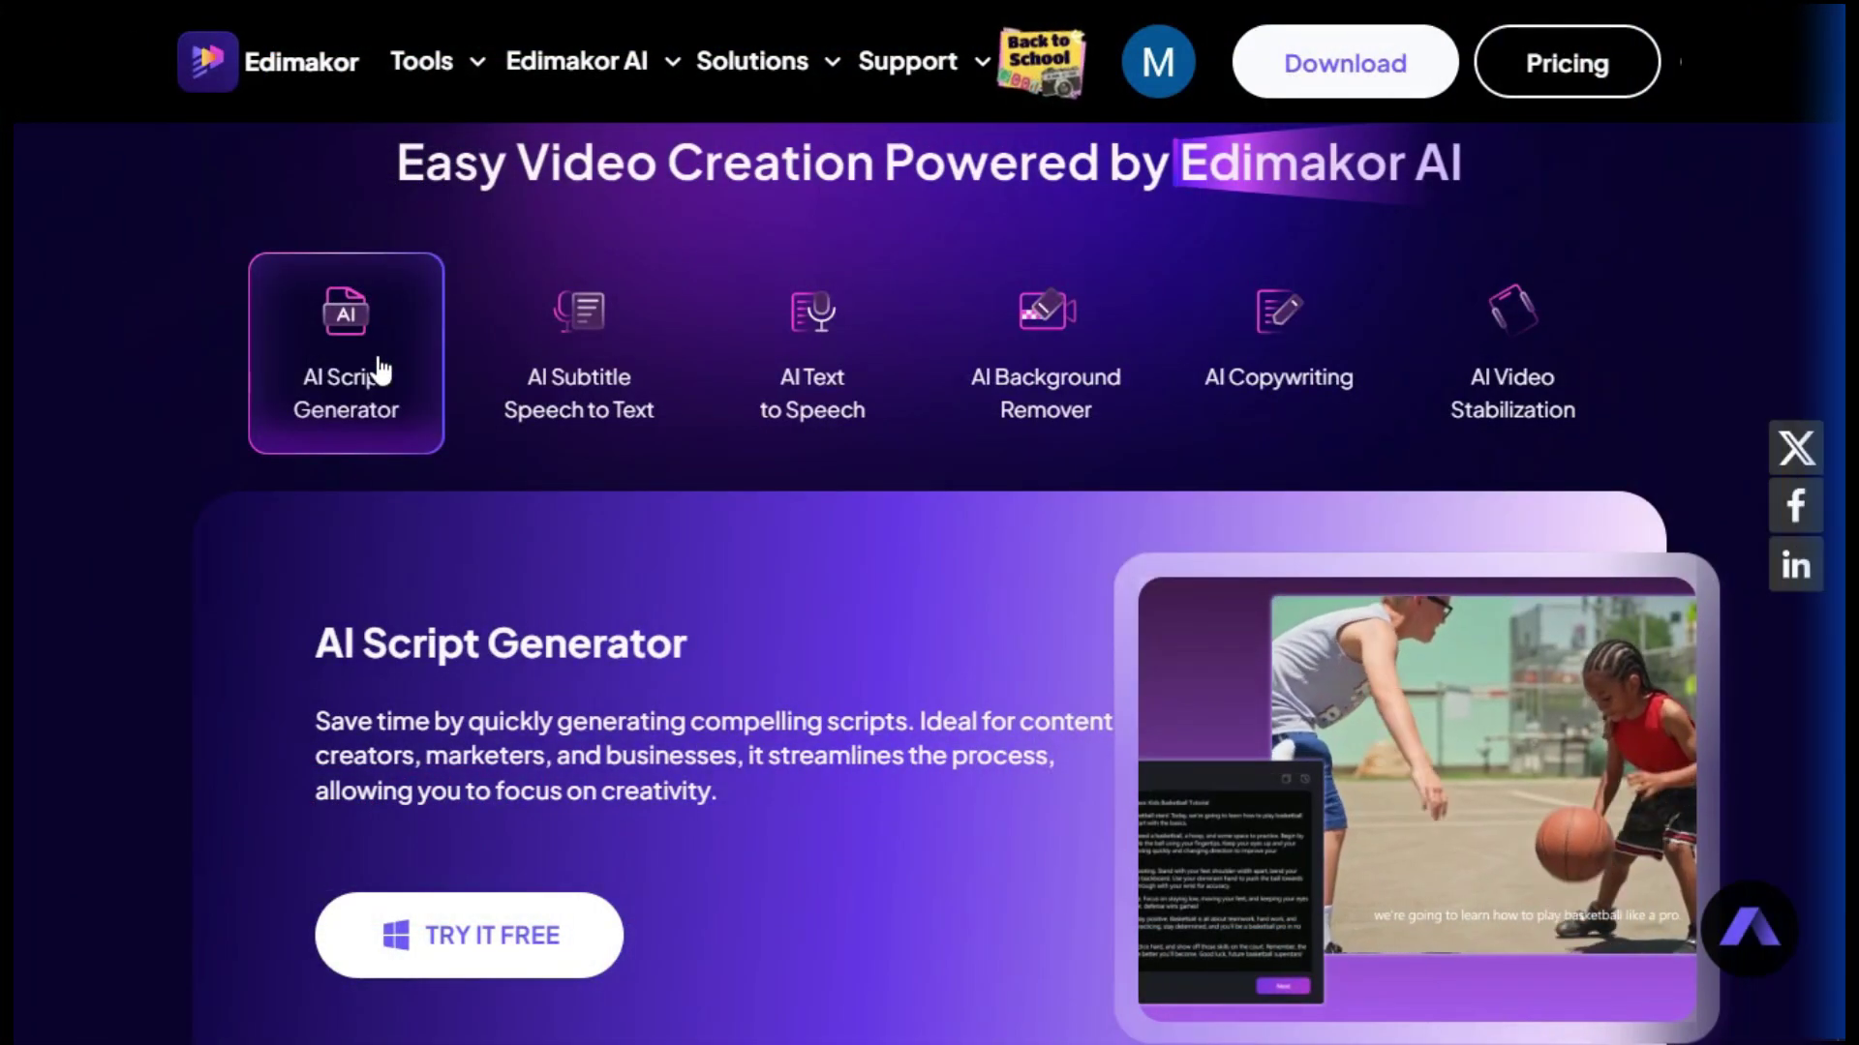
click(551, 373)
click(788, 369)
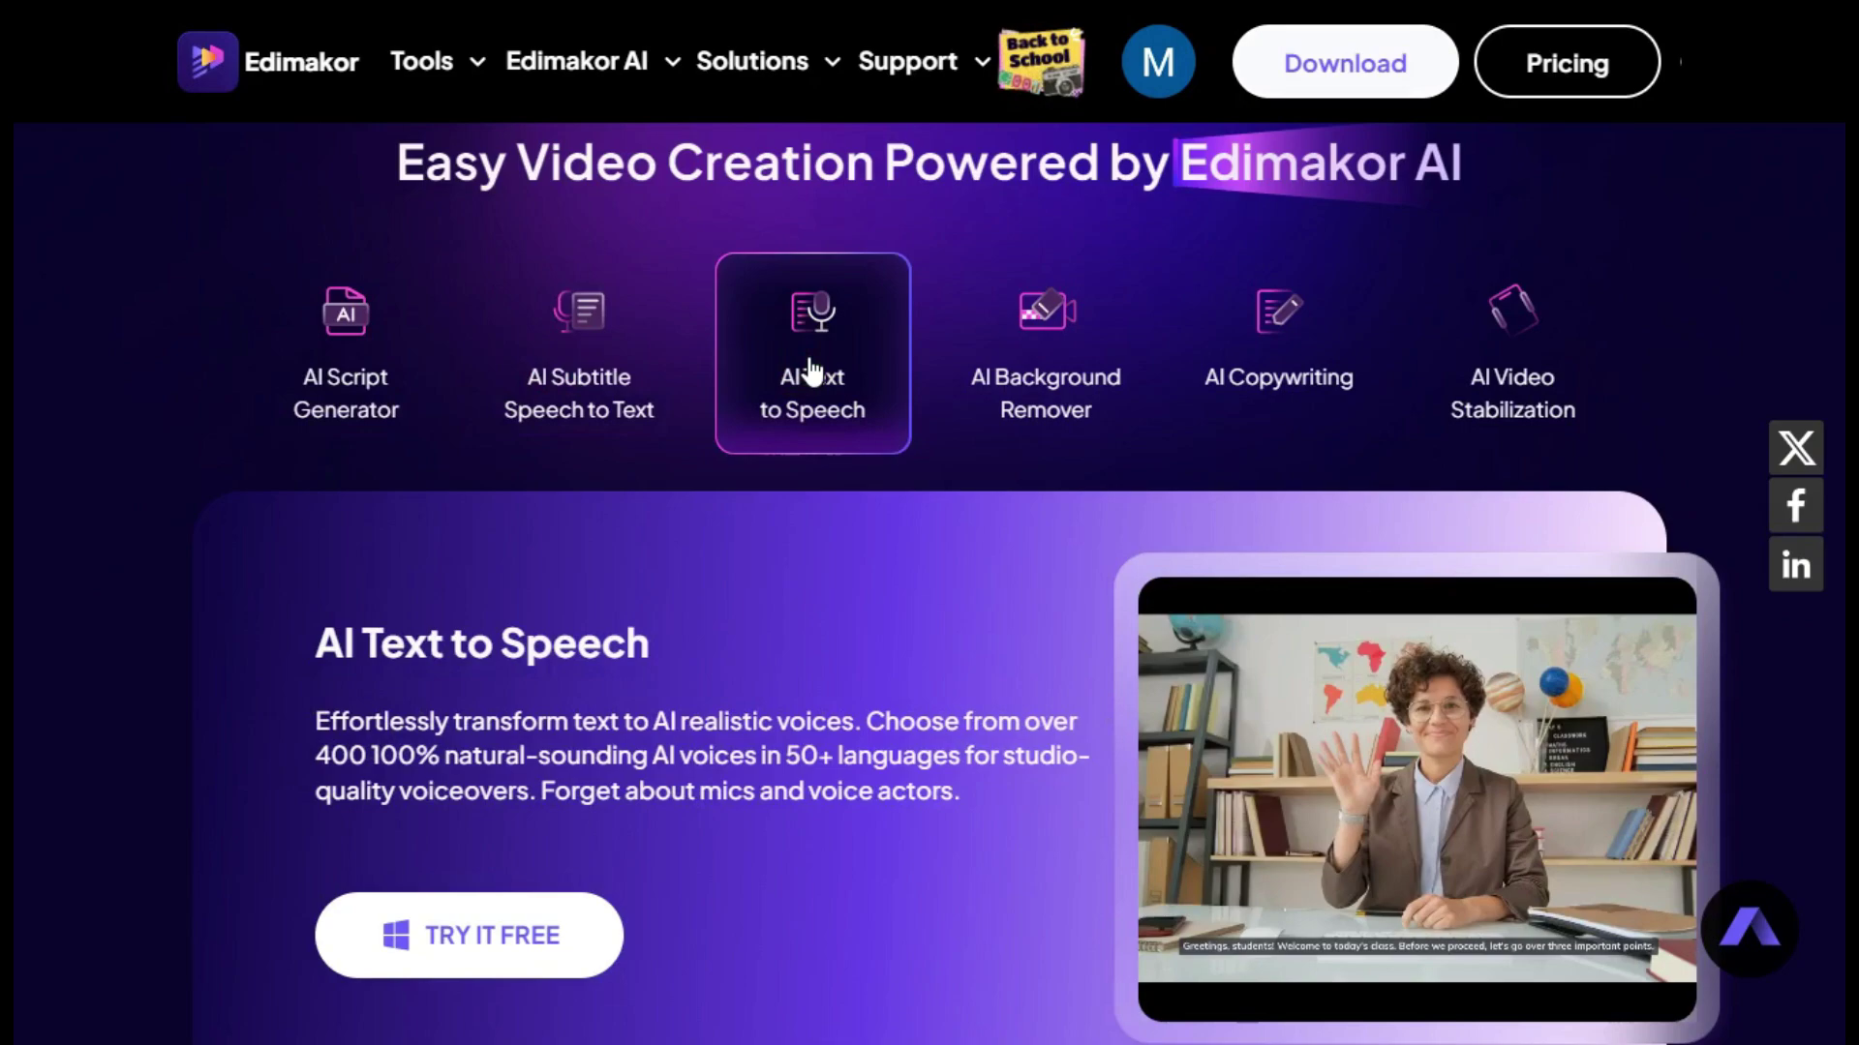
click(1066, 366)
click(1312, 379)
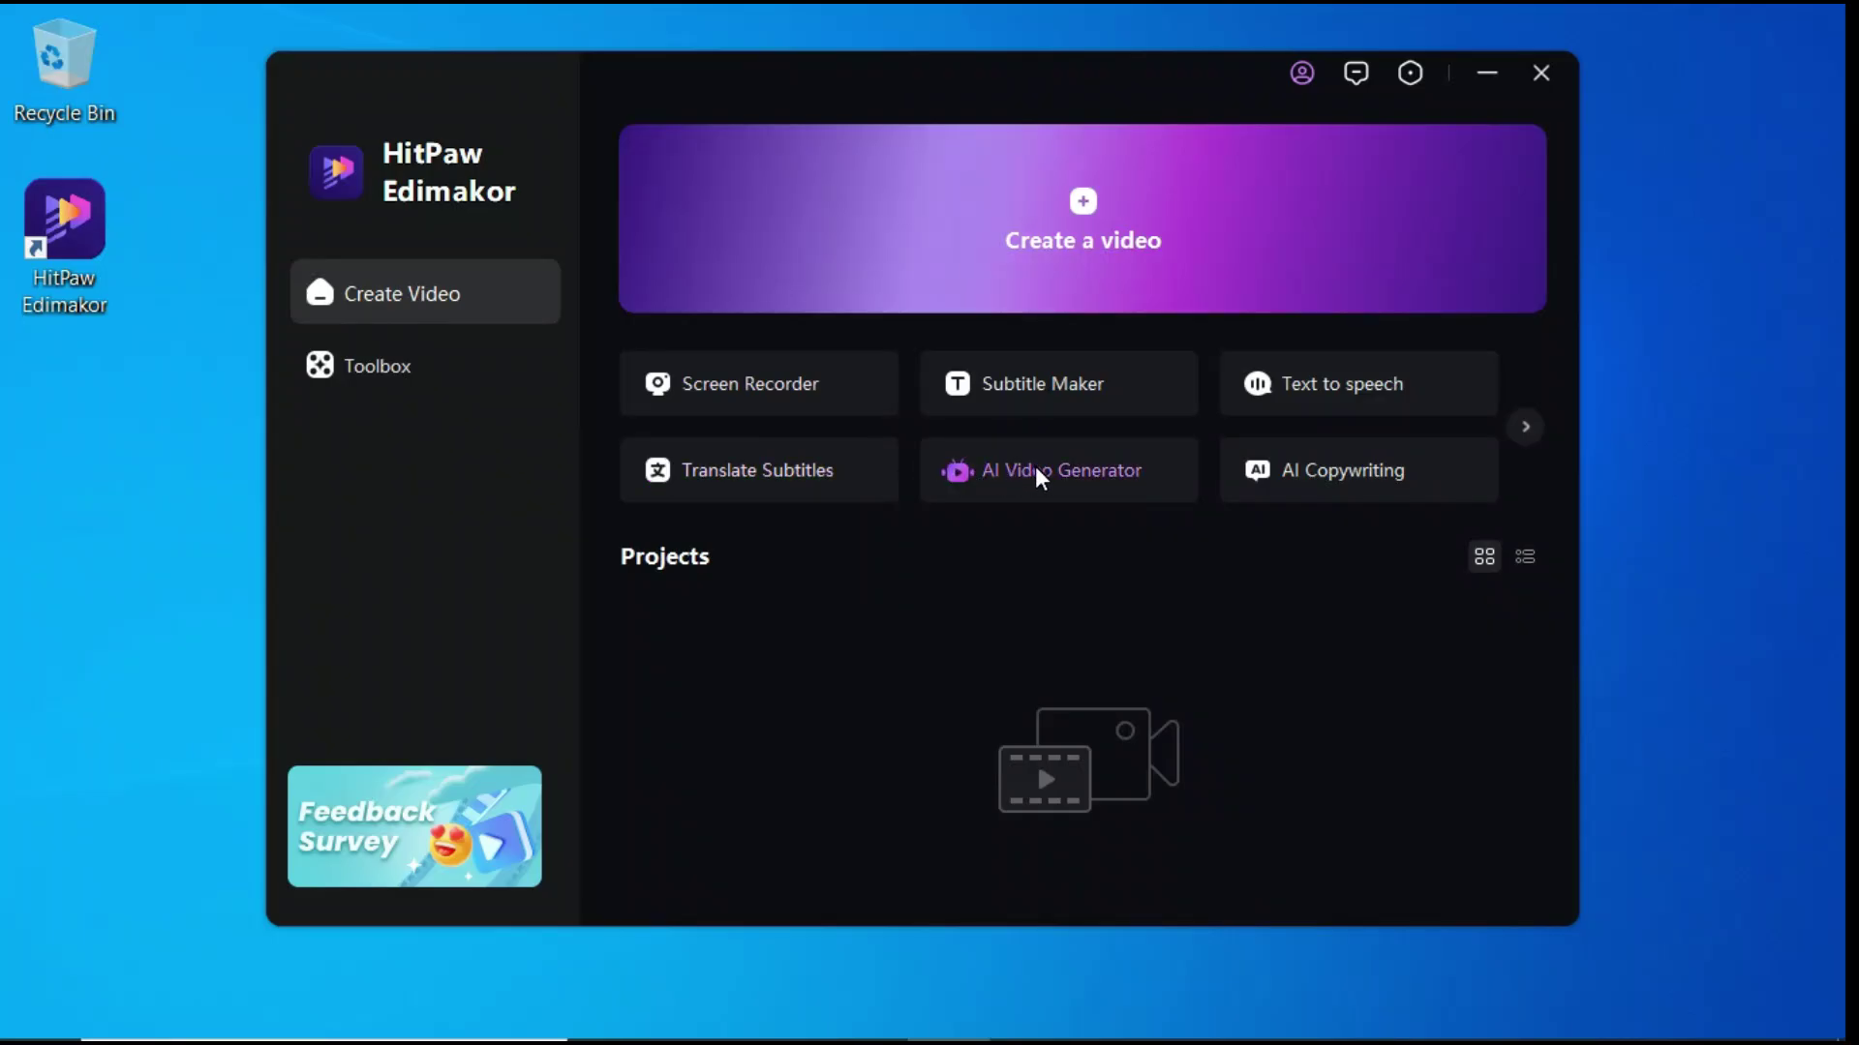
Launch the AI Video Generator from the Create Video page, reaching its empty 0/2000 text box.
click(1036, 469)
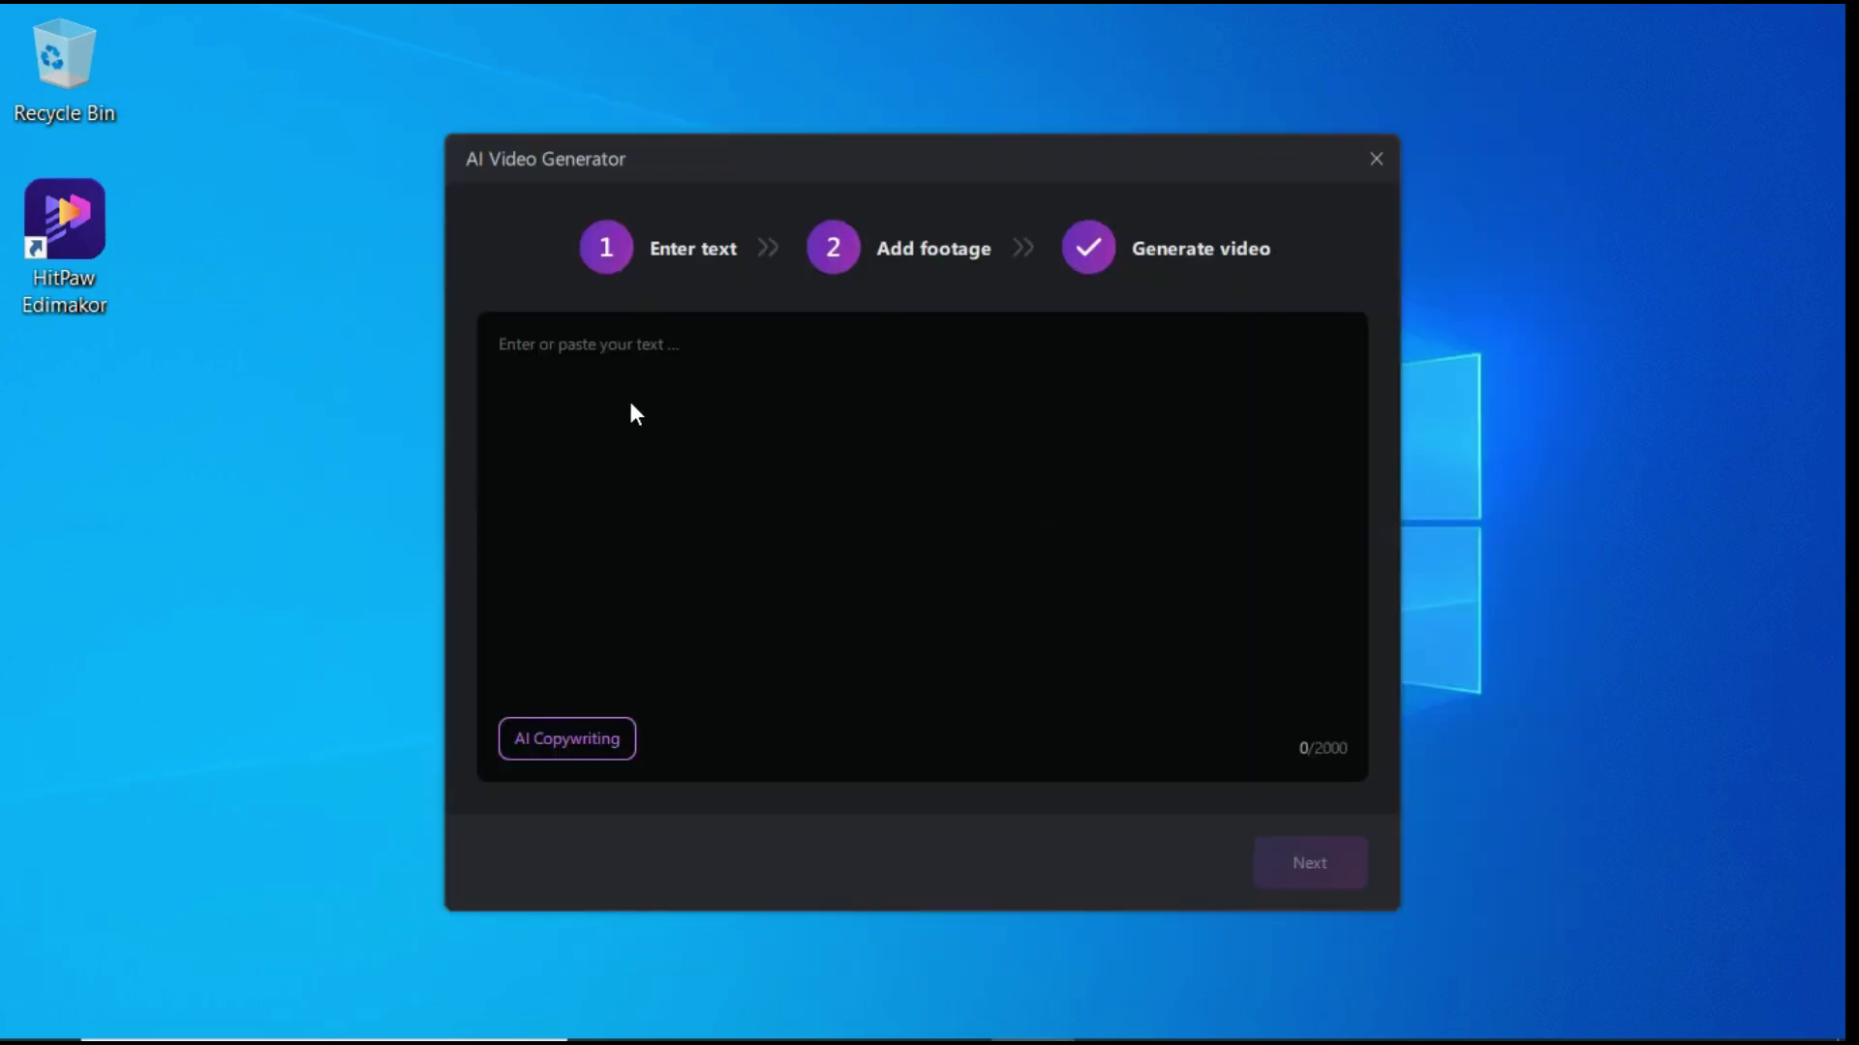
Focus the AI Video Generator's text box and bring up the AI Copywriting assistant from it.
click(534, 387)
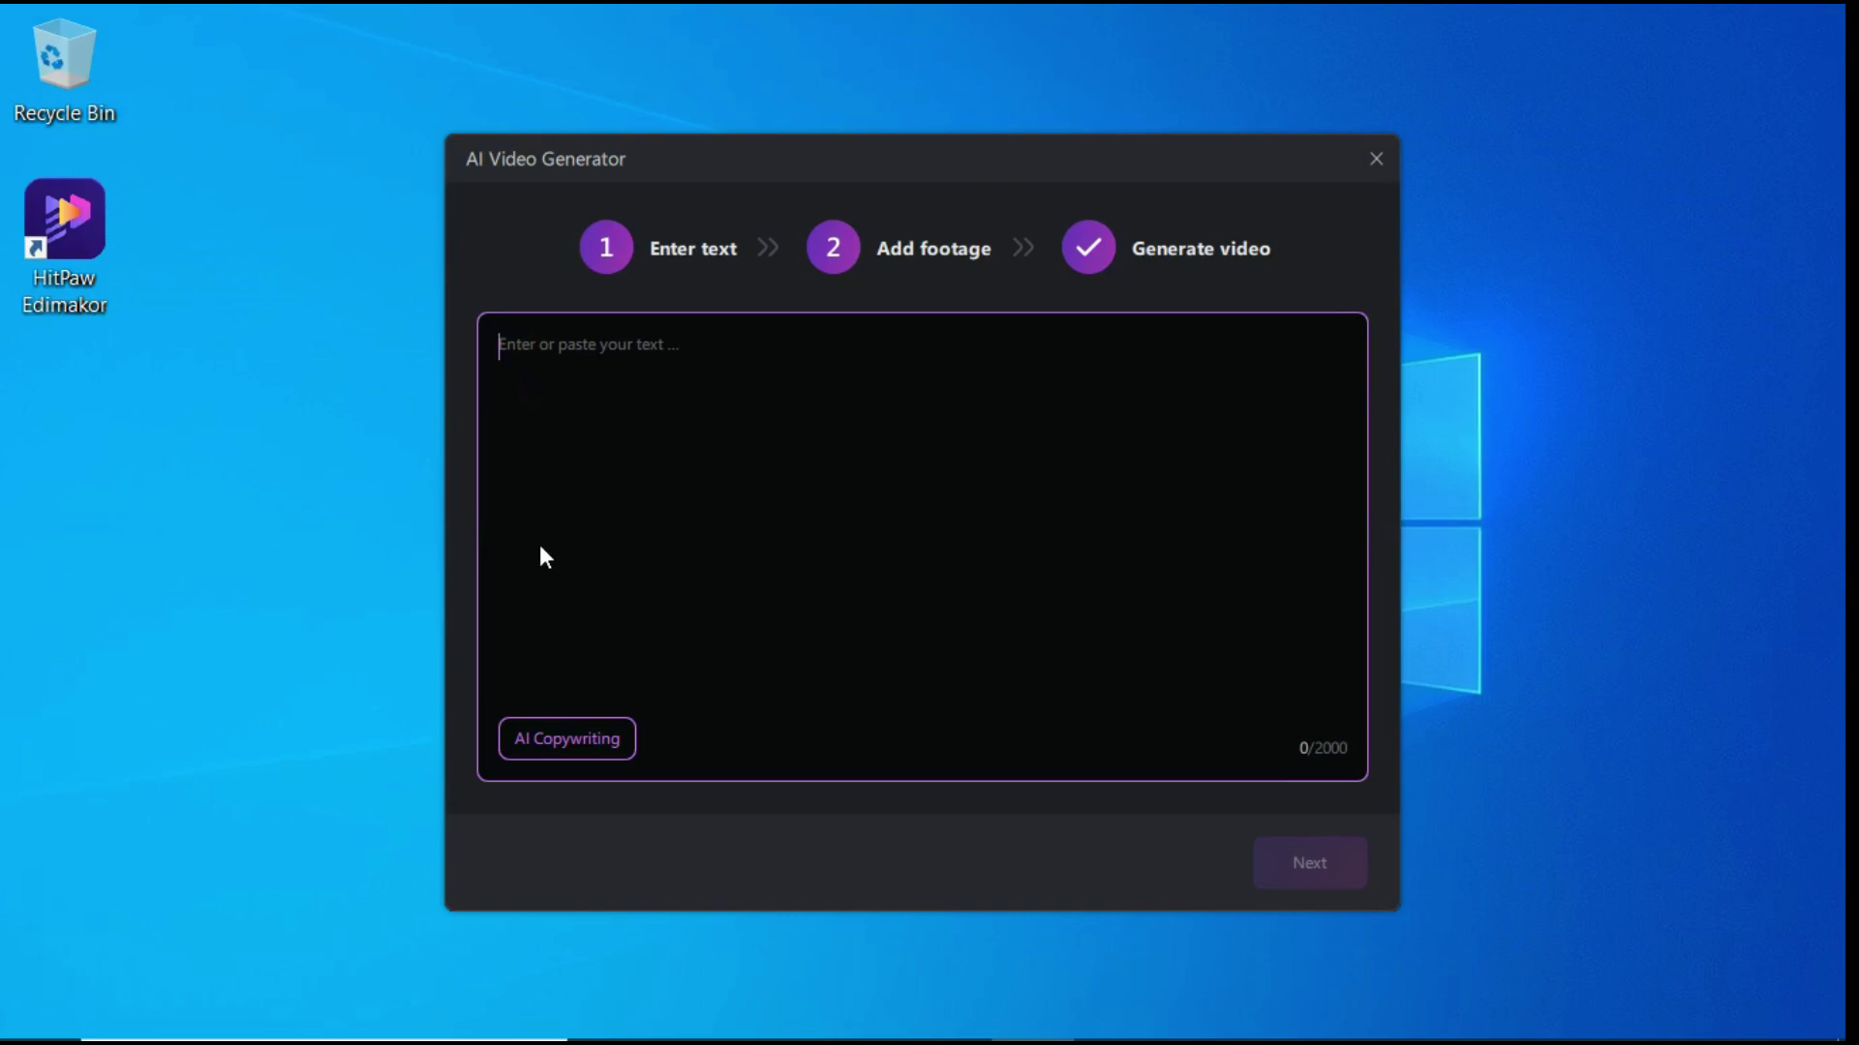
click(552, 740)
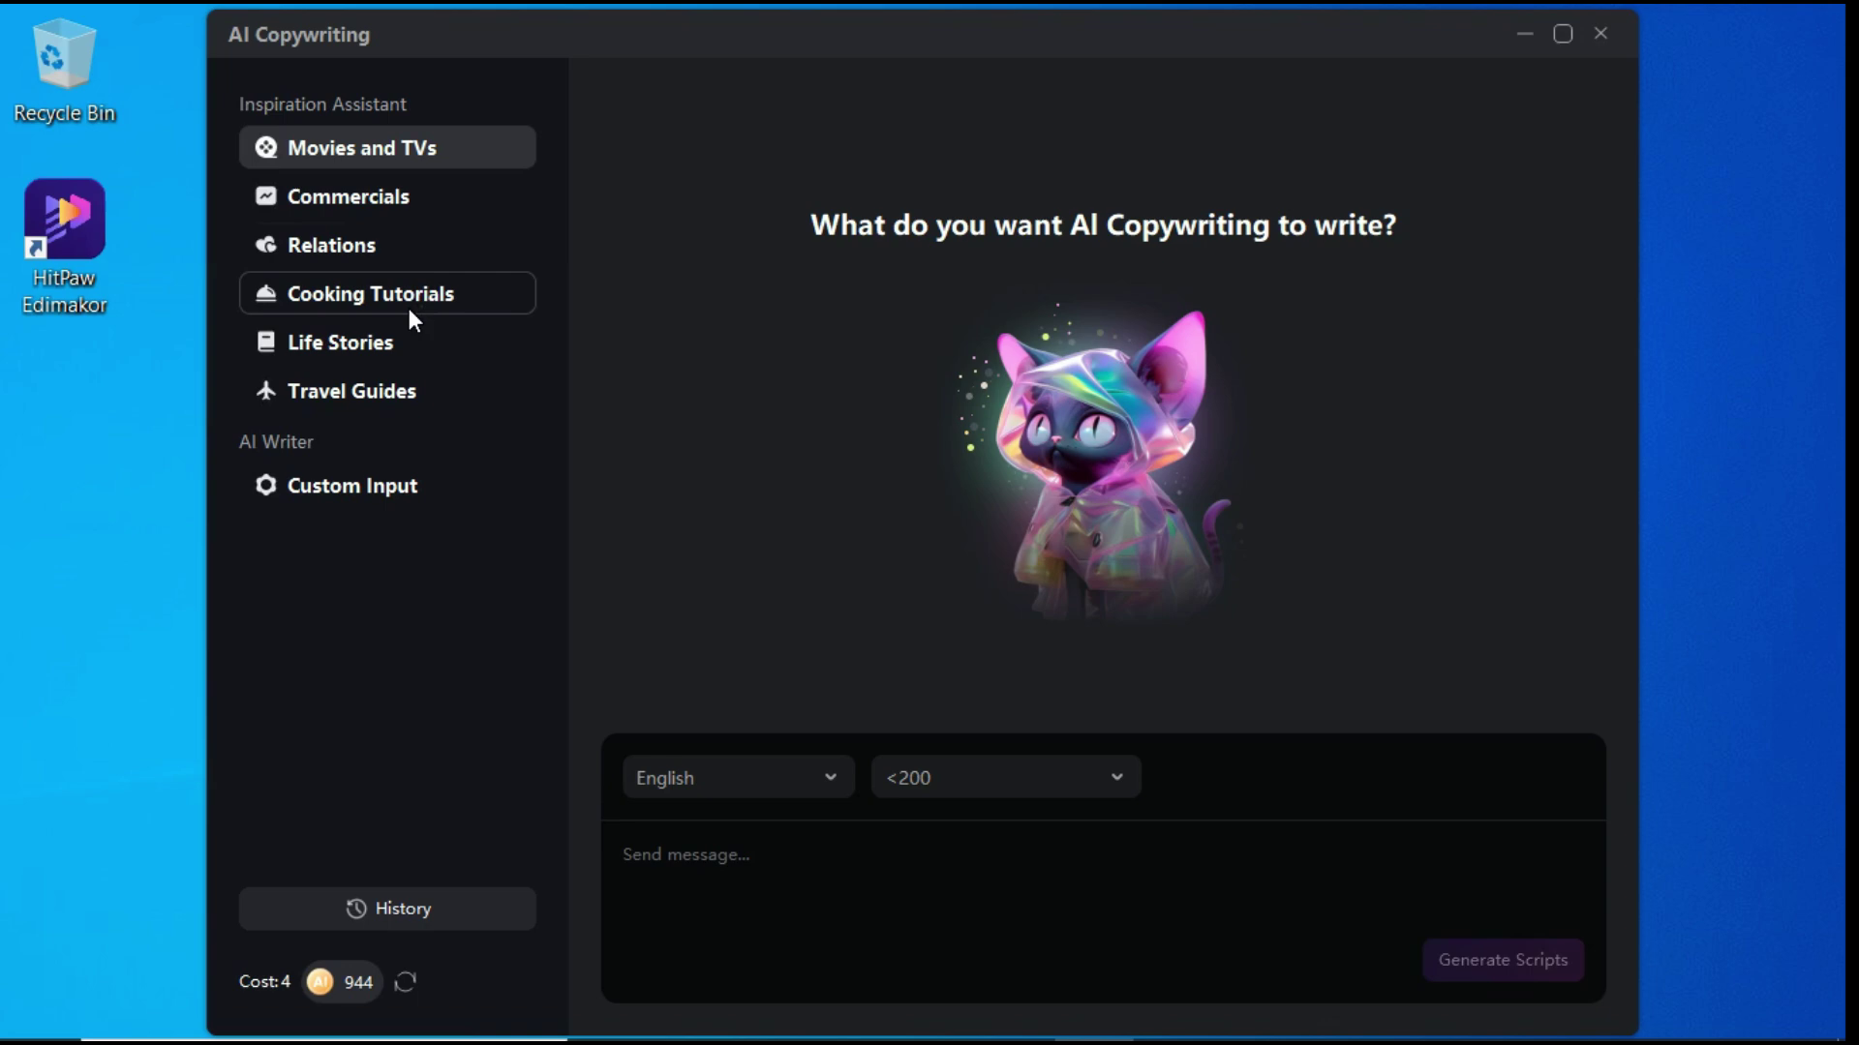
Choose Travel Guides in English, set length 200-400, and paste 'Write about 3 best places in New York City.'.
click(385, 393)
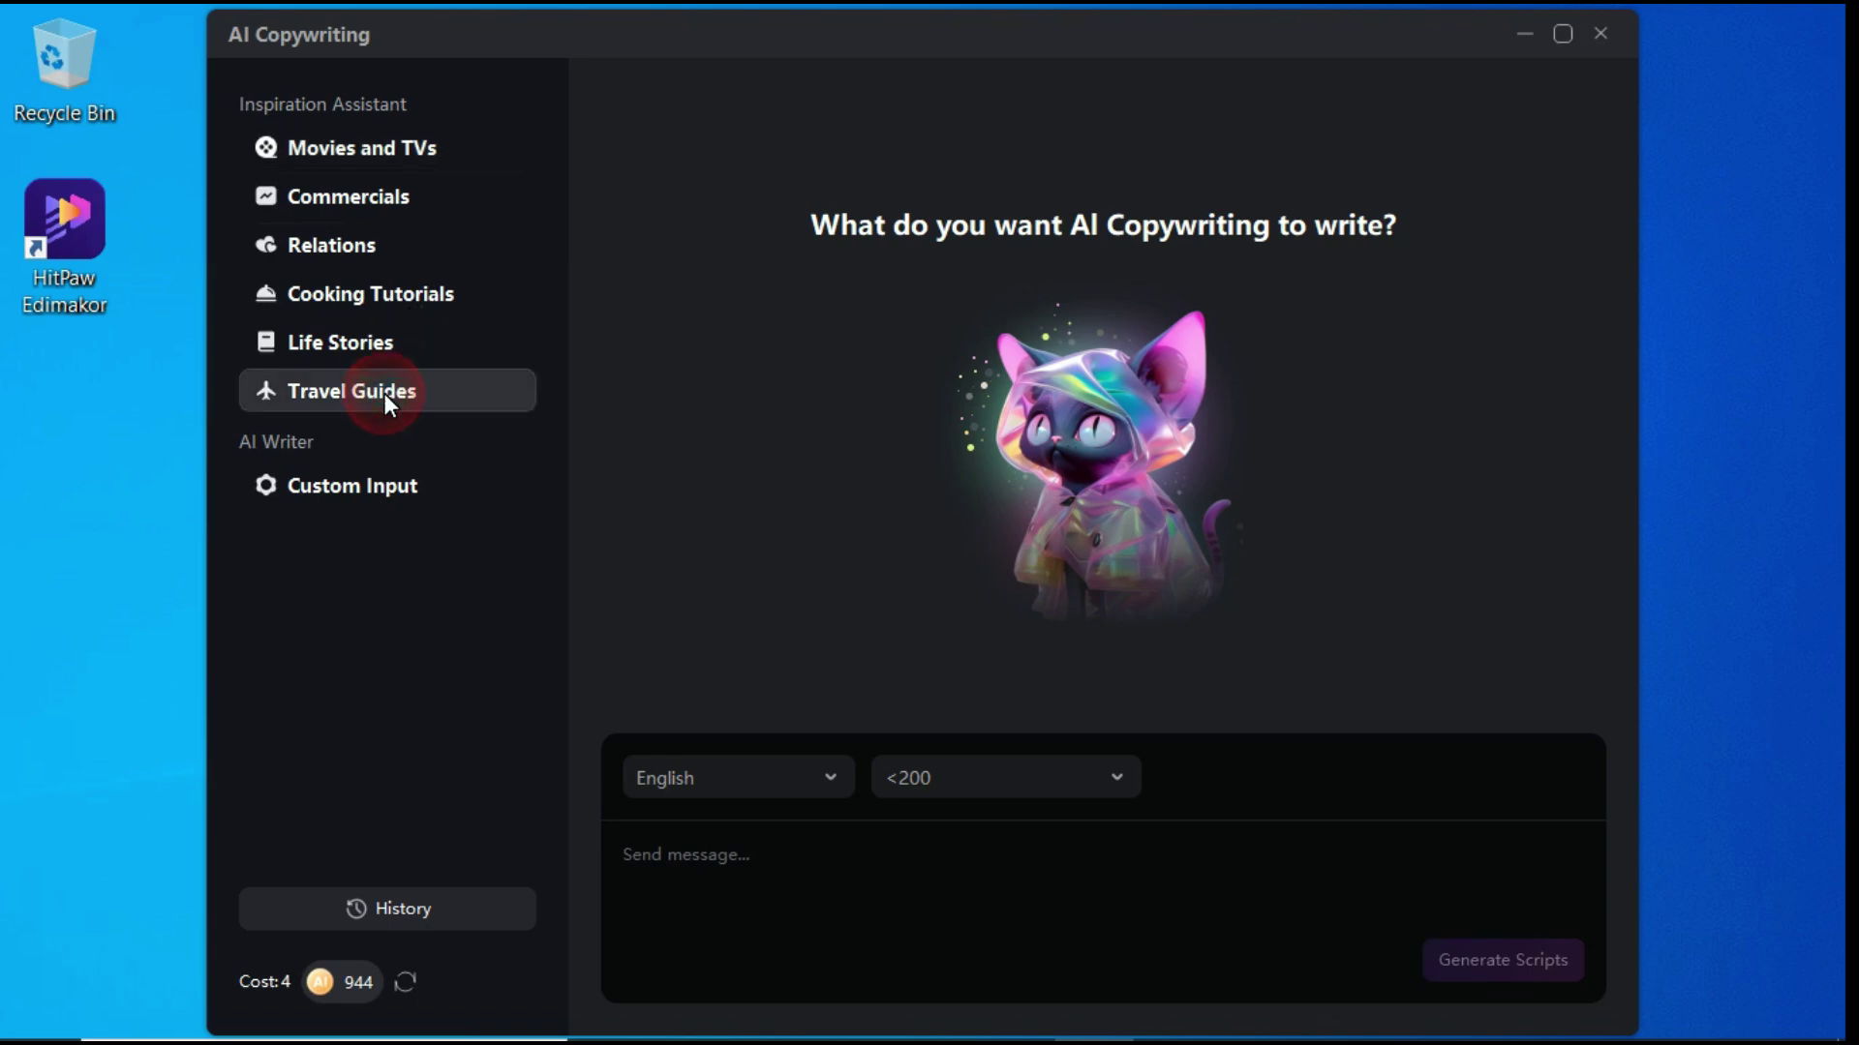
click(826, 772)
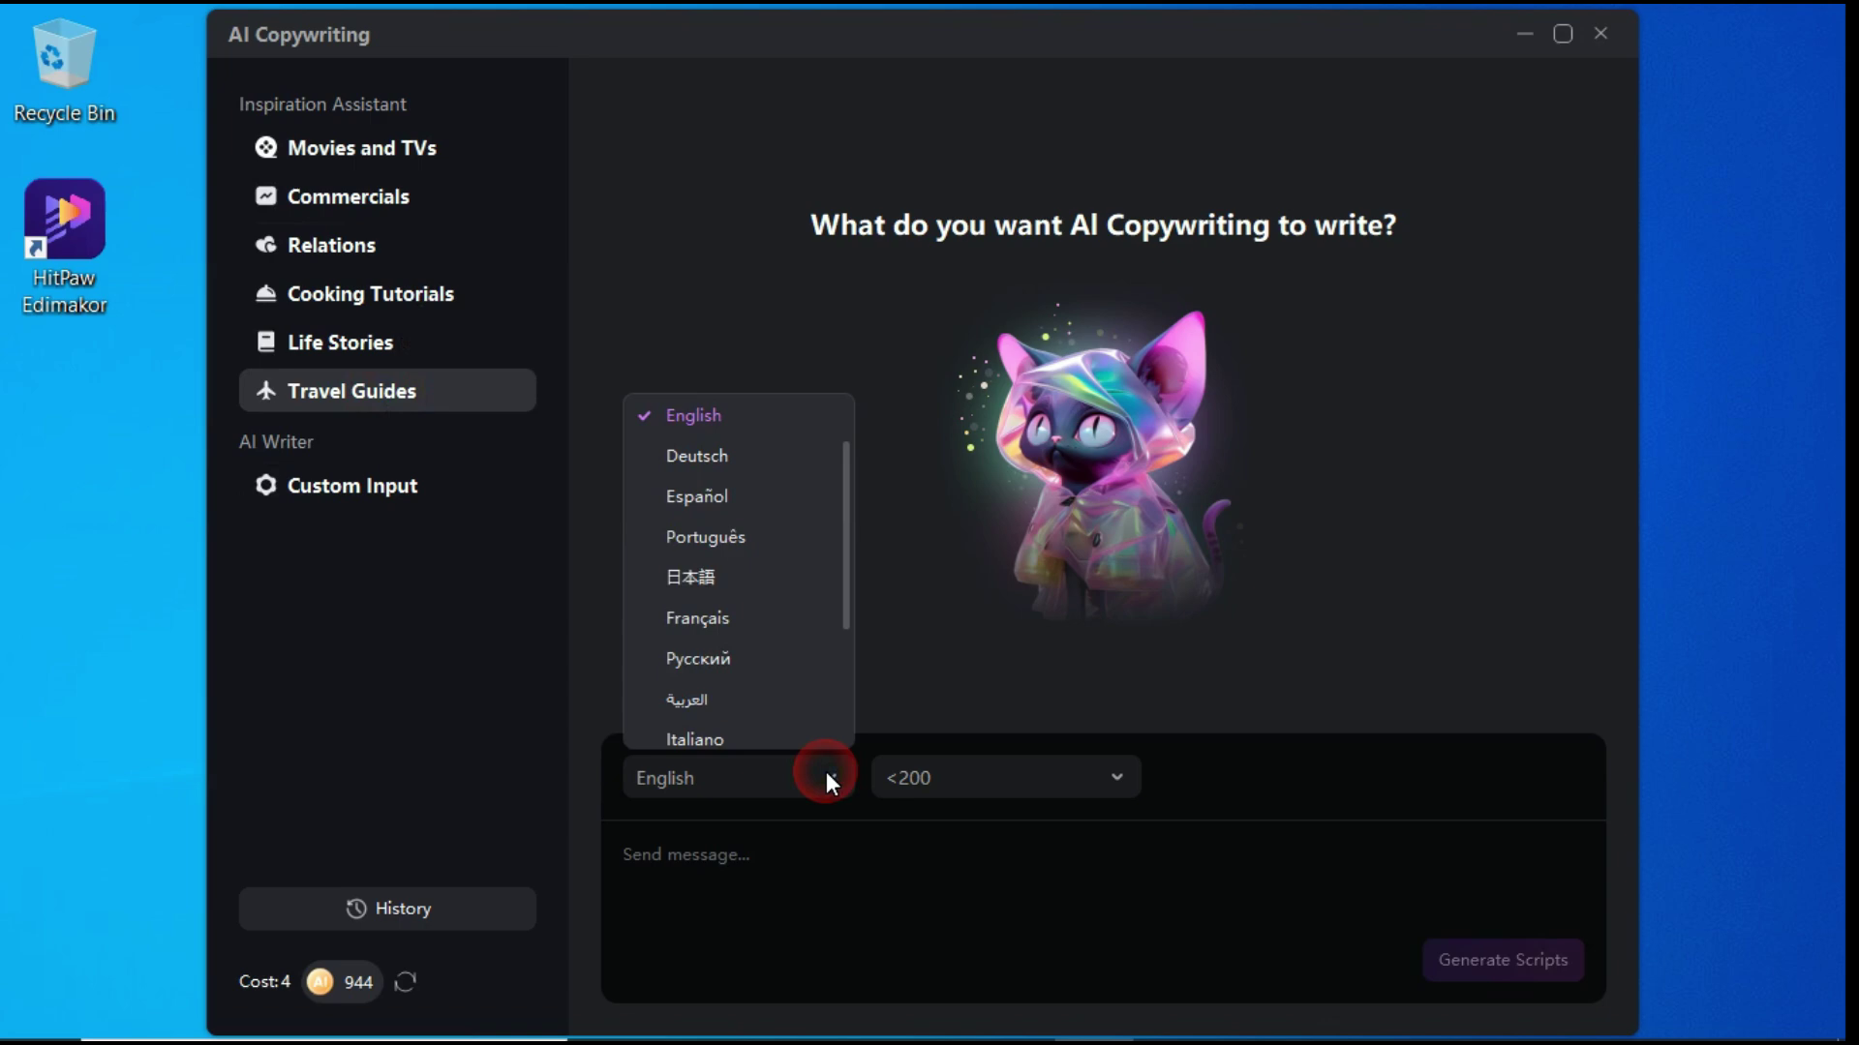
scroll(788, 581, down, 2)
scroll(790, 588, up, 3)
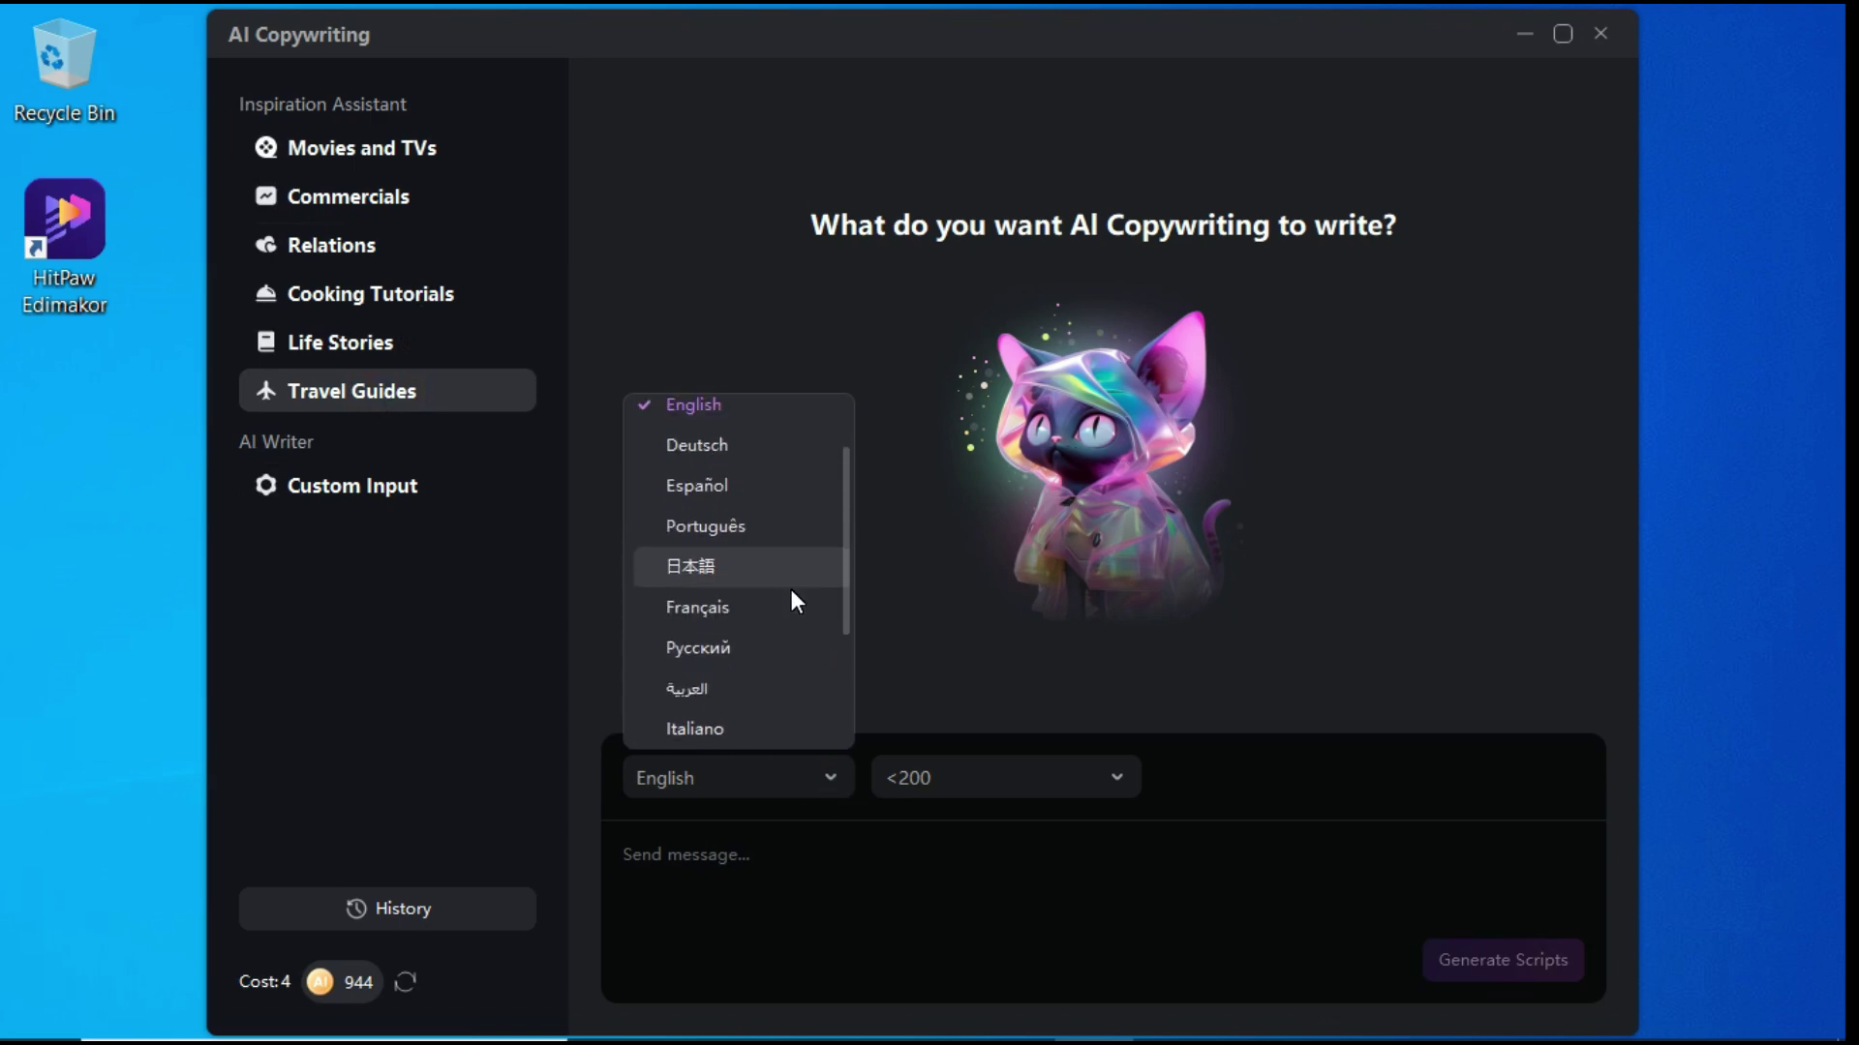
click(907, 559)
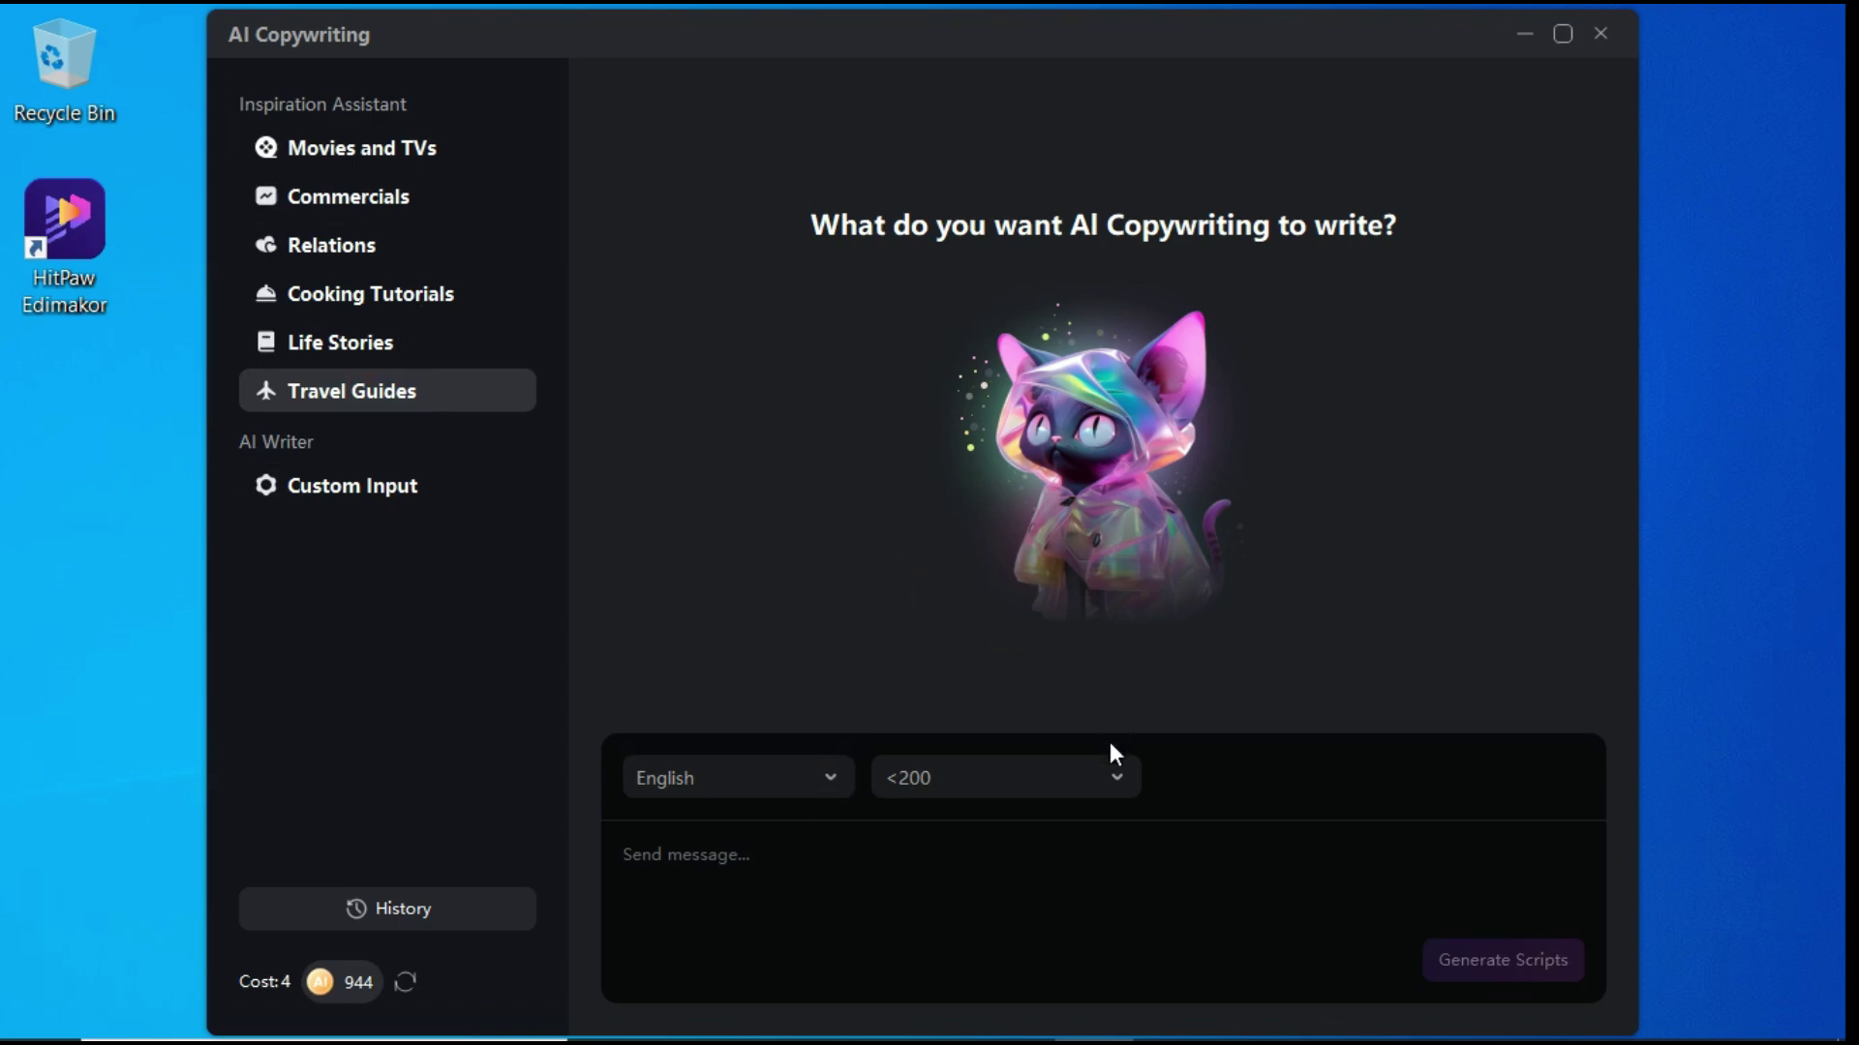
click(1108, 776)
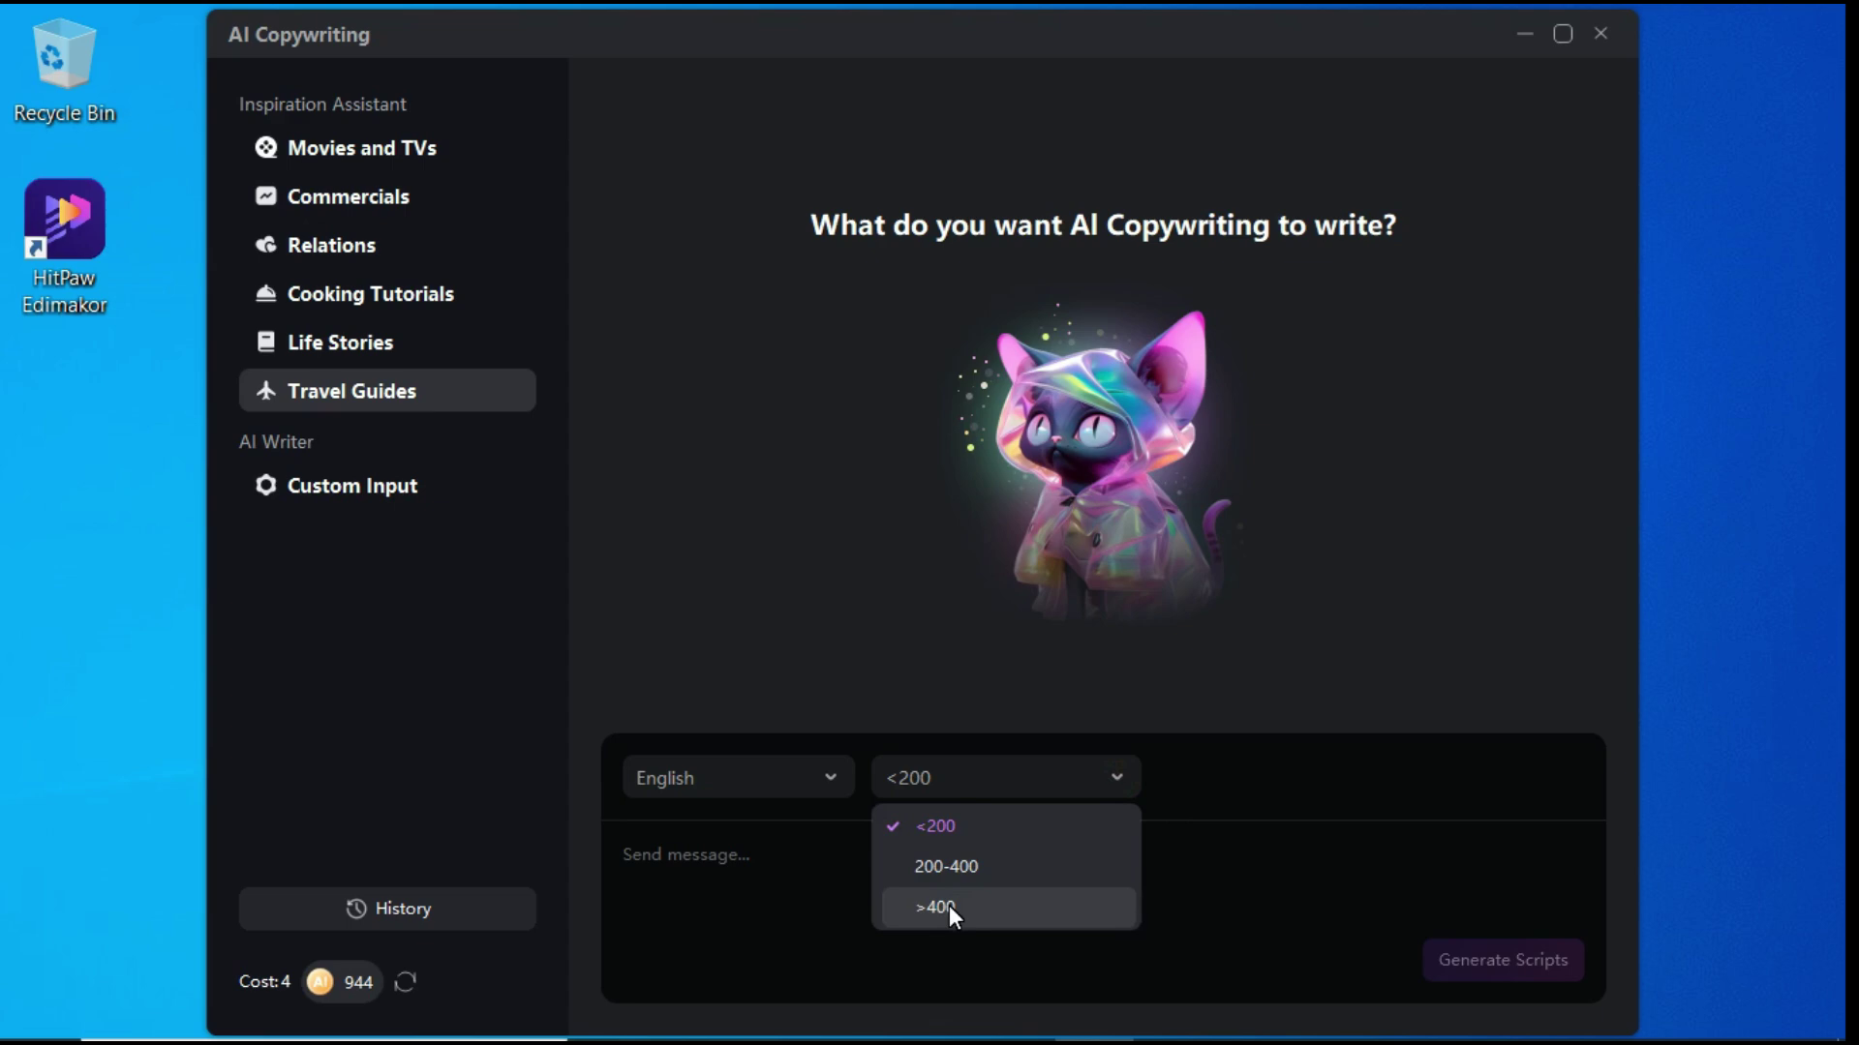
click(946, 870)
click(784, 880)
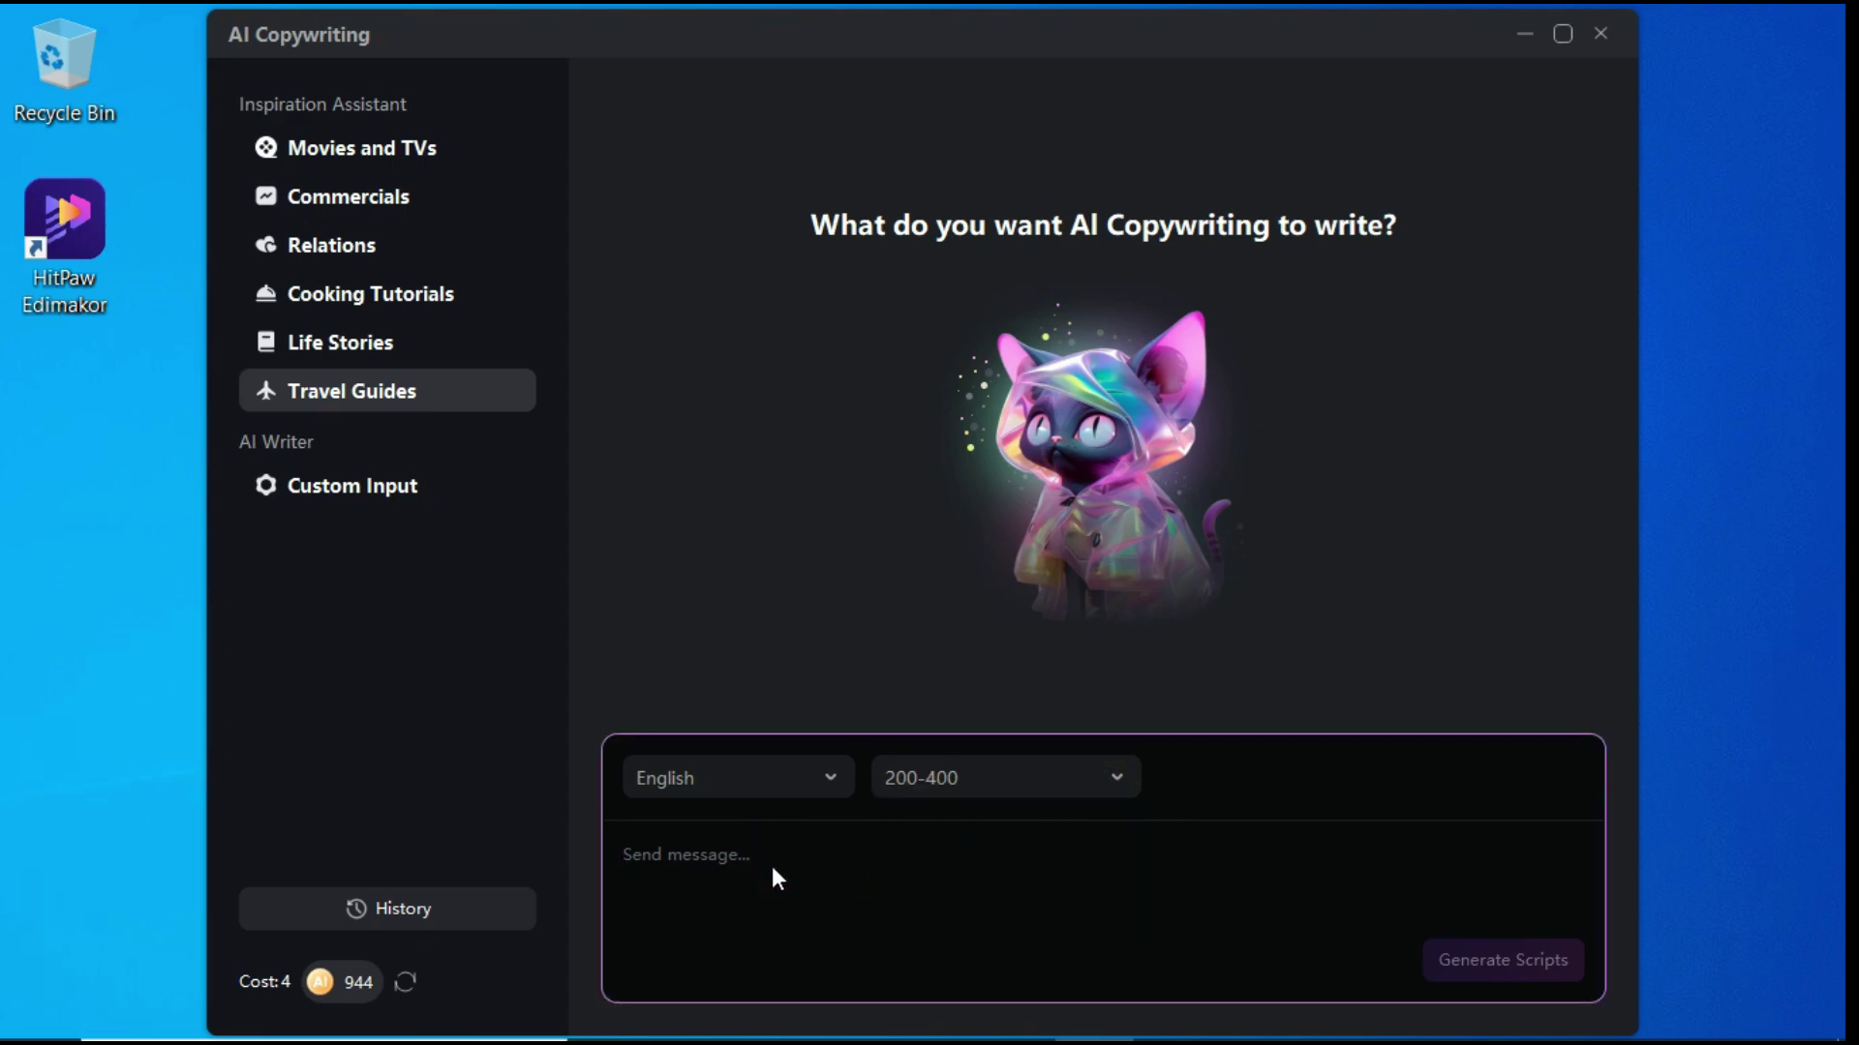
text(Write about 3 best places in New York City.)
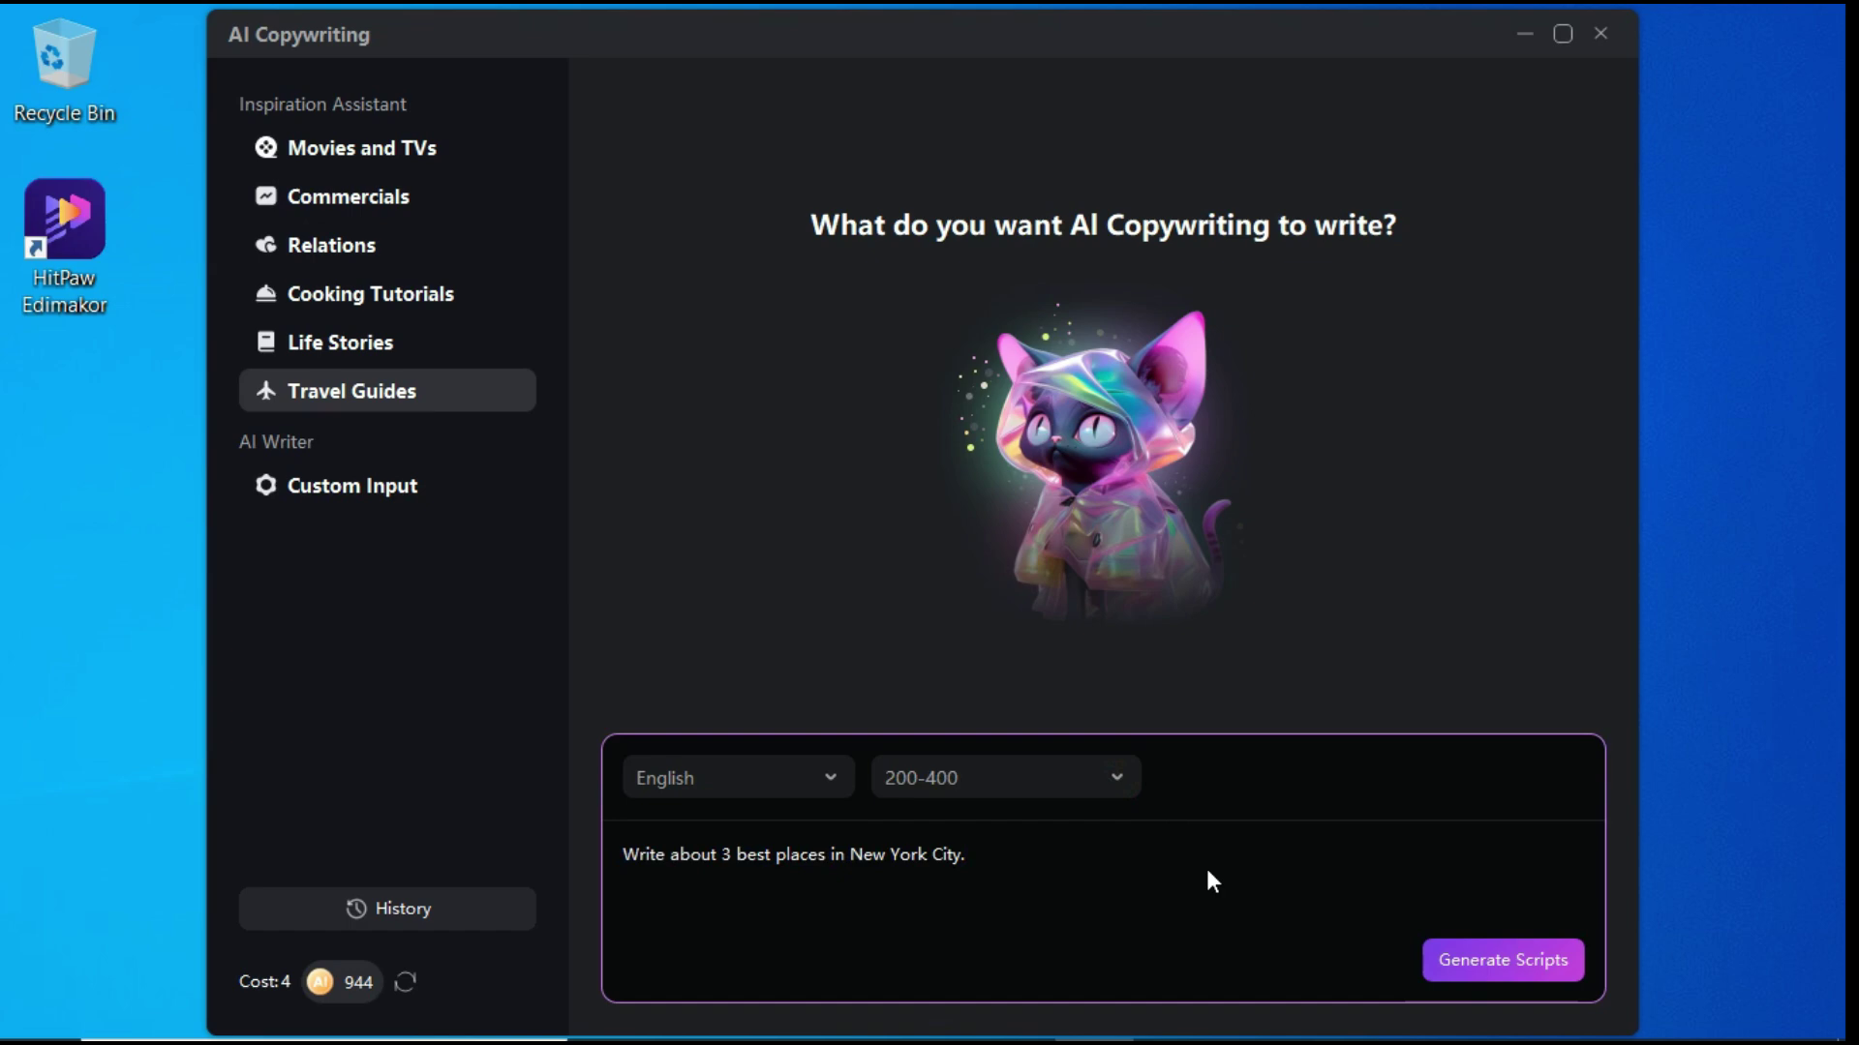
Generate the New York City script, copy it, and paste it into the text box (1216/2000 characters).
click(1503, 950)
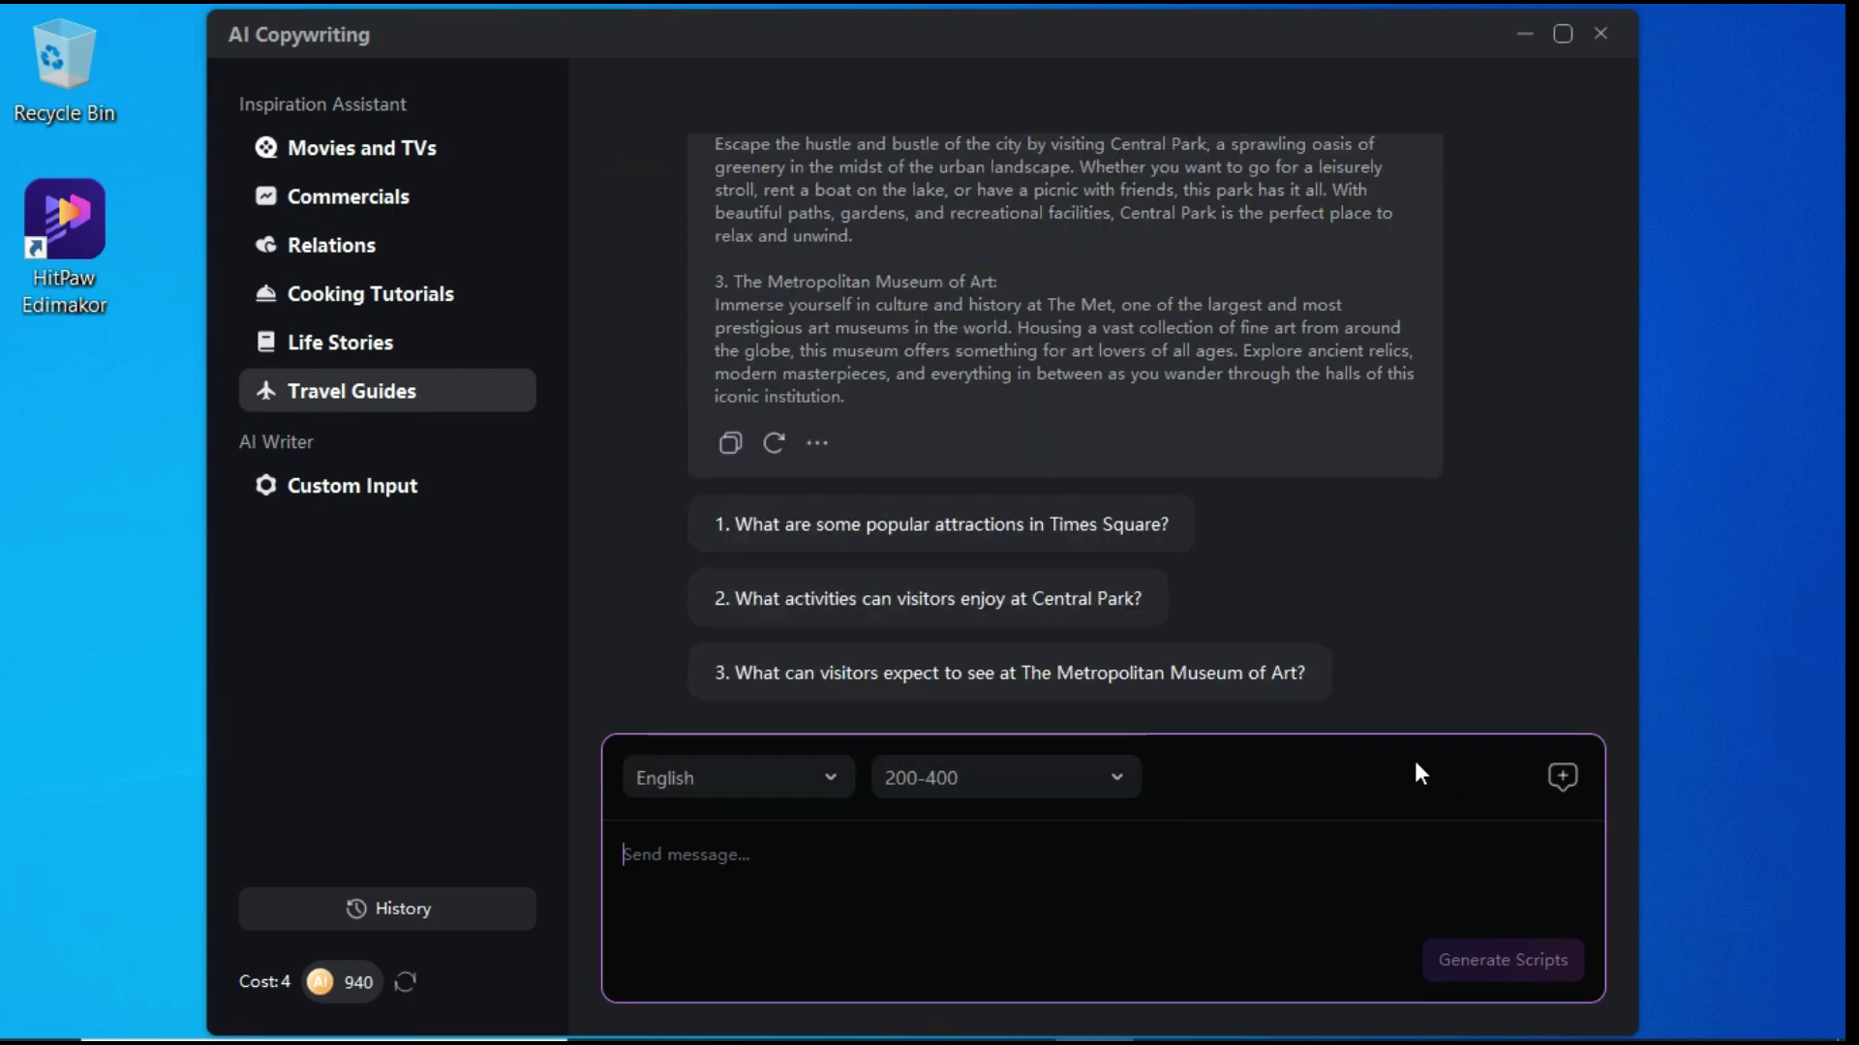
click(728, 443)
click(1600, 34)
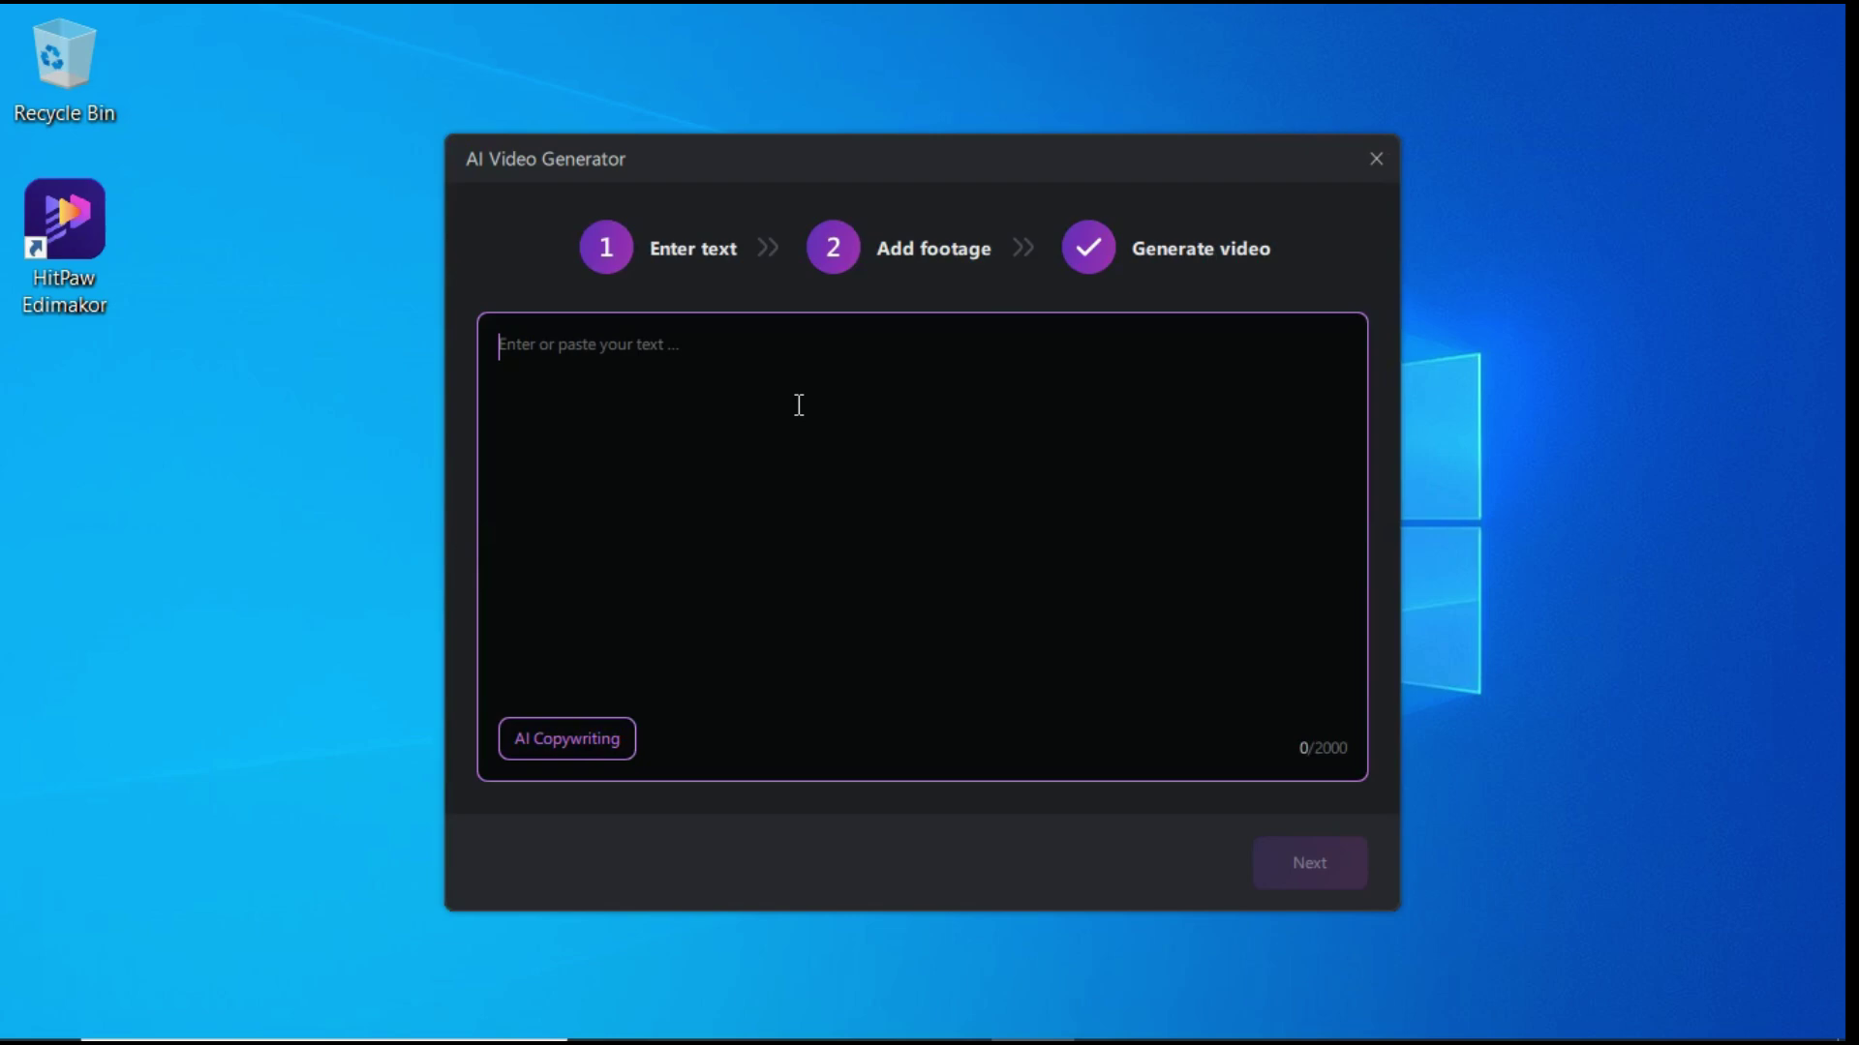
key(ctrl+v)
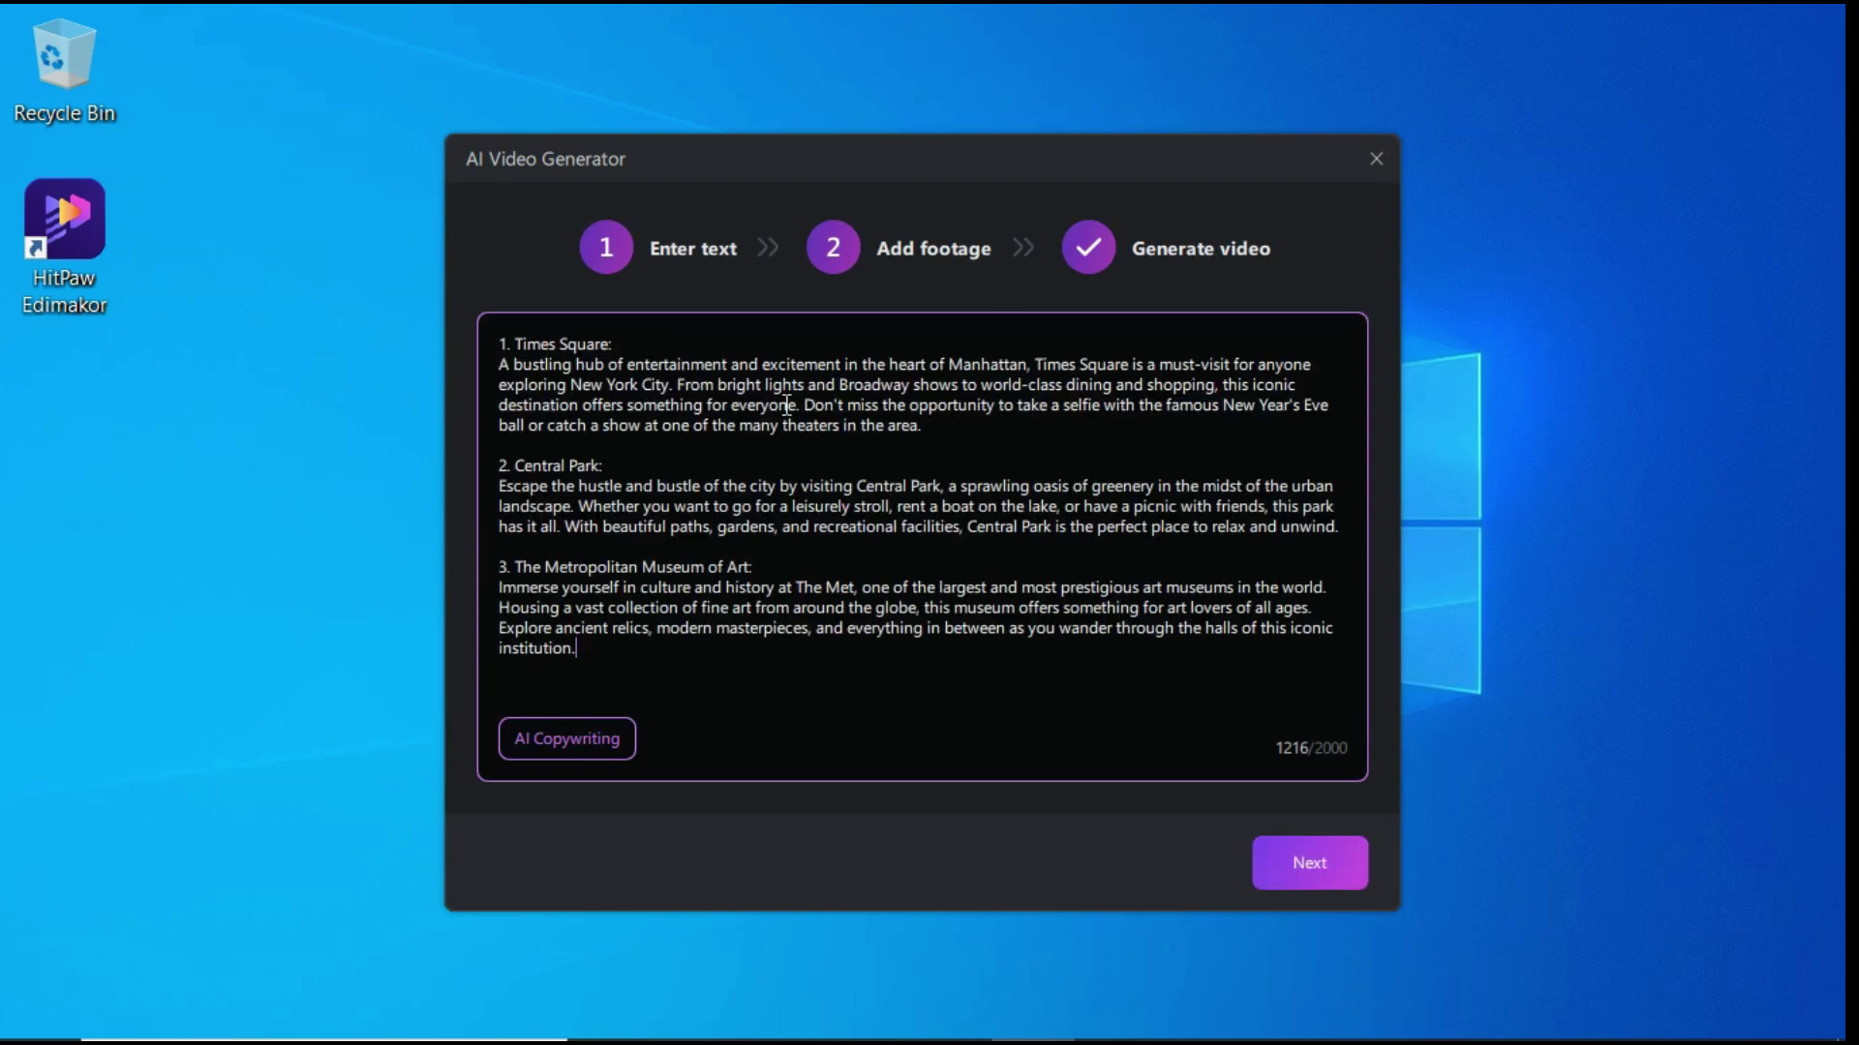
Advance to the footage step and auto-pick footage for the first three scenes.
click(1292, 865)
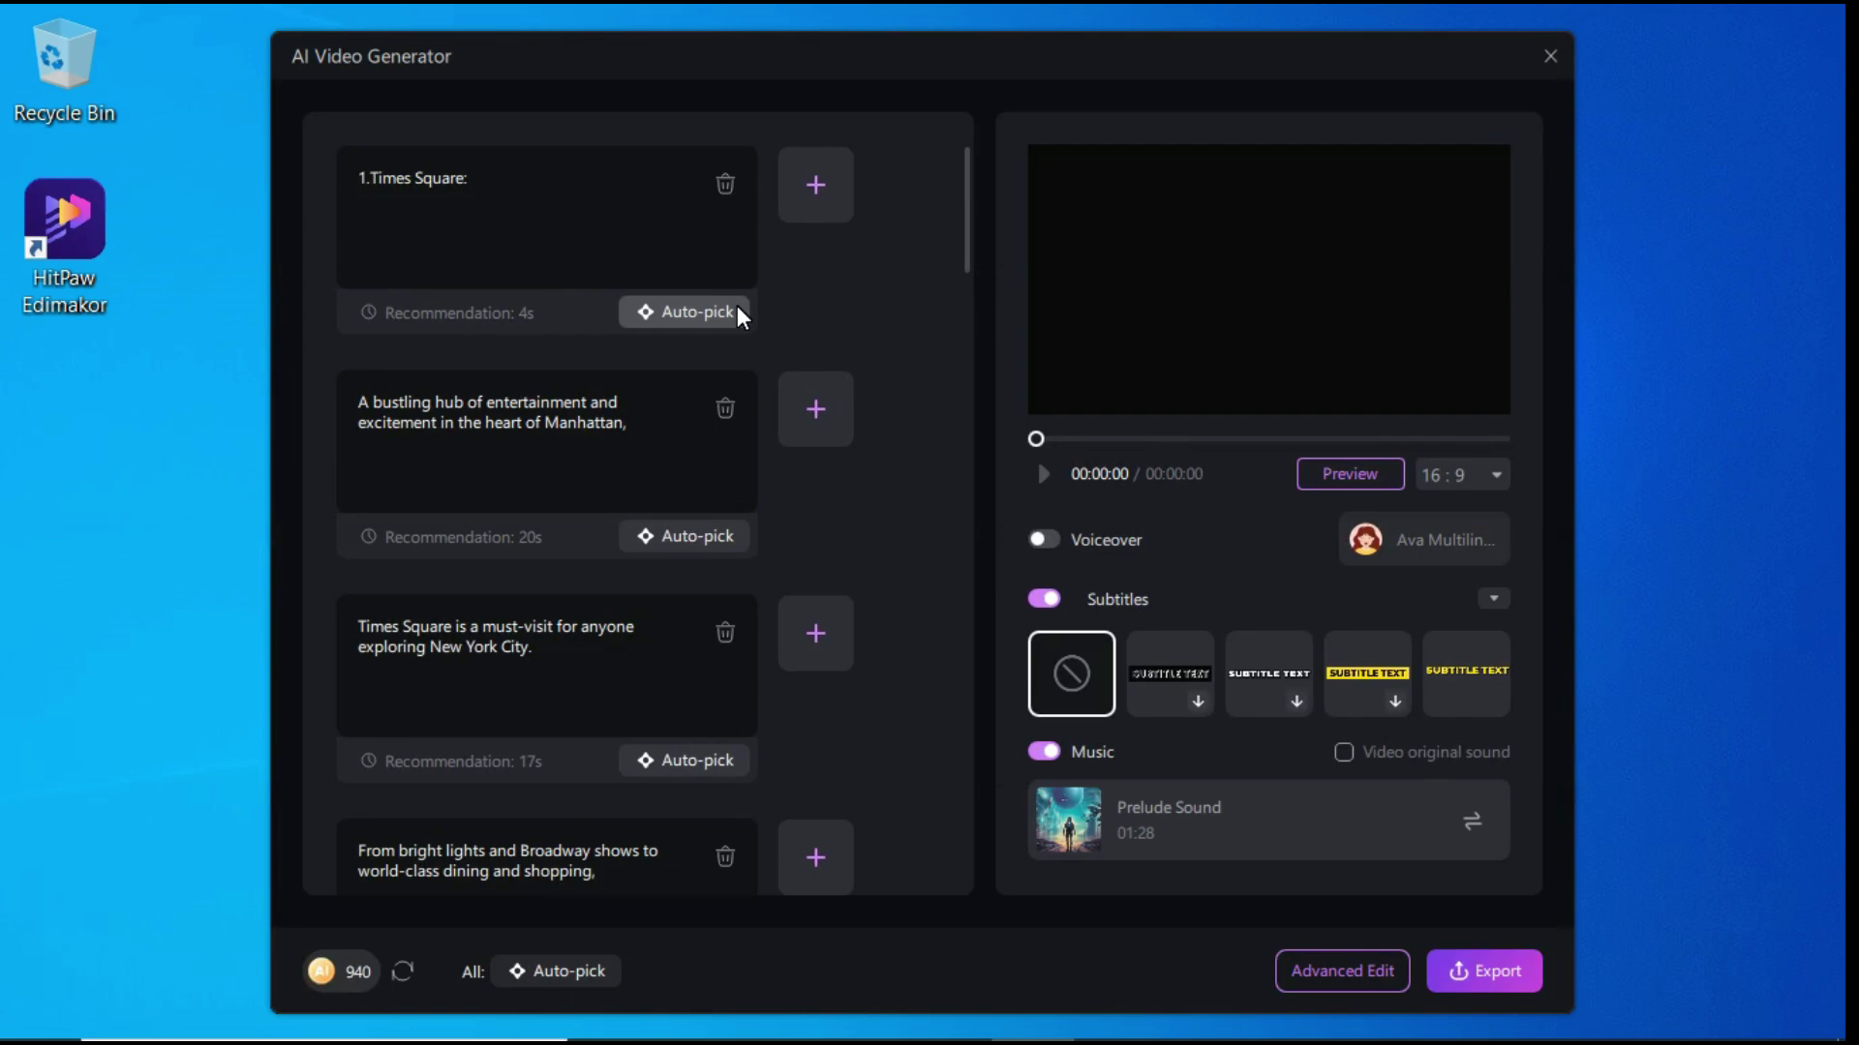
click(680, 314)
click(659, 537)
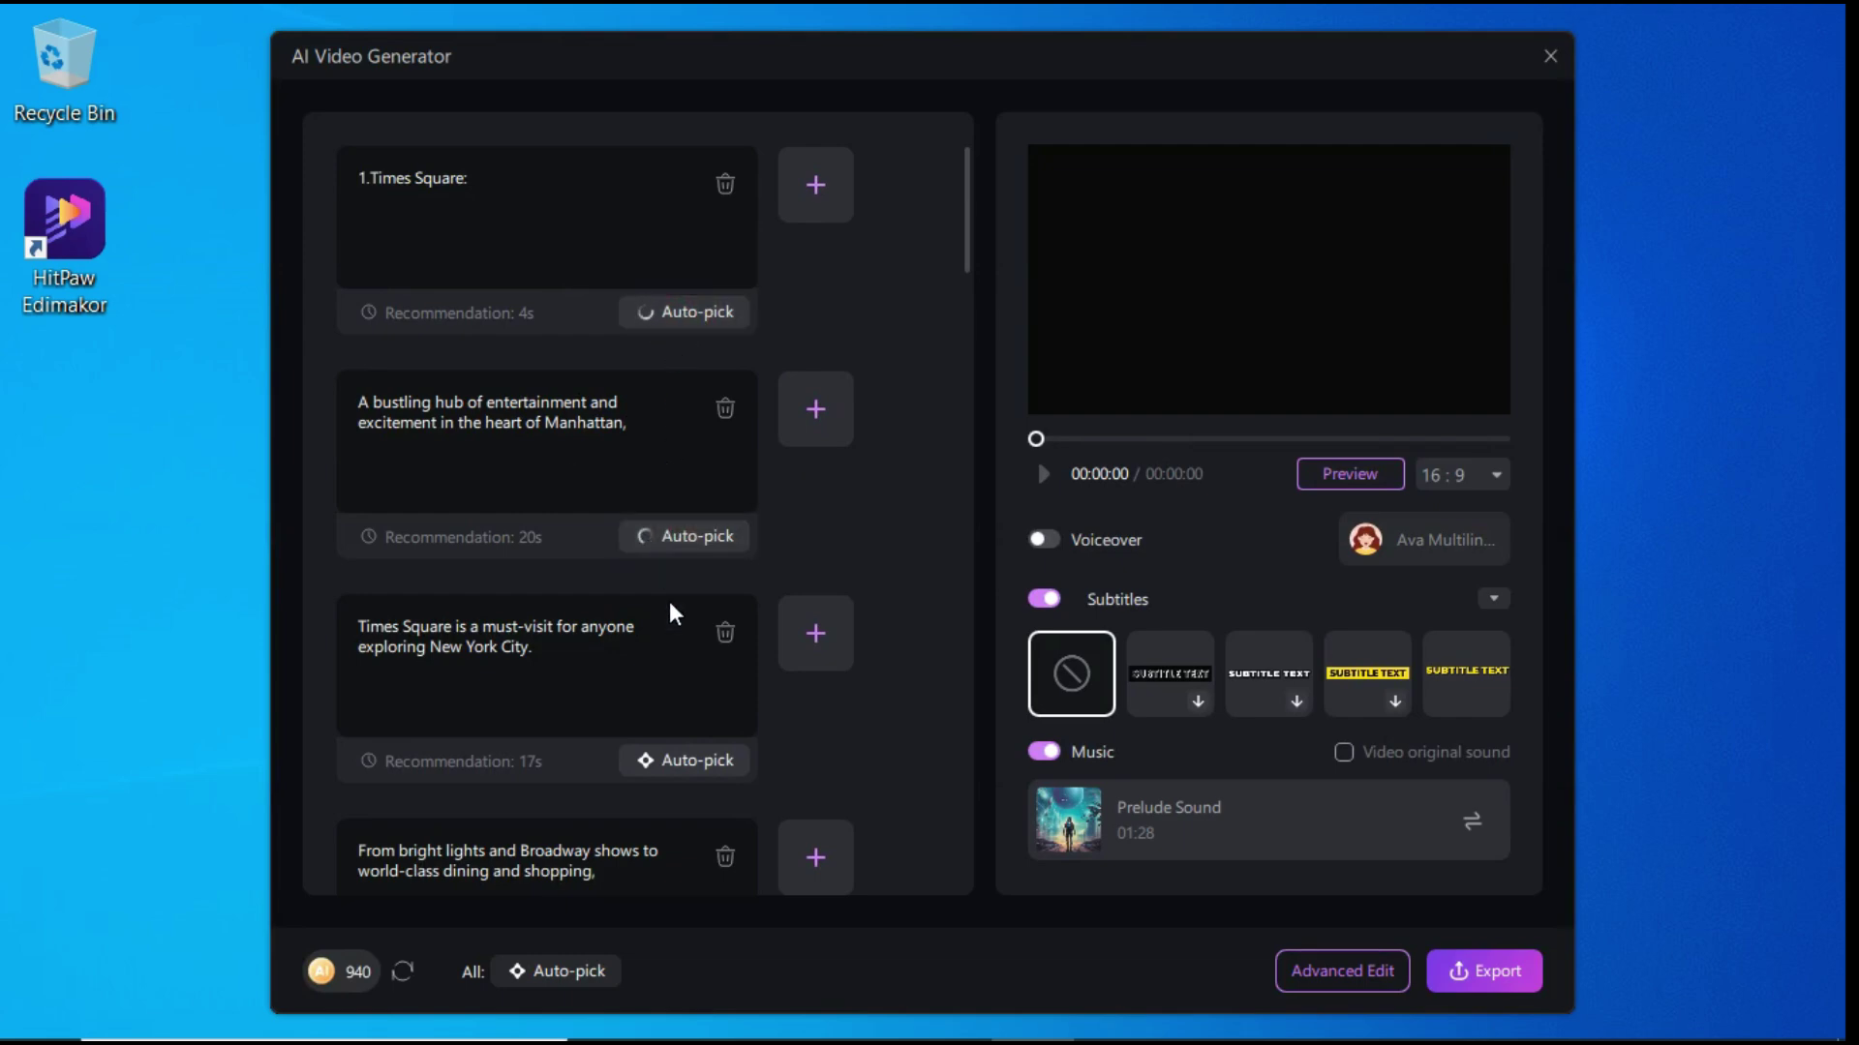
click(686, 763)
Keep the 16:9 aspect ratio and switch on the AI voiceover (cost 40).
click(1490, 477)
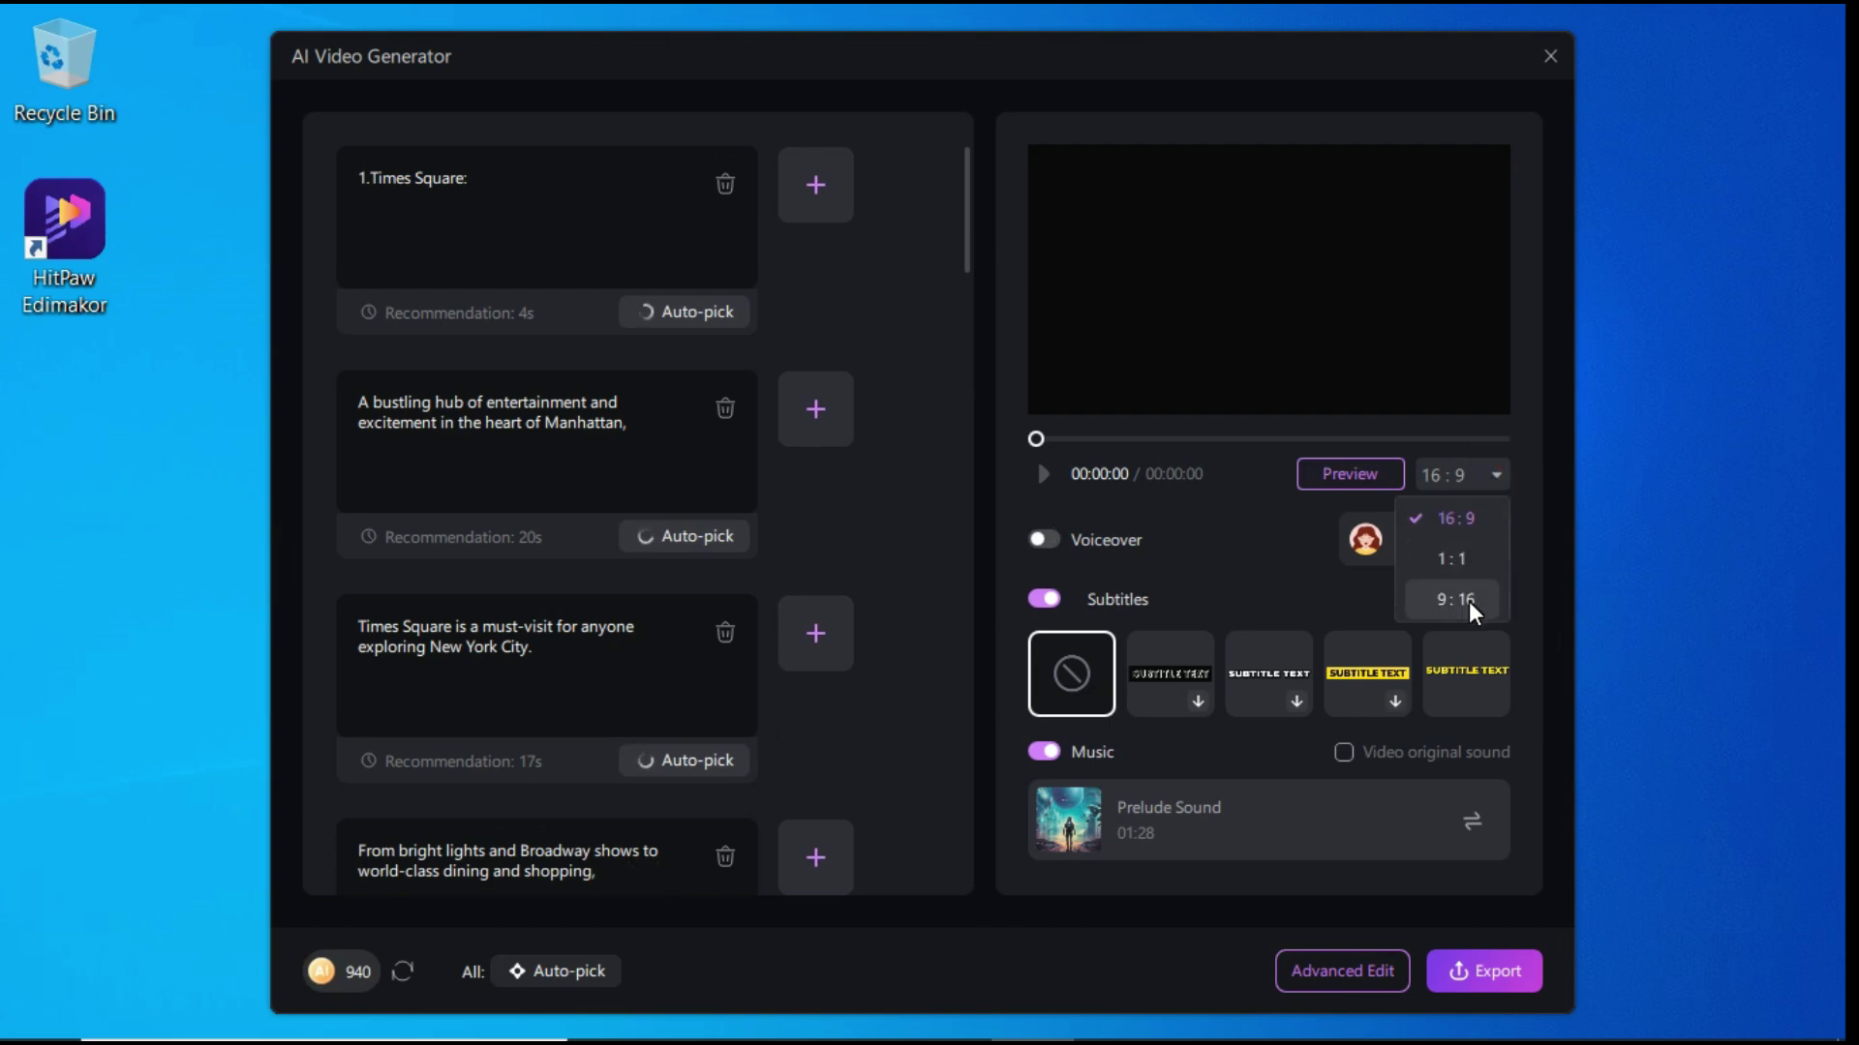
click(1496, 476)
click(1050, 539)
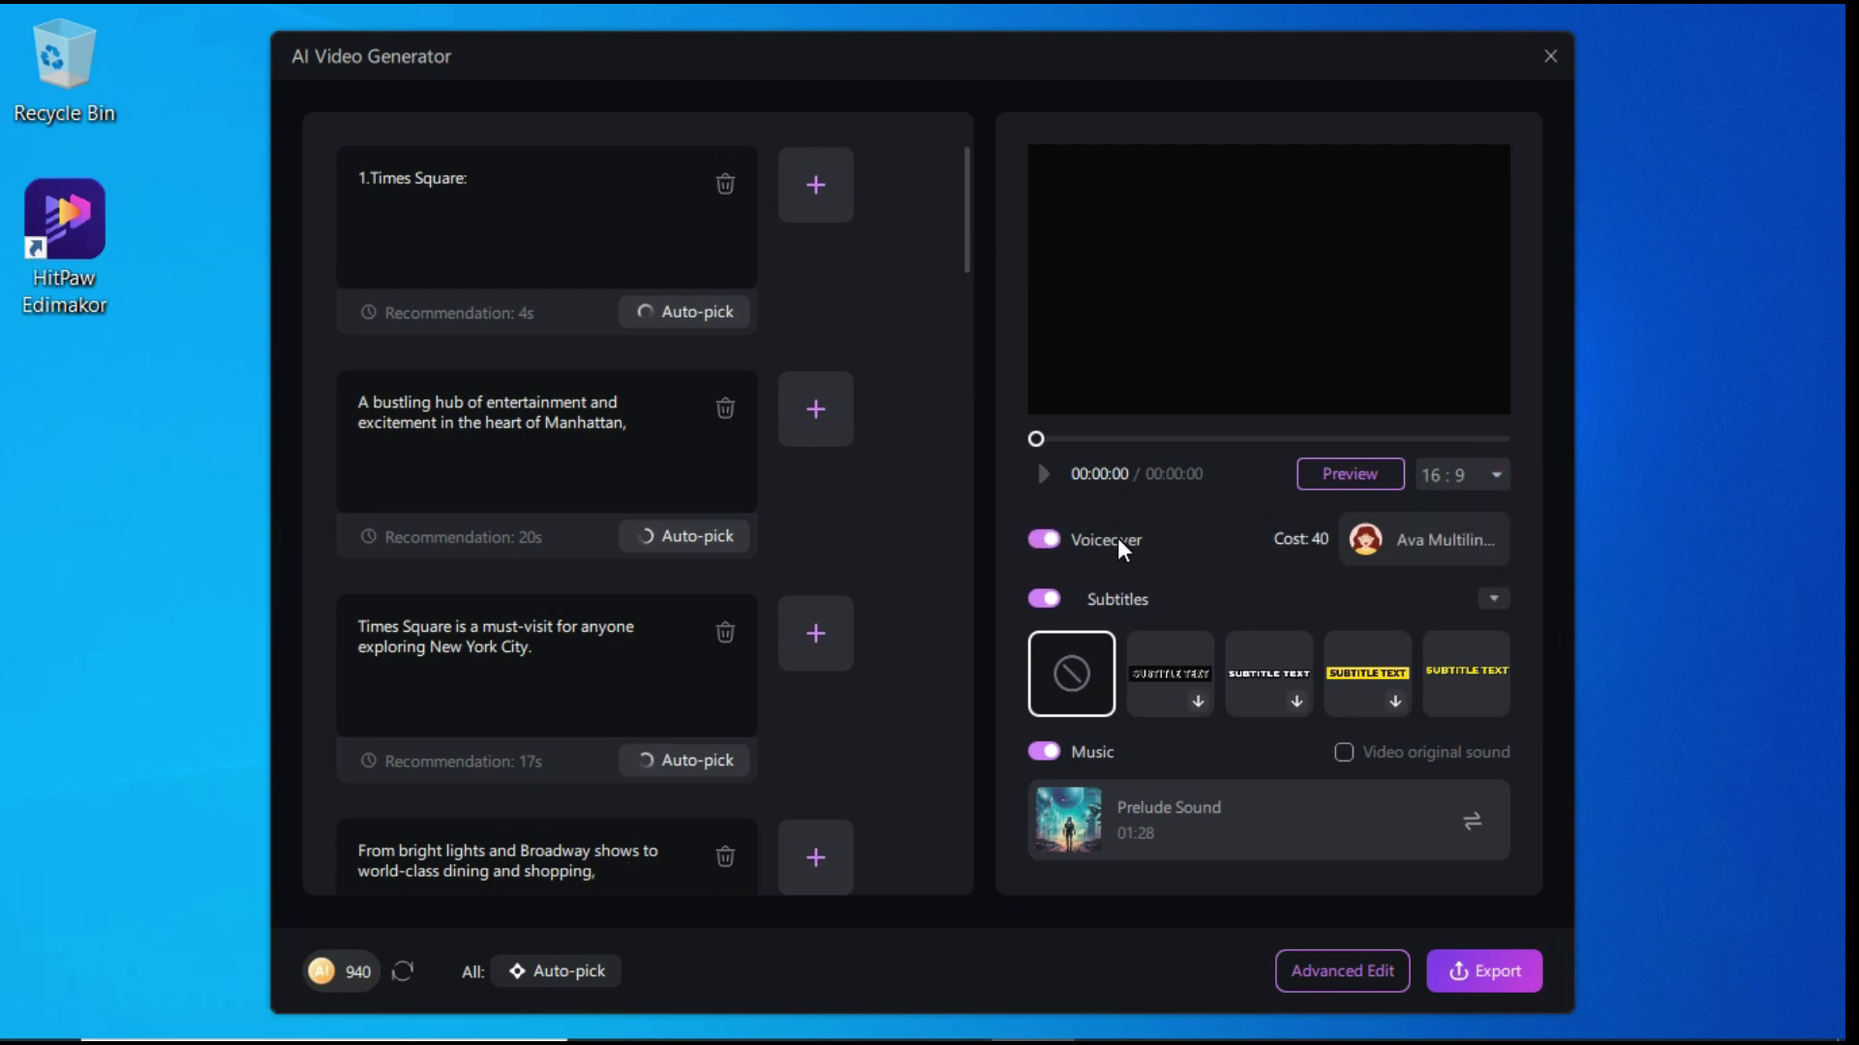
Try Andrew and Emma, preview Andrew Multilingual, then close the voice list keeping Ava Multilingual.
click(1452, 543)
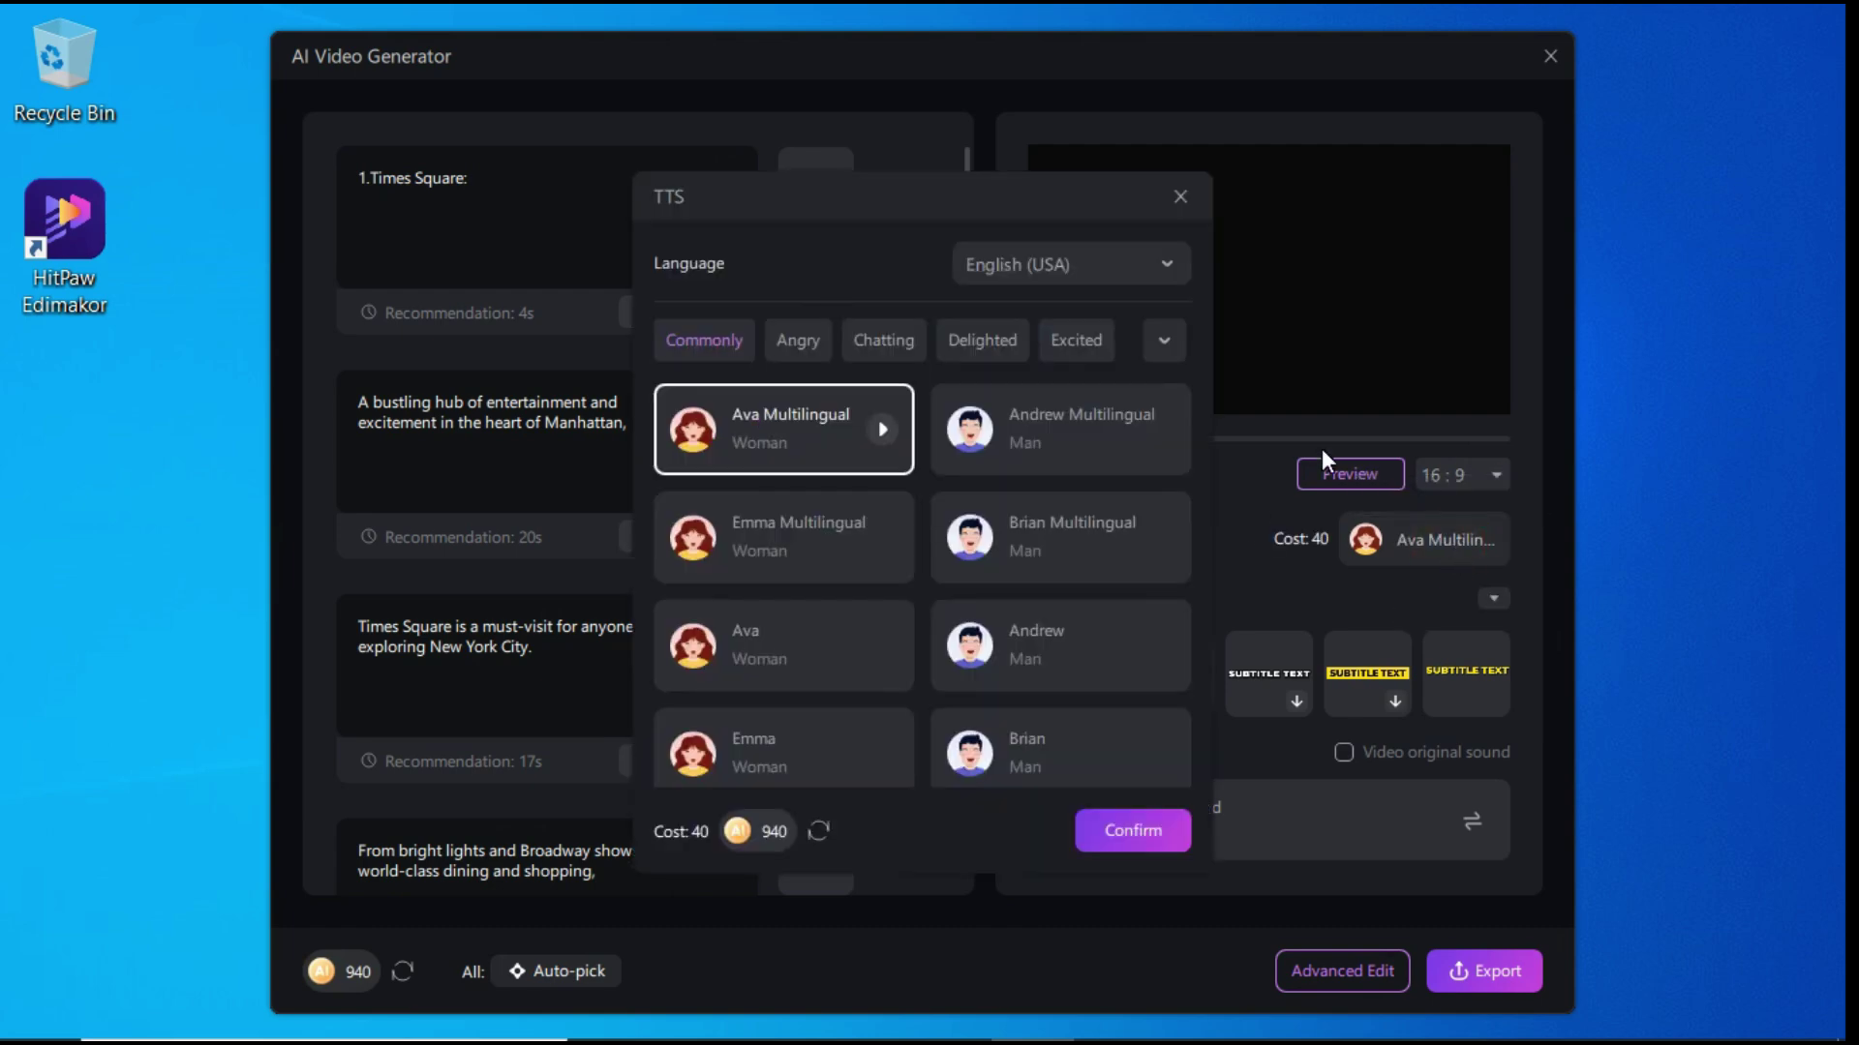
click(1061, 432)
click(821, 550)
click(1158, 431)
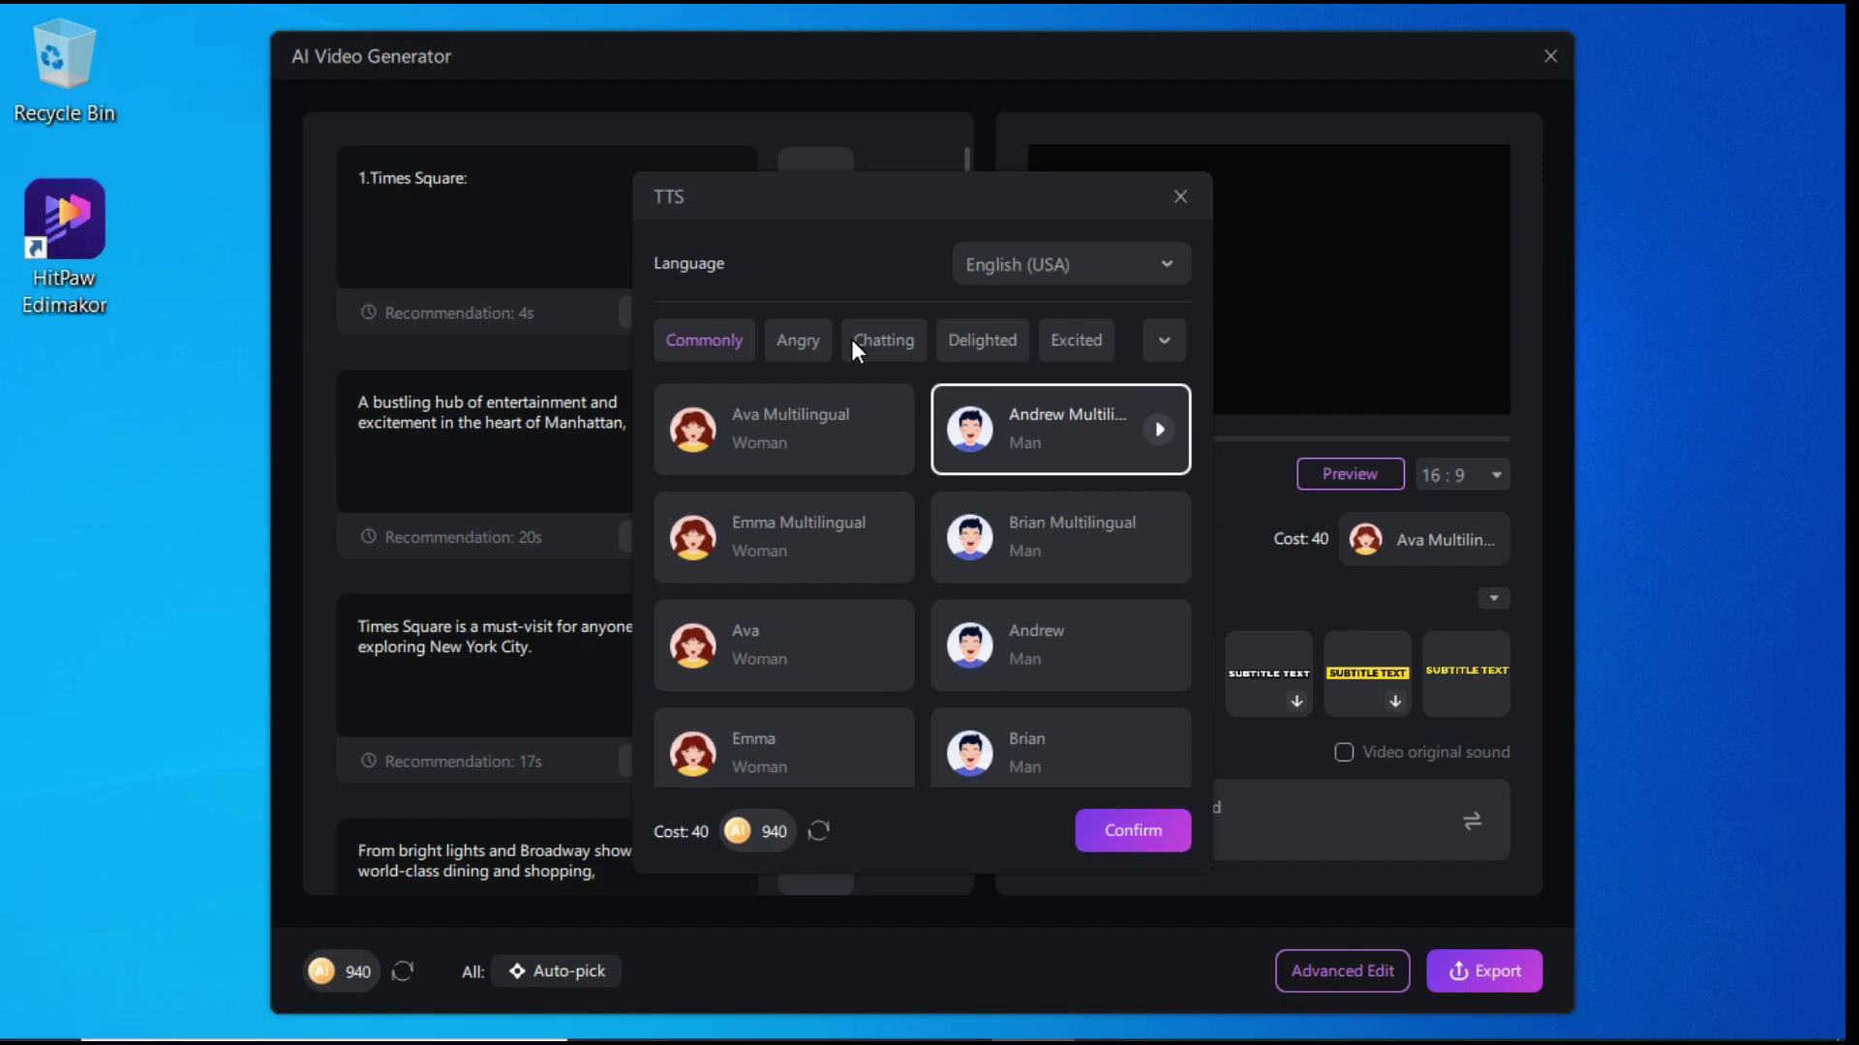
click(1179, 196)
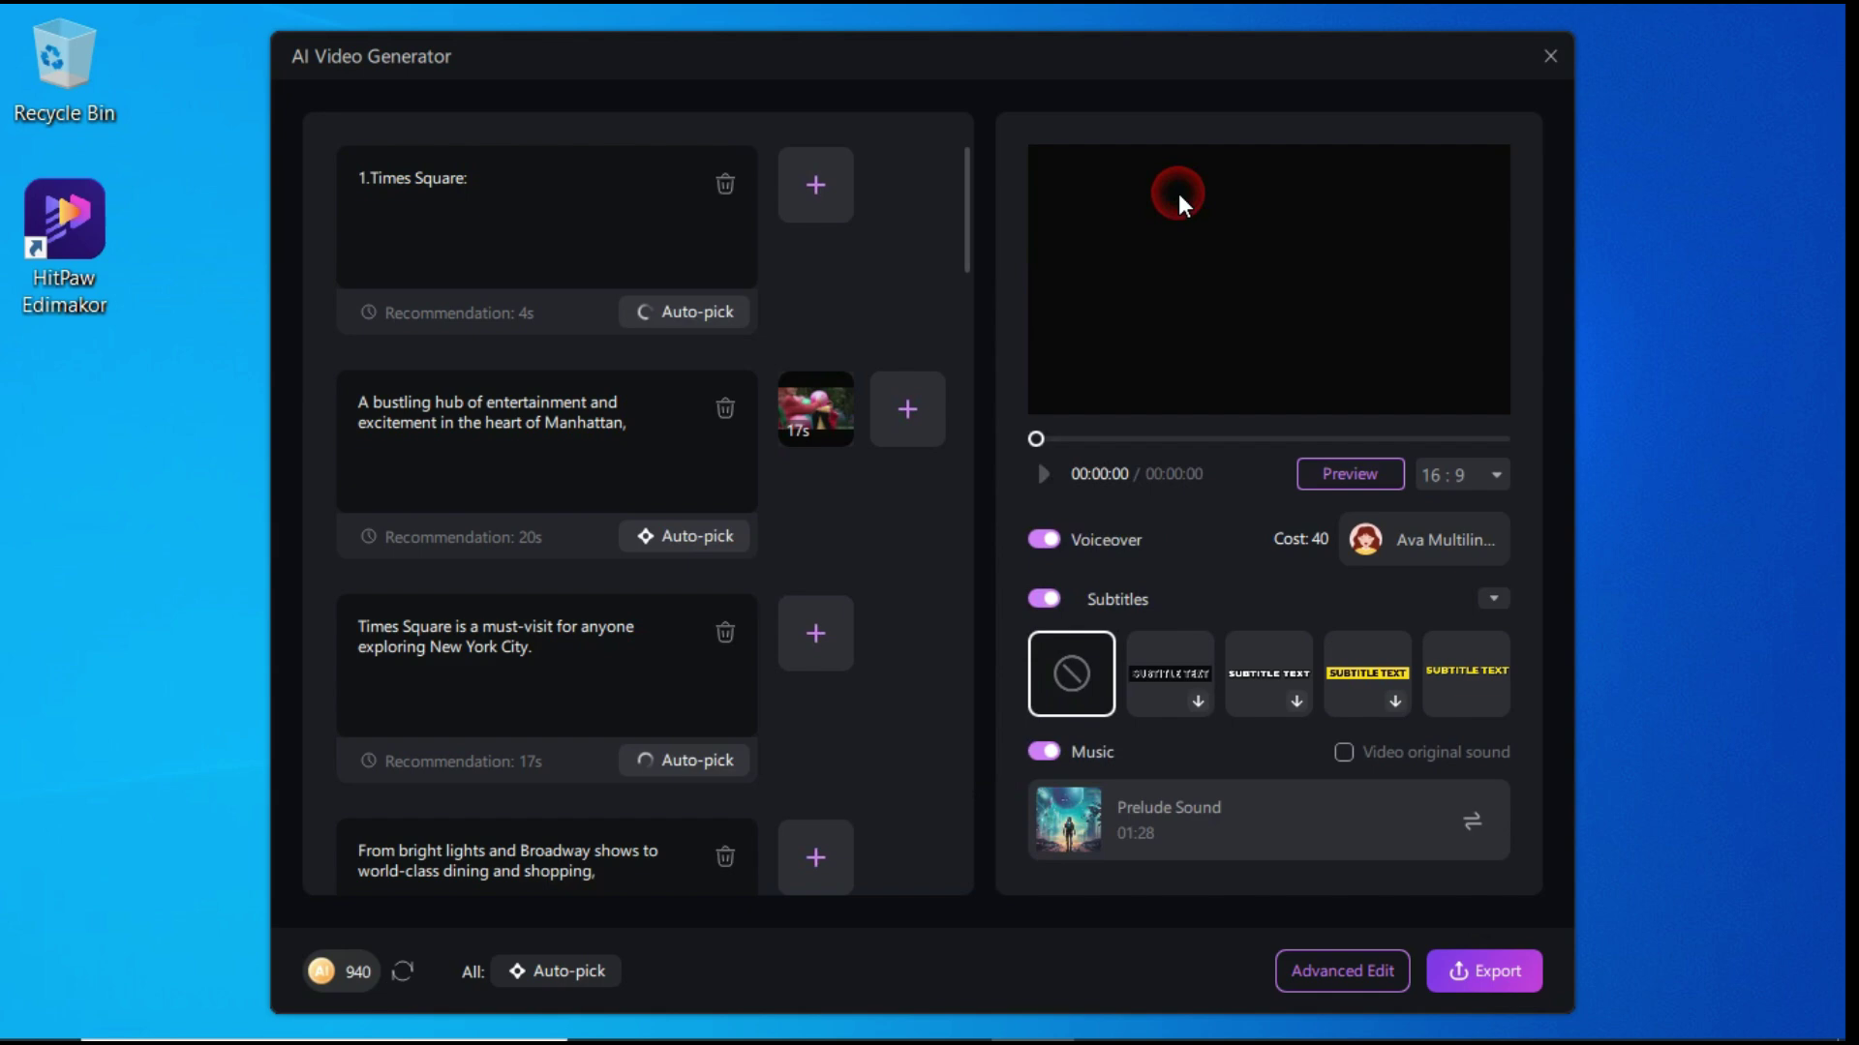
Turn voiceover off, browse music tracks without replacing Prelude Sound, then disable music and subtitles.
click(1040, 538)
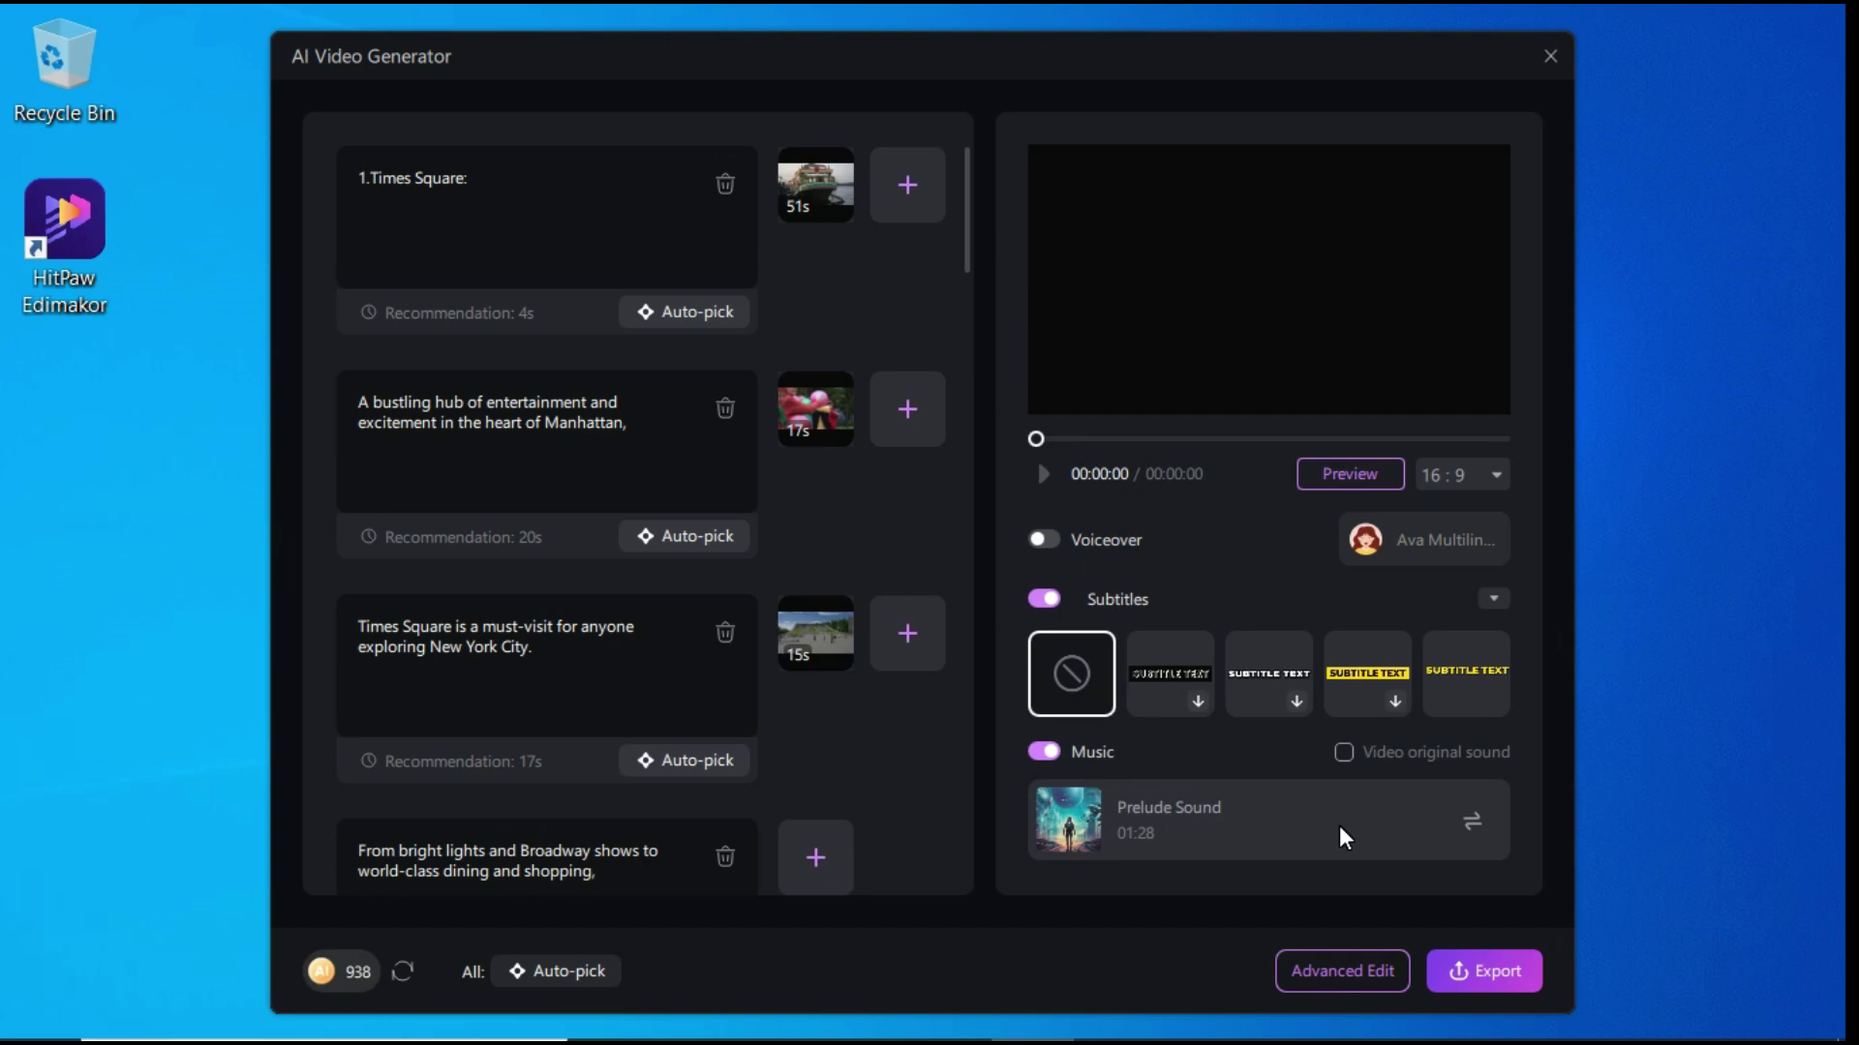
click(1472, 822)
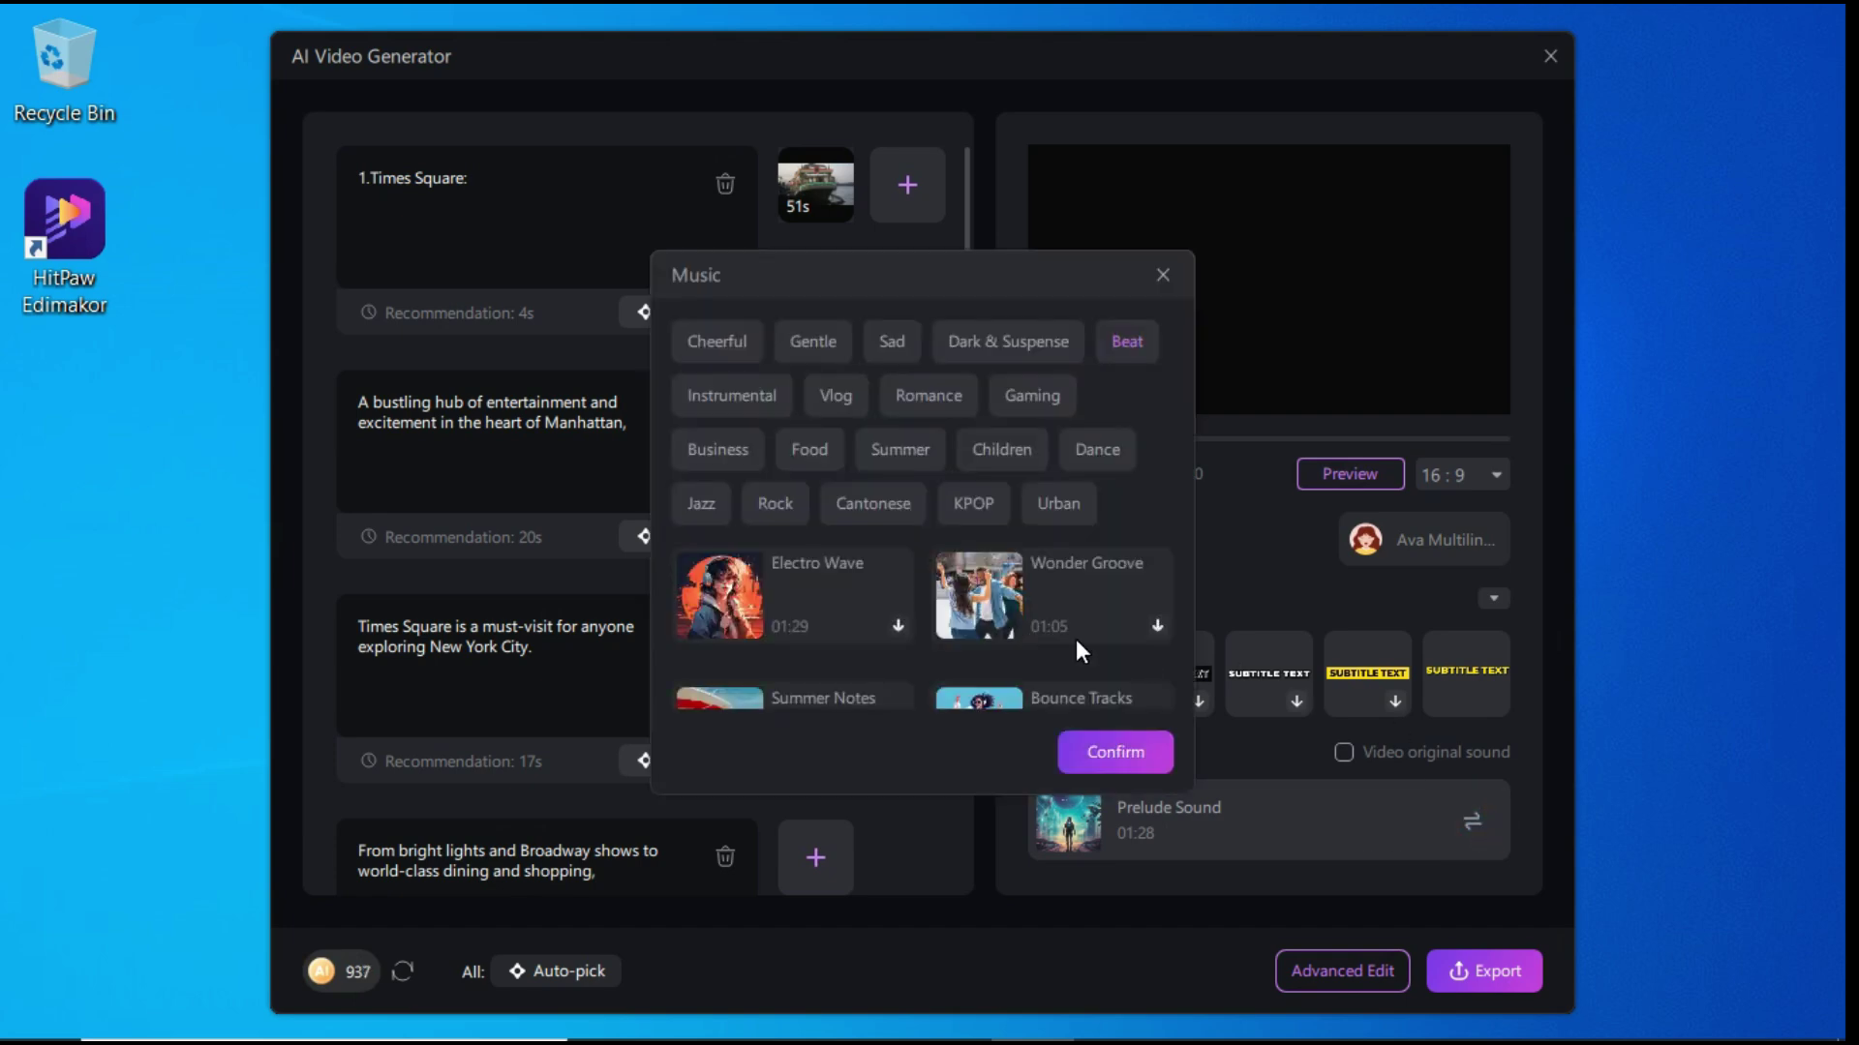
scroll(988, 602, down, 10)
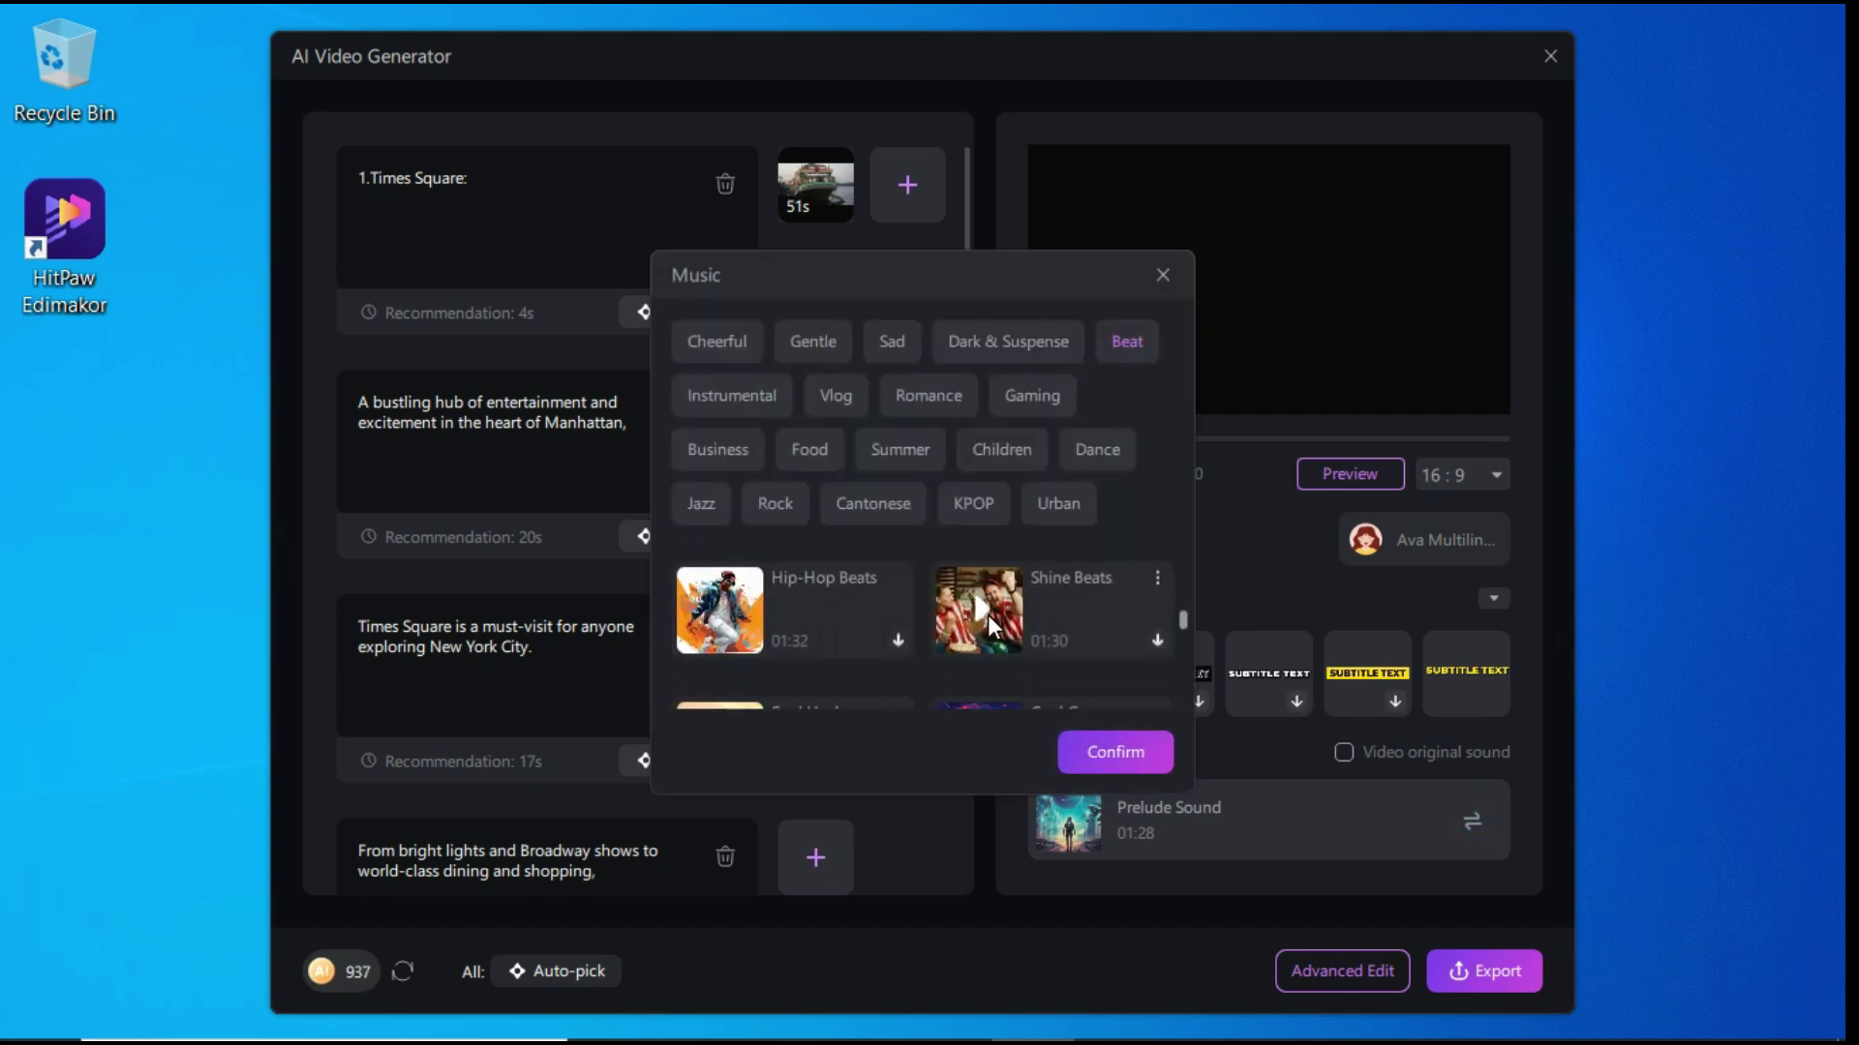
scroll(987, 610, up, 3)
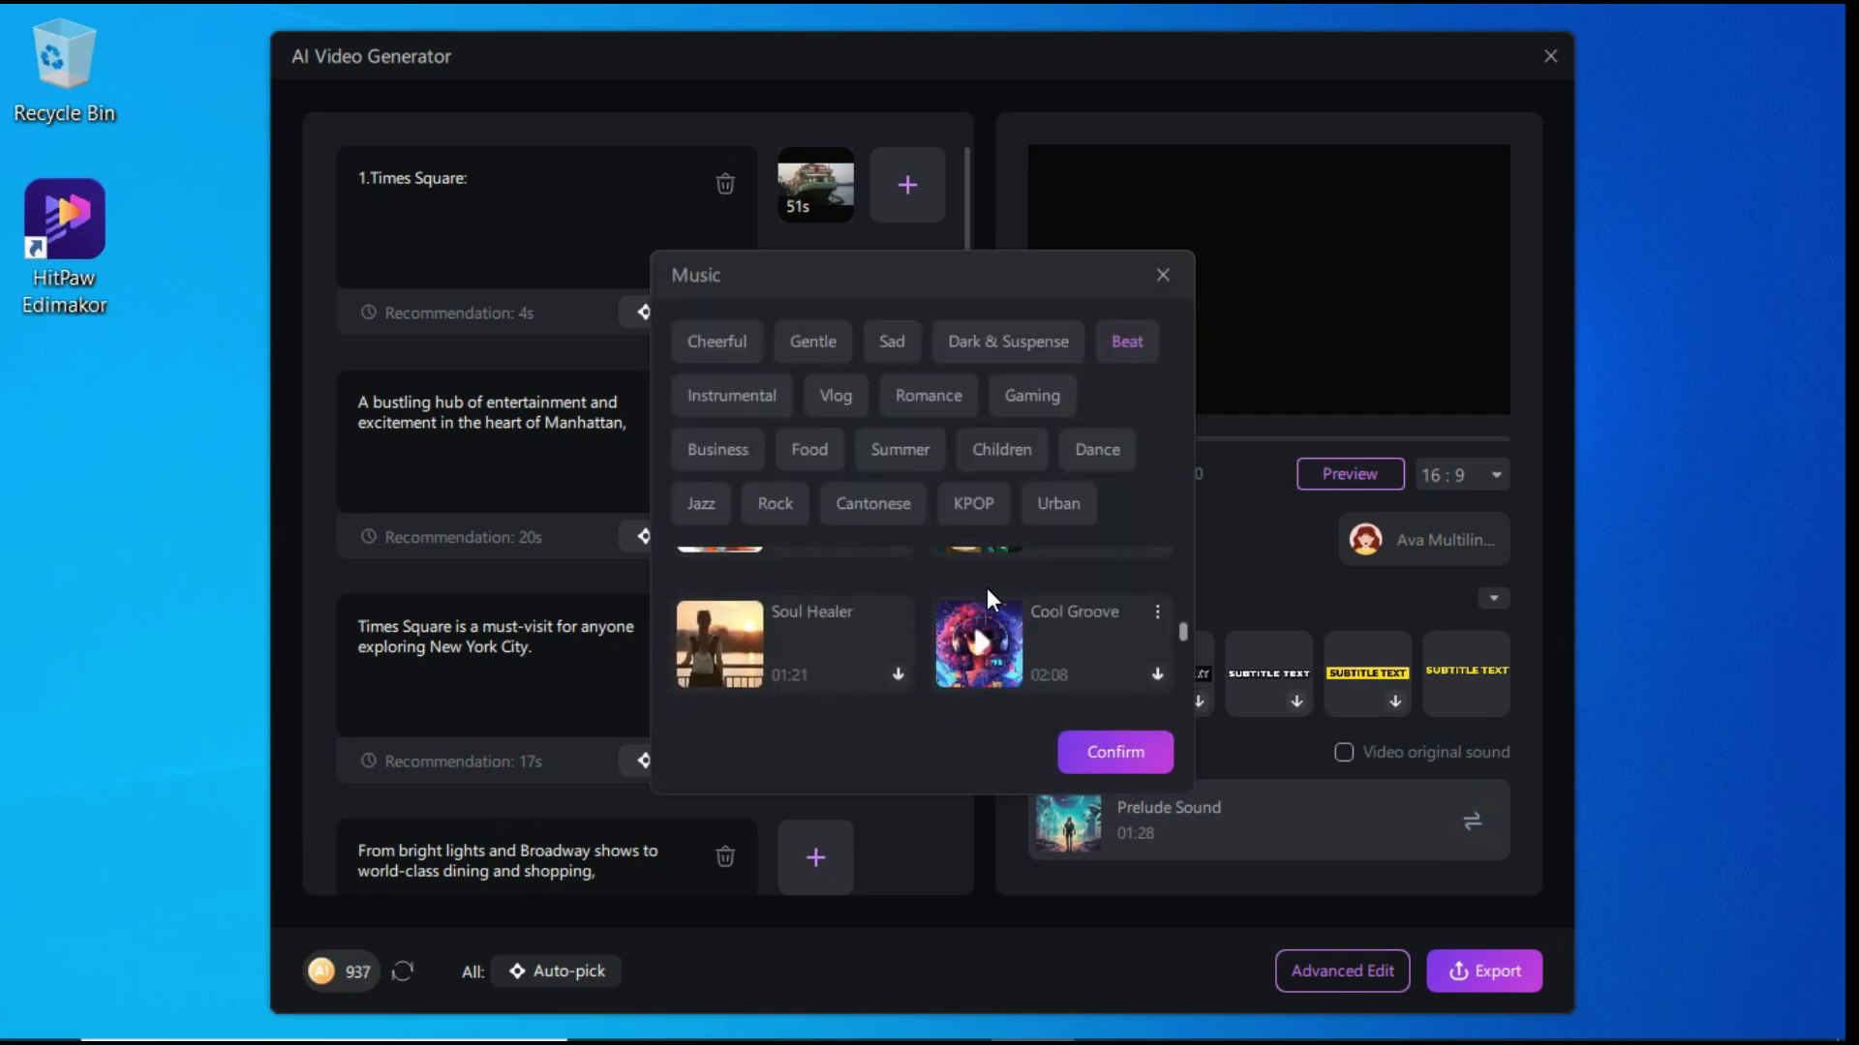
click(1162, 276)
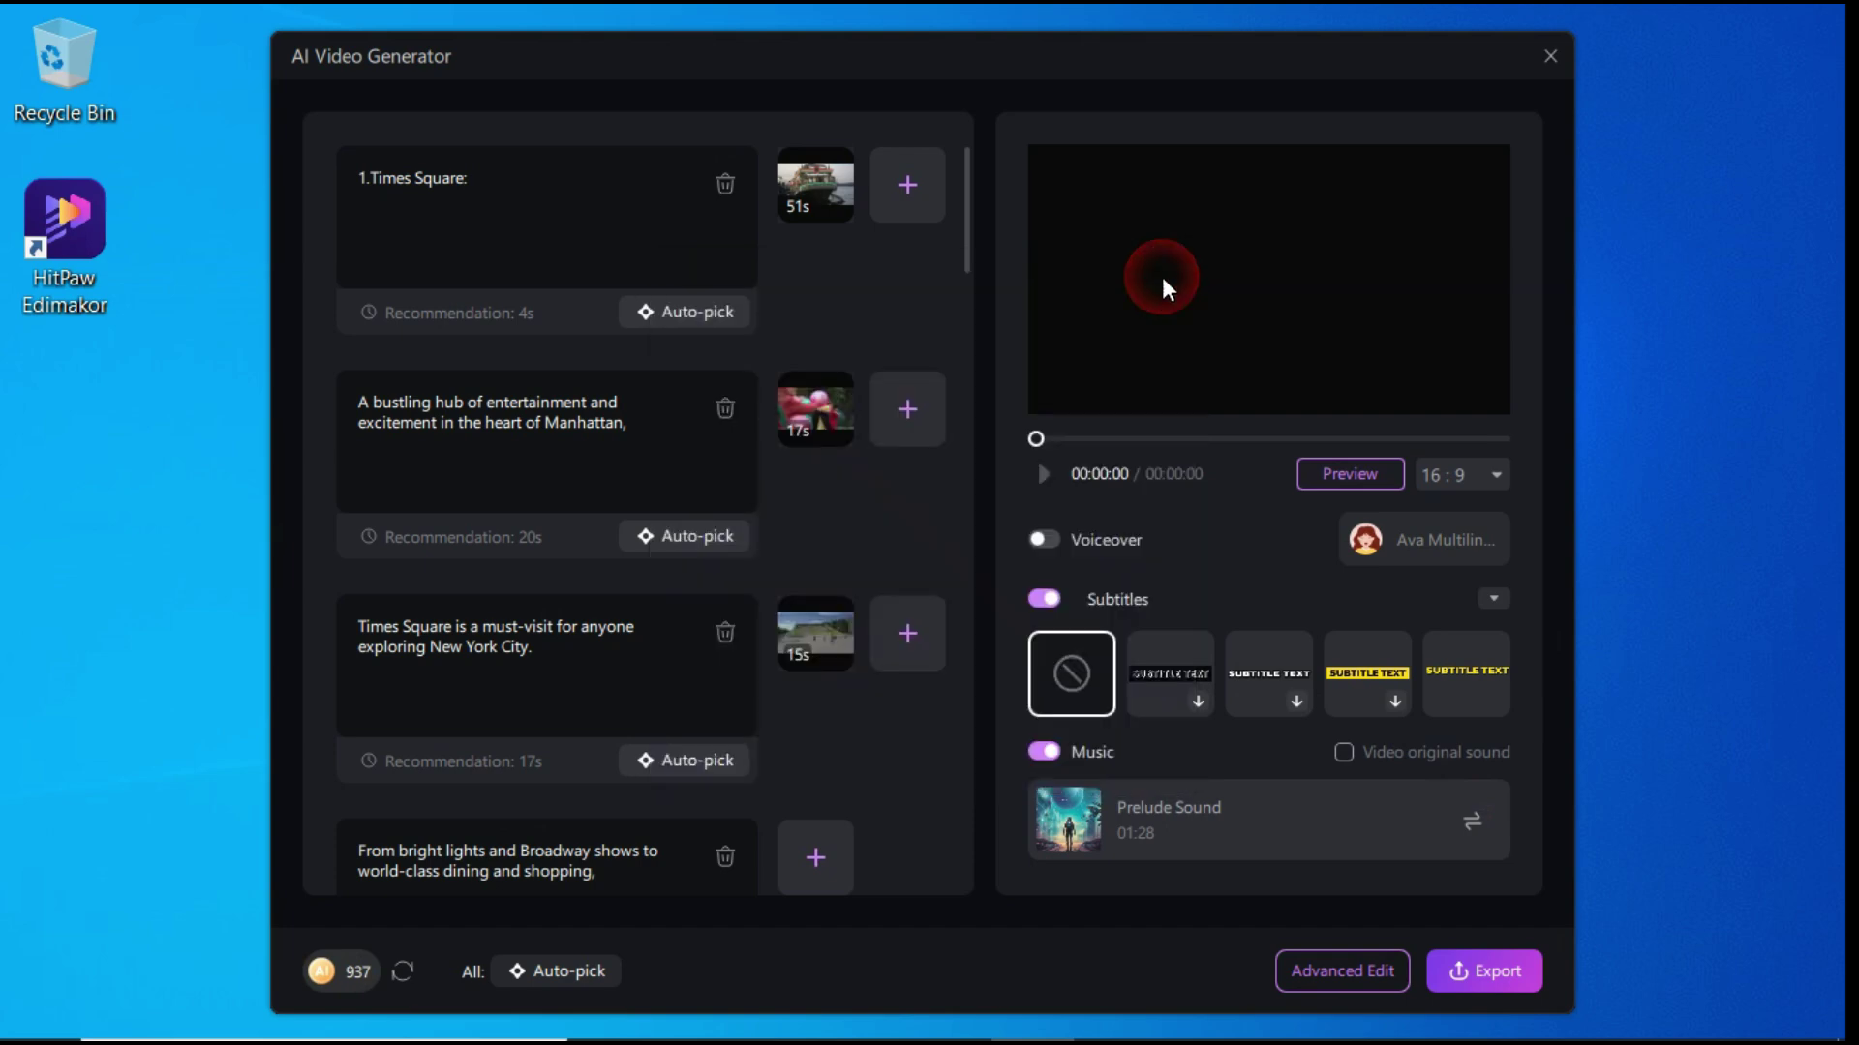
click(1345, 752)
click(1042, 751)
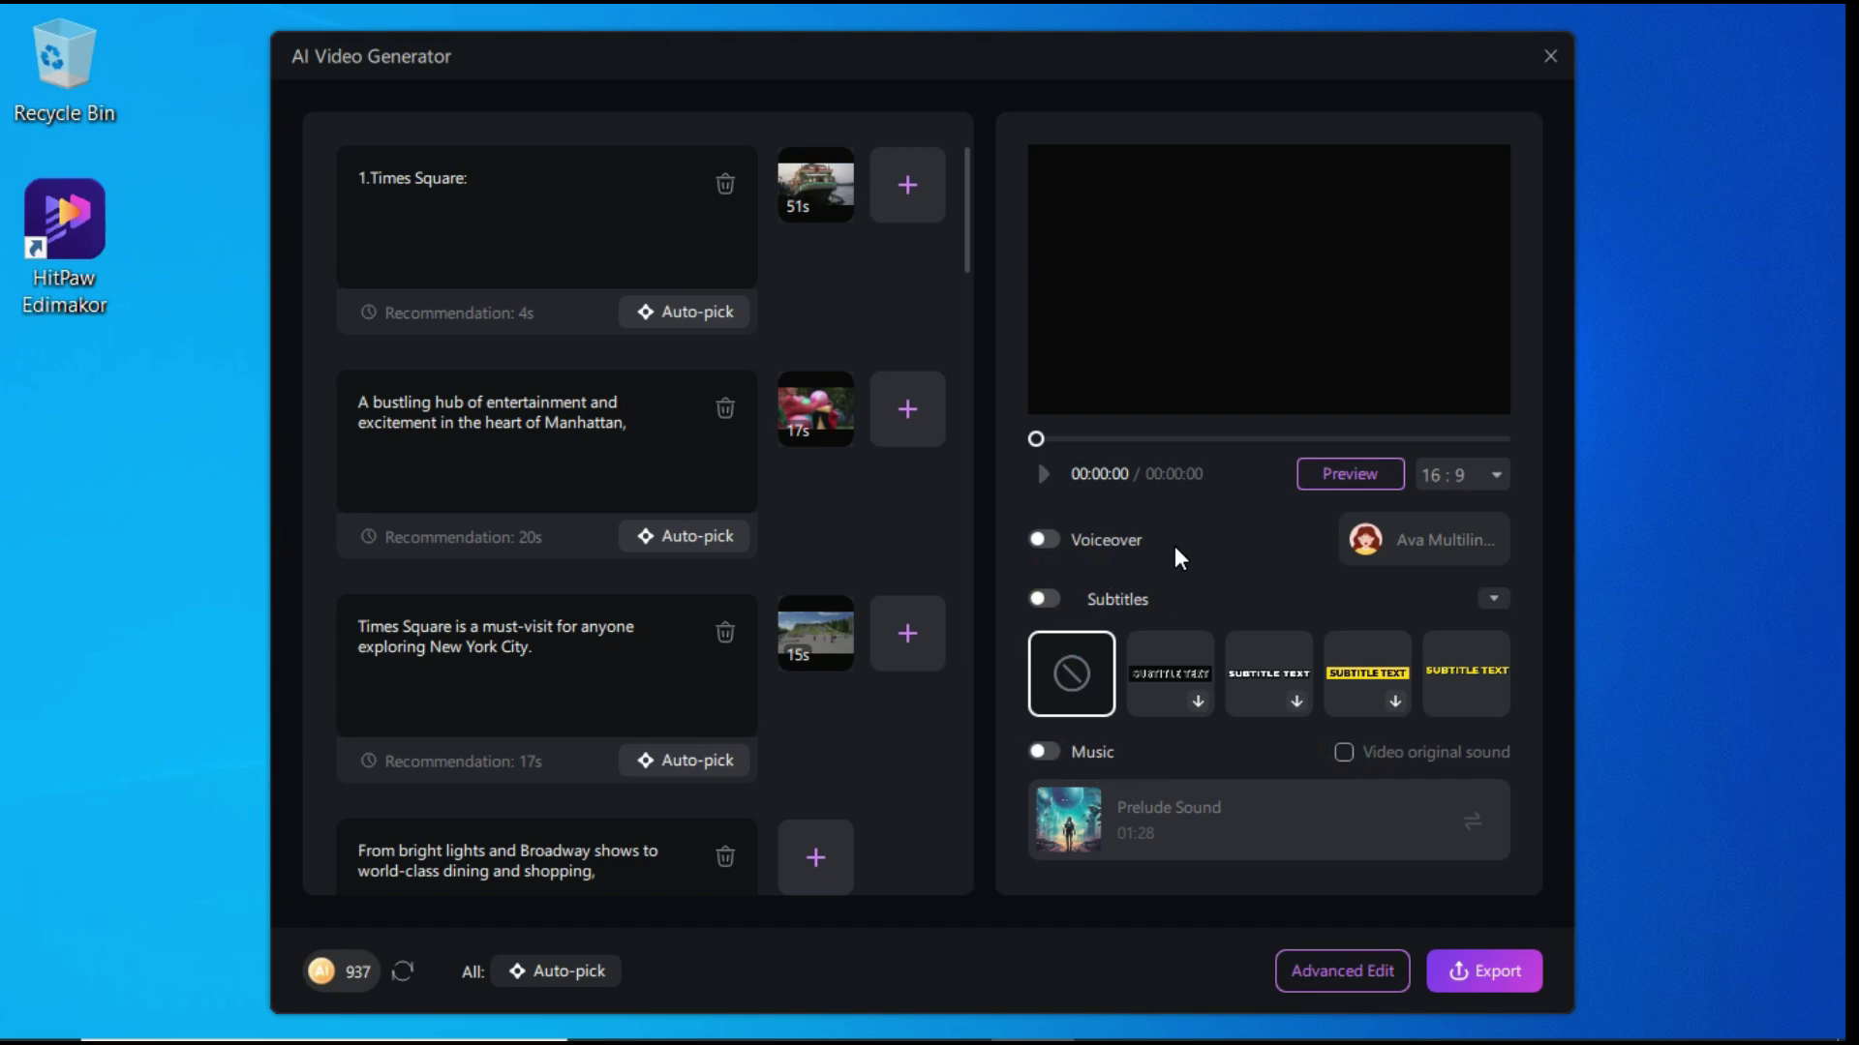
Play the 6:17 preview, jump ahead to the pink-ball clip, then dismiss the Export settings unused.
click(1342, 472)
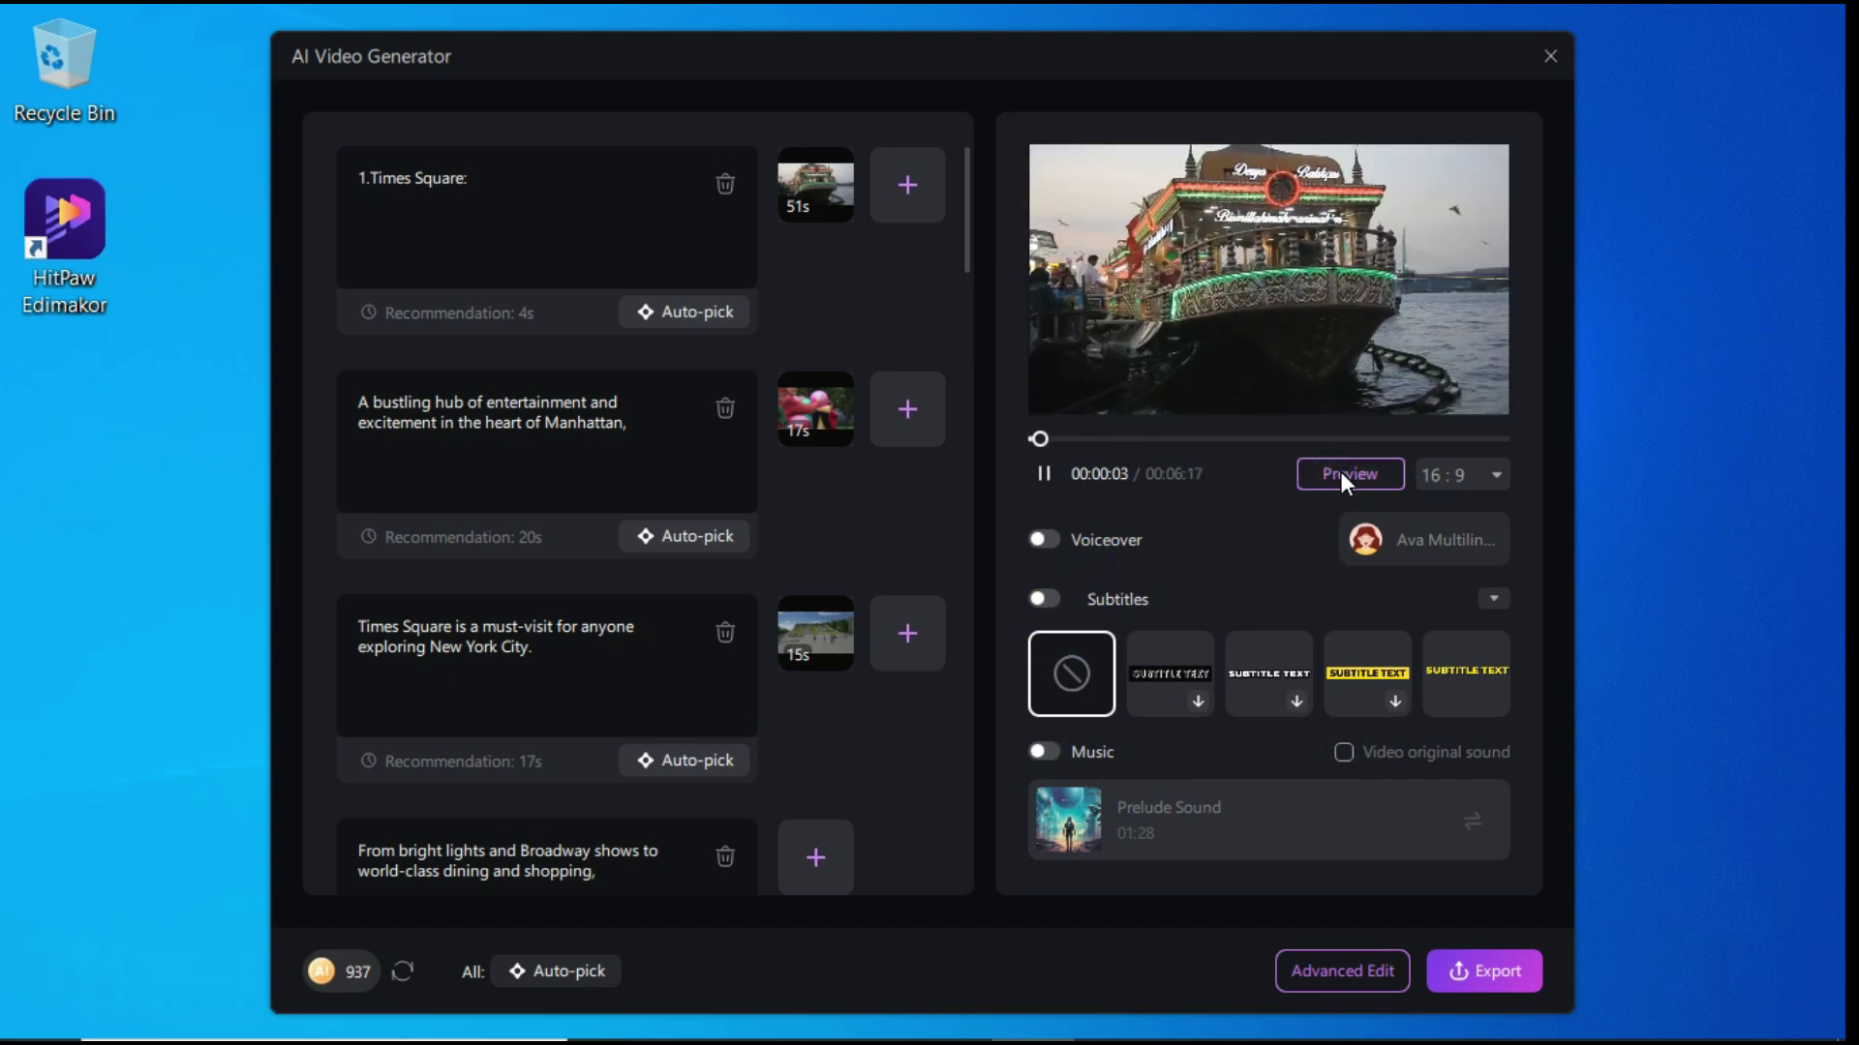
click(1105, 439)
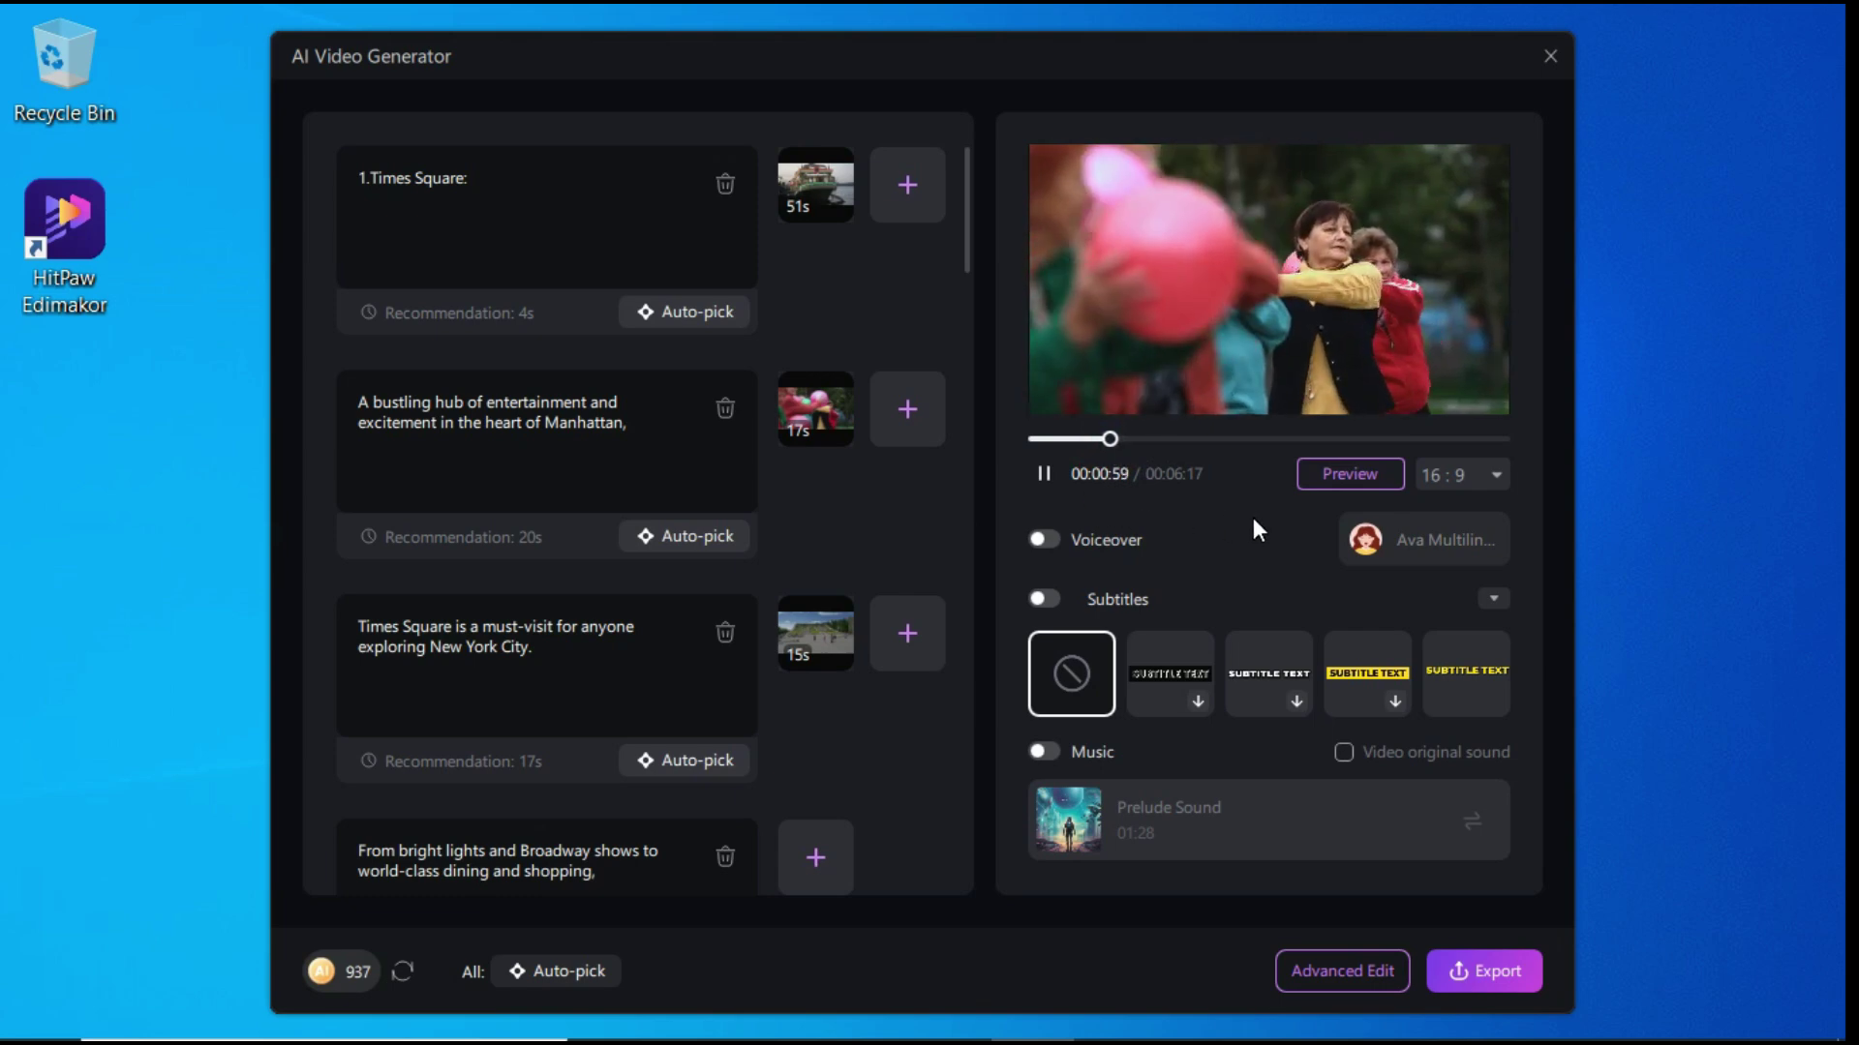
click(1475, 972)
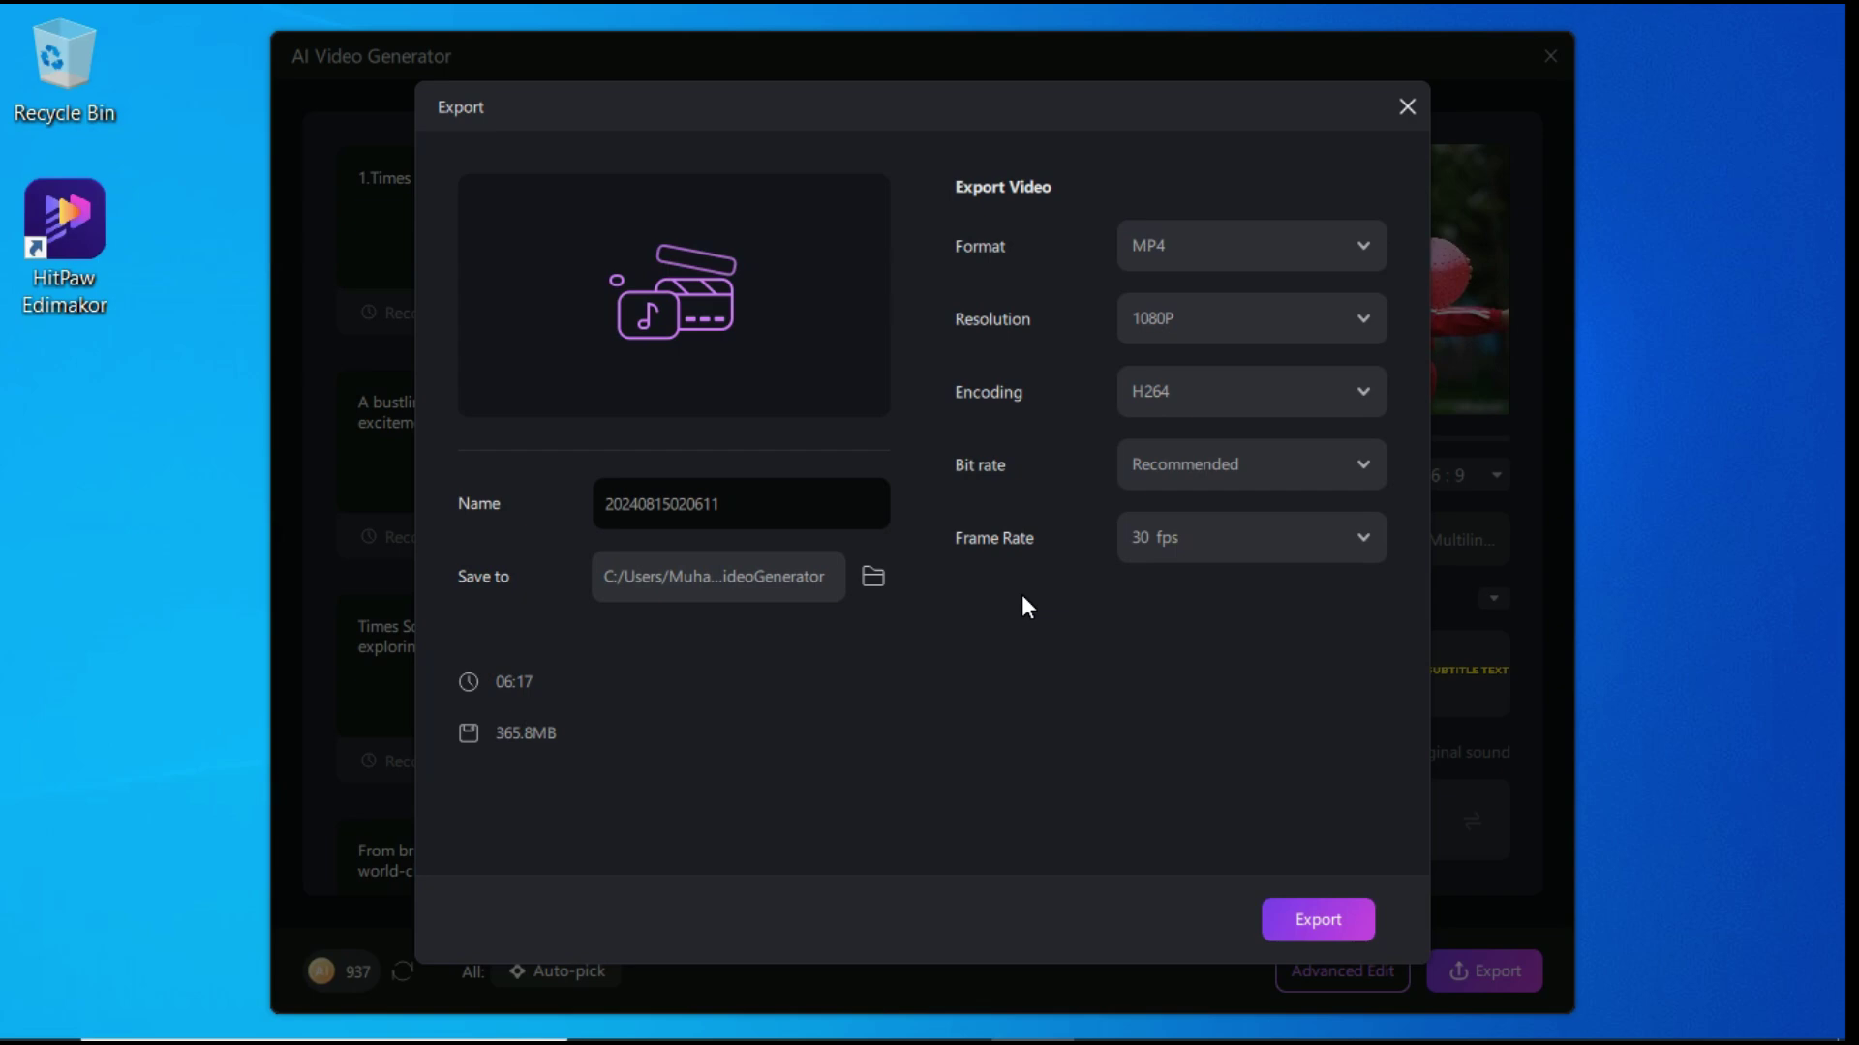
click(1405, 104)
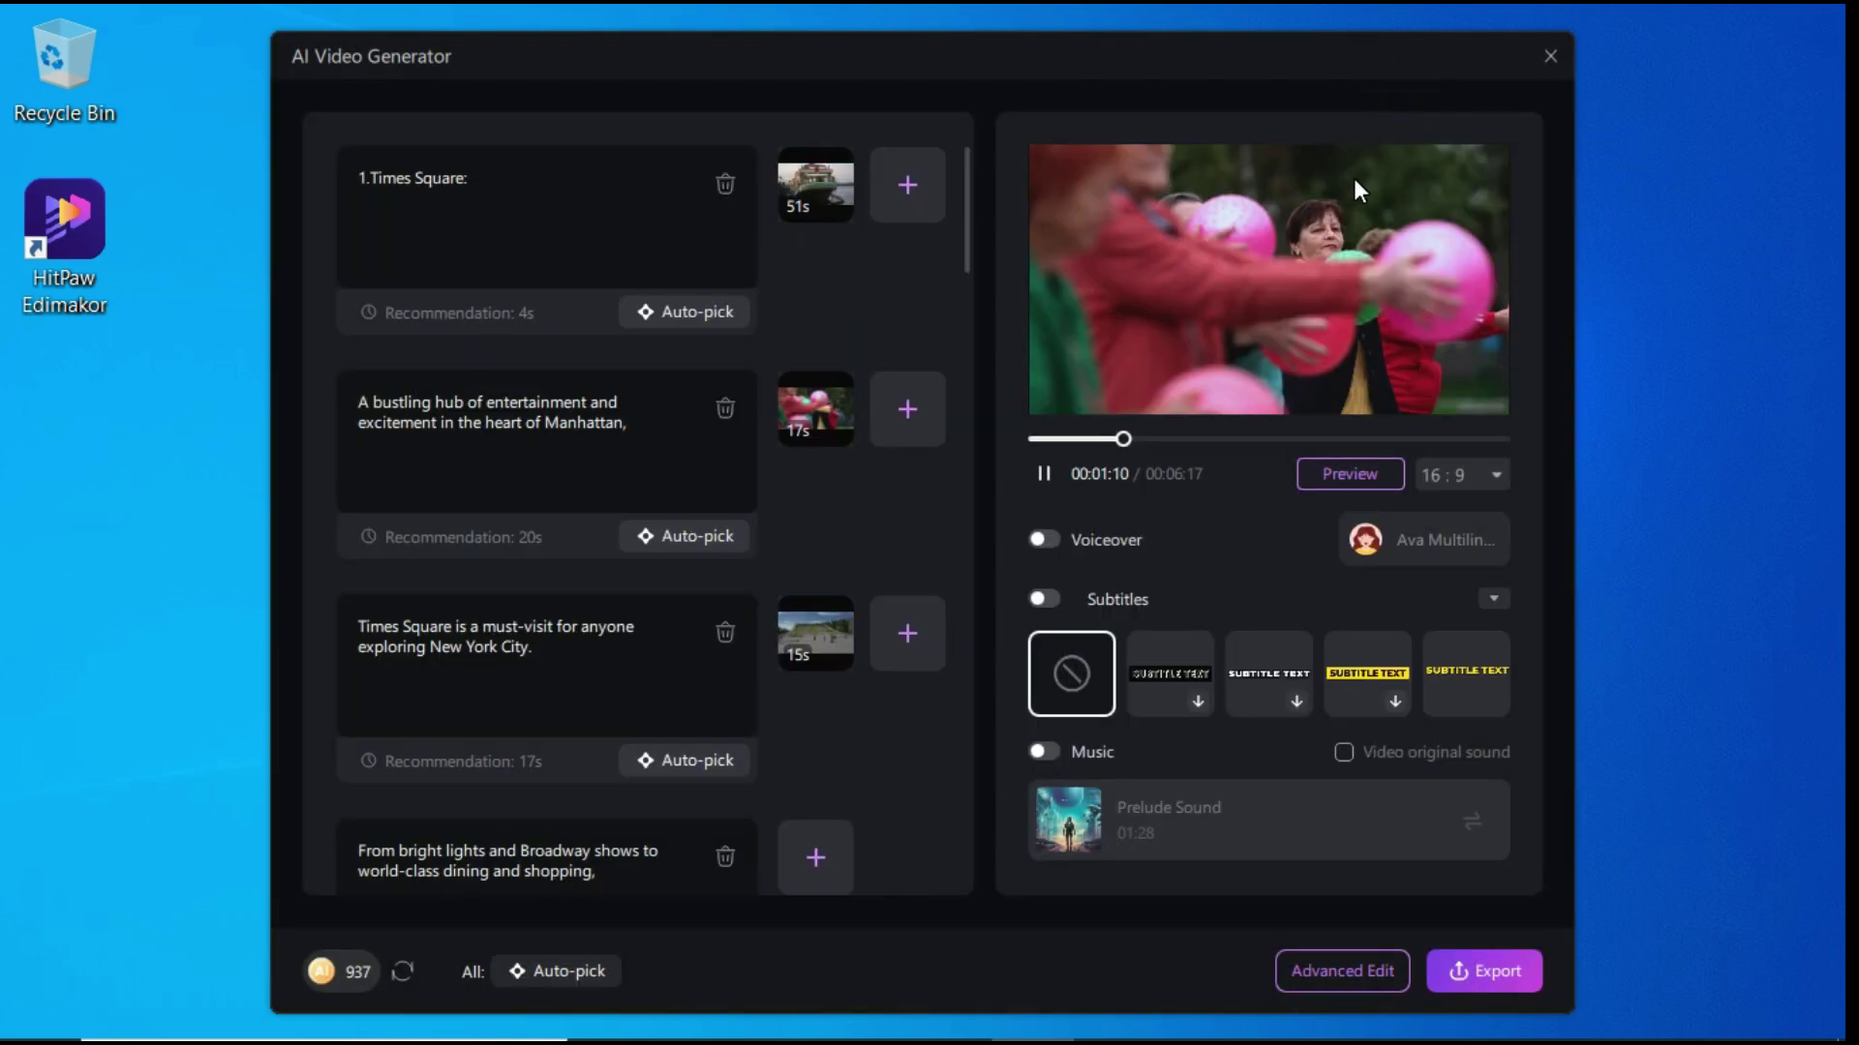
Open the generated video in Advanced Edit and inspect the 0:17 pink-ball and 0:15 Pixabay clips.
click(1345, 967)
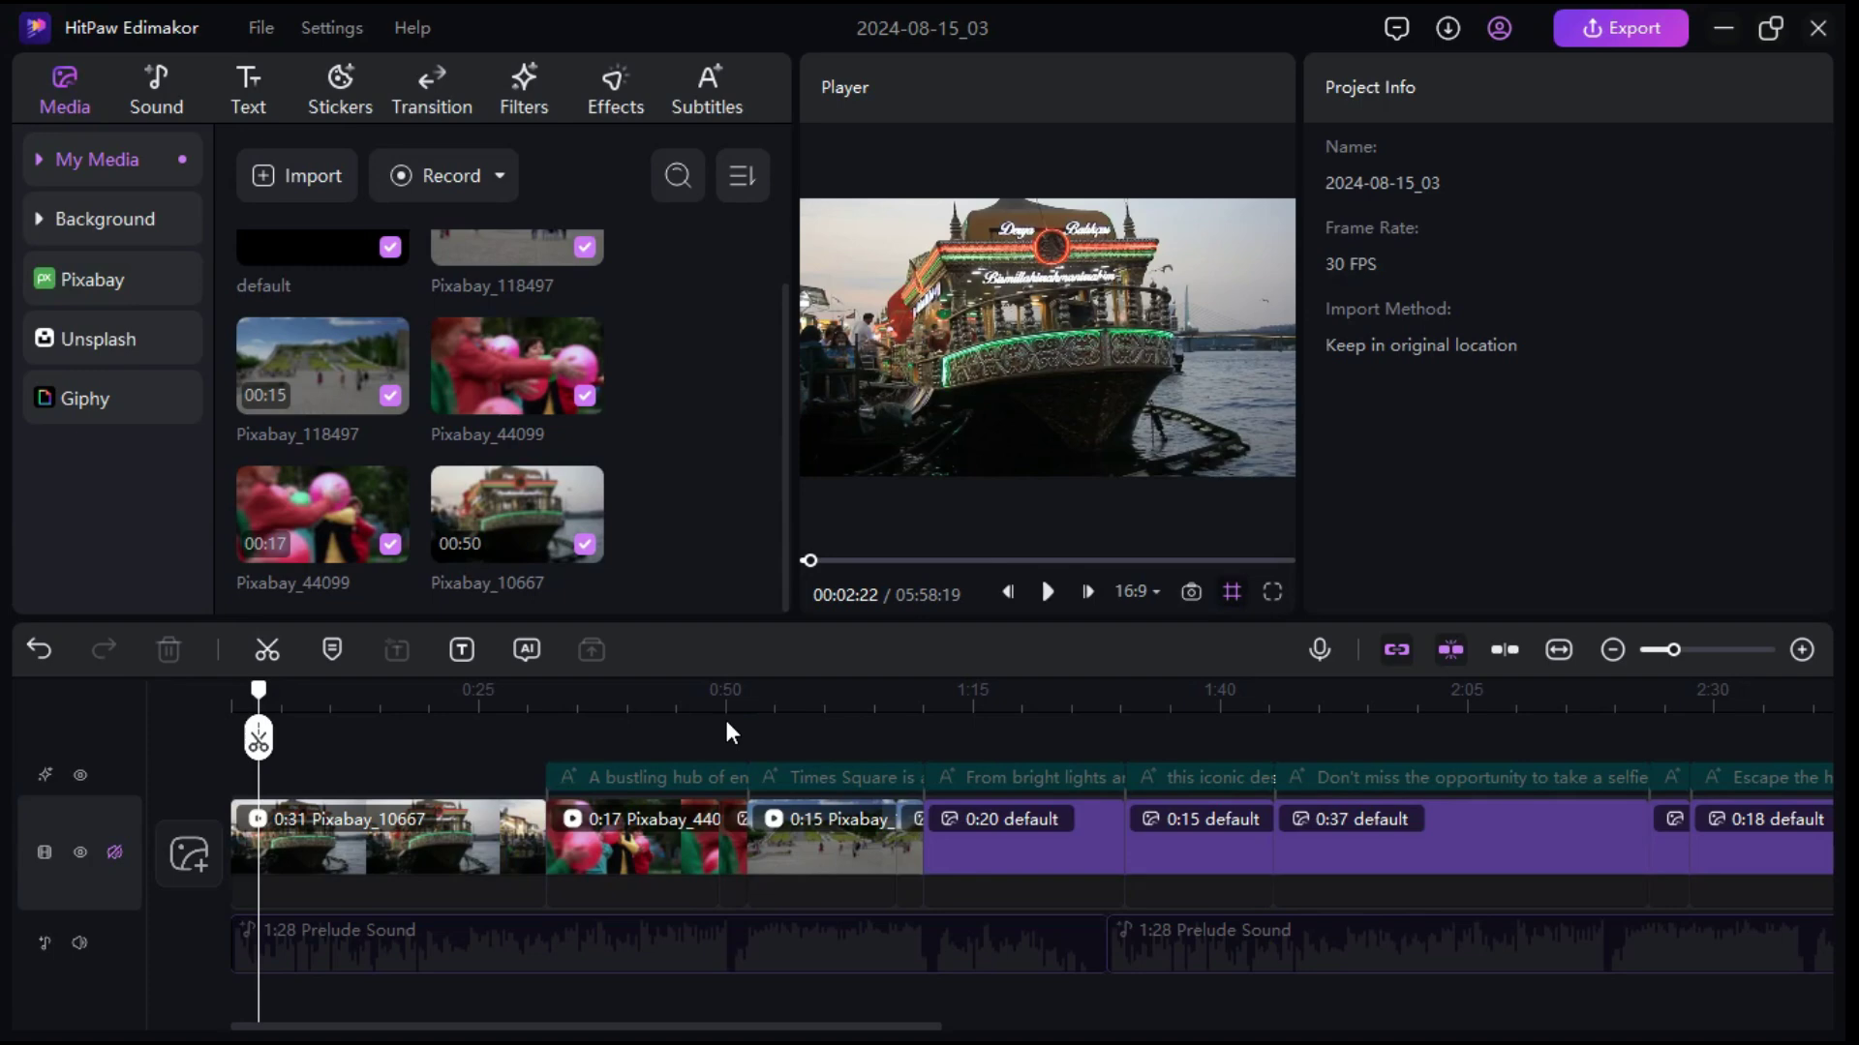
click(620, 842)
click(642, 697)
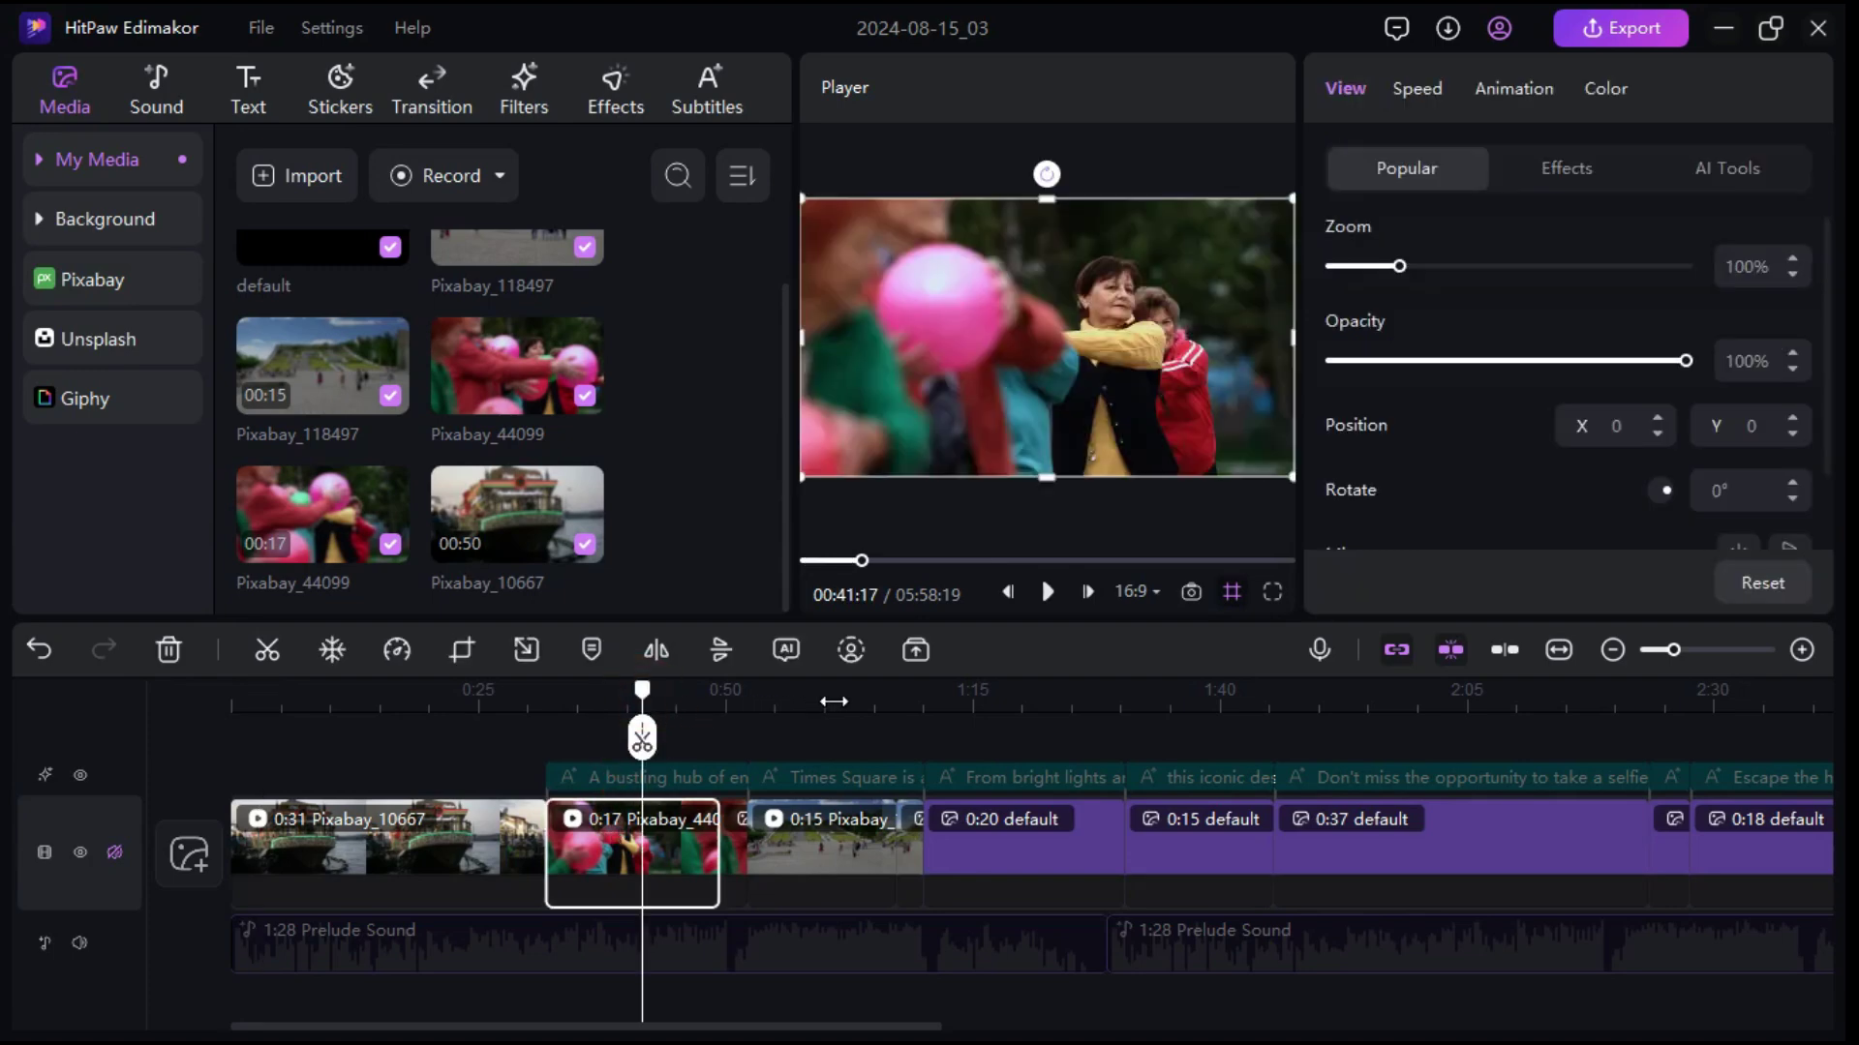
click(842, 830)
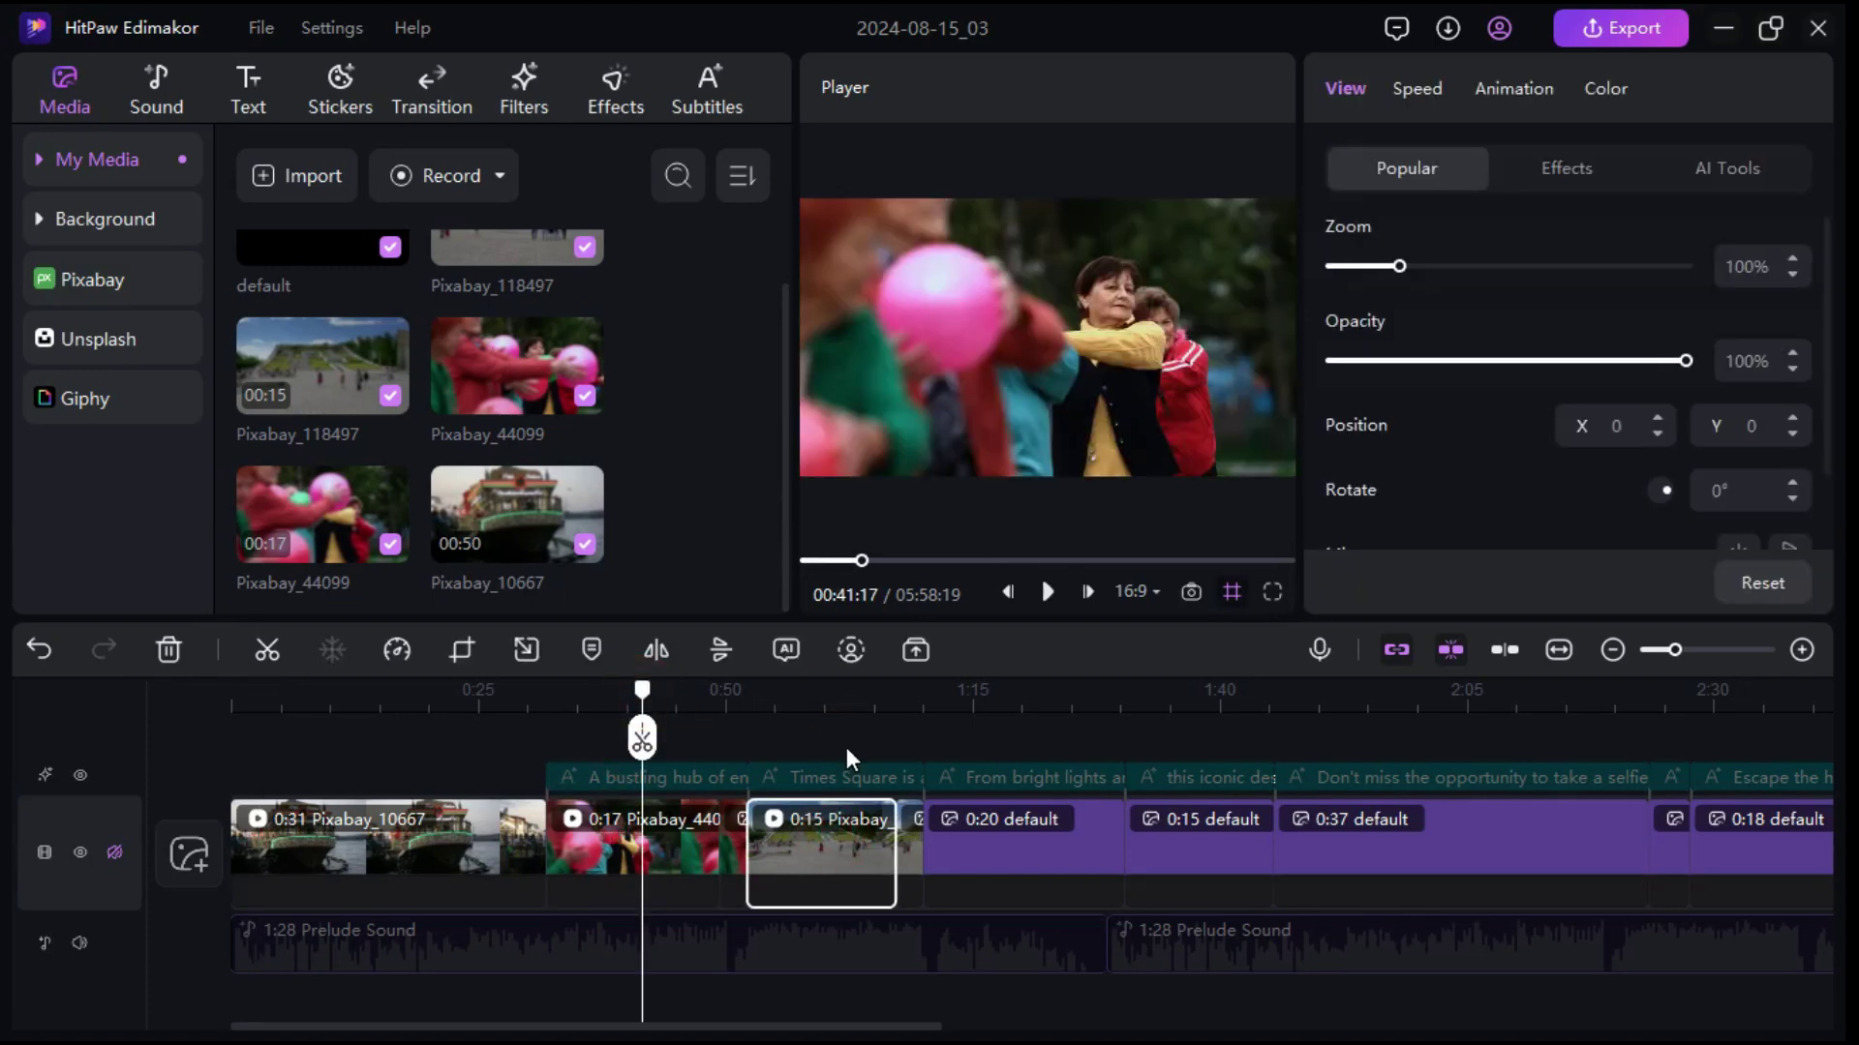
click(838, 699)
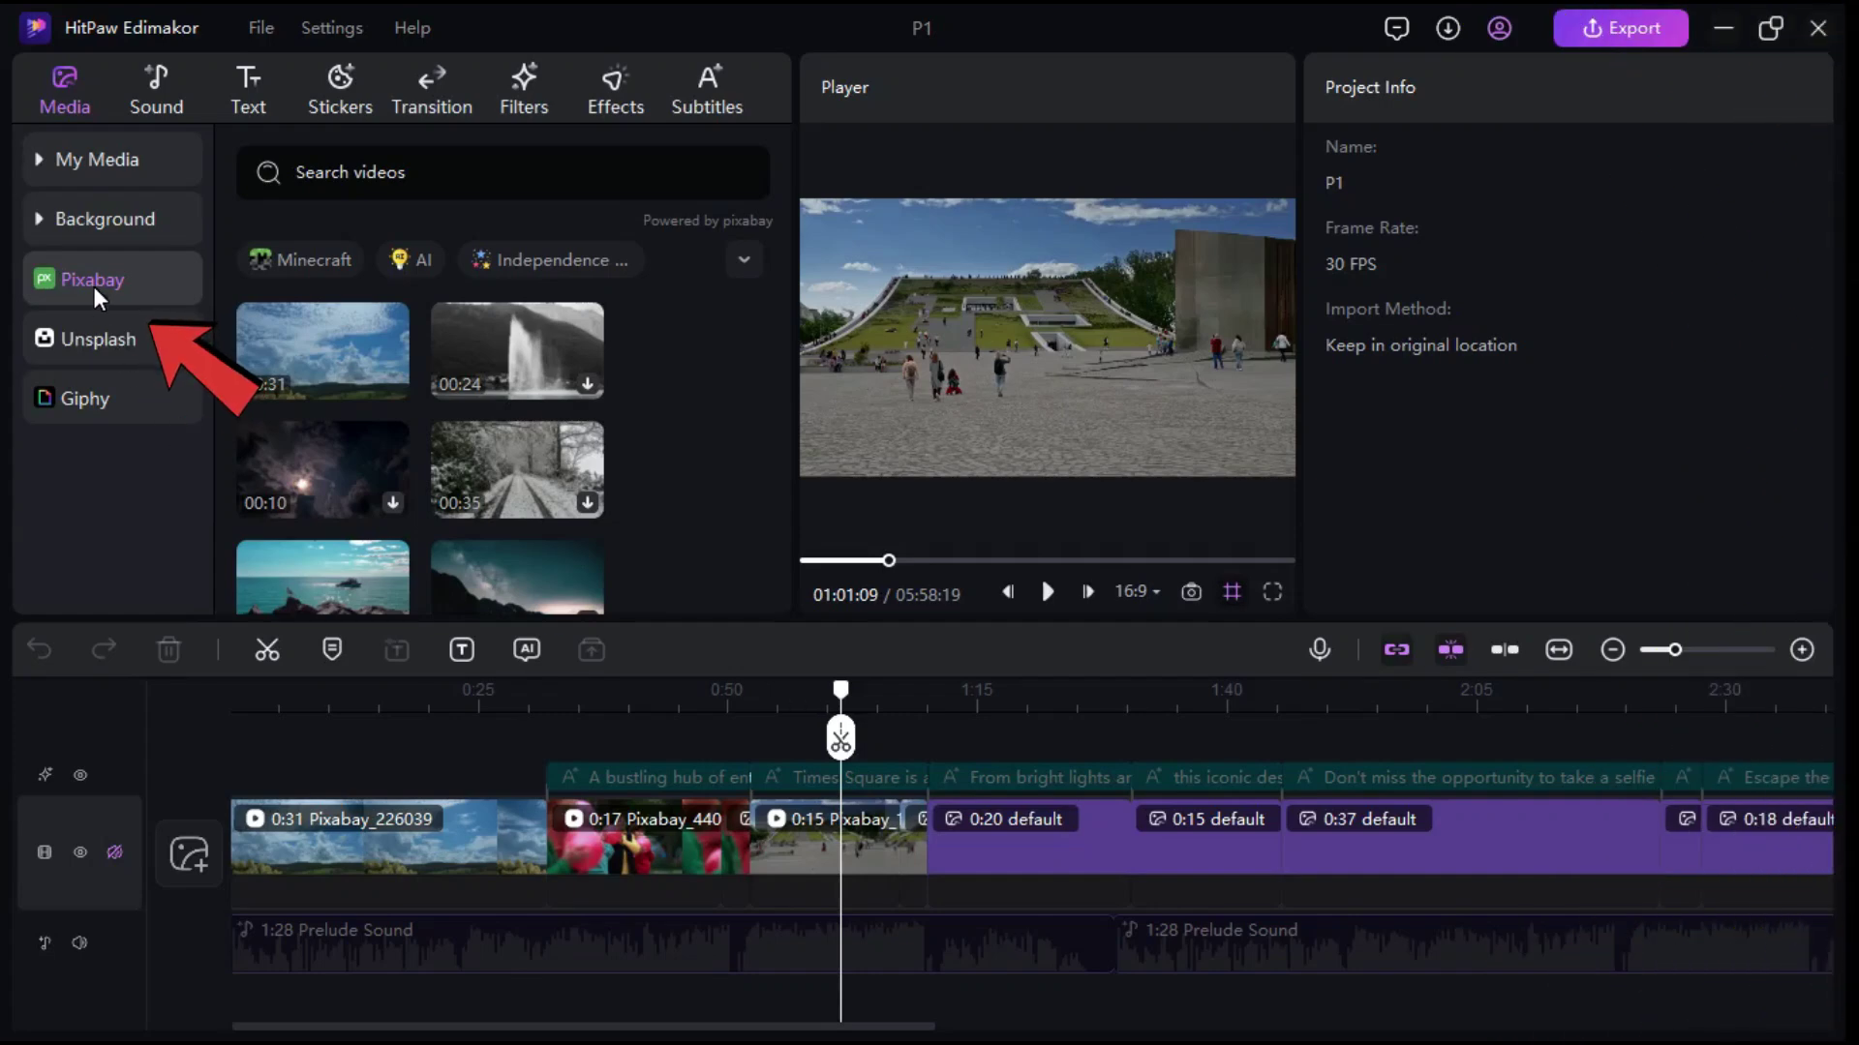
Replace the opening boat clip with the 31-second Pixabay sky video.
click(74, 339)
click(91, 401)
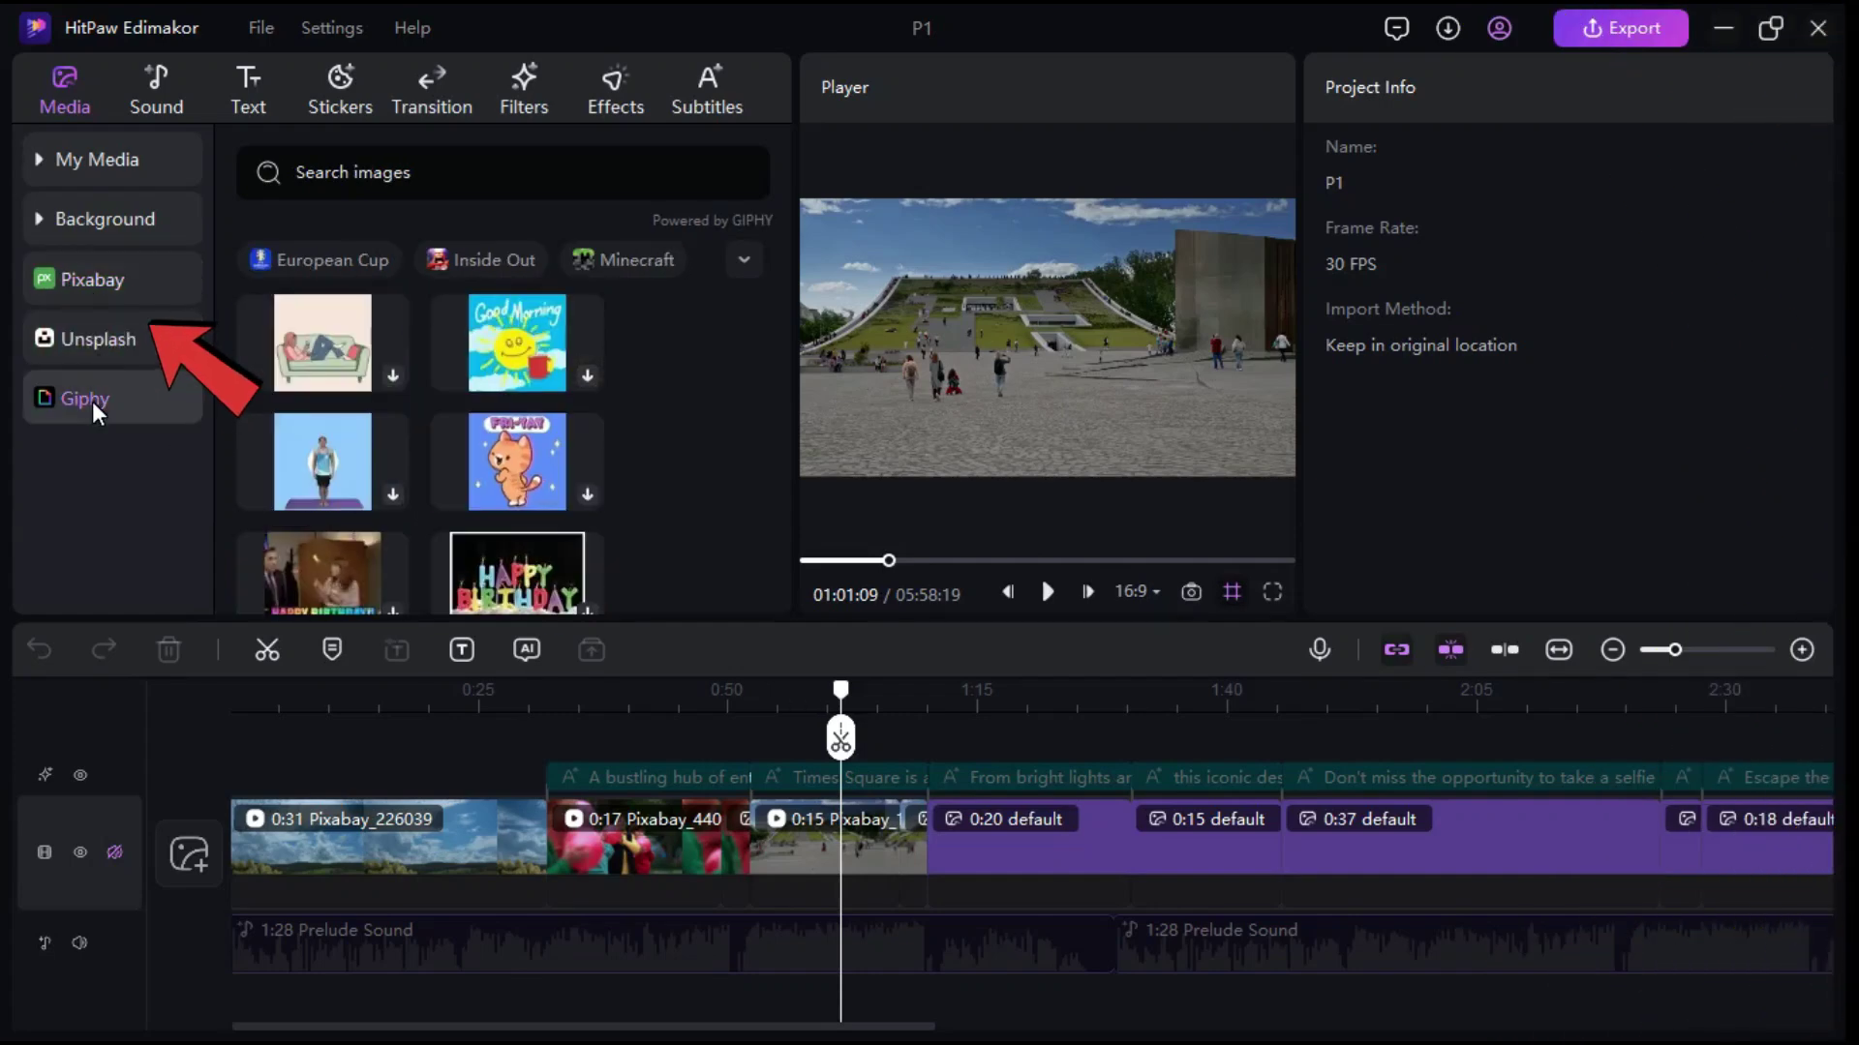
click(107, 277)
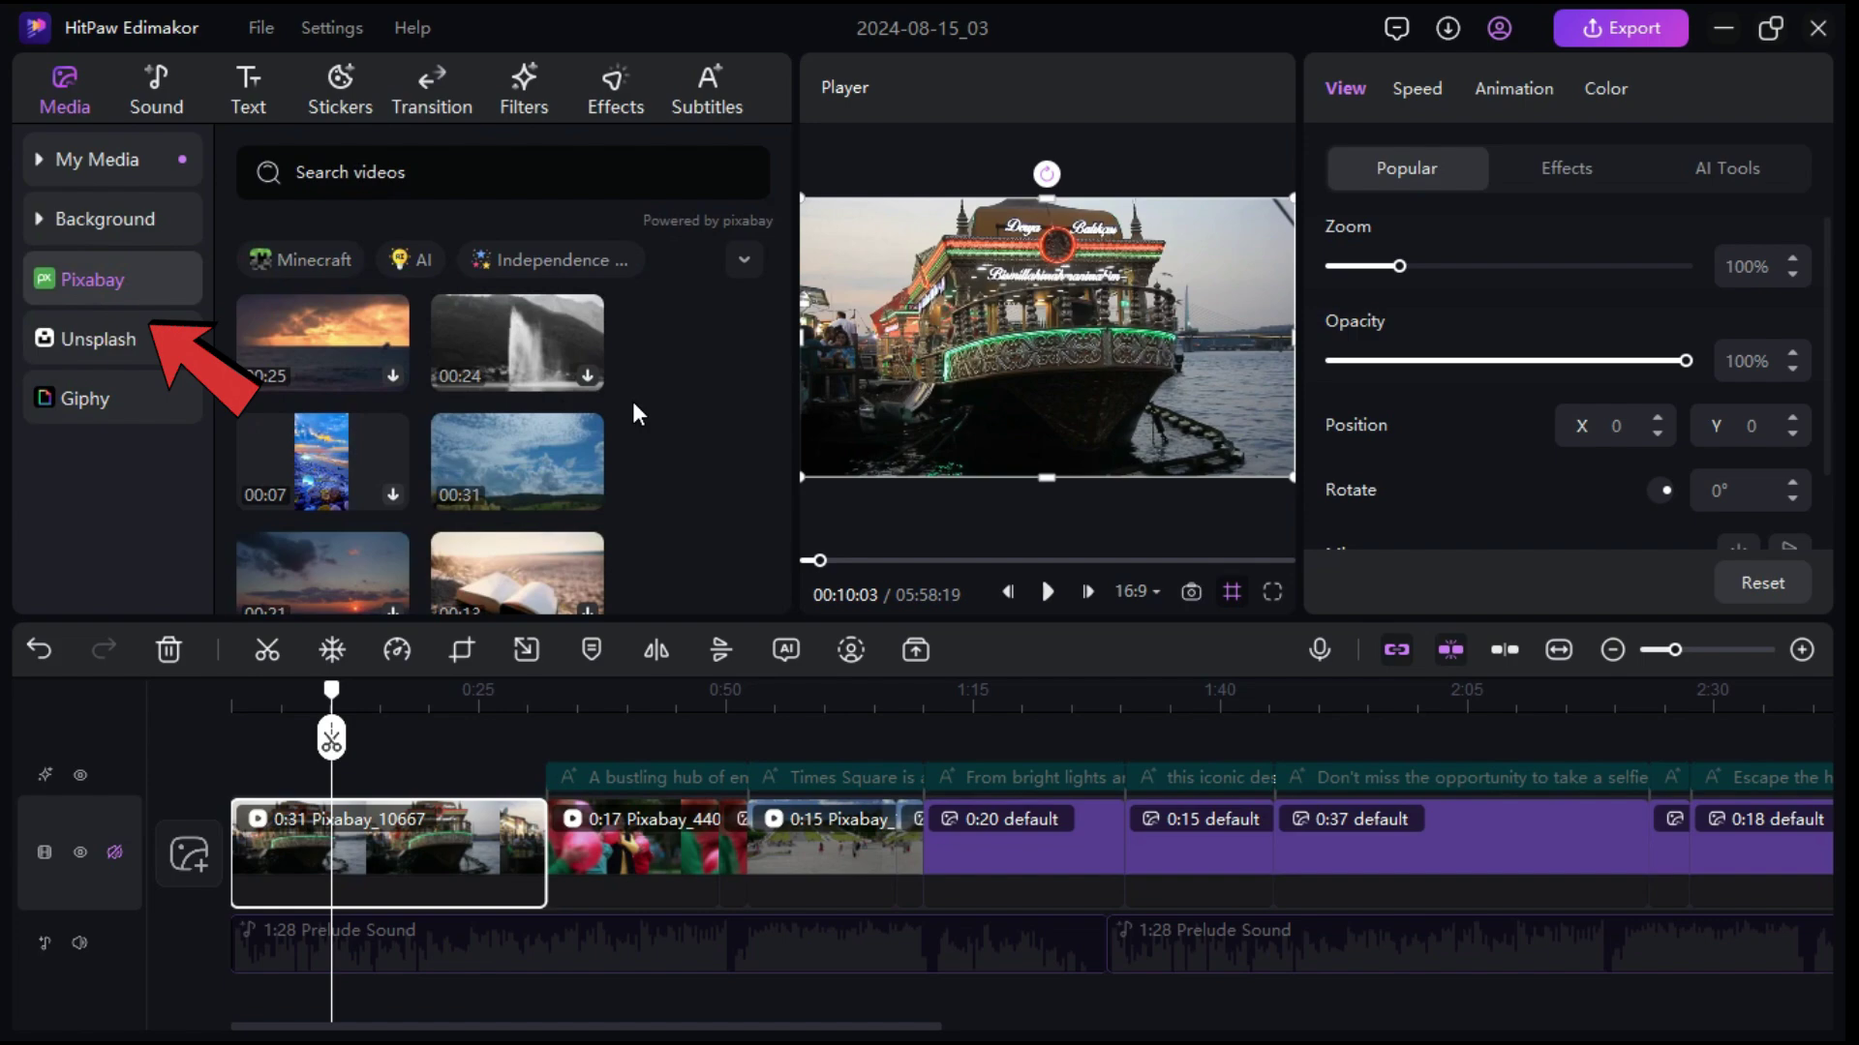
drag(532, 465, 252, 818)
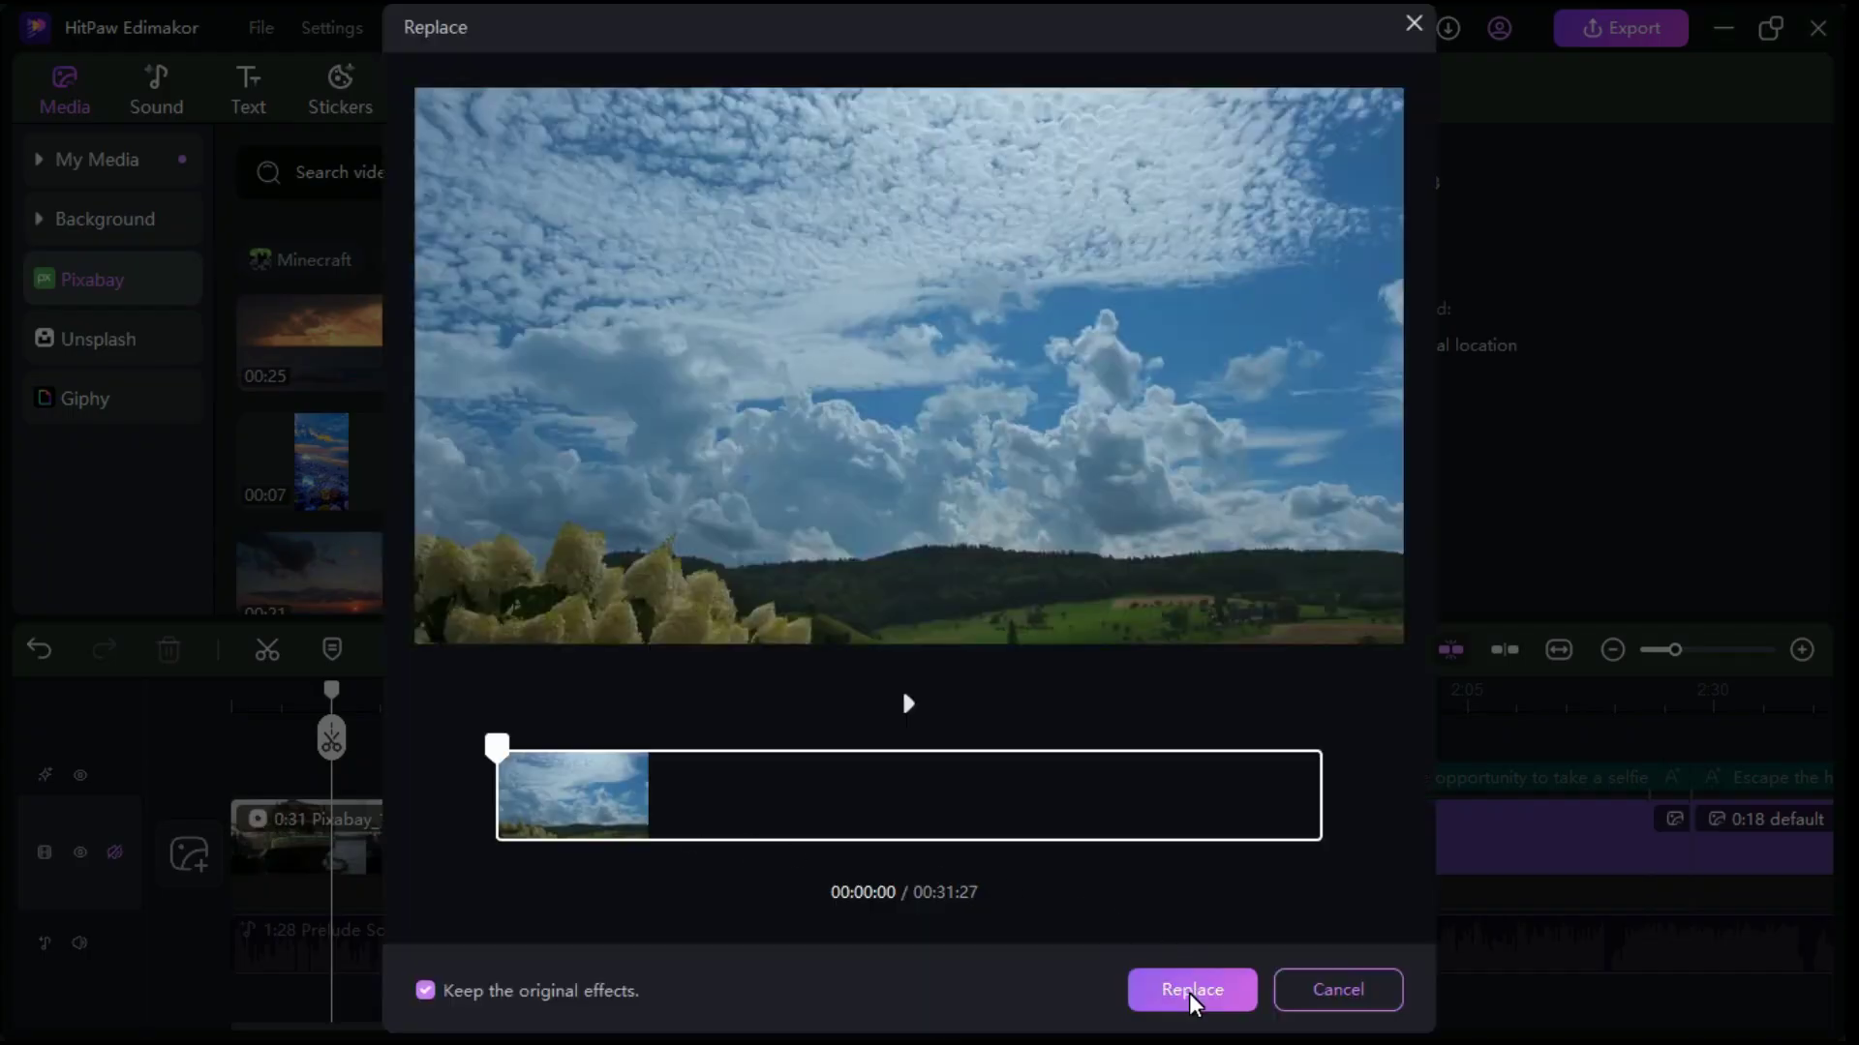
click(1190, 994)
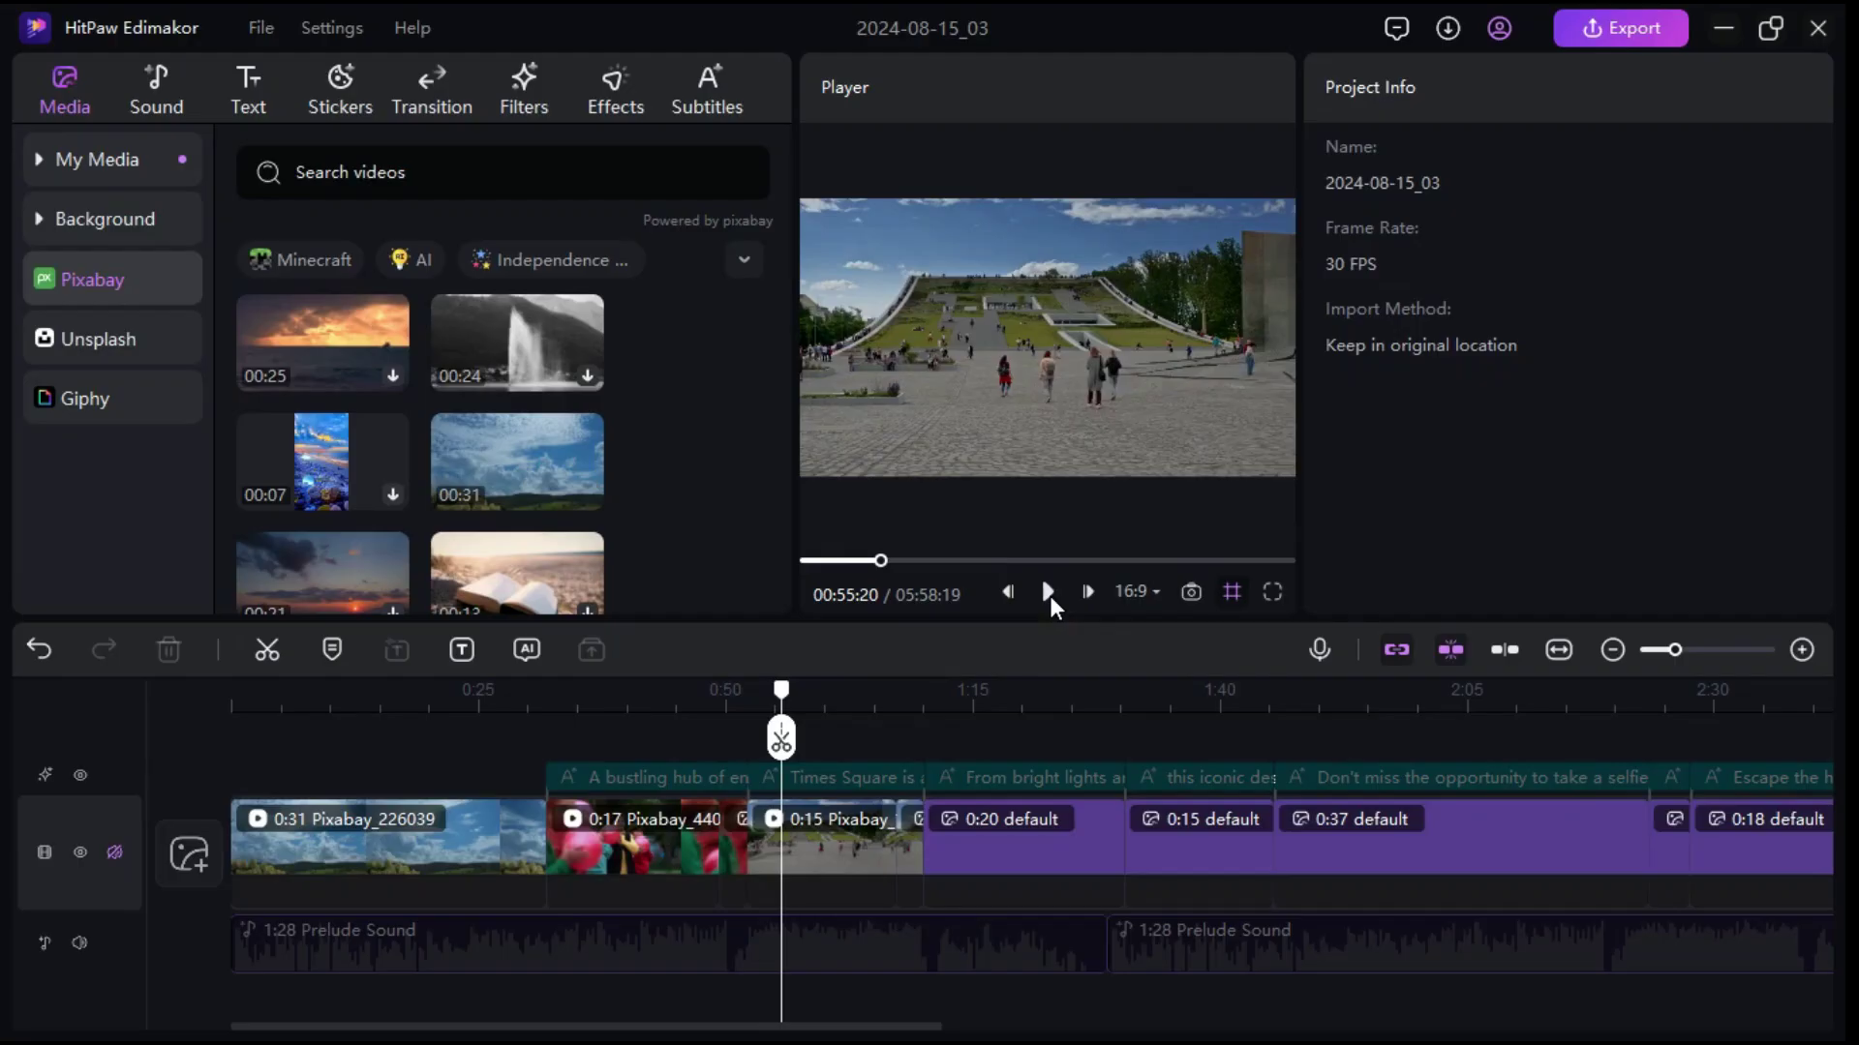
Export the project with format MP4, resolution 1080P and frame rate 30 fps.
click(1634, 27)
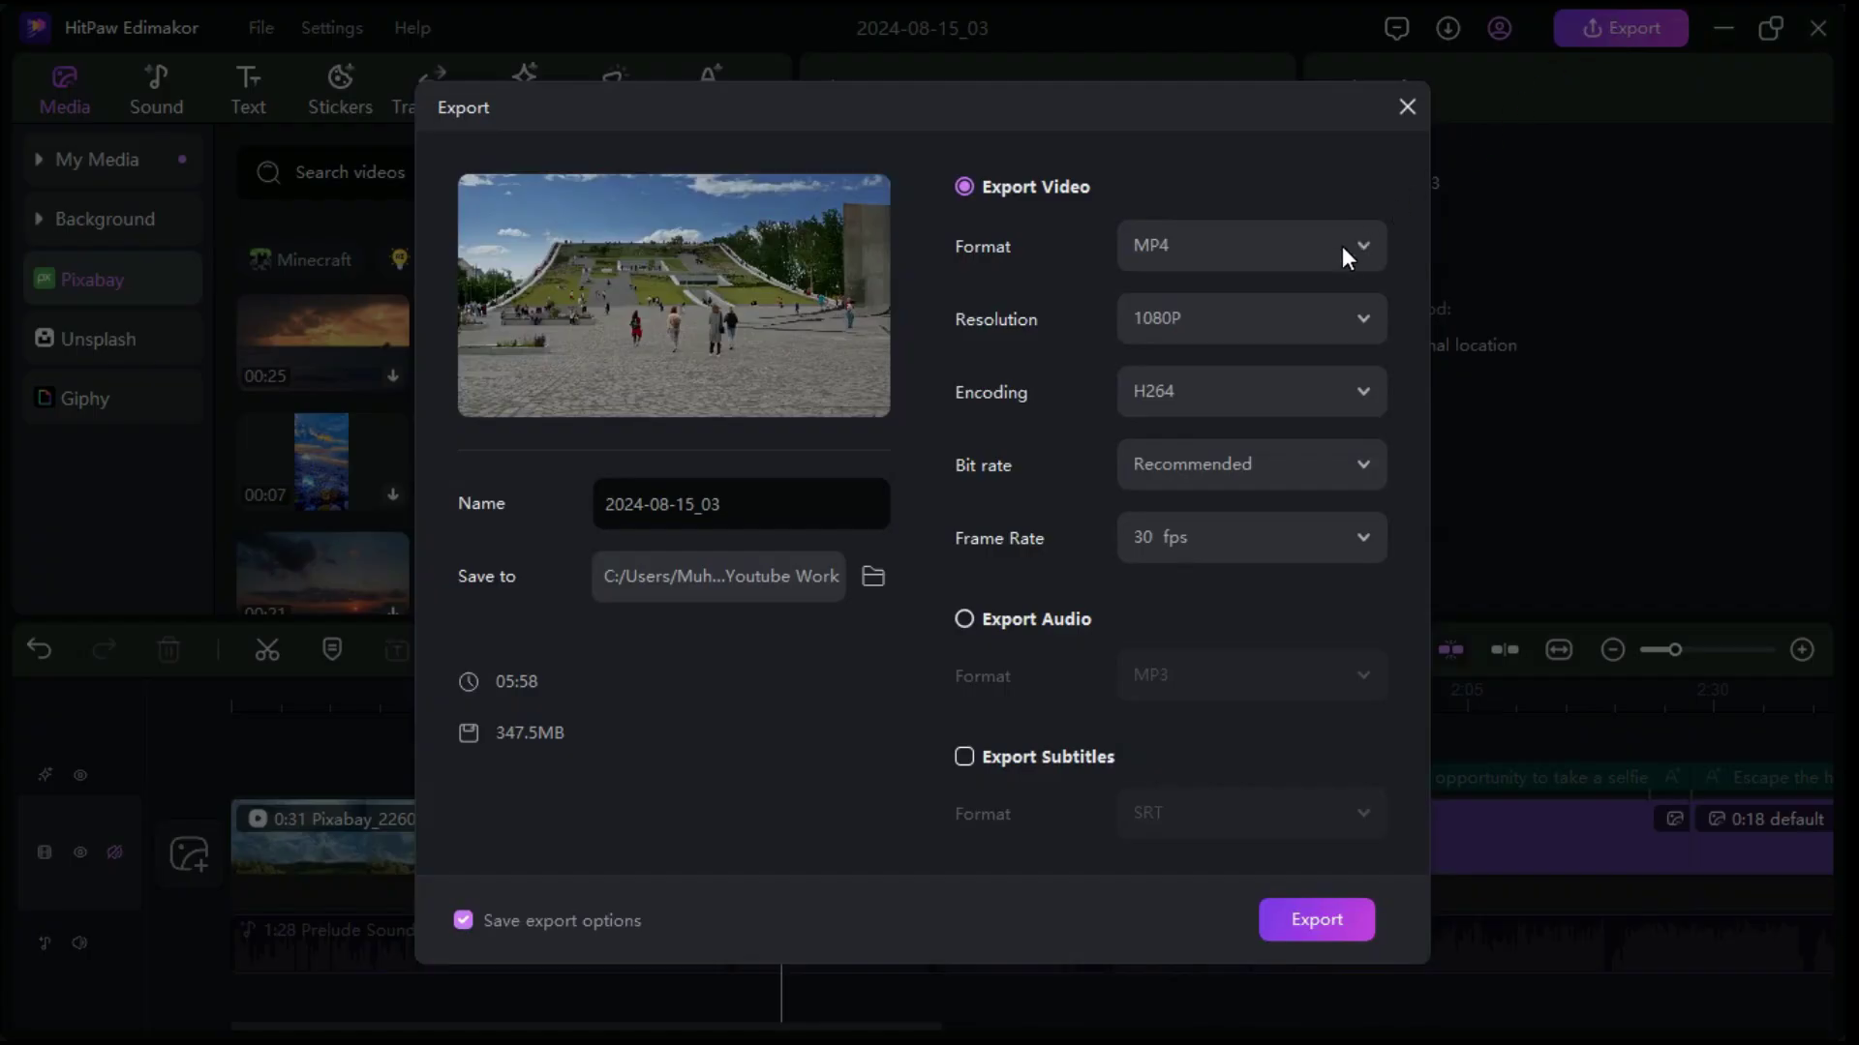
click(1340, 246)
scroll(1206, 339, down, 2)
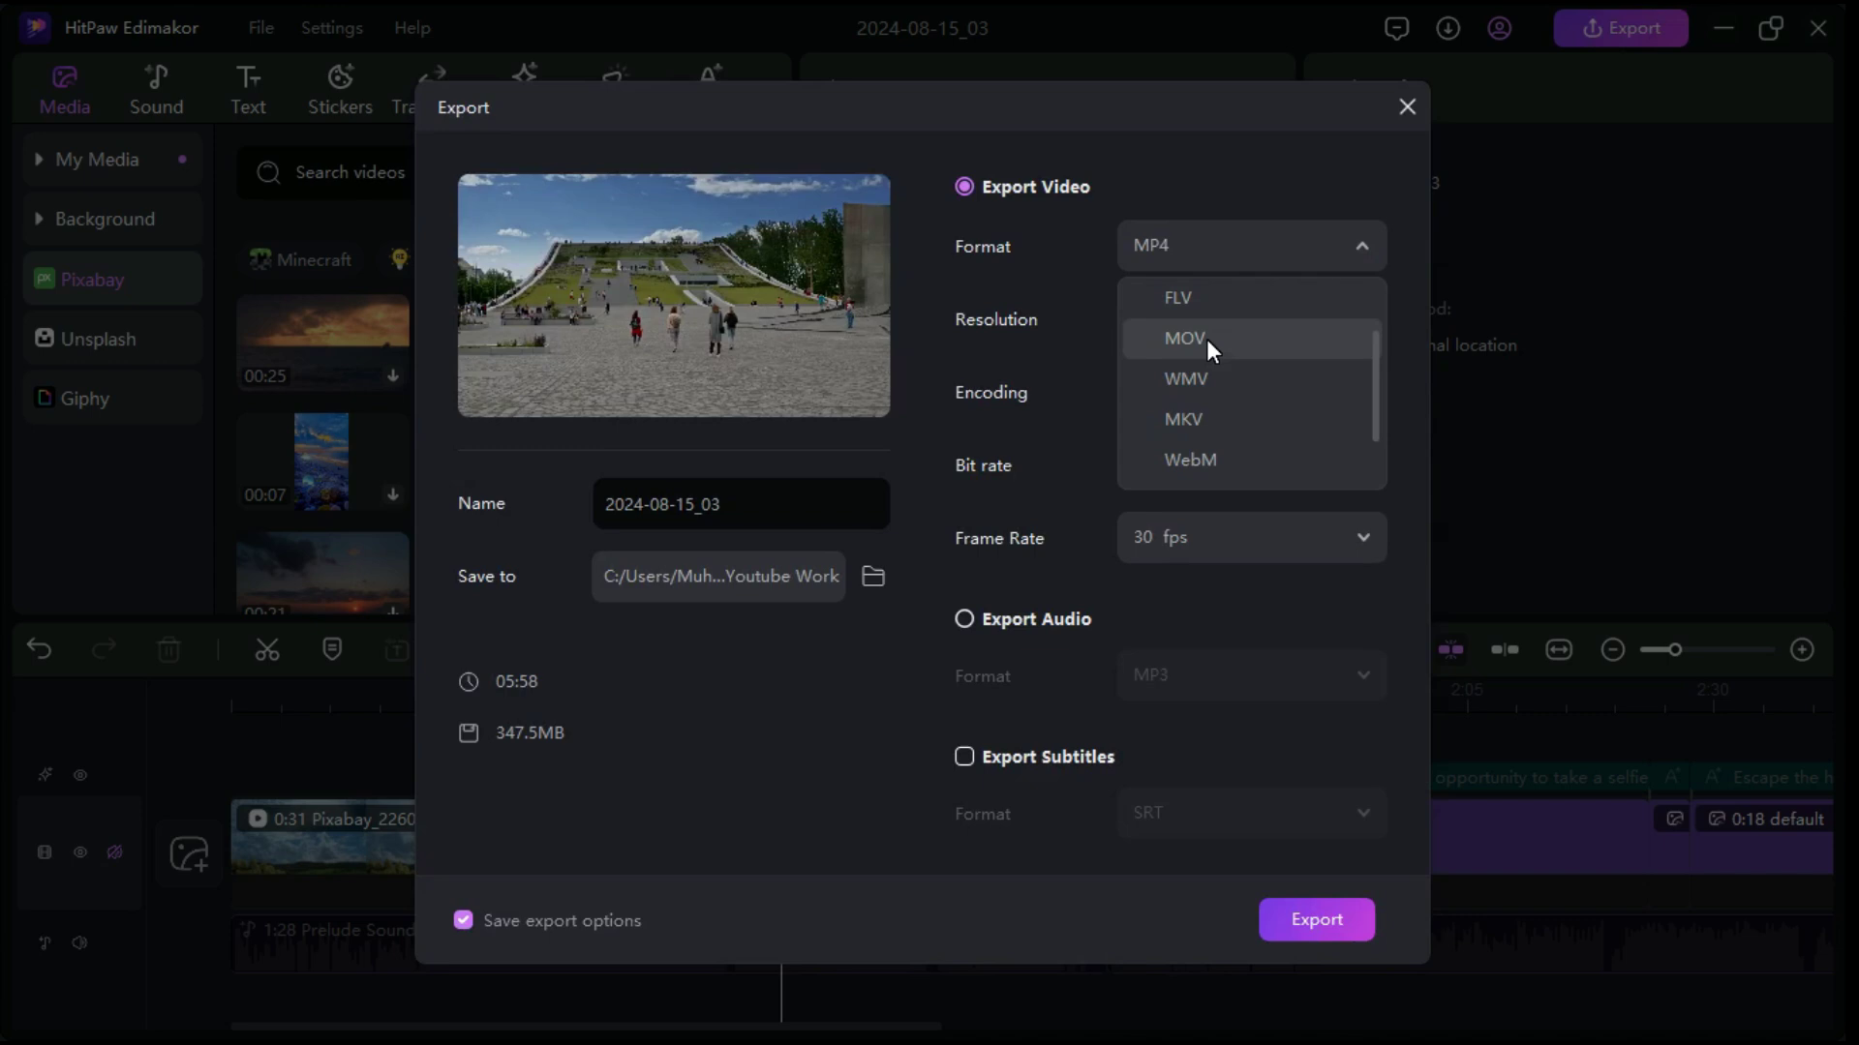
scroll(1189, 302, up, 1)
scroll(1187, 308, up, 1)
click(1190, 306)
click(1281, 319)
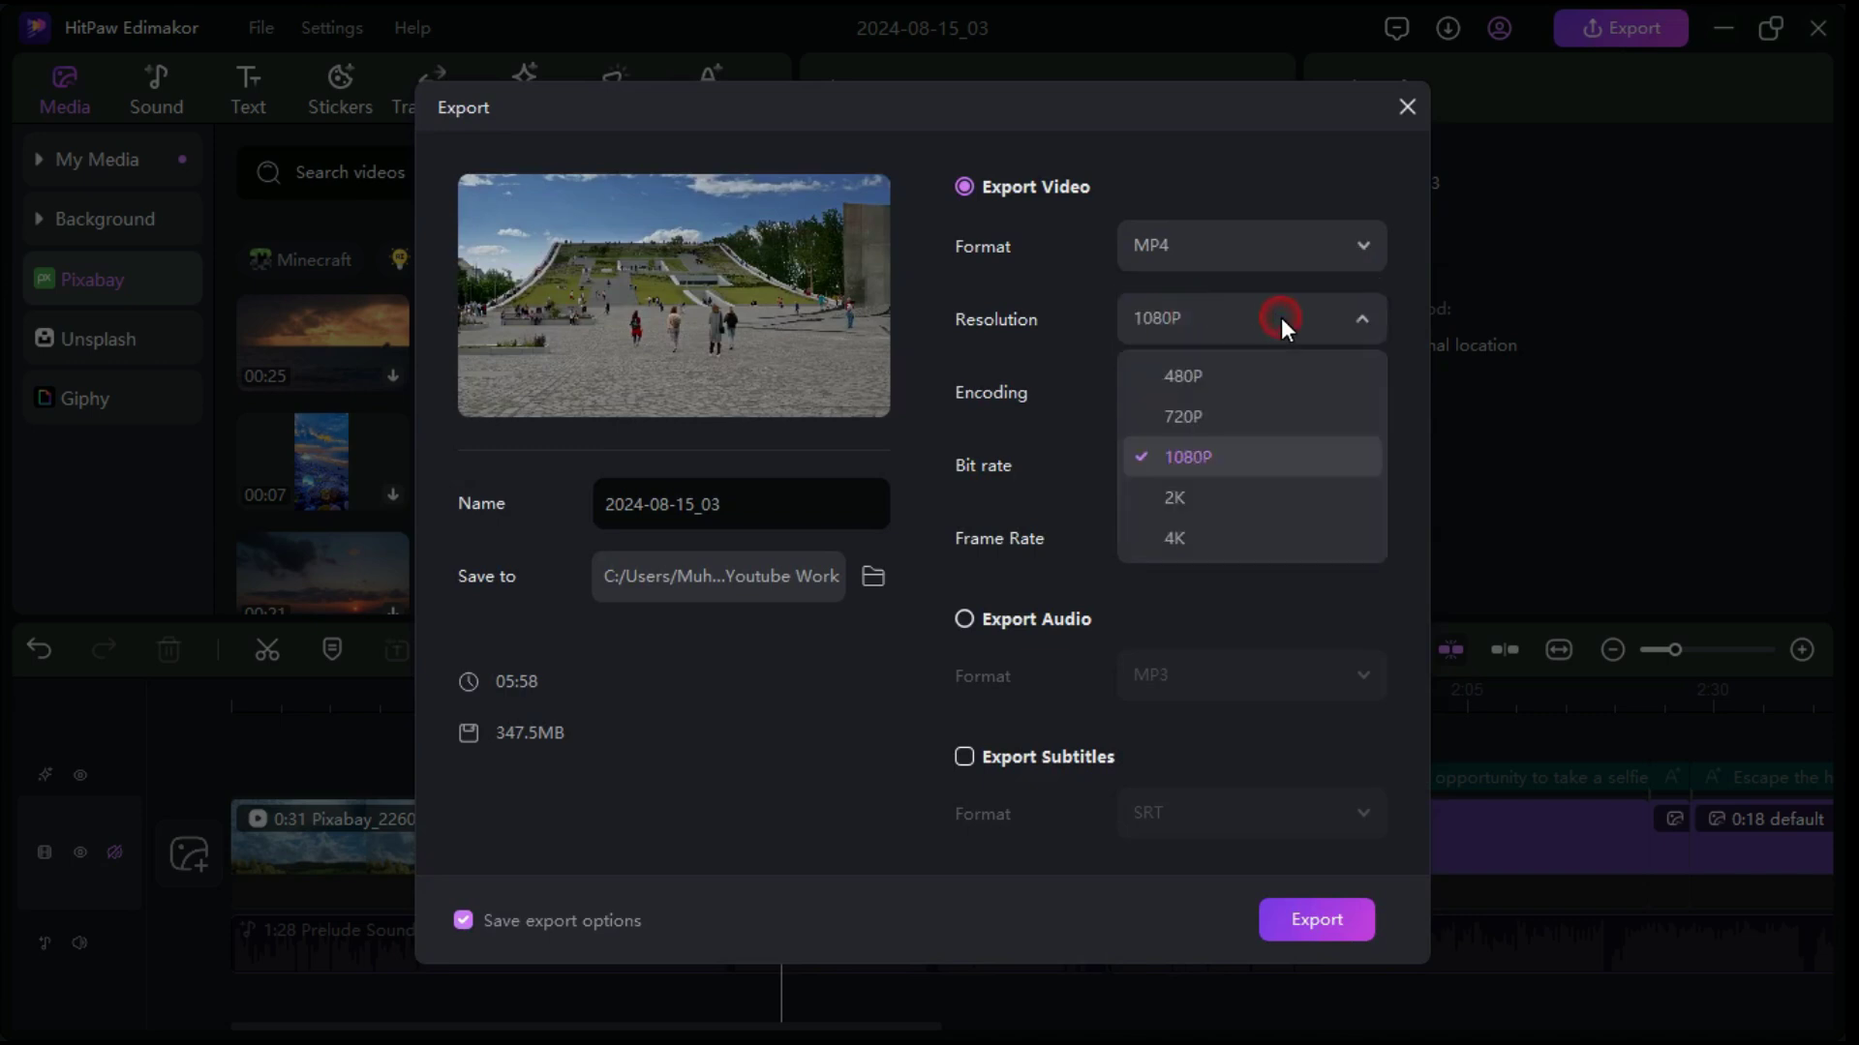
click(1188, 456)
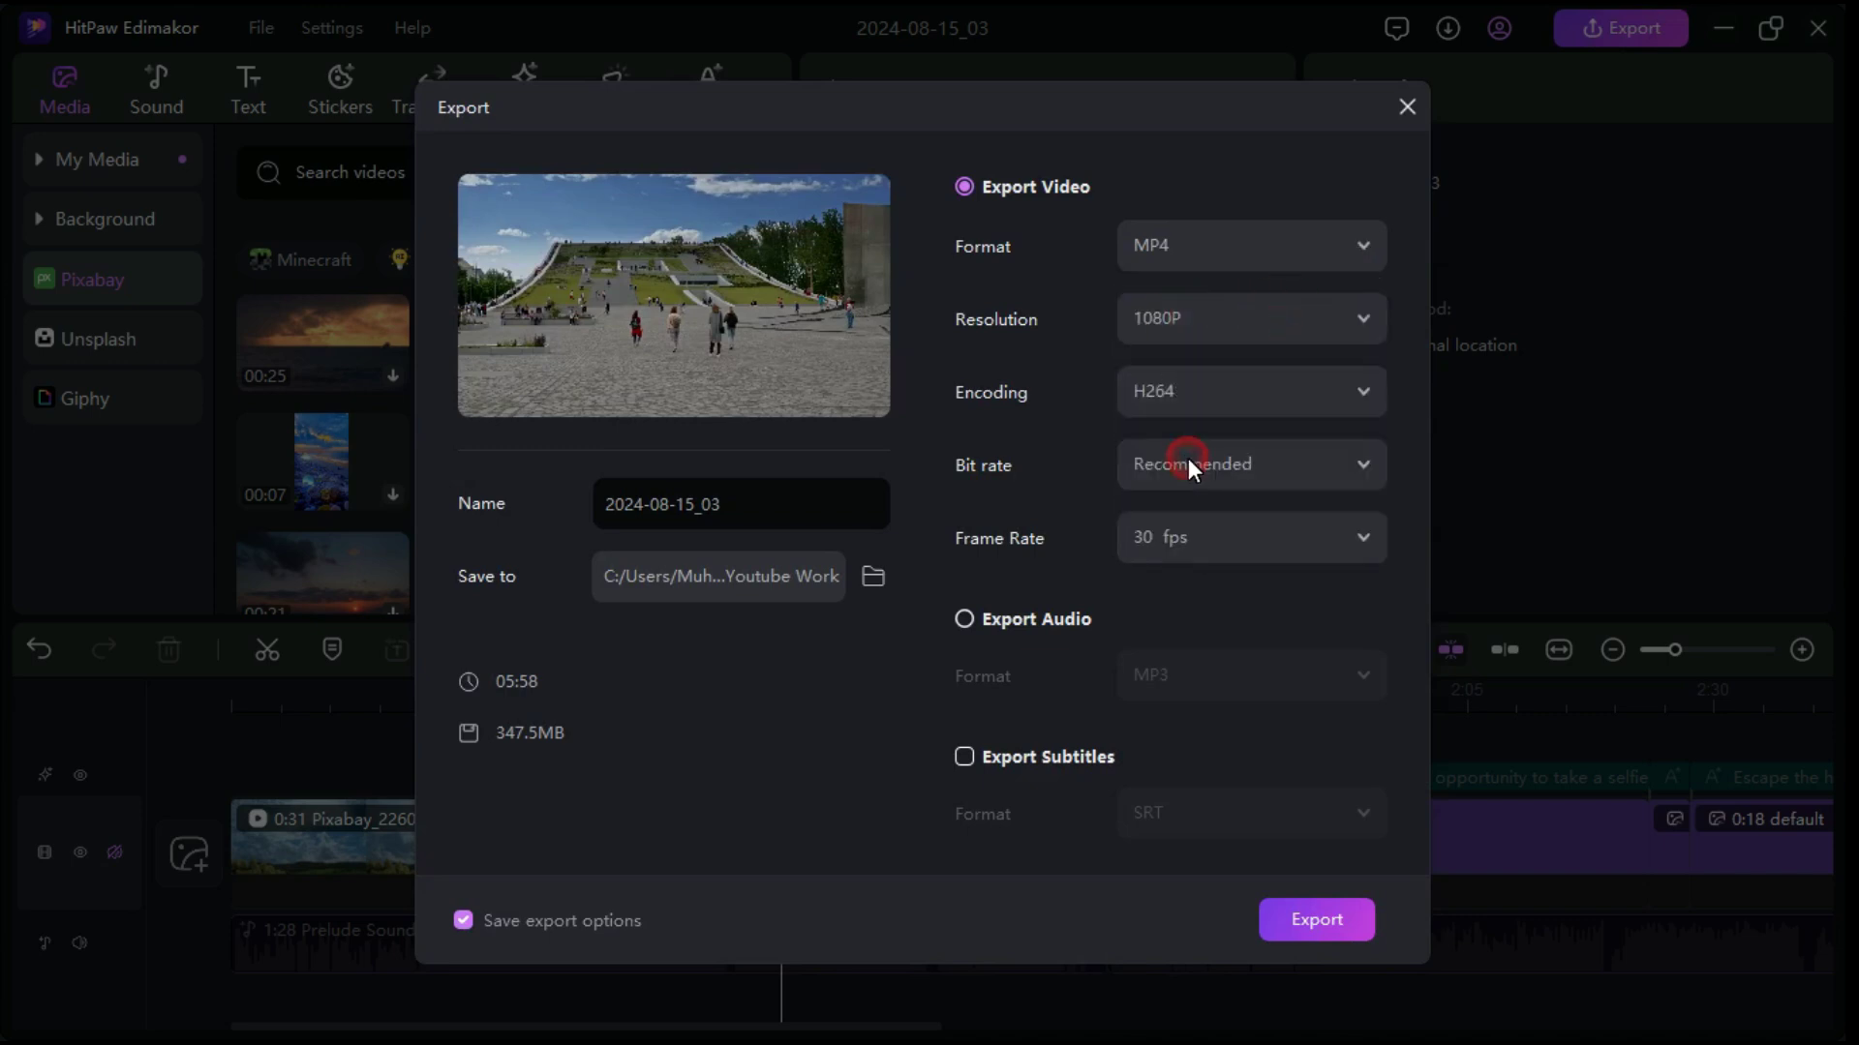
click(1350, 544)
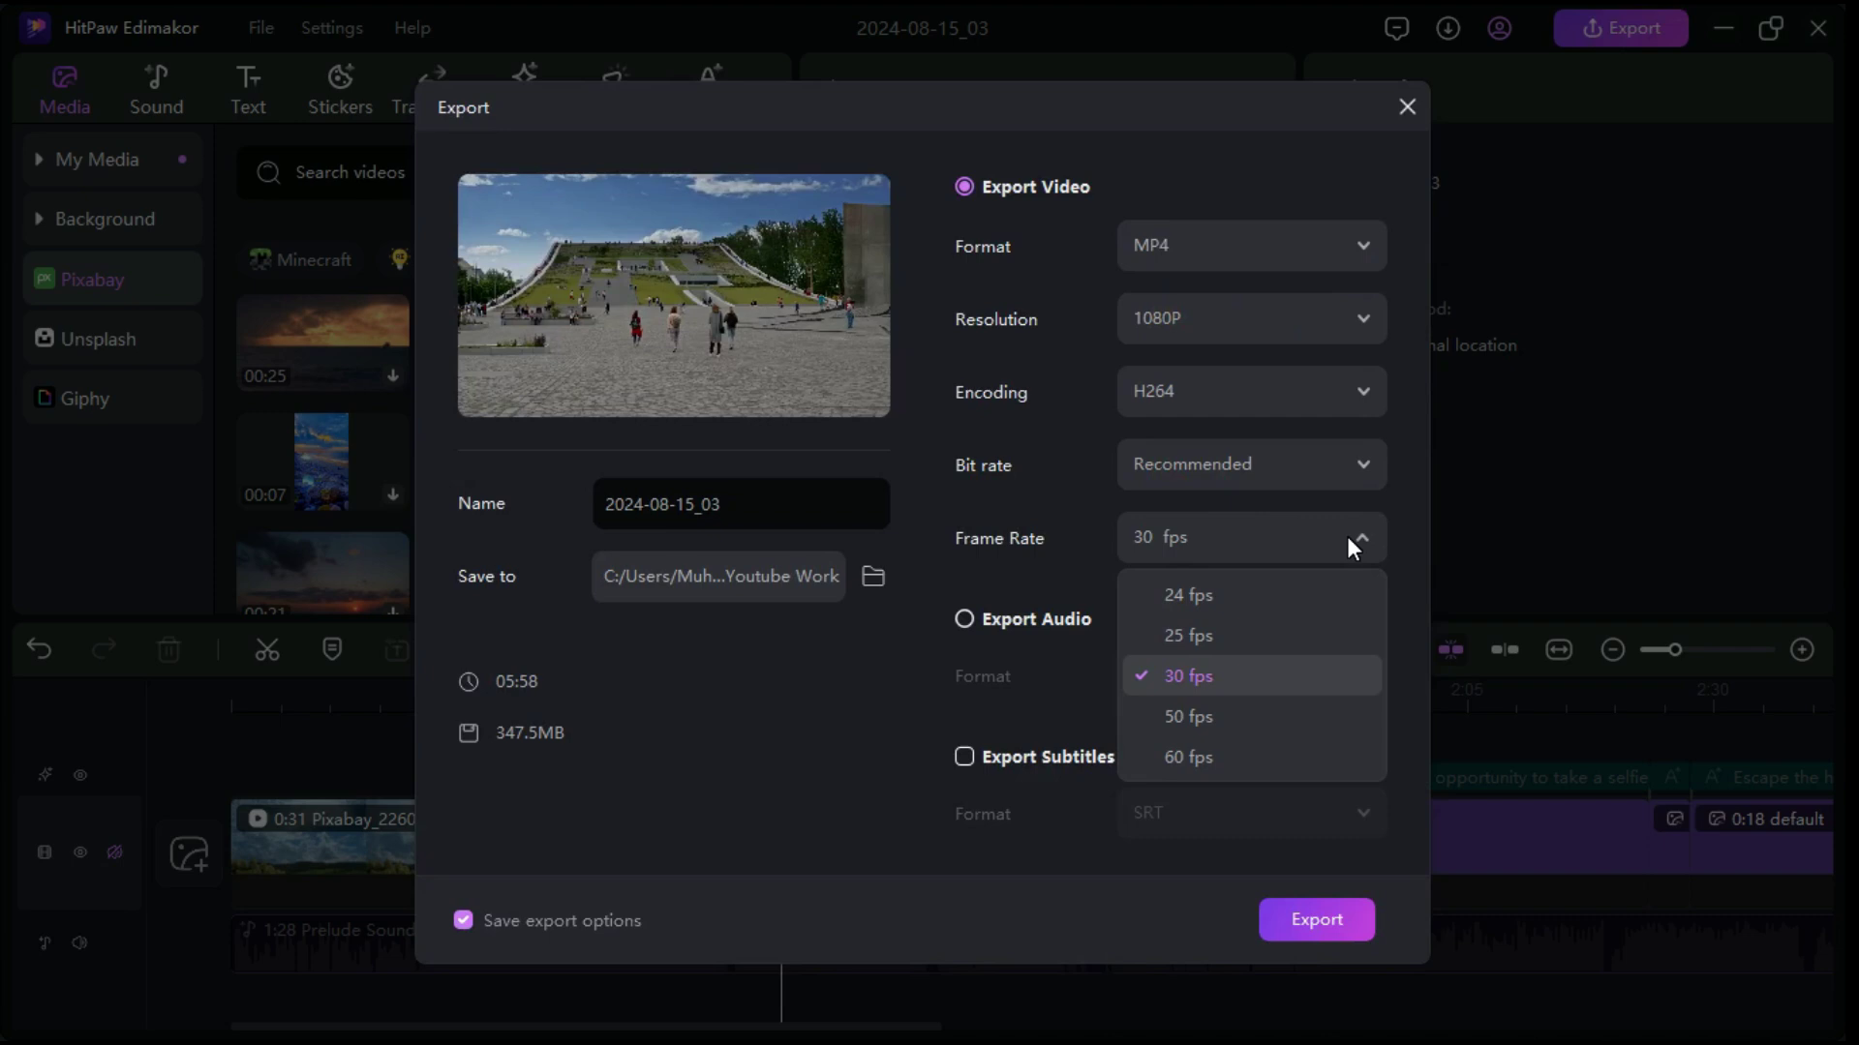
click(1190, 681)
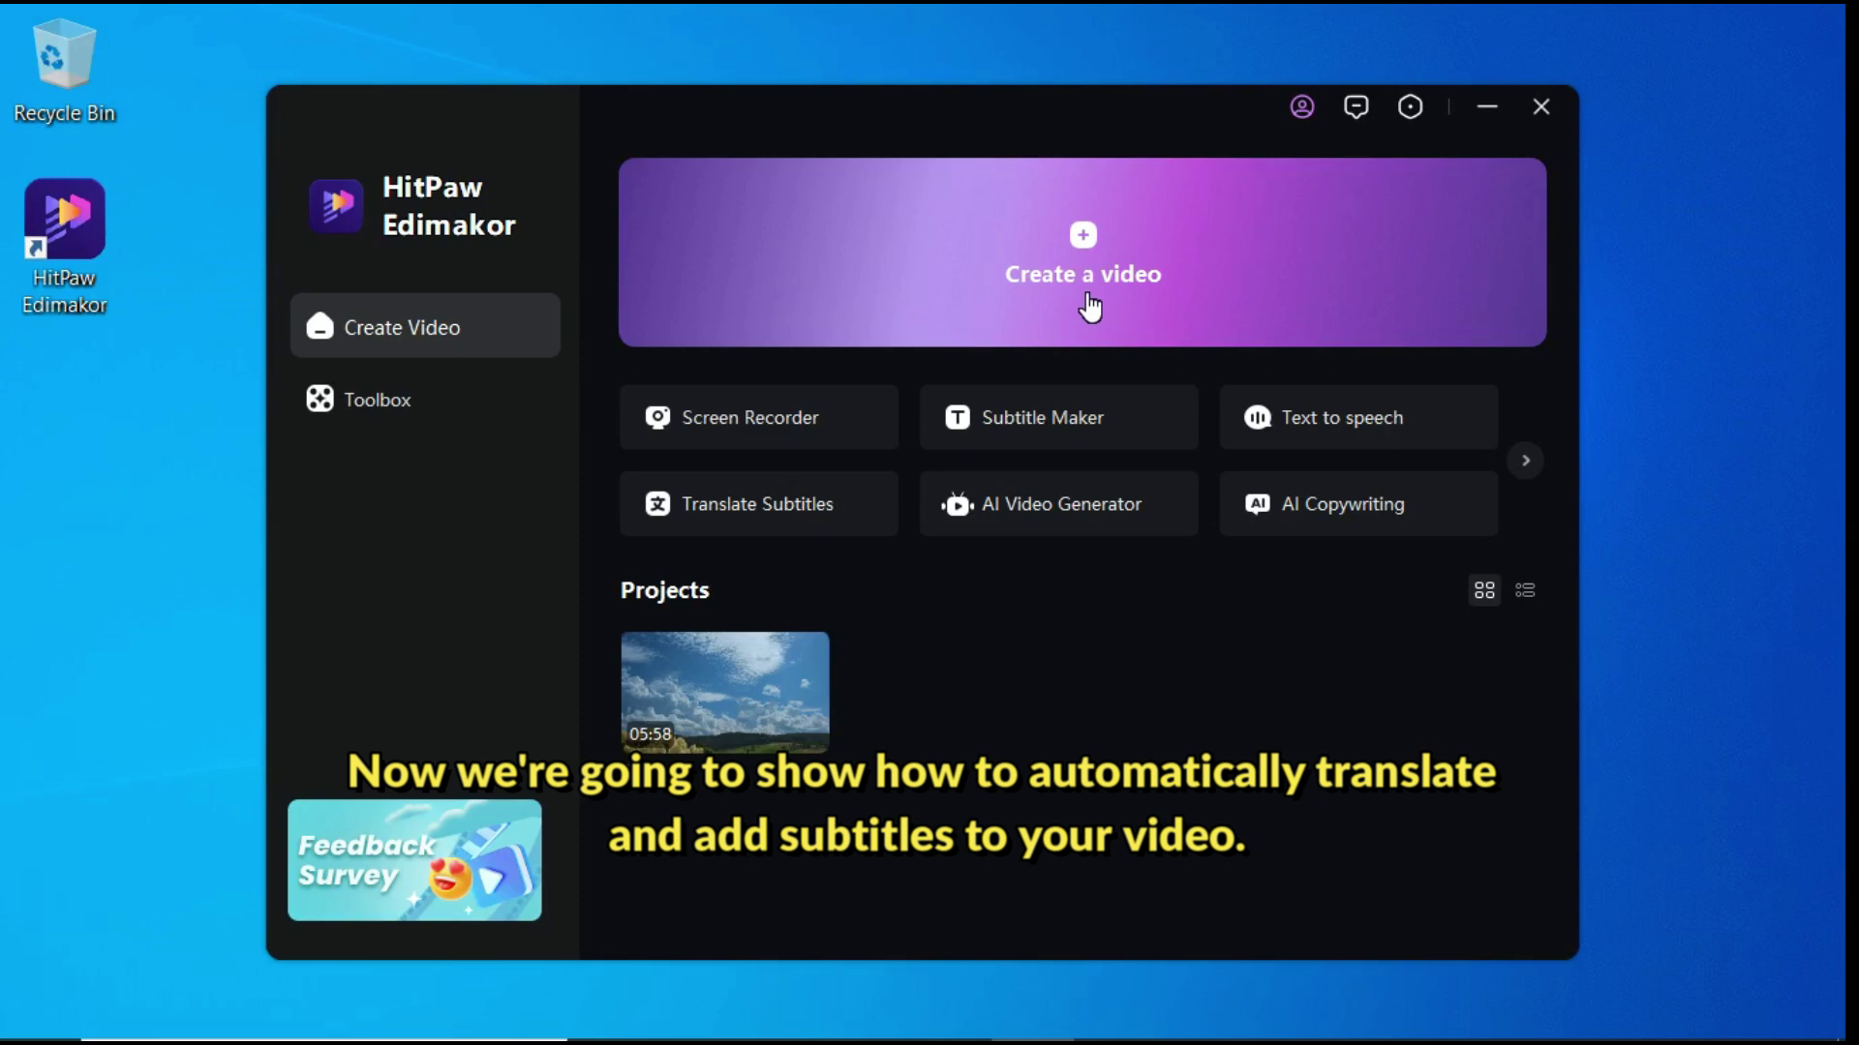
Create a new video project, import the P2 video file, and add it to the timeline.
click(1101, 246)
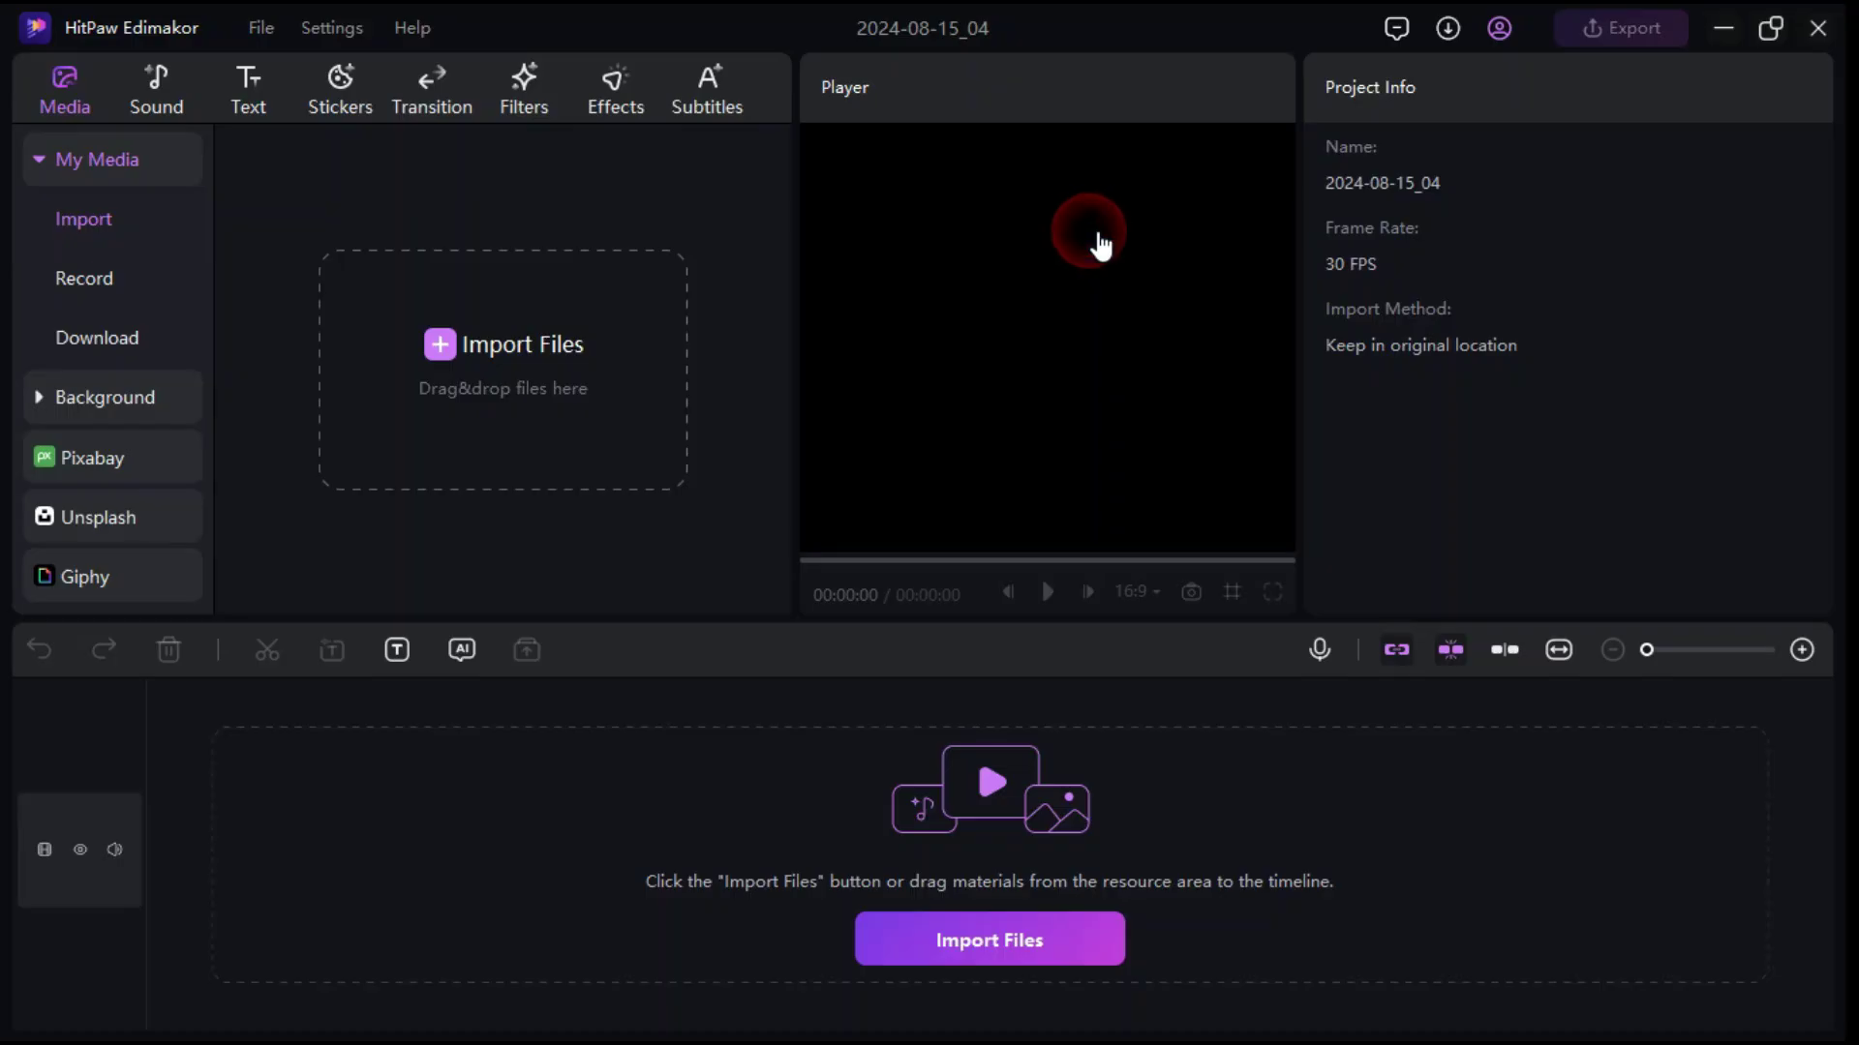
click(455, 347)
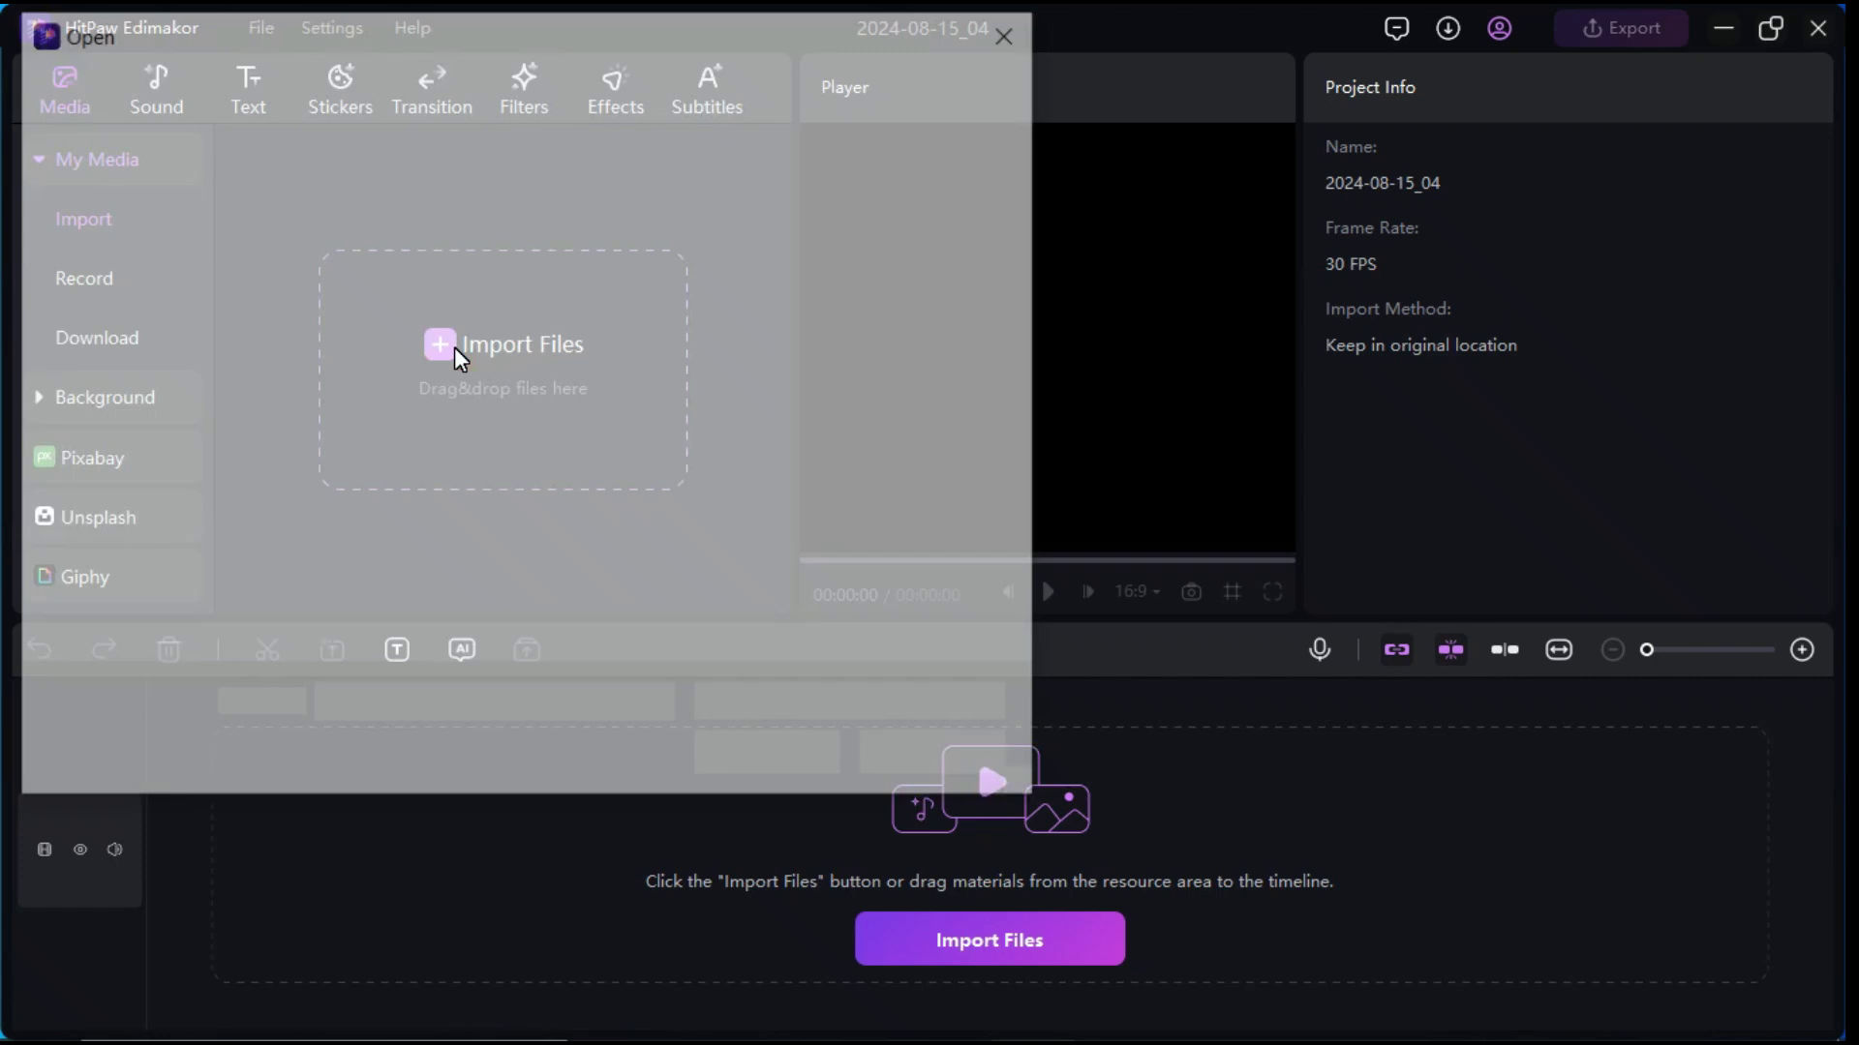
double_click(437, 317)
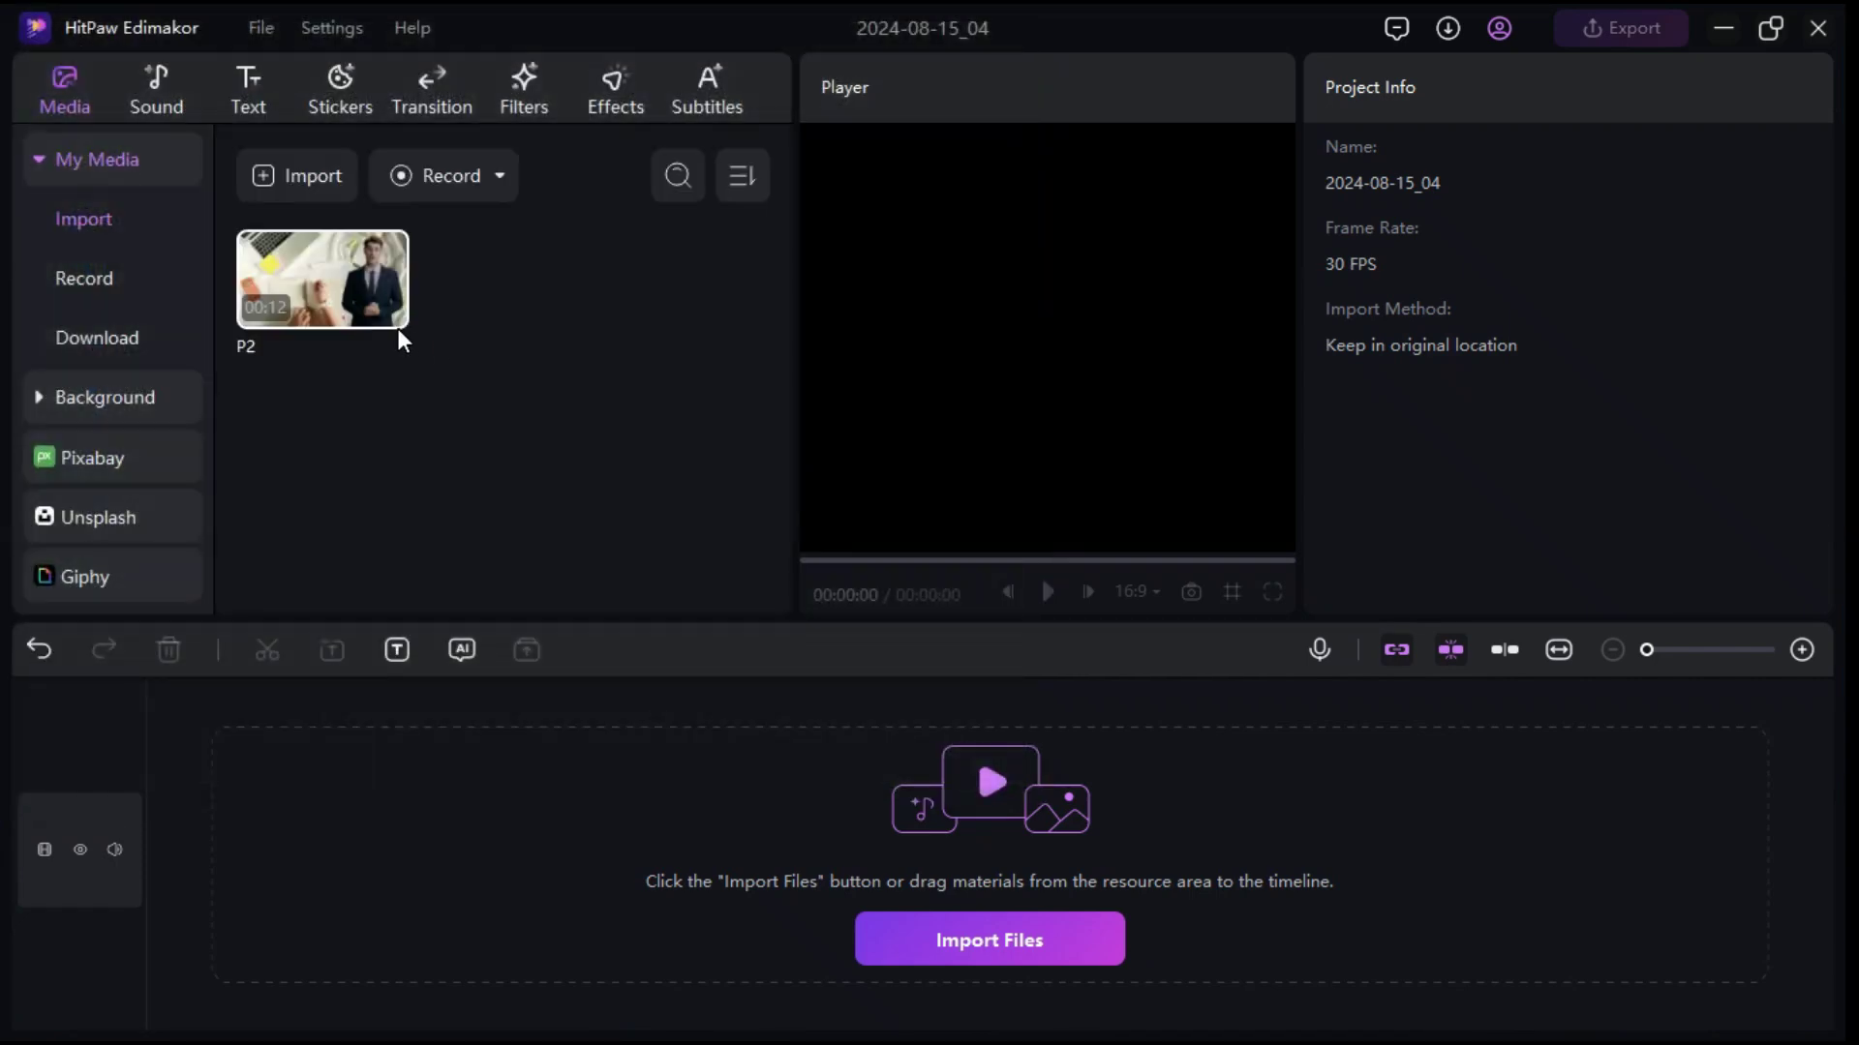
click(391, 309)
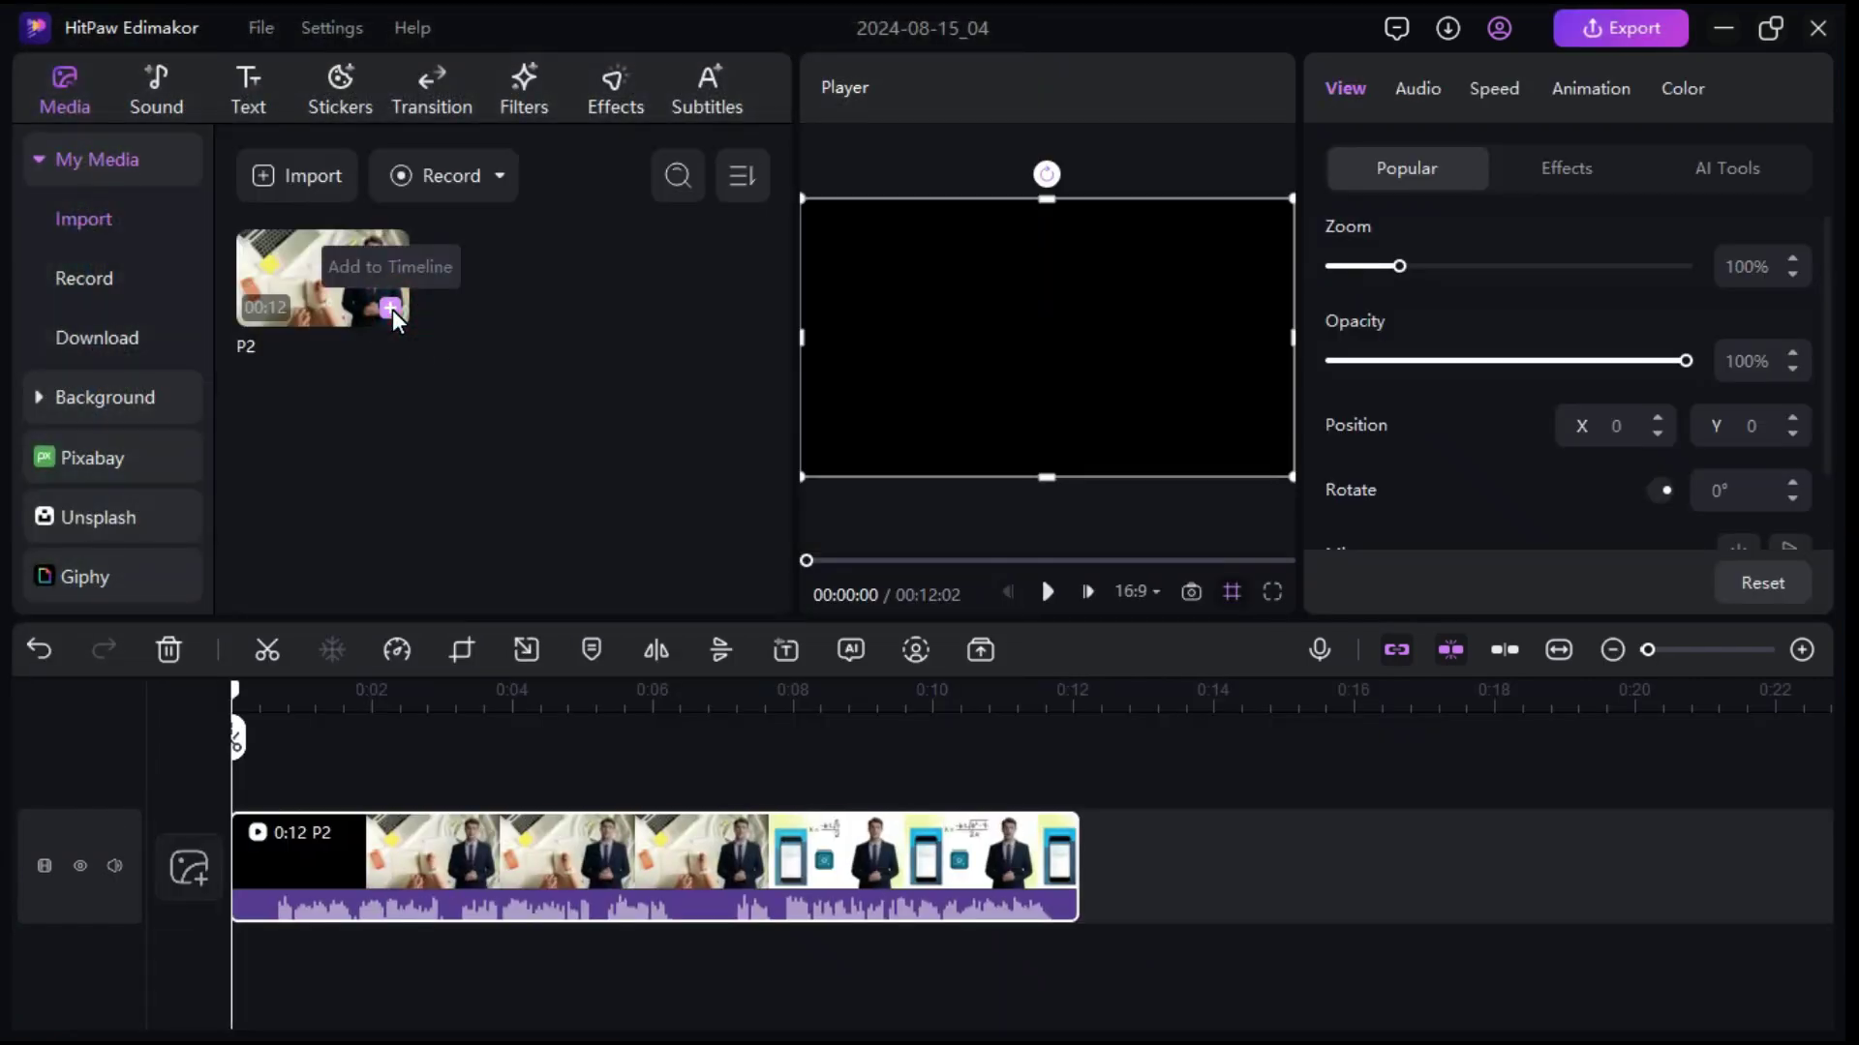
Run Auto Subtitling on the P2 clip with translation set to Simplified Chinese (简中).
click(347, 693)
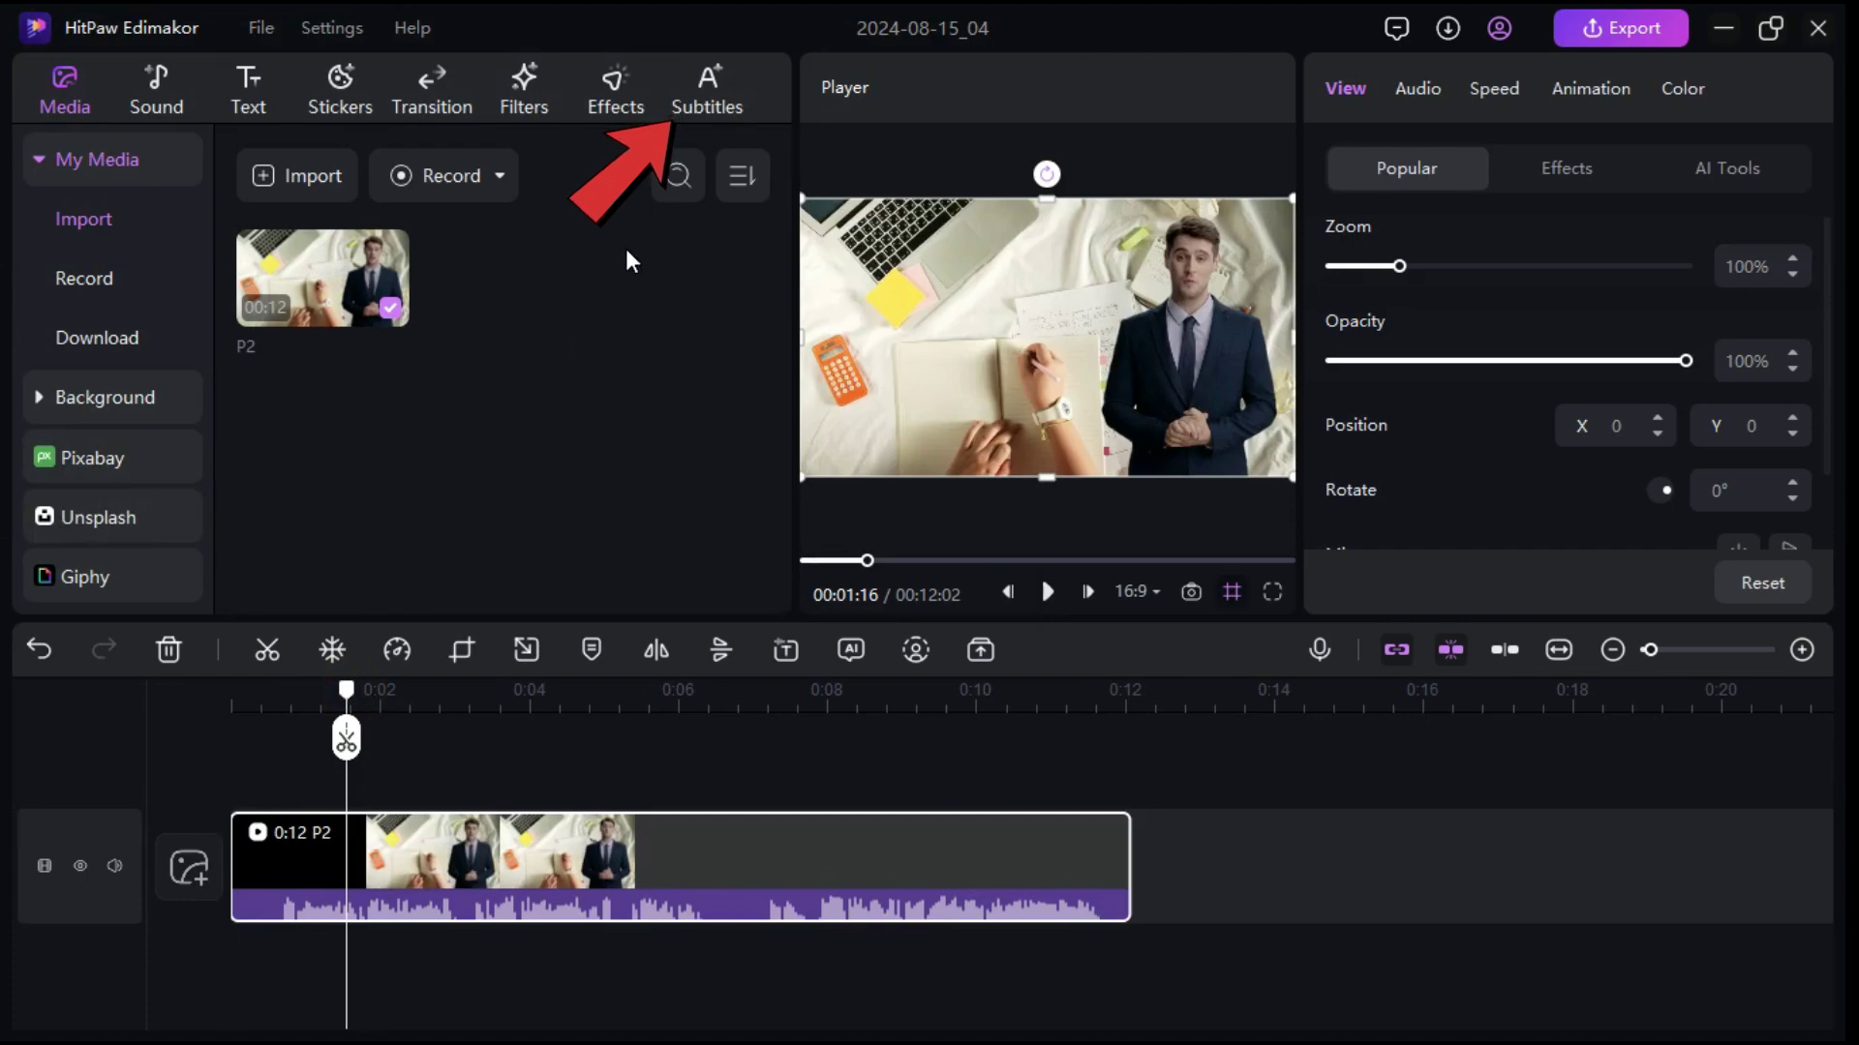
click(708, 103)
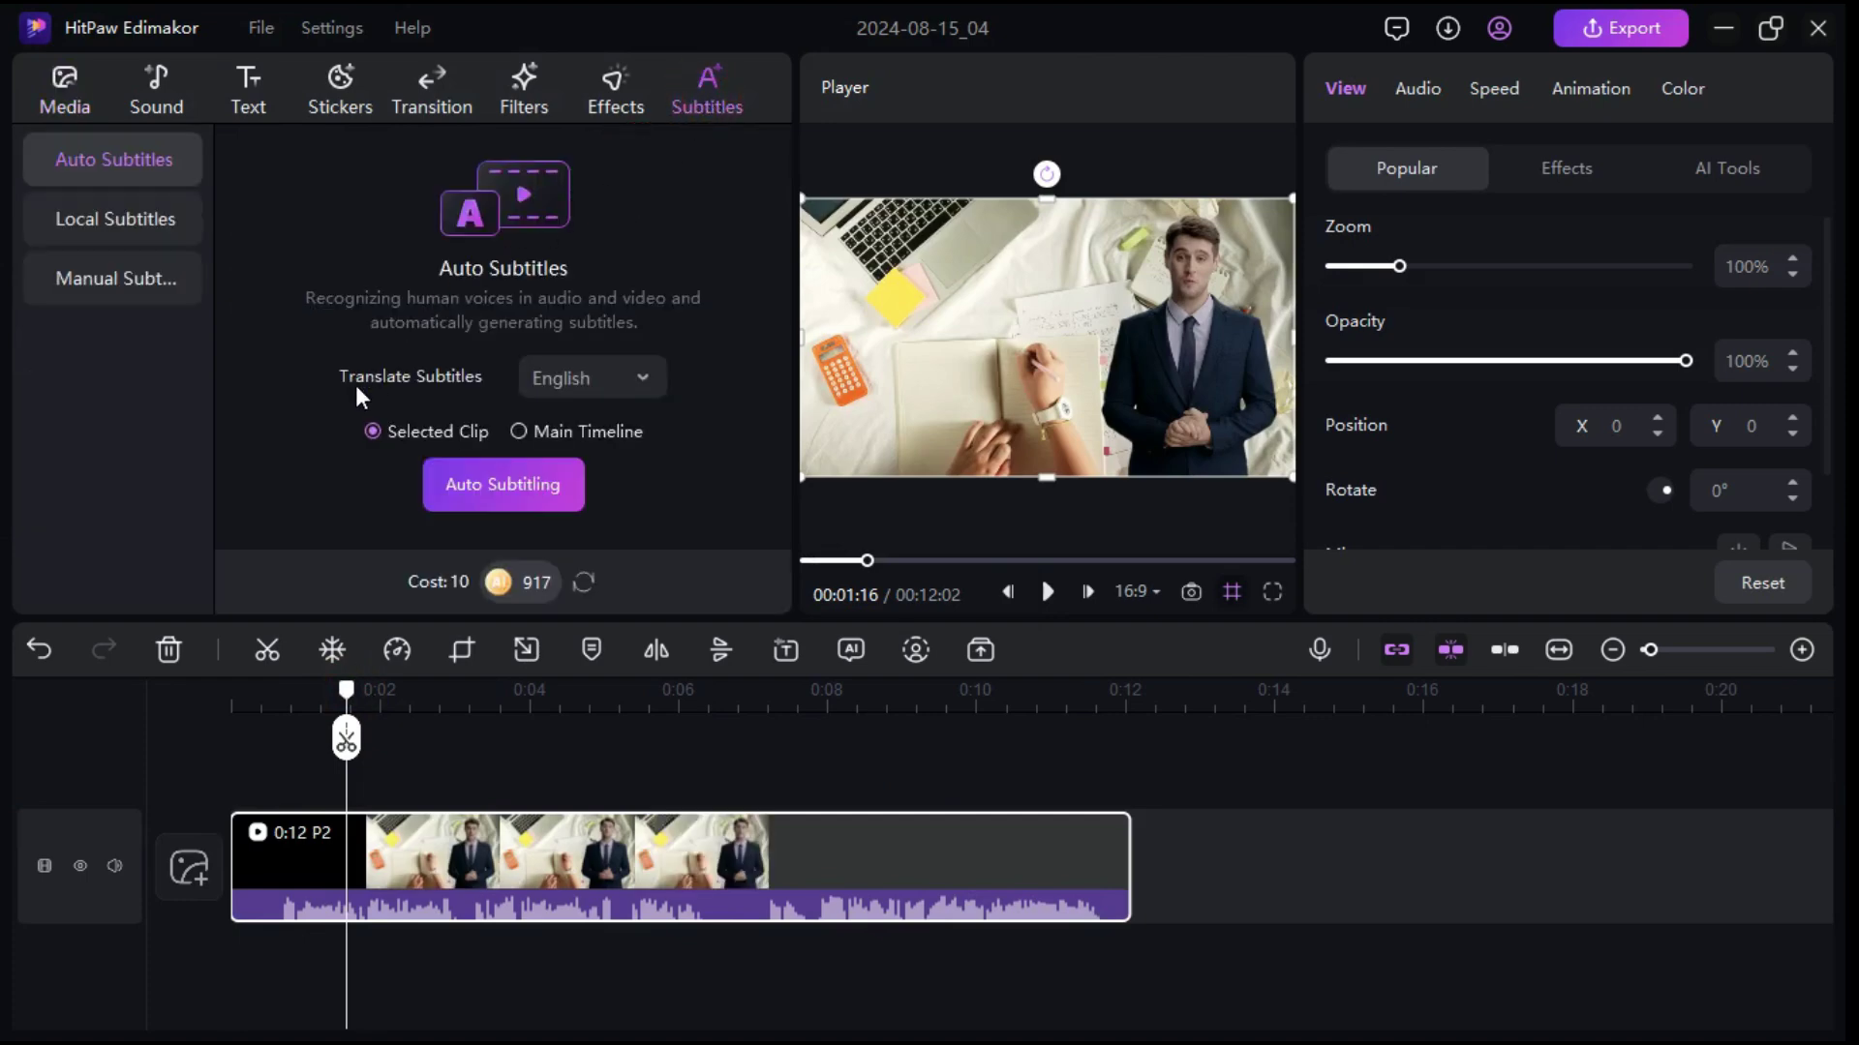
click(649, 376)
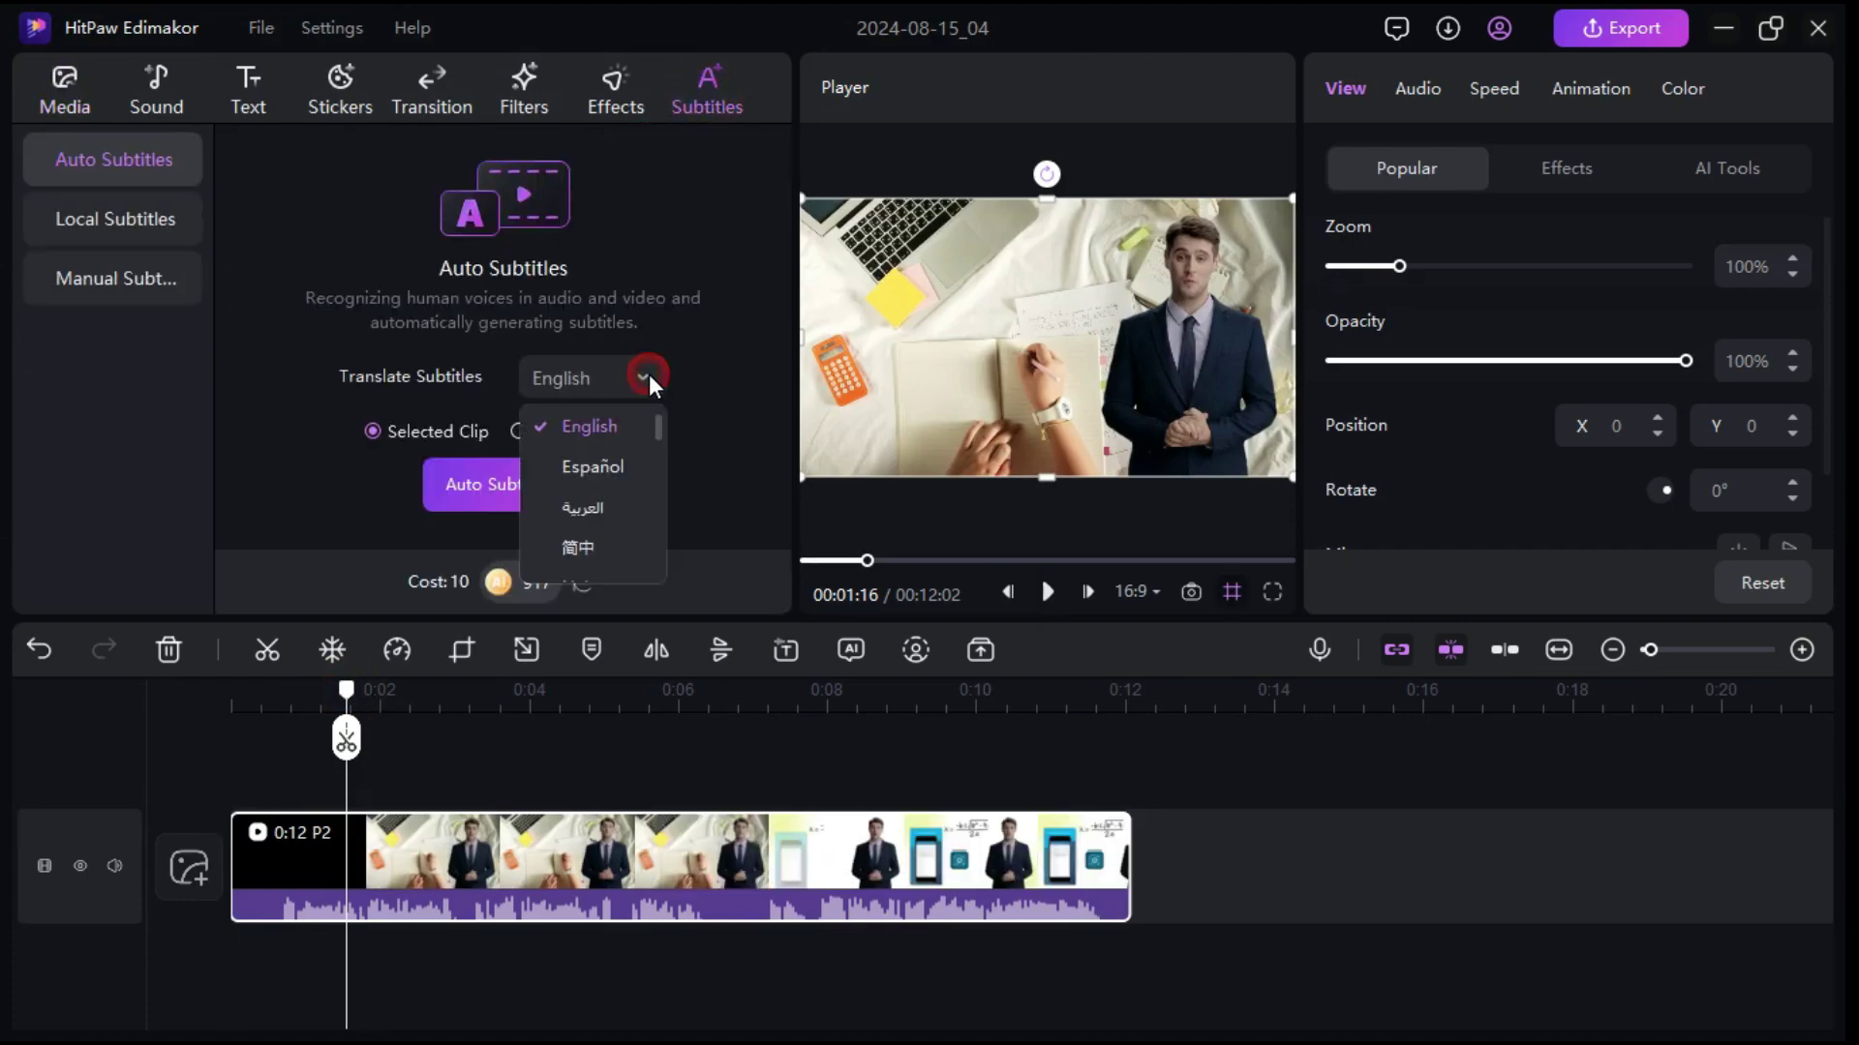
scroll(627, 484, down, 1)
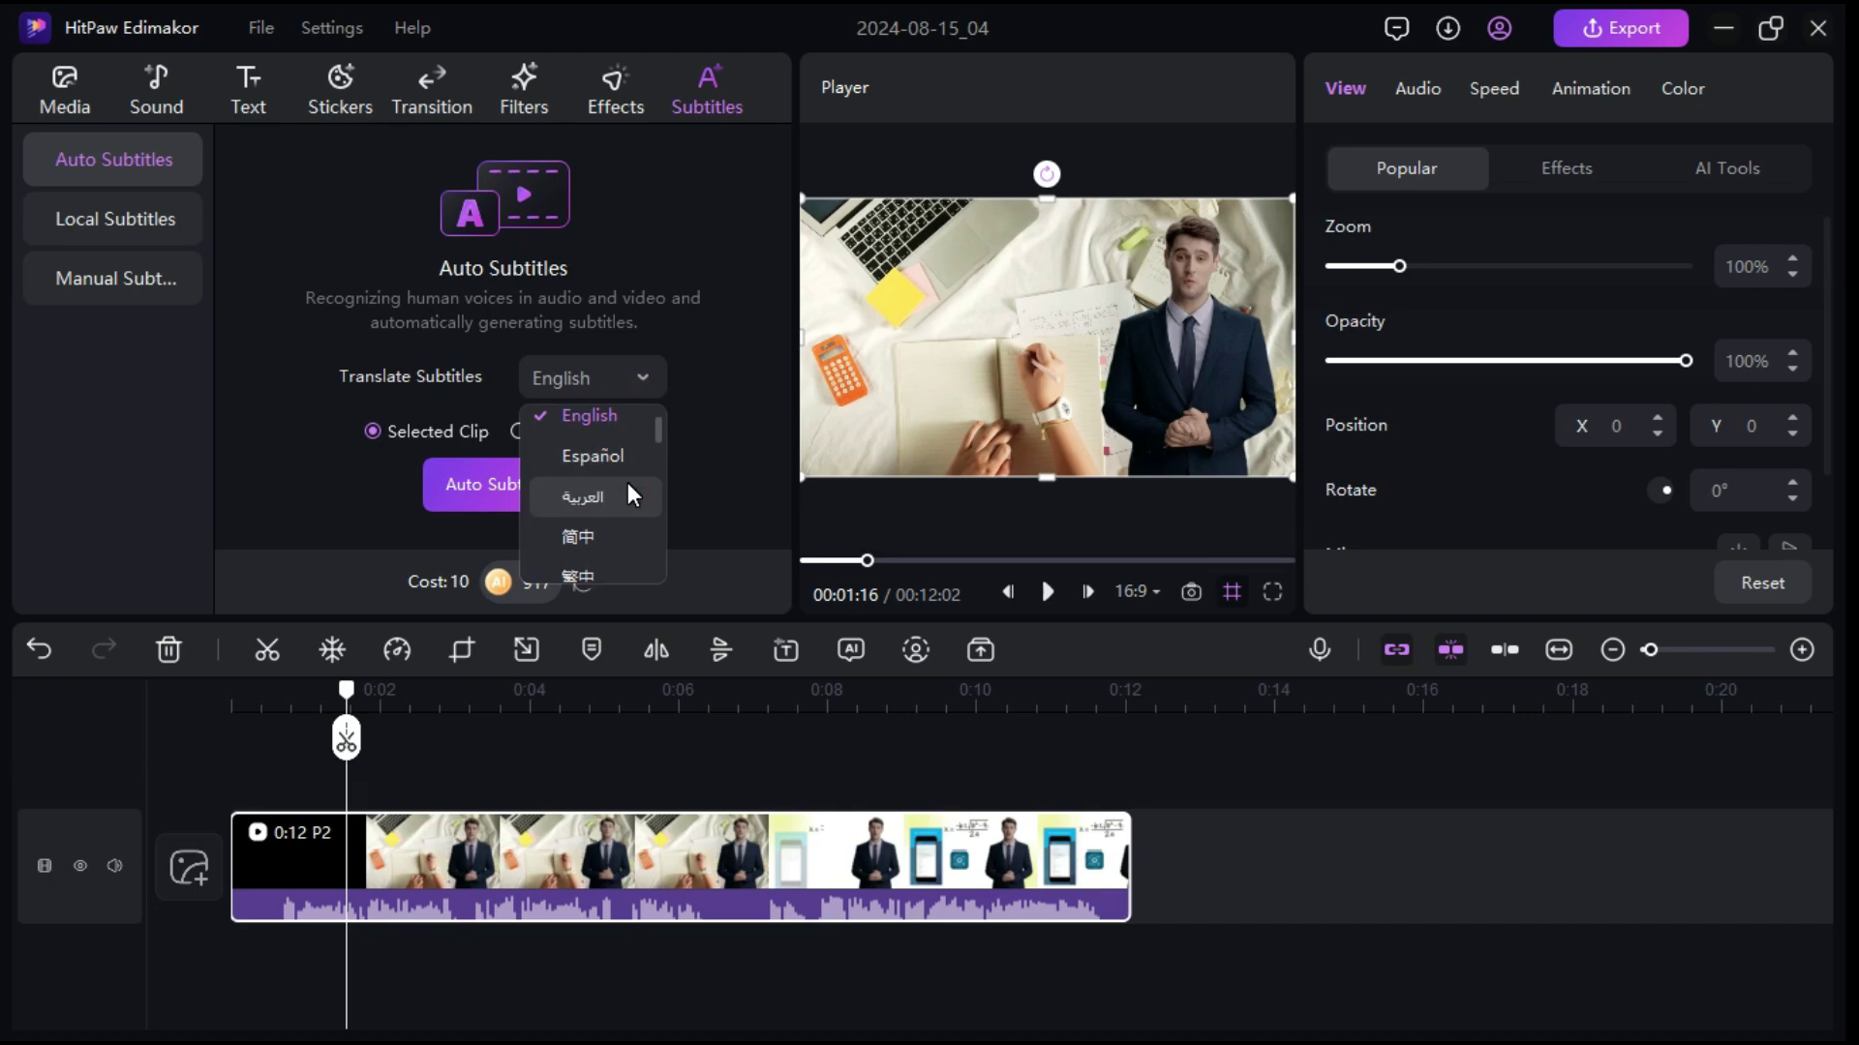
click(579, 538)
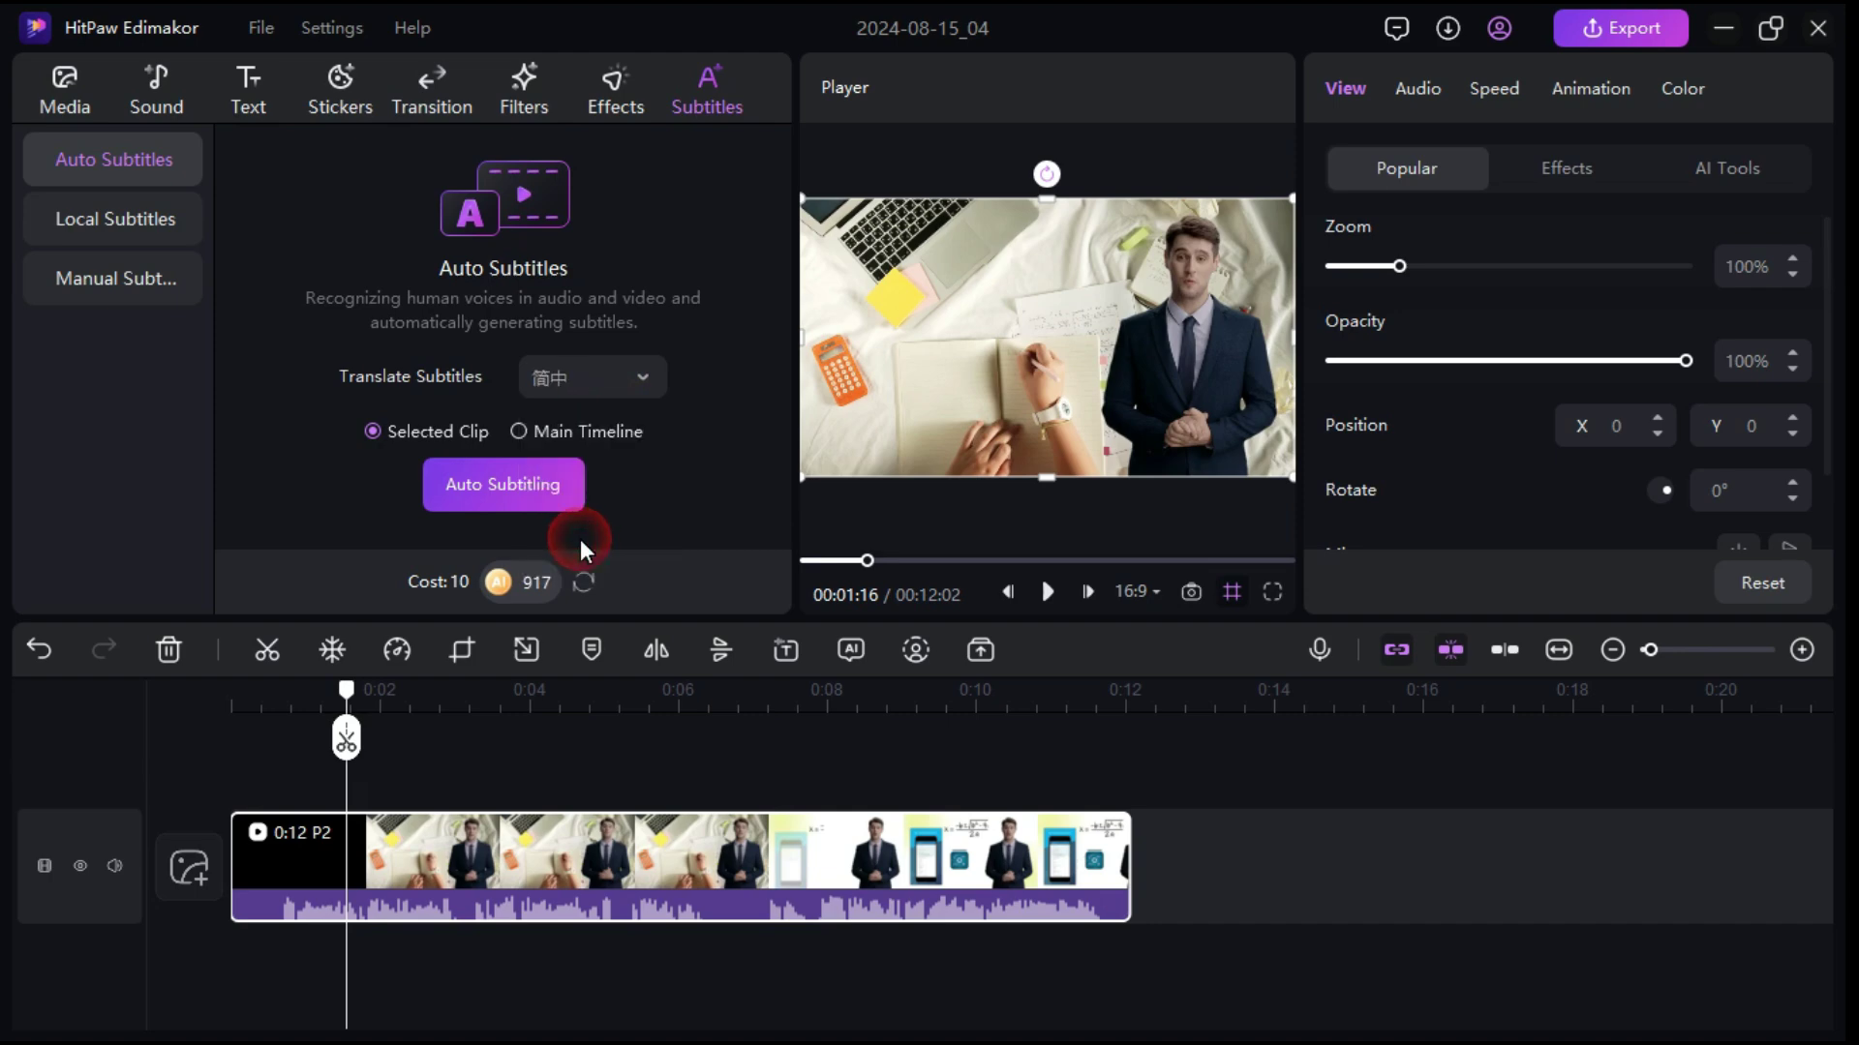
click(491, 496)
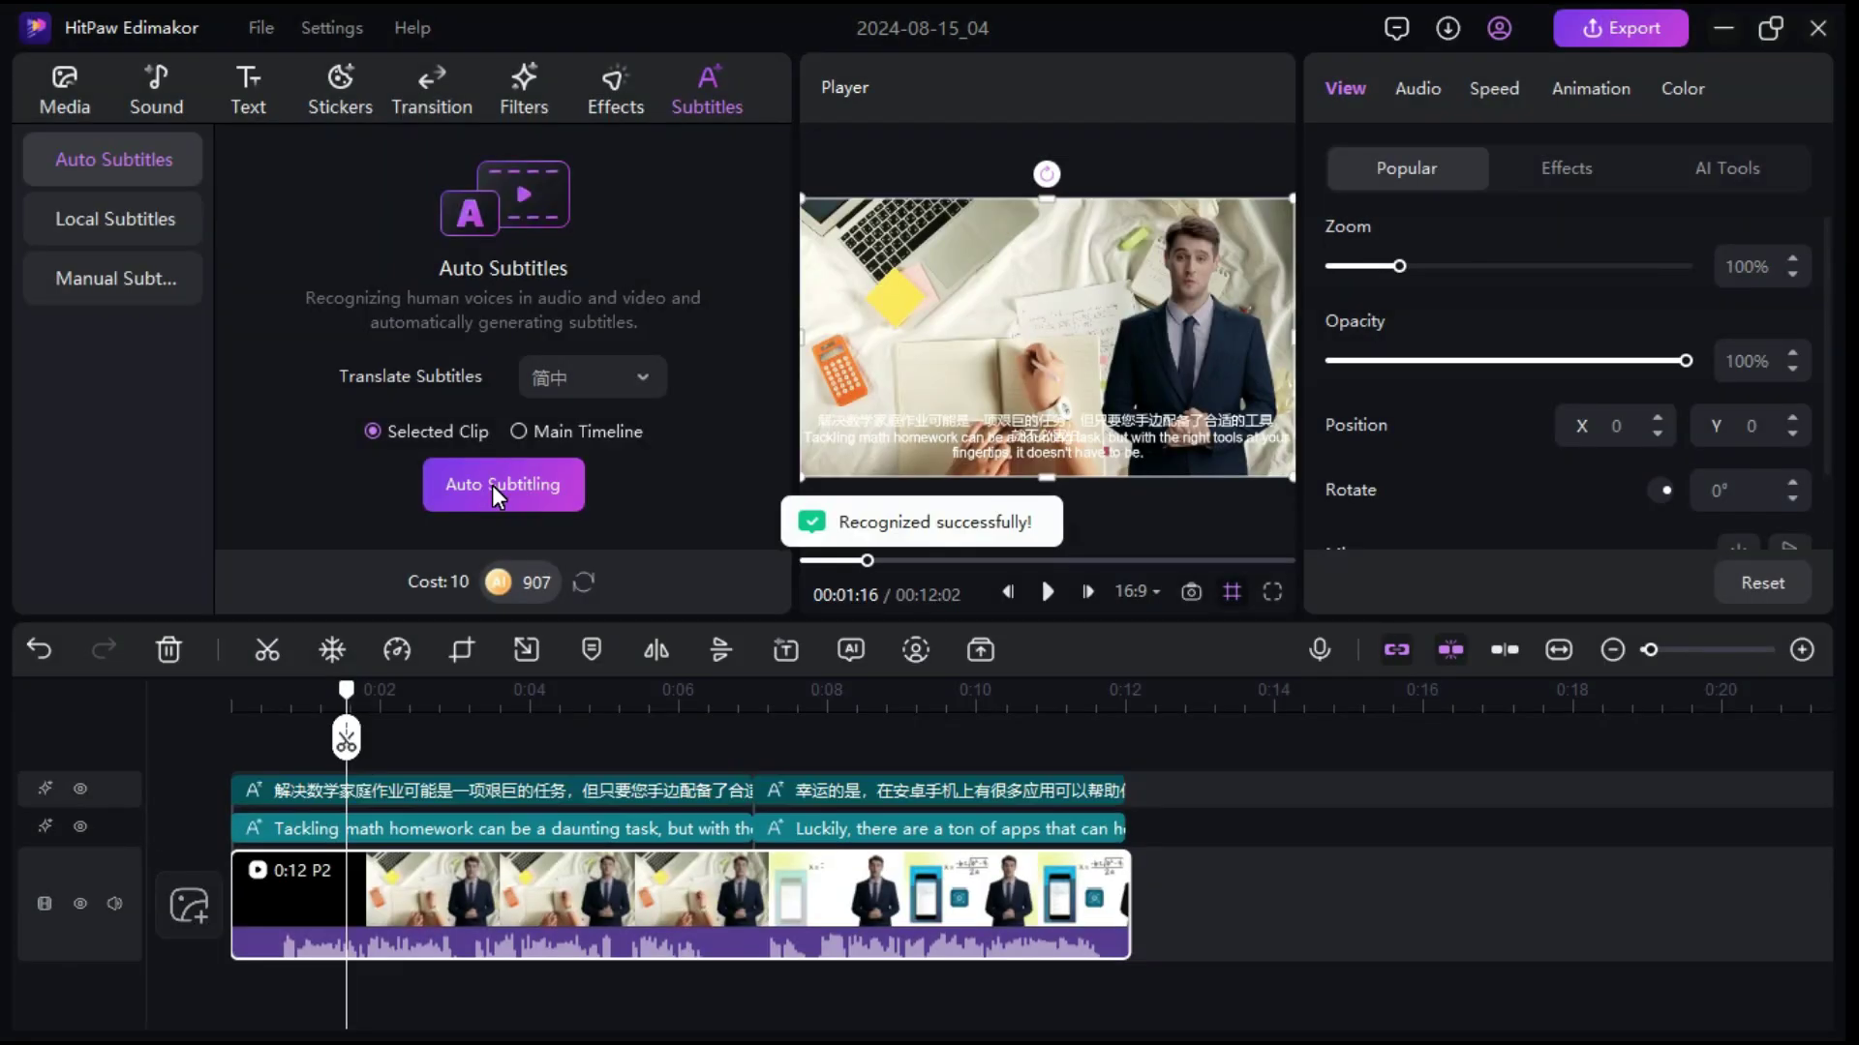
Select the first English subtitle clip and highlight its sentence in the Text box.
click(380, 829)
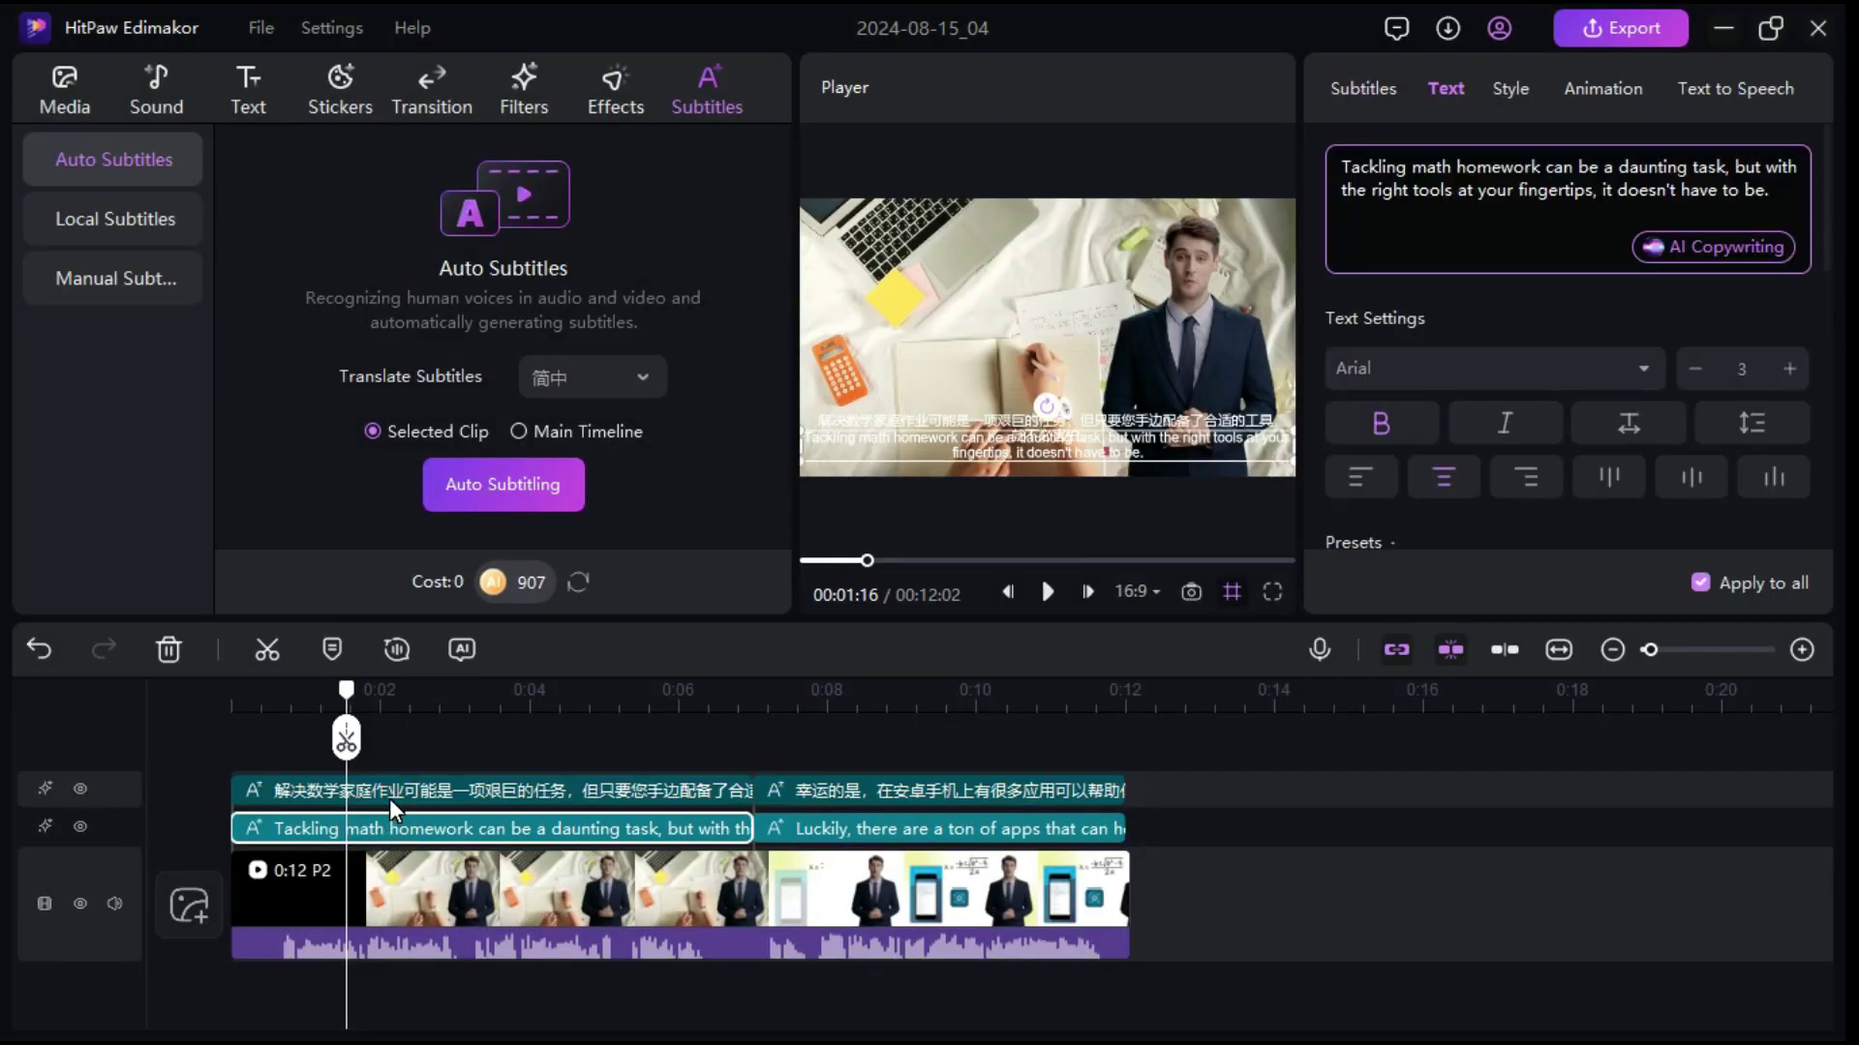
click(392, 792)
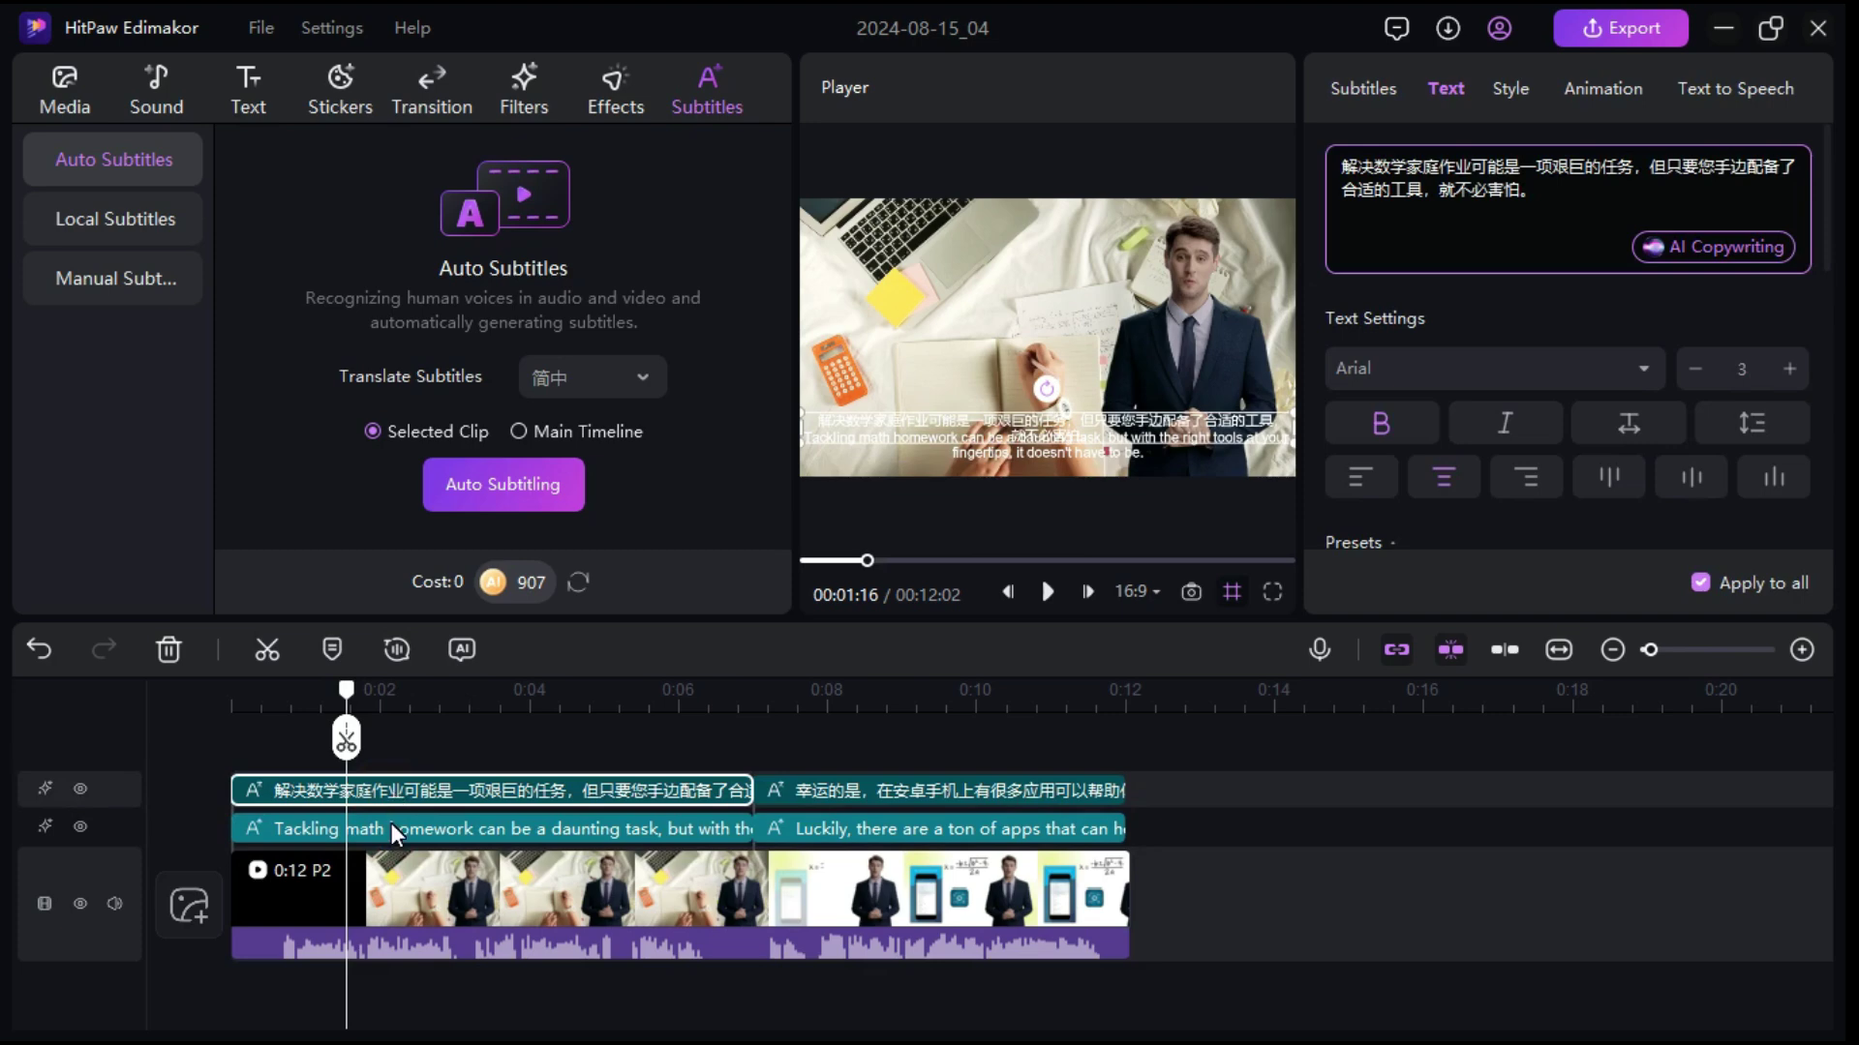
click(387, 827)
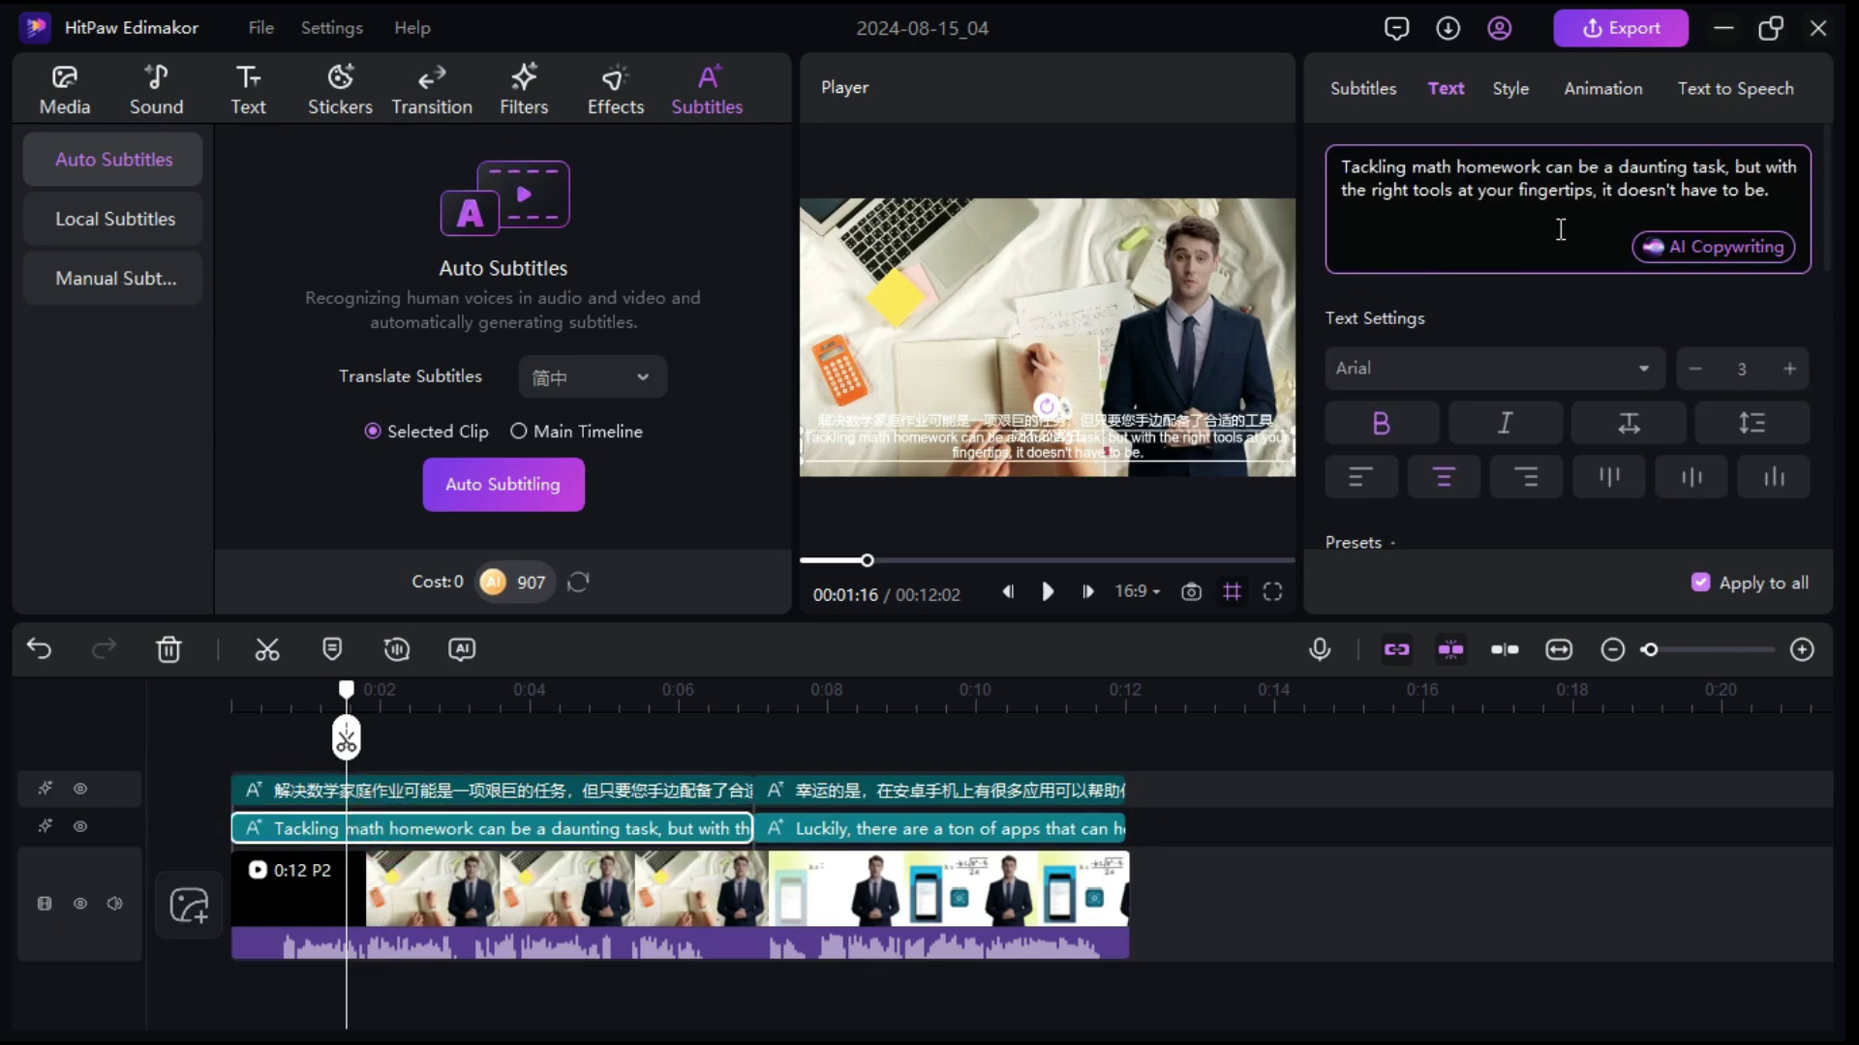
click(1780, 192)
drag(1790, 205, 1309, 153)
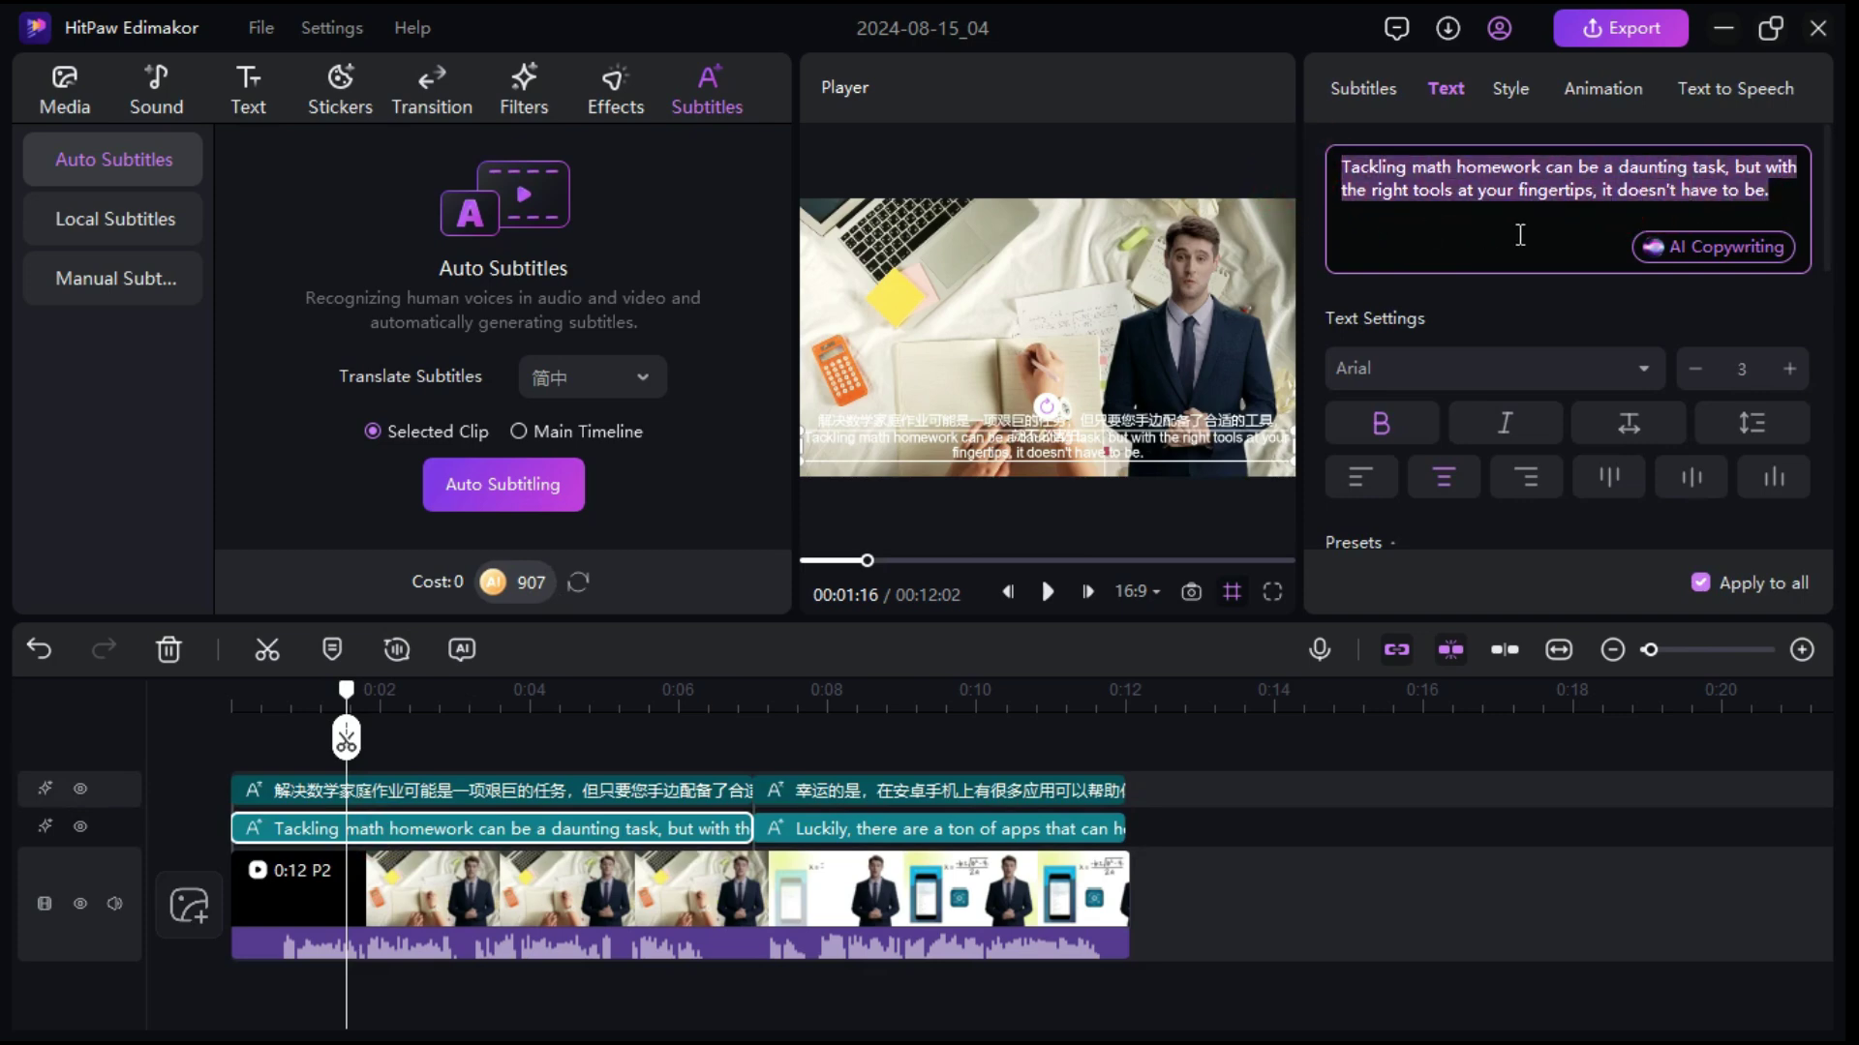
Look through the subtitle font and font size lists.
click(1525, 233)
click(1640, 371)
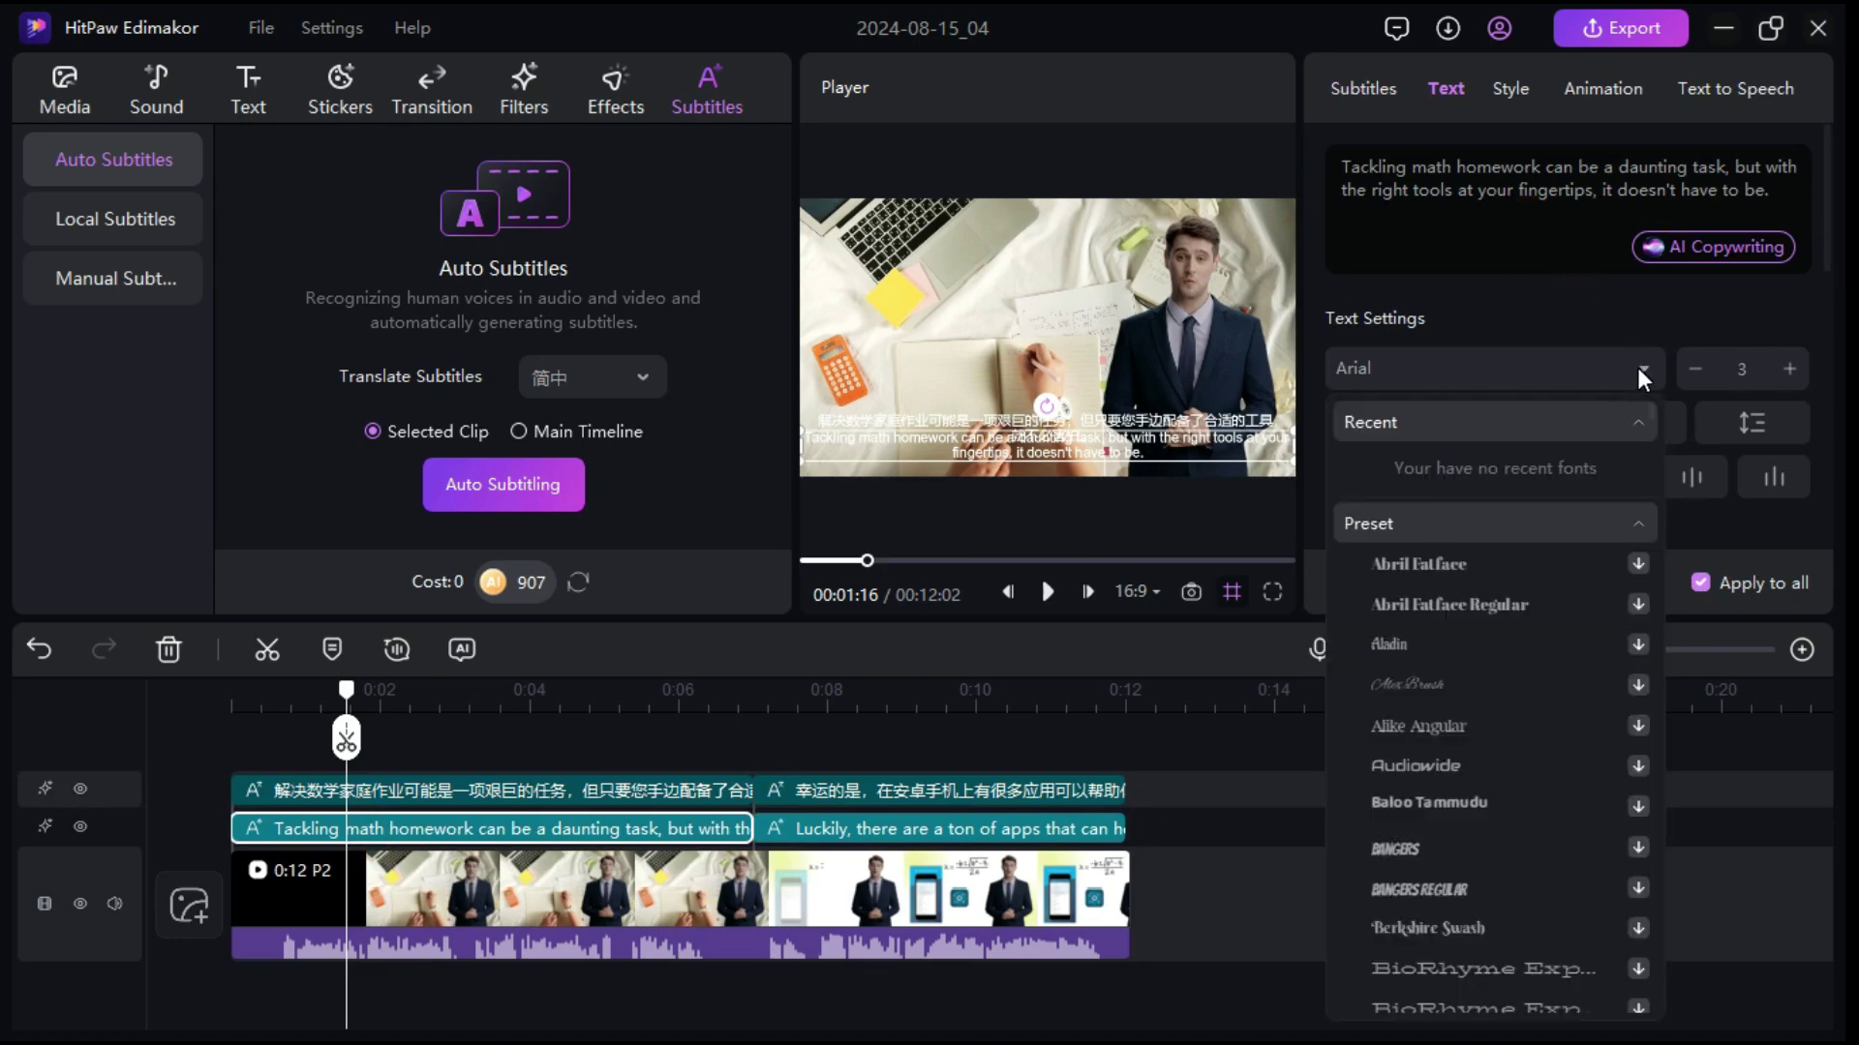
click(1738, 368)
scroll(1526, 403, down, 3)
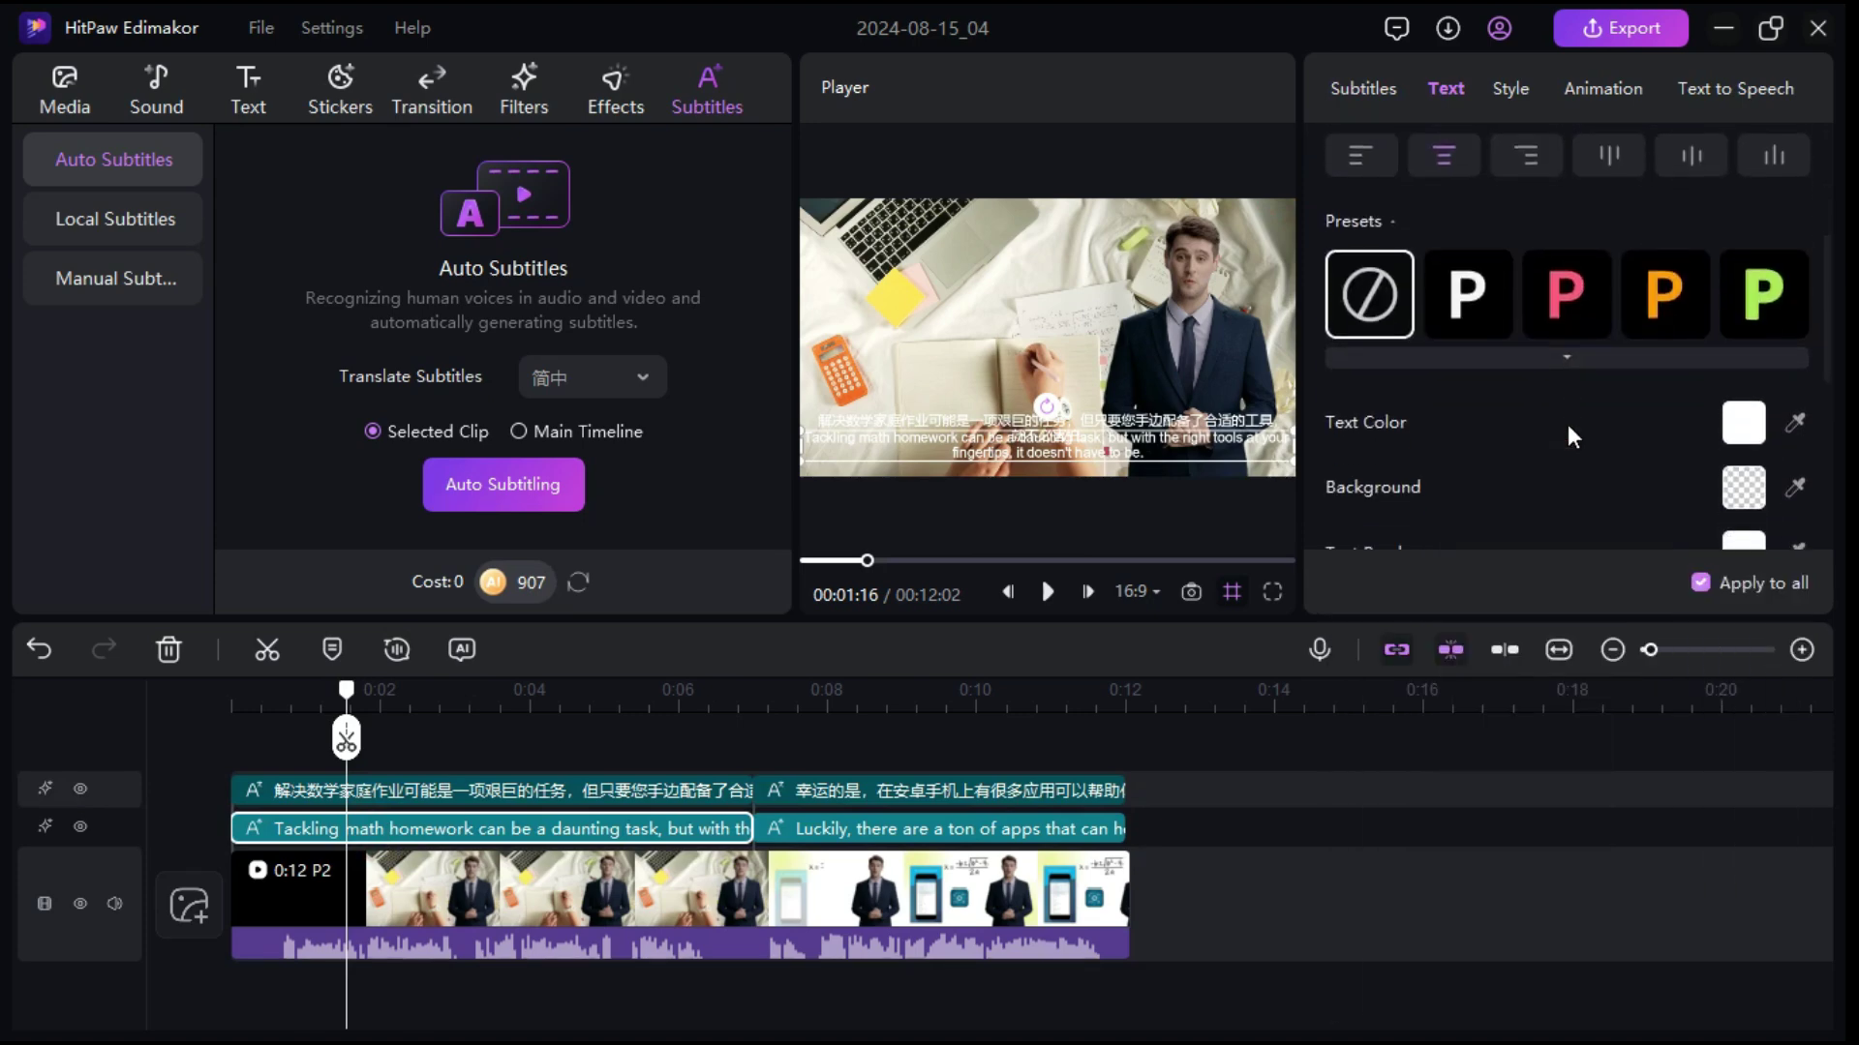
scroll(1571, 351, down, 2)
Apply the yellow text preset and set the text border colour to black (#000000).
click(1365, 215)
scroll(1625, 365, down, 4)
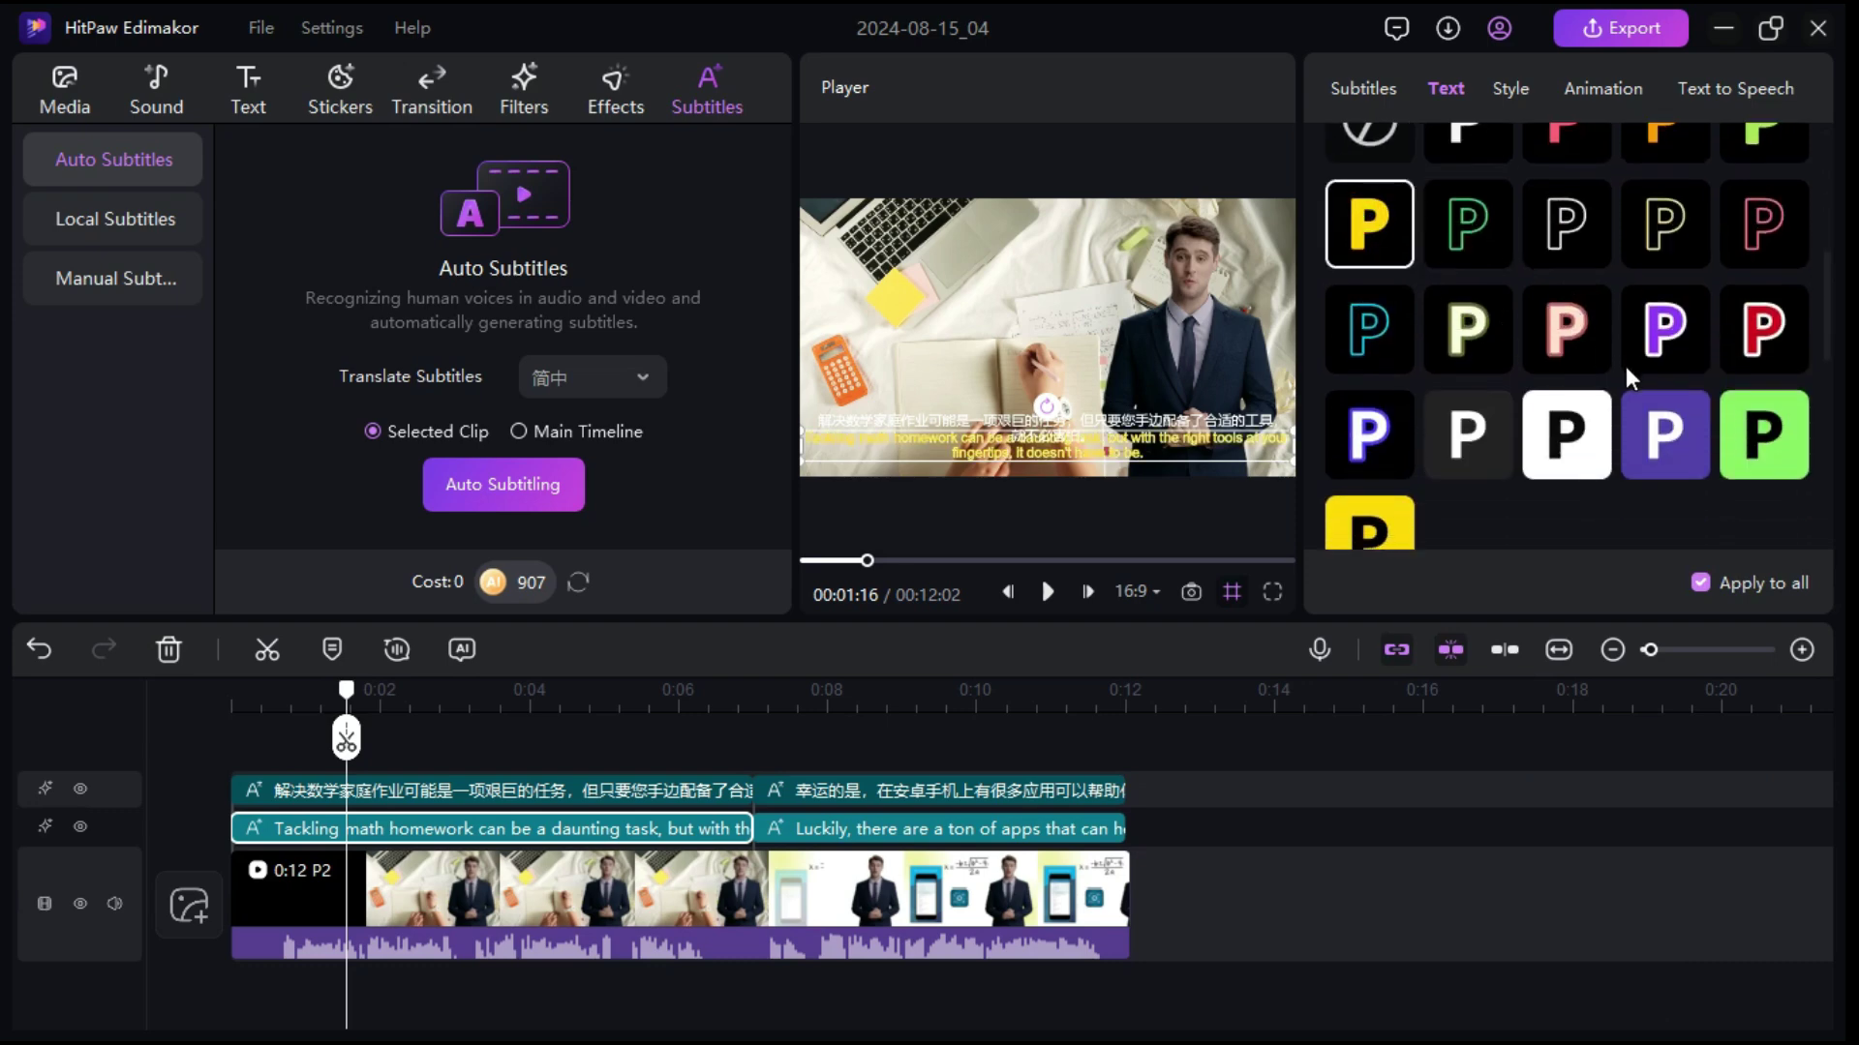
click(1760, 447)
click(1462, 681)
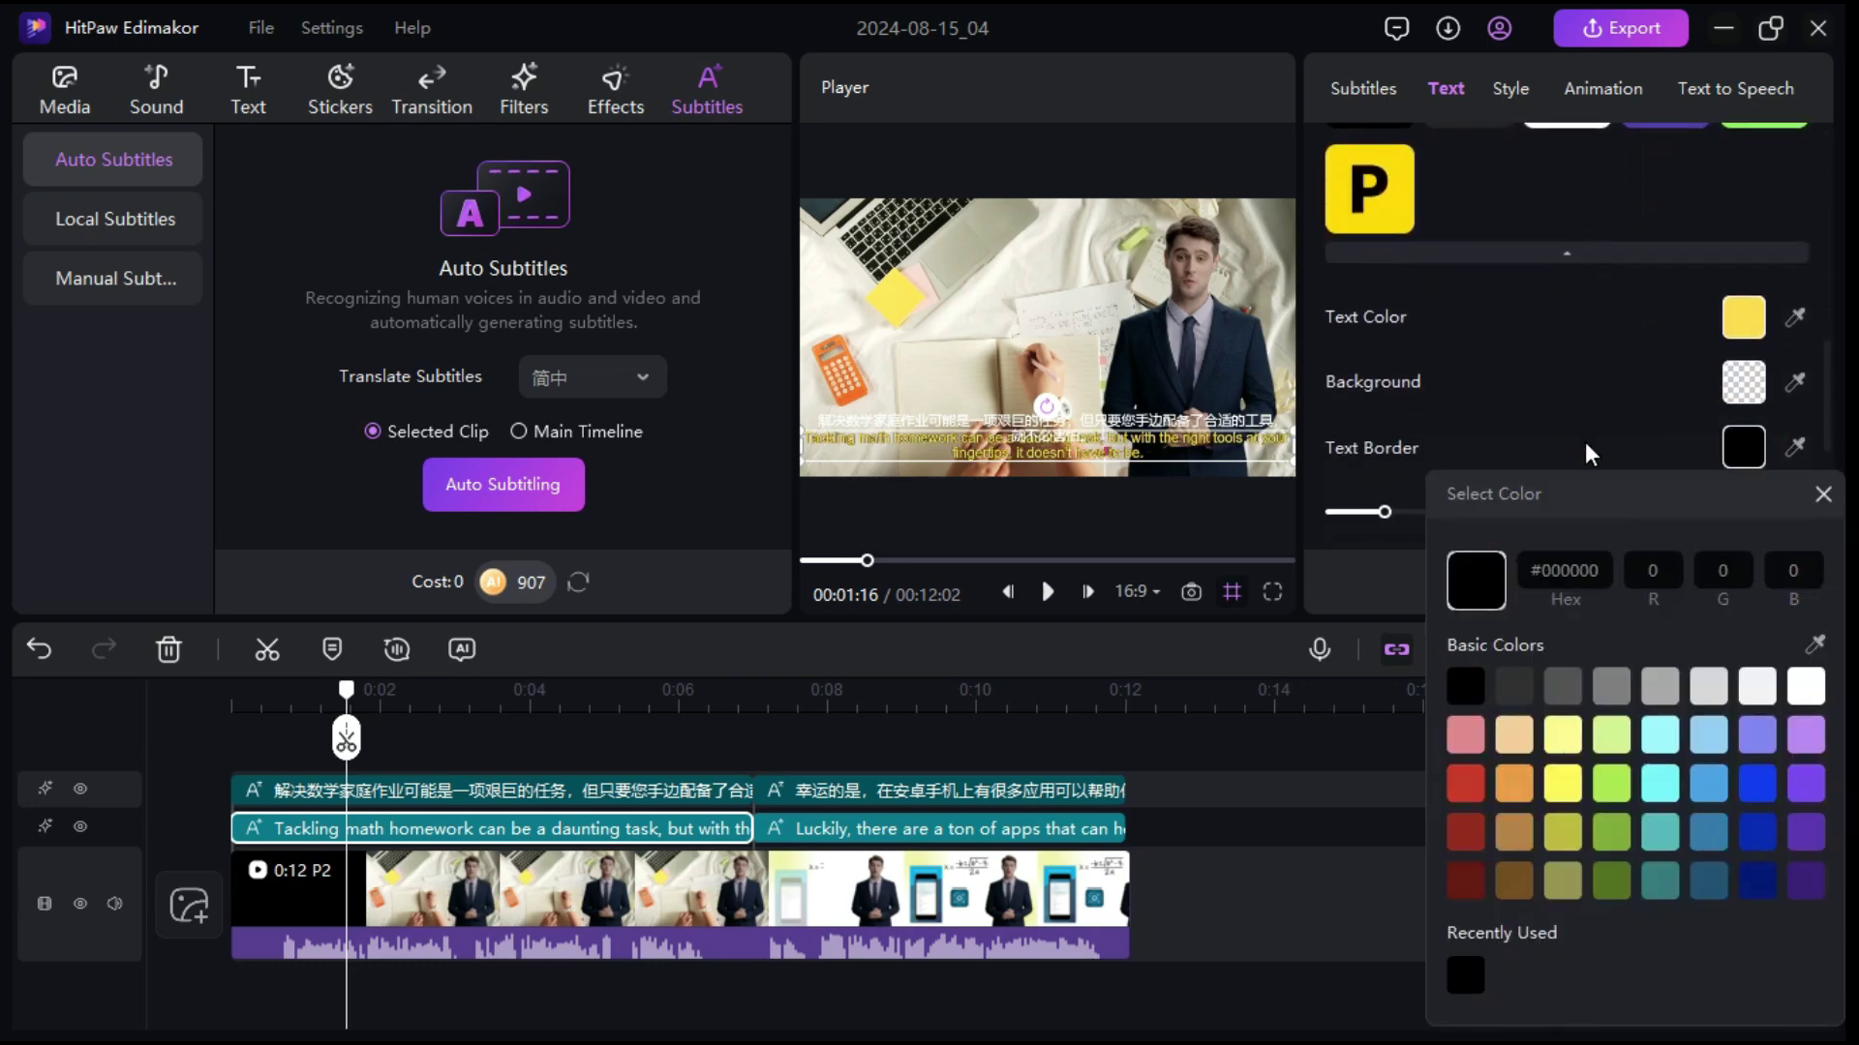
click(1818, 491)
scroll(1670, 415, down, 5)
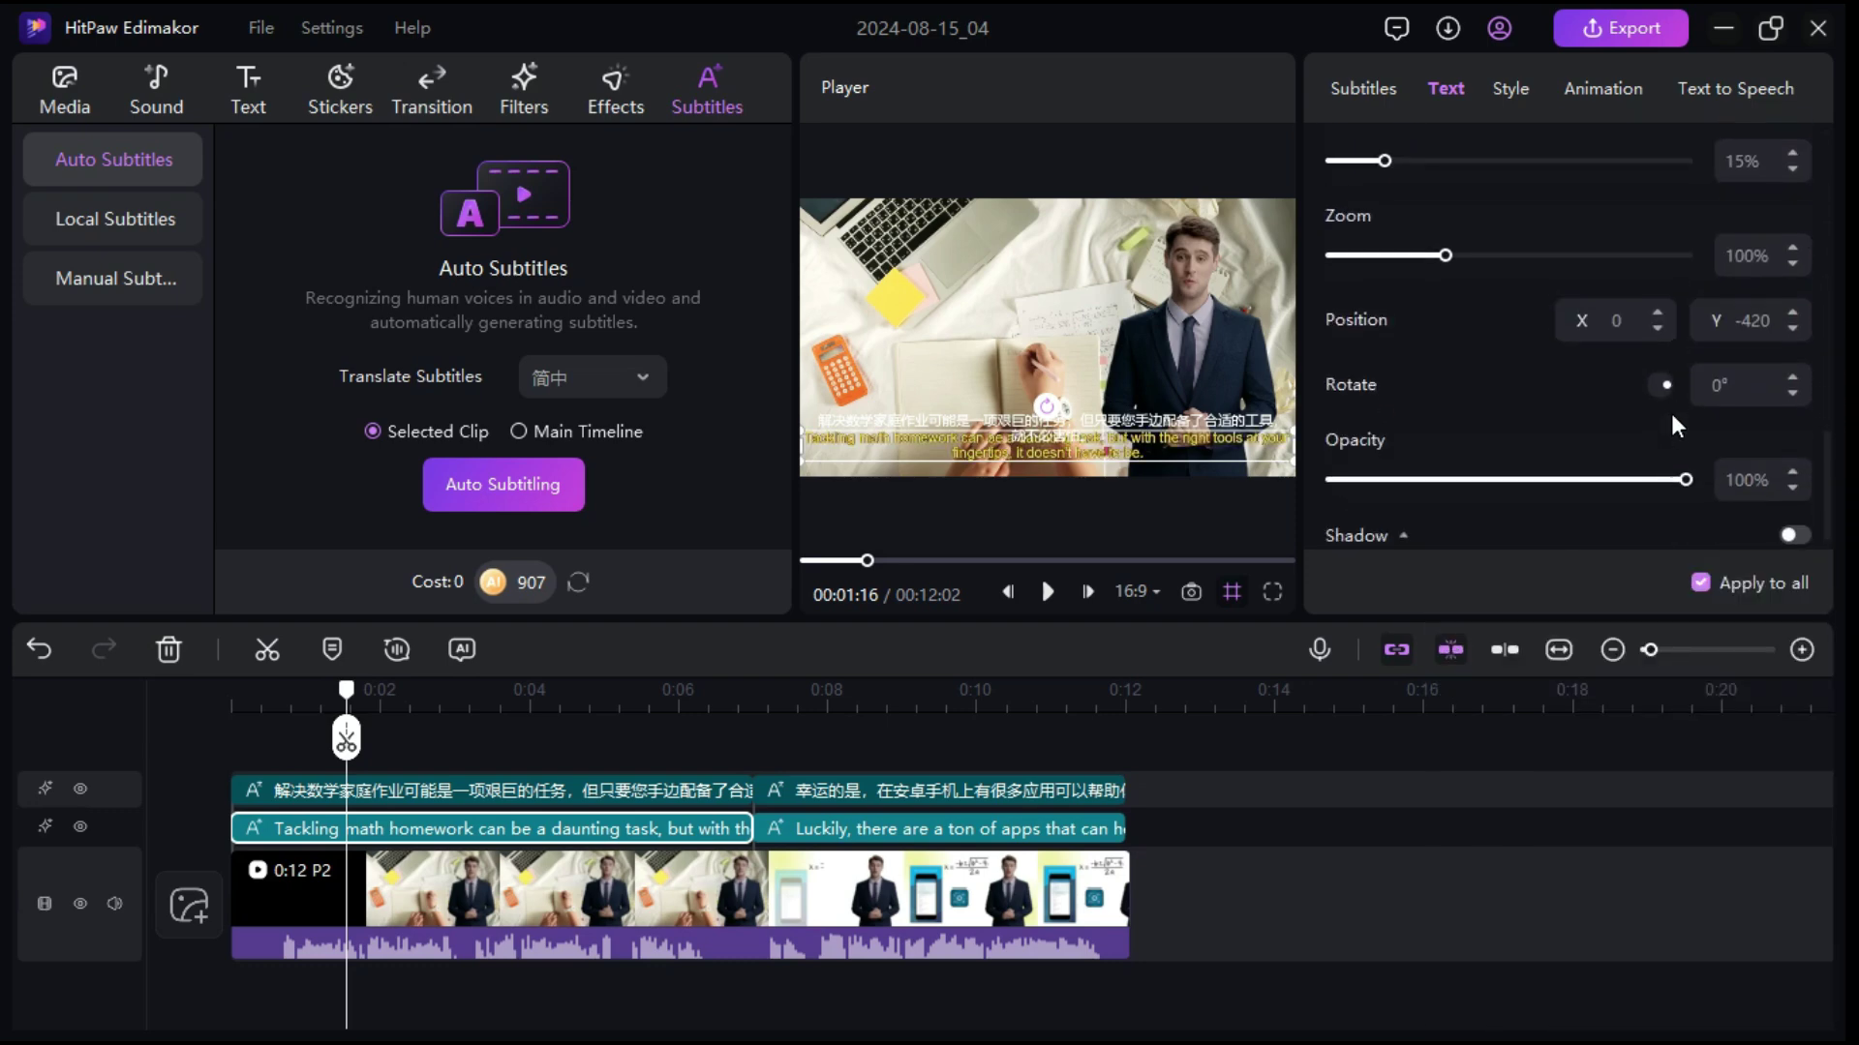
scroll(1675, 416, up, 5)
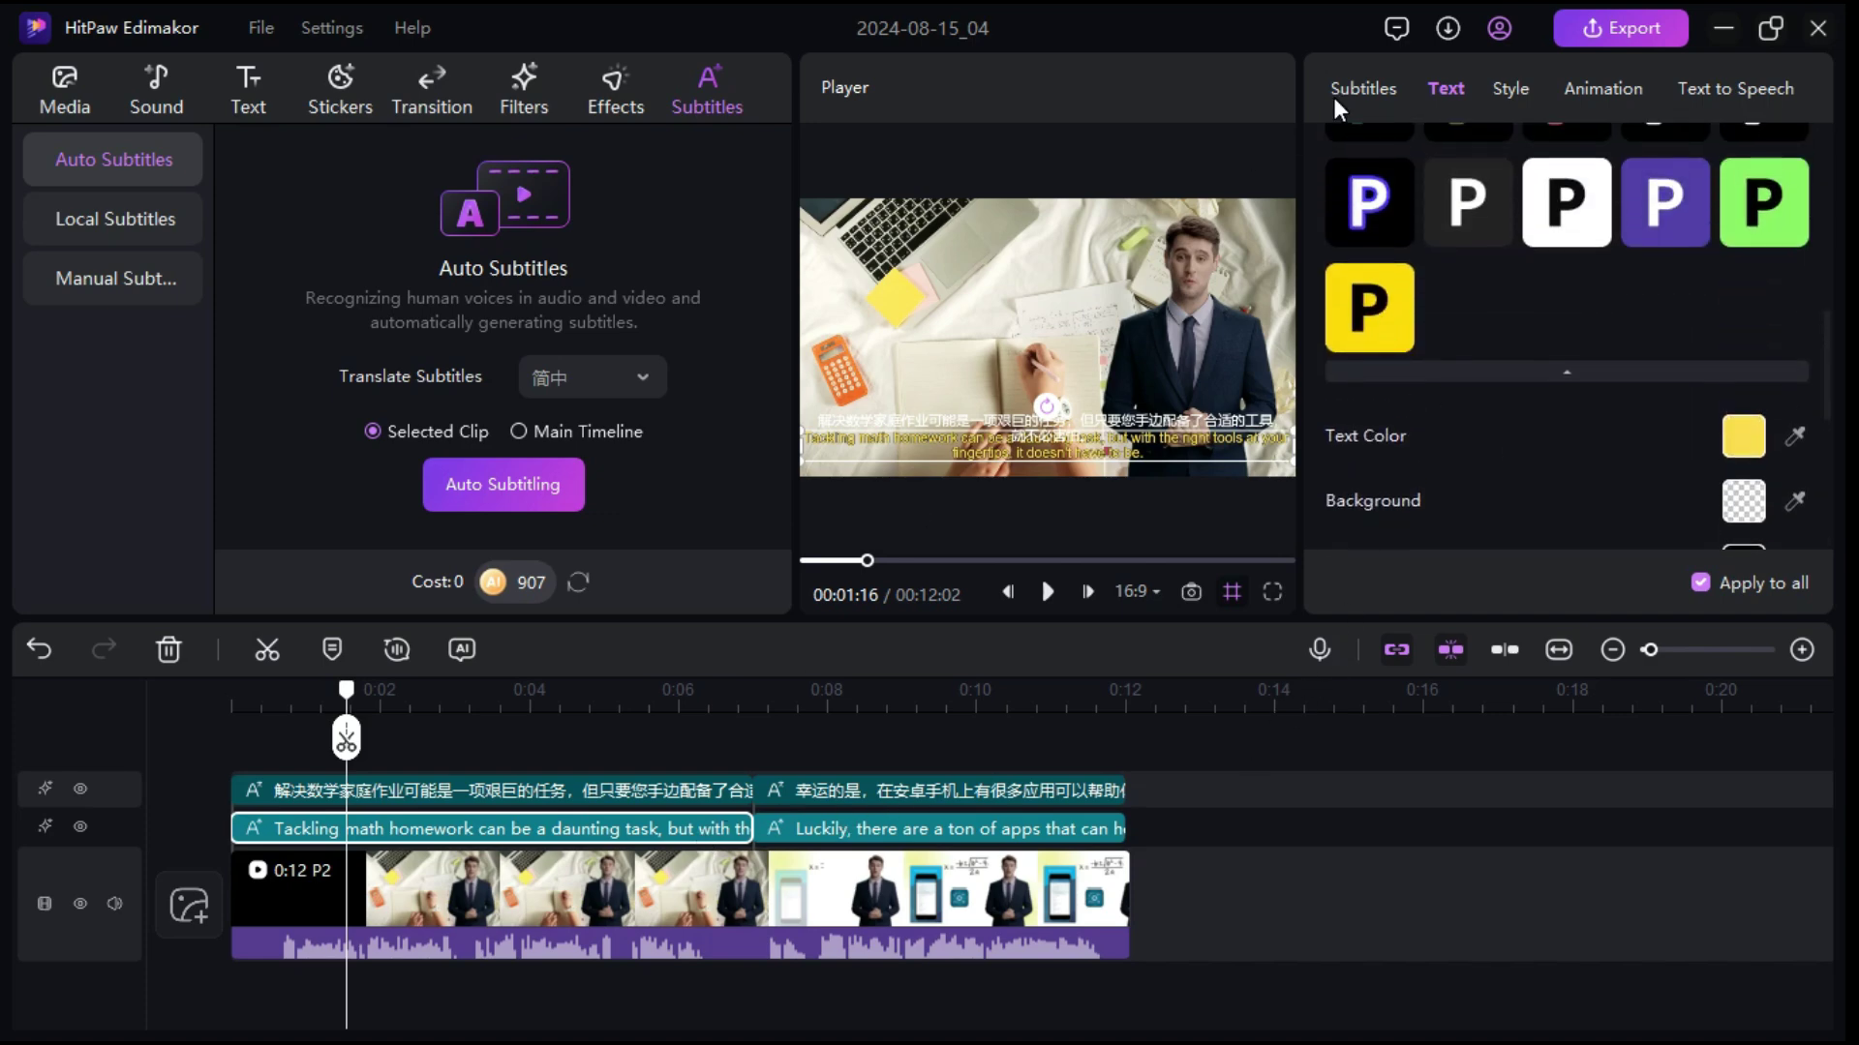
In export settings, enable Export Subtitles with SRT as the subtitle format.
click(1612, 26)
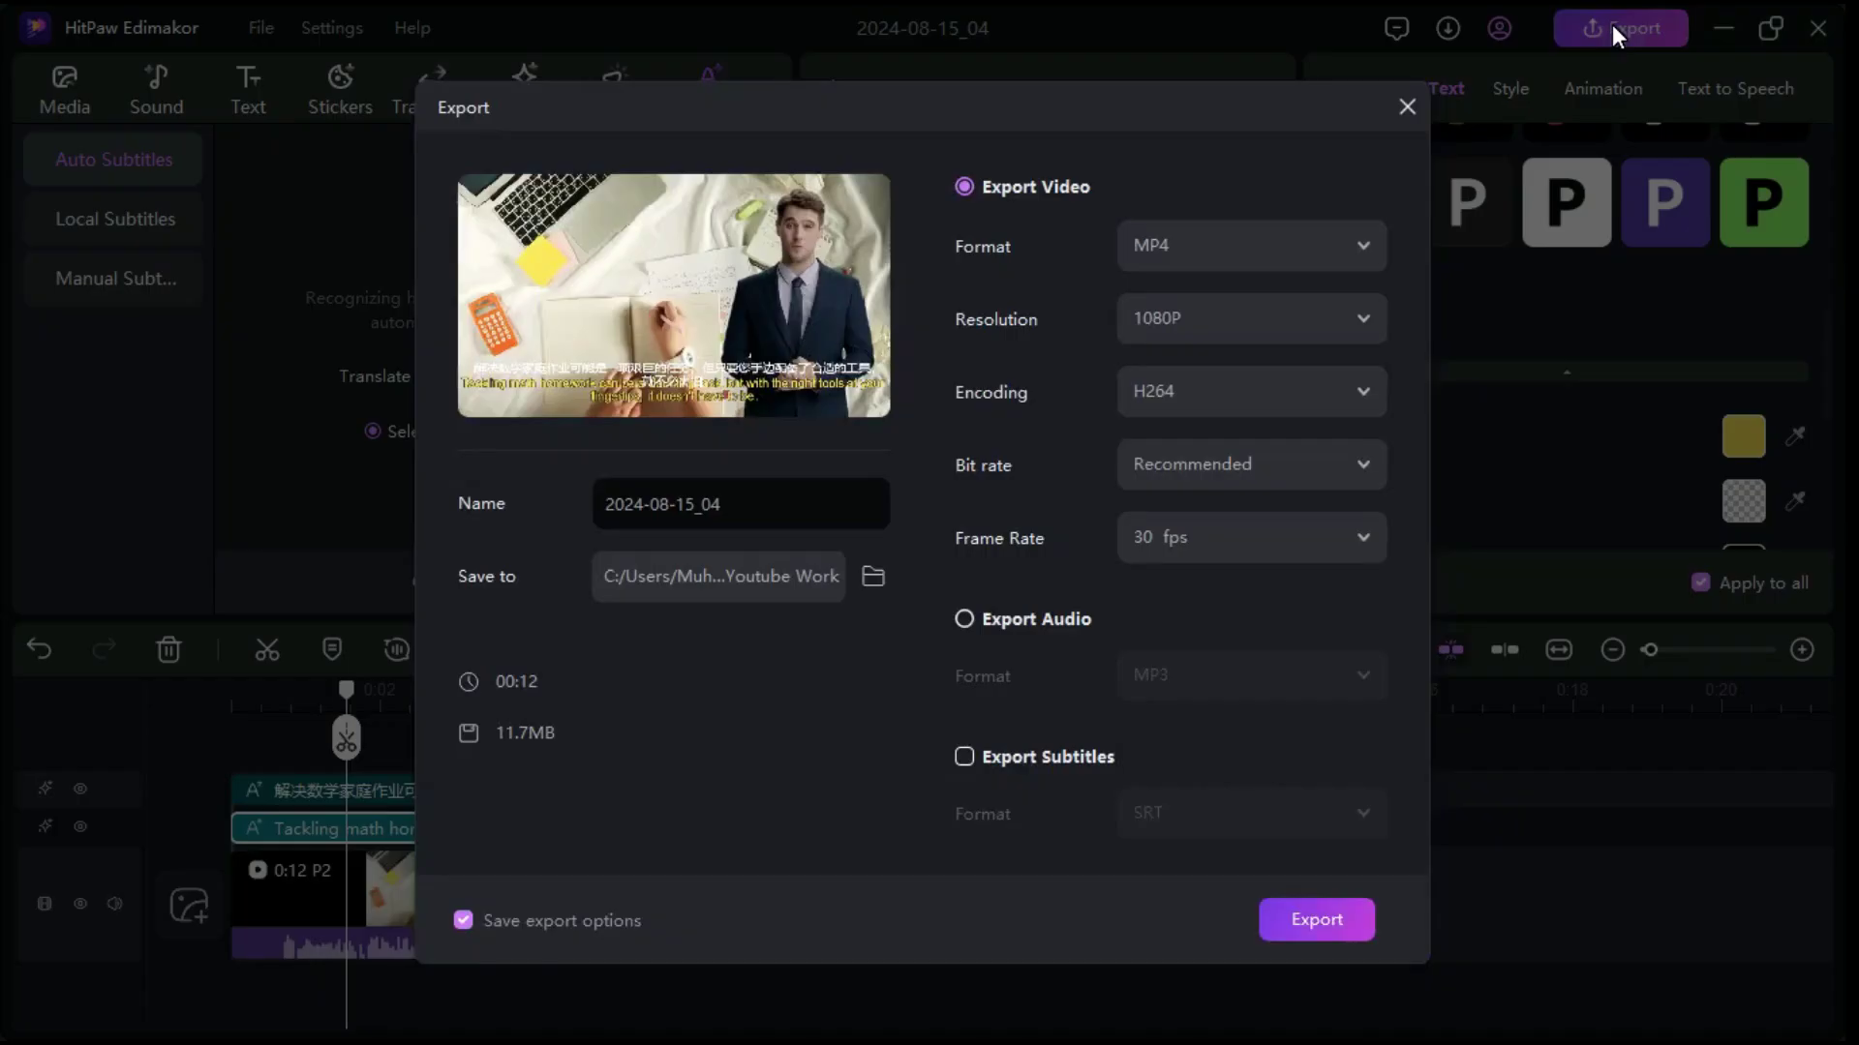
click(966, 761)
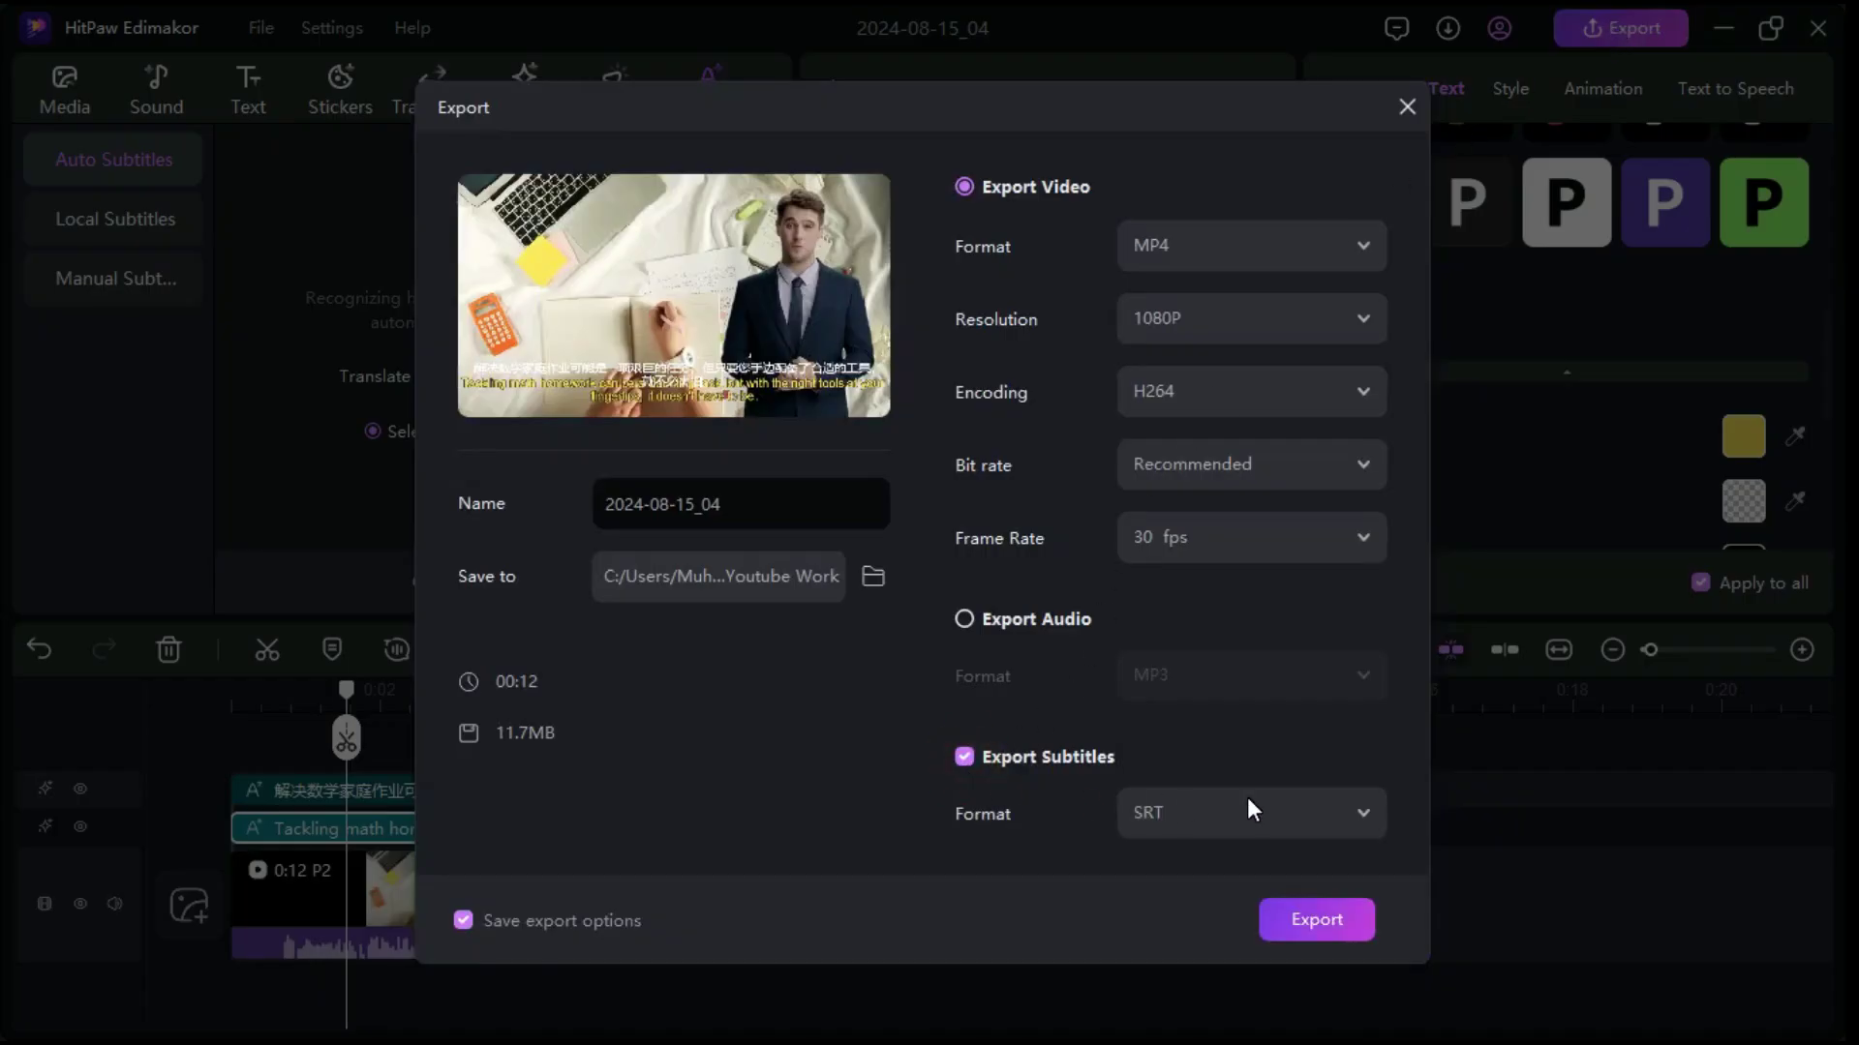
click(1365, 815)
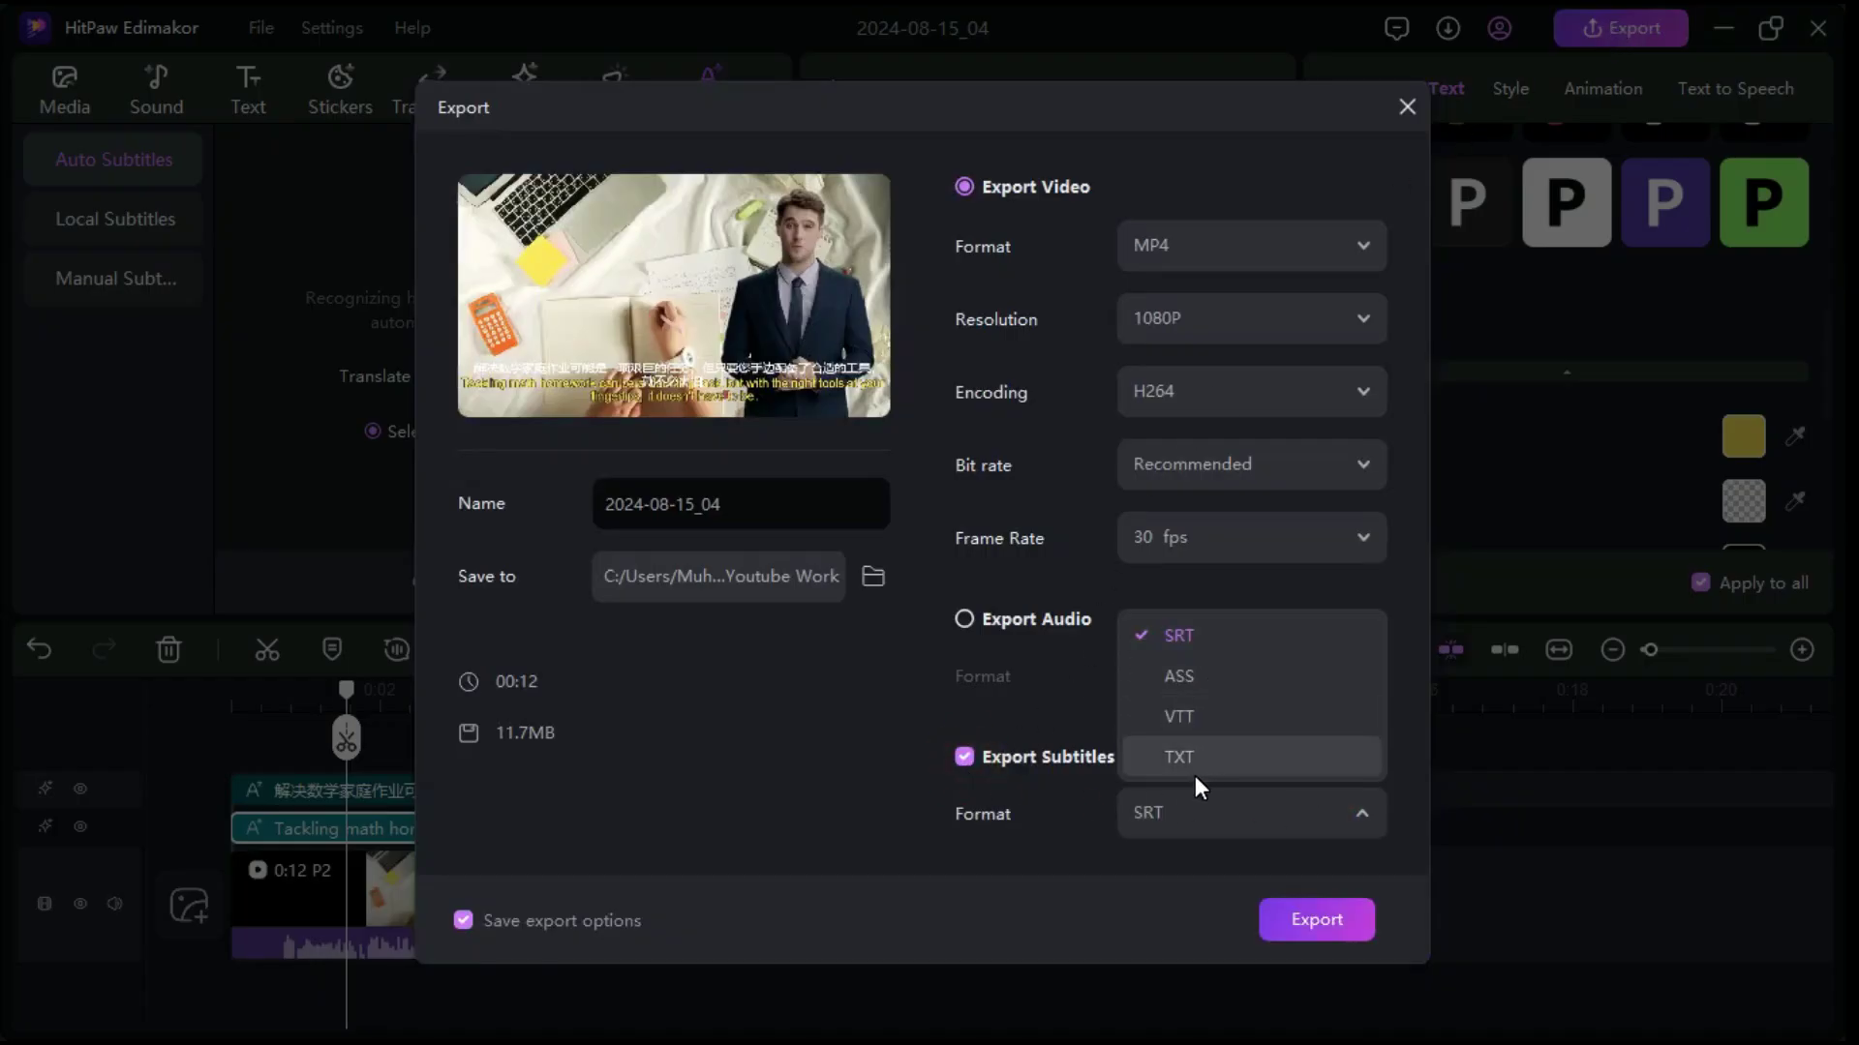
click(1177, 857)
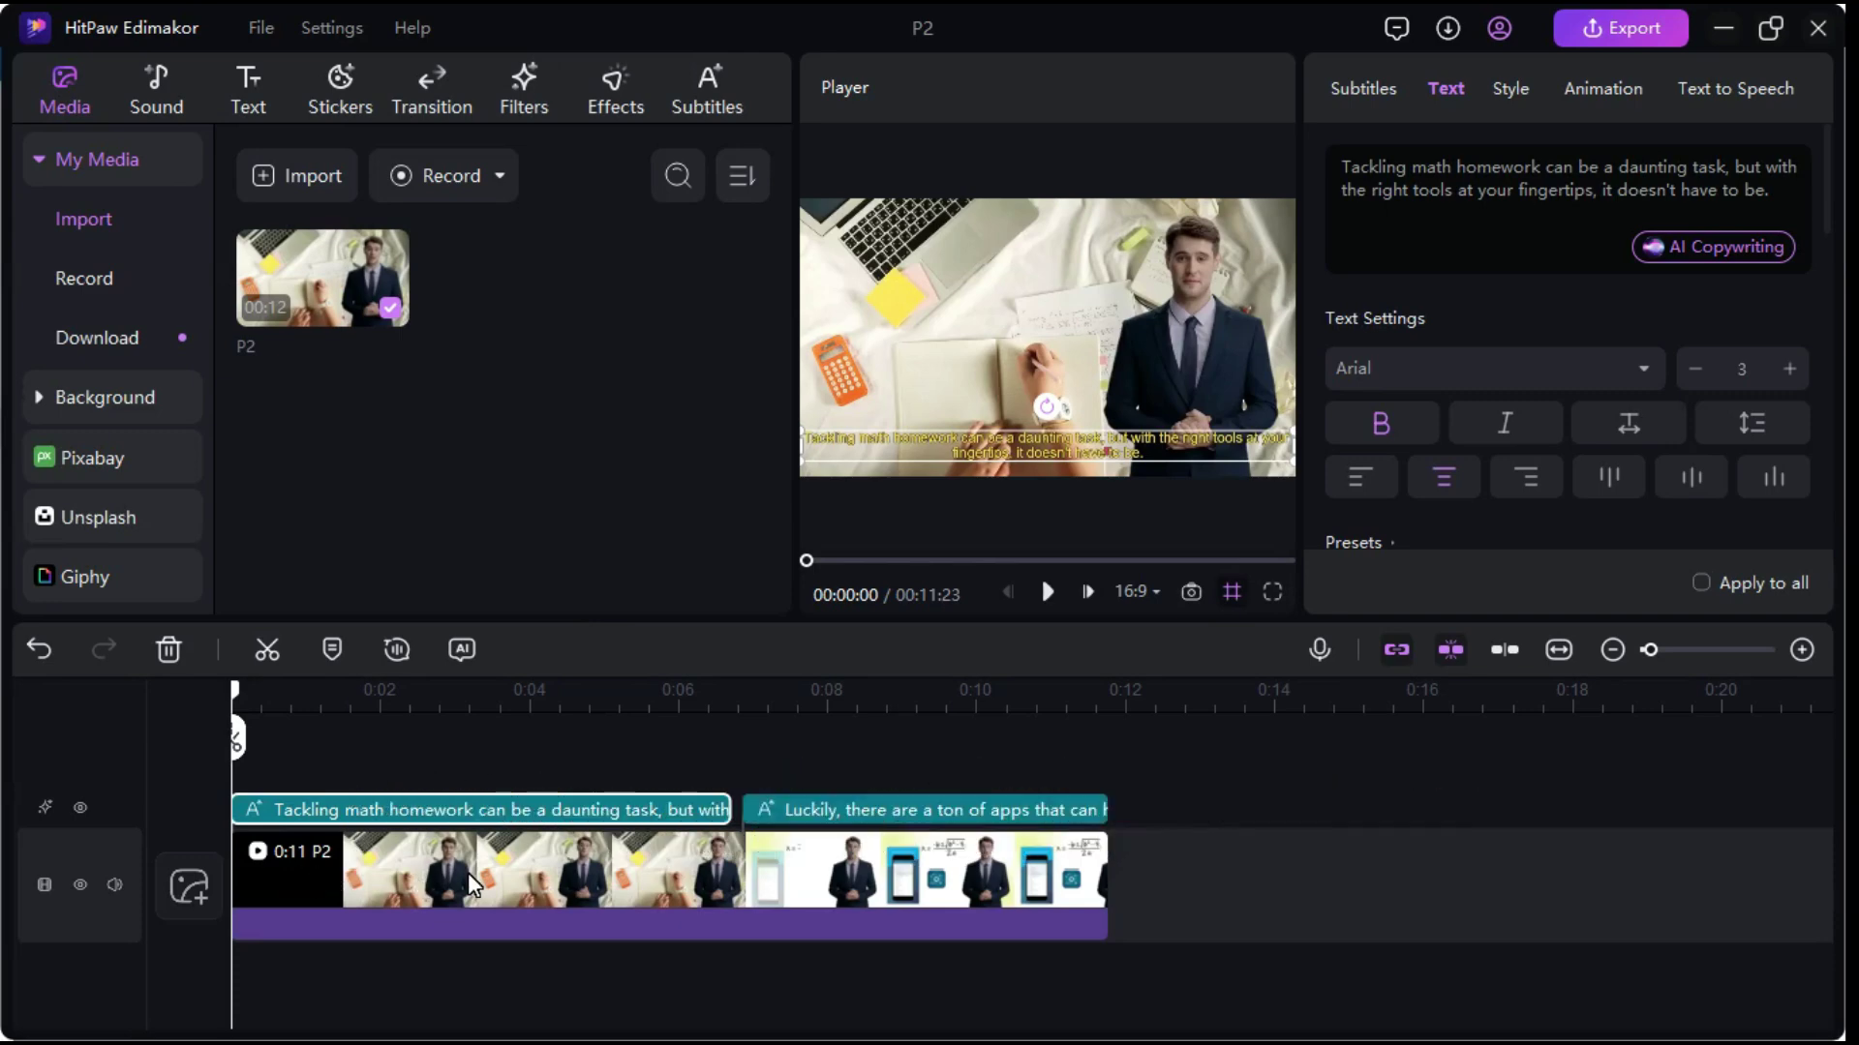
Preview the subtitled clip, rewind to 0, select the English caption text, and open Text to Speech.
click(1046, 593)
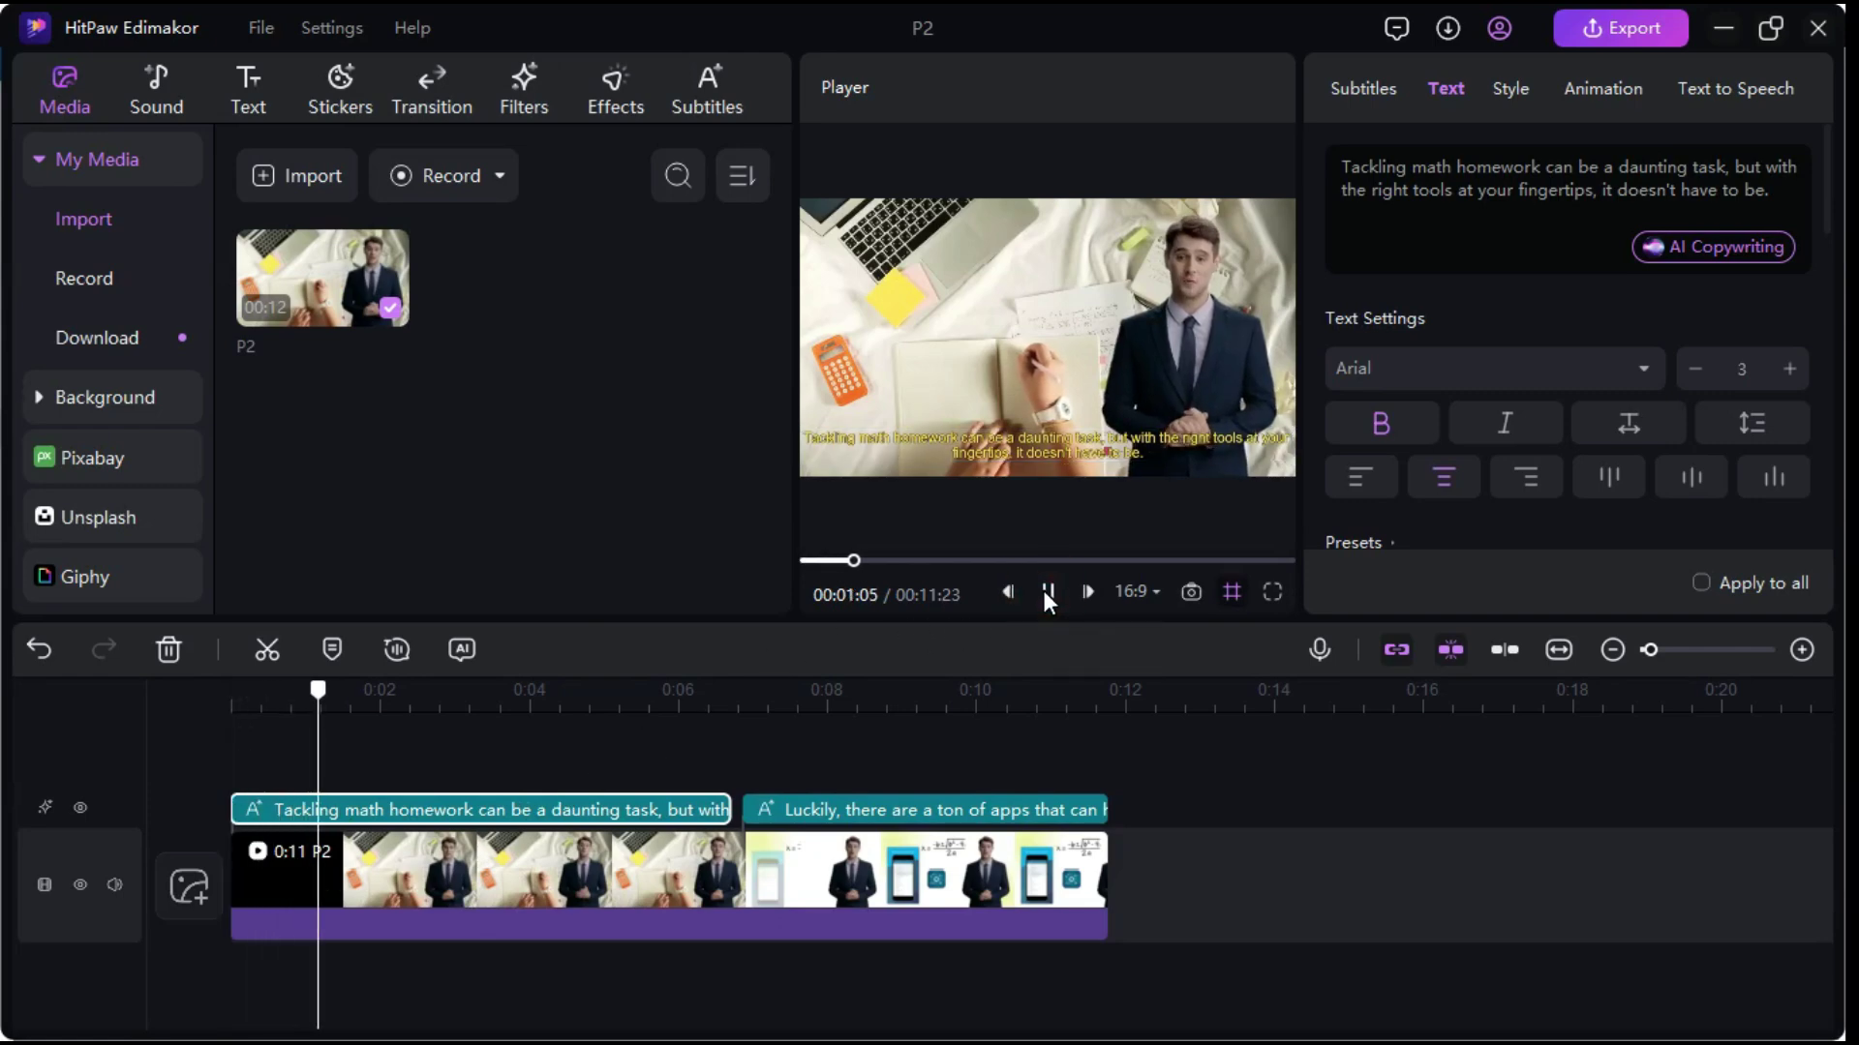
key(space)
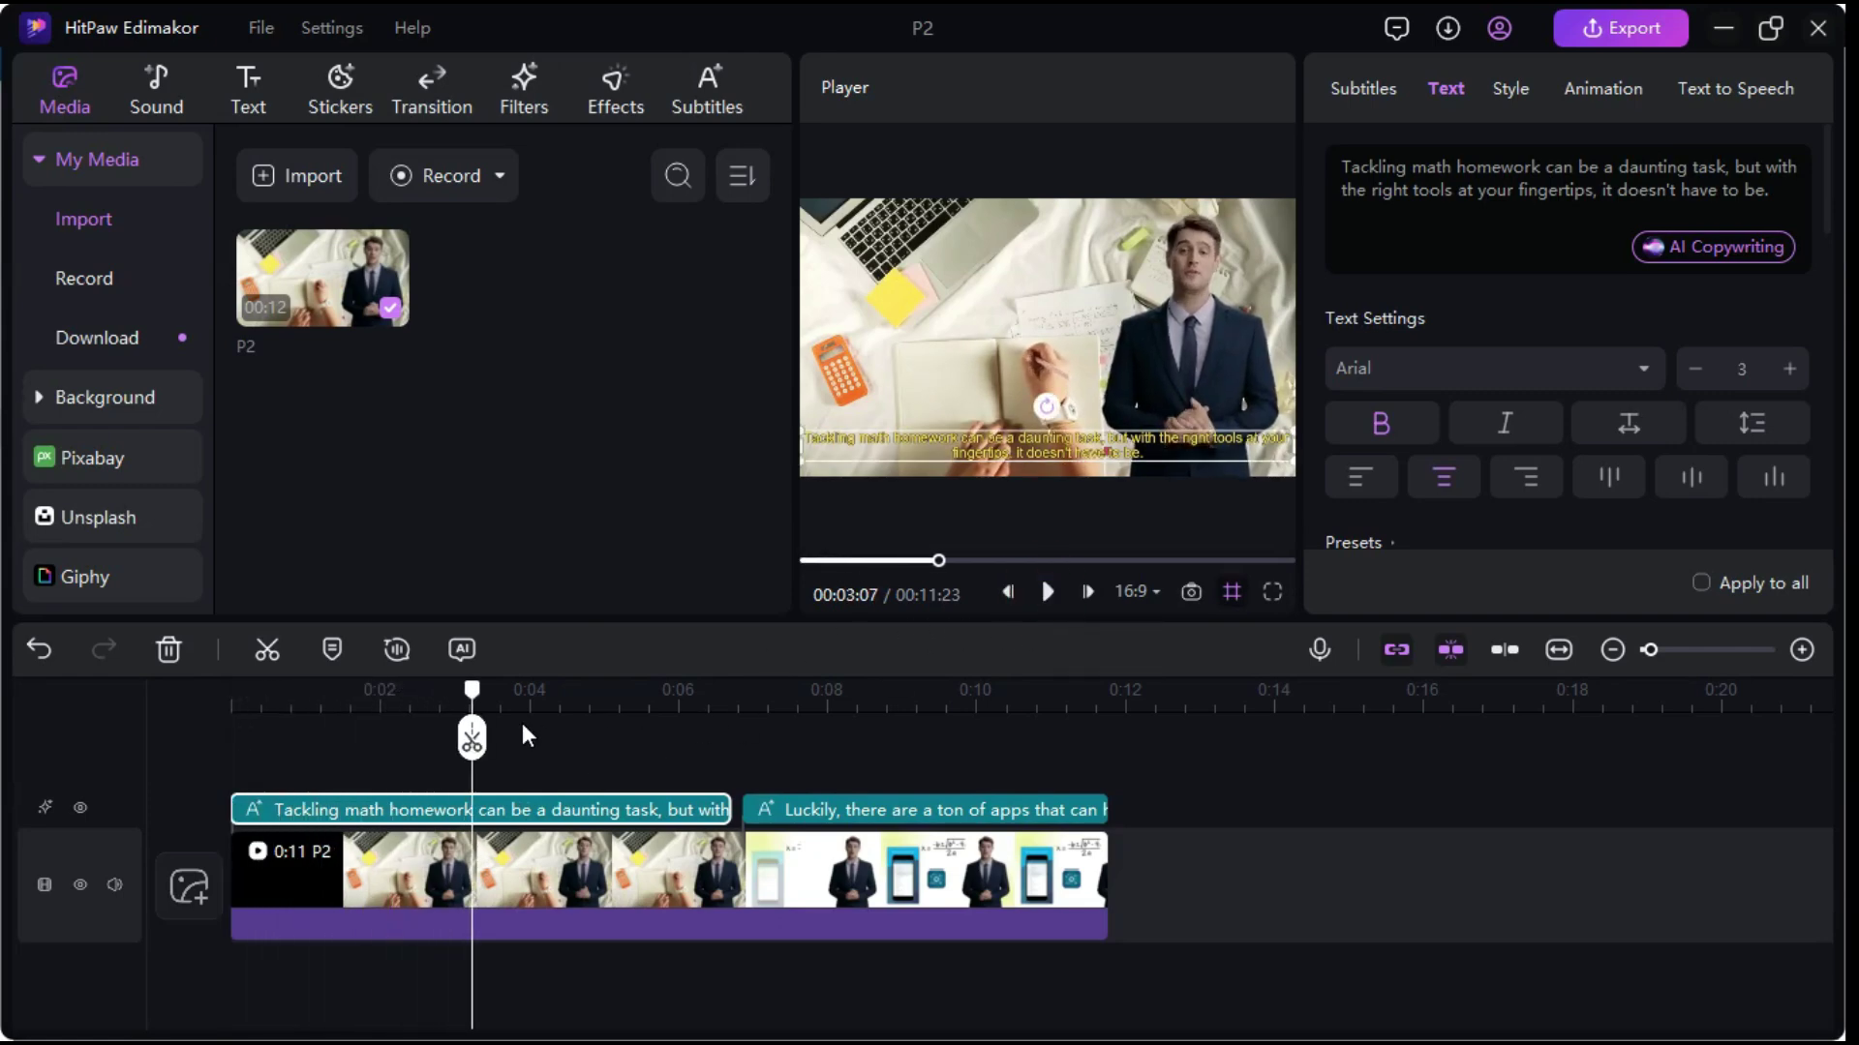
drag(473, 689, 211, 707)
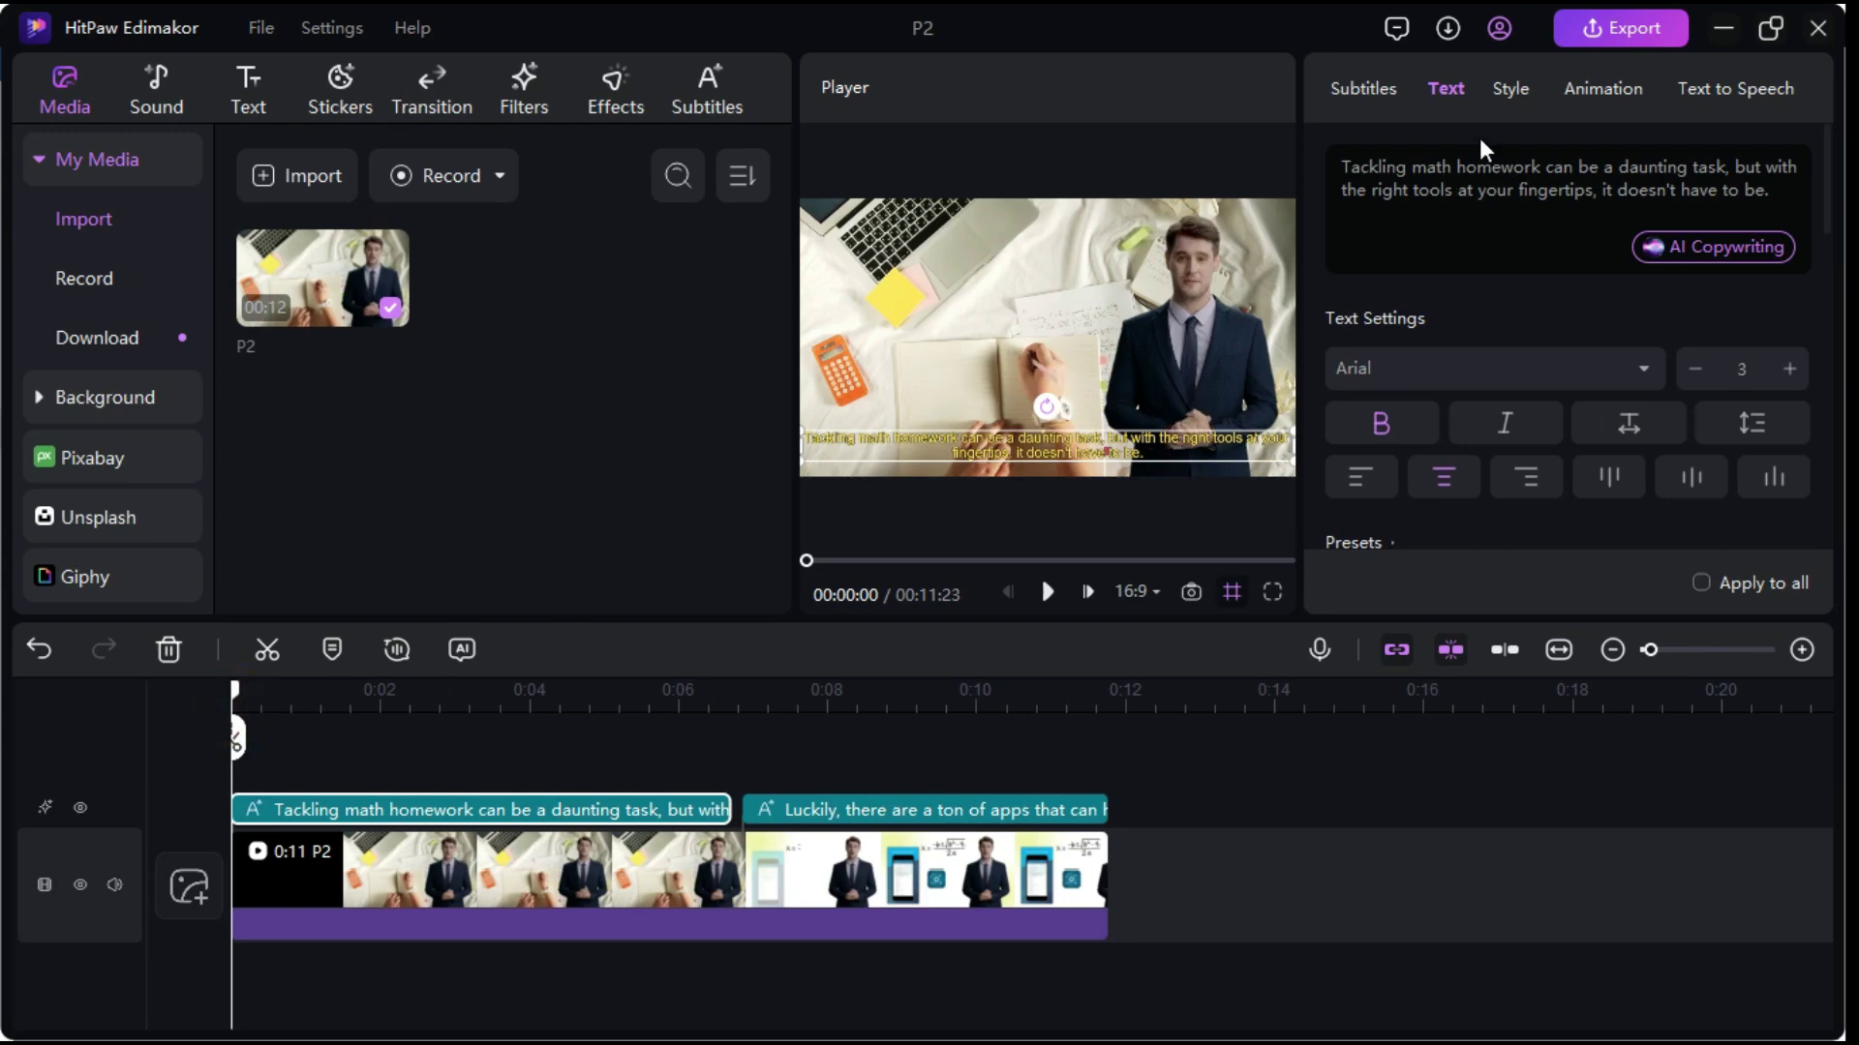
drag(1777, 194, 1340, 168)
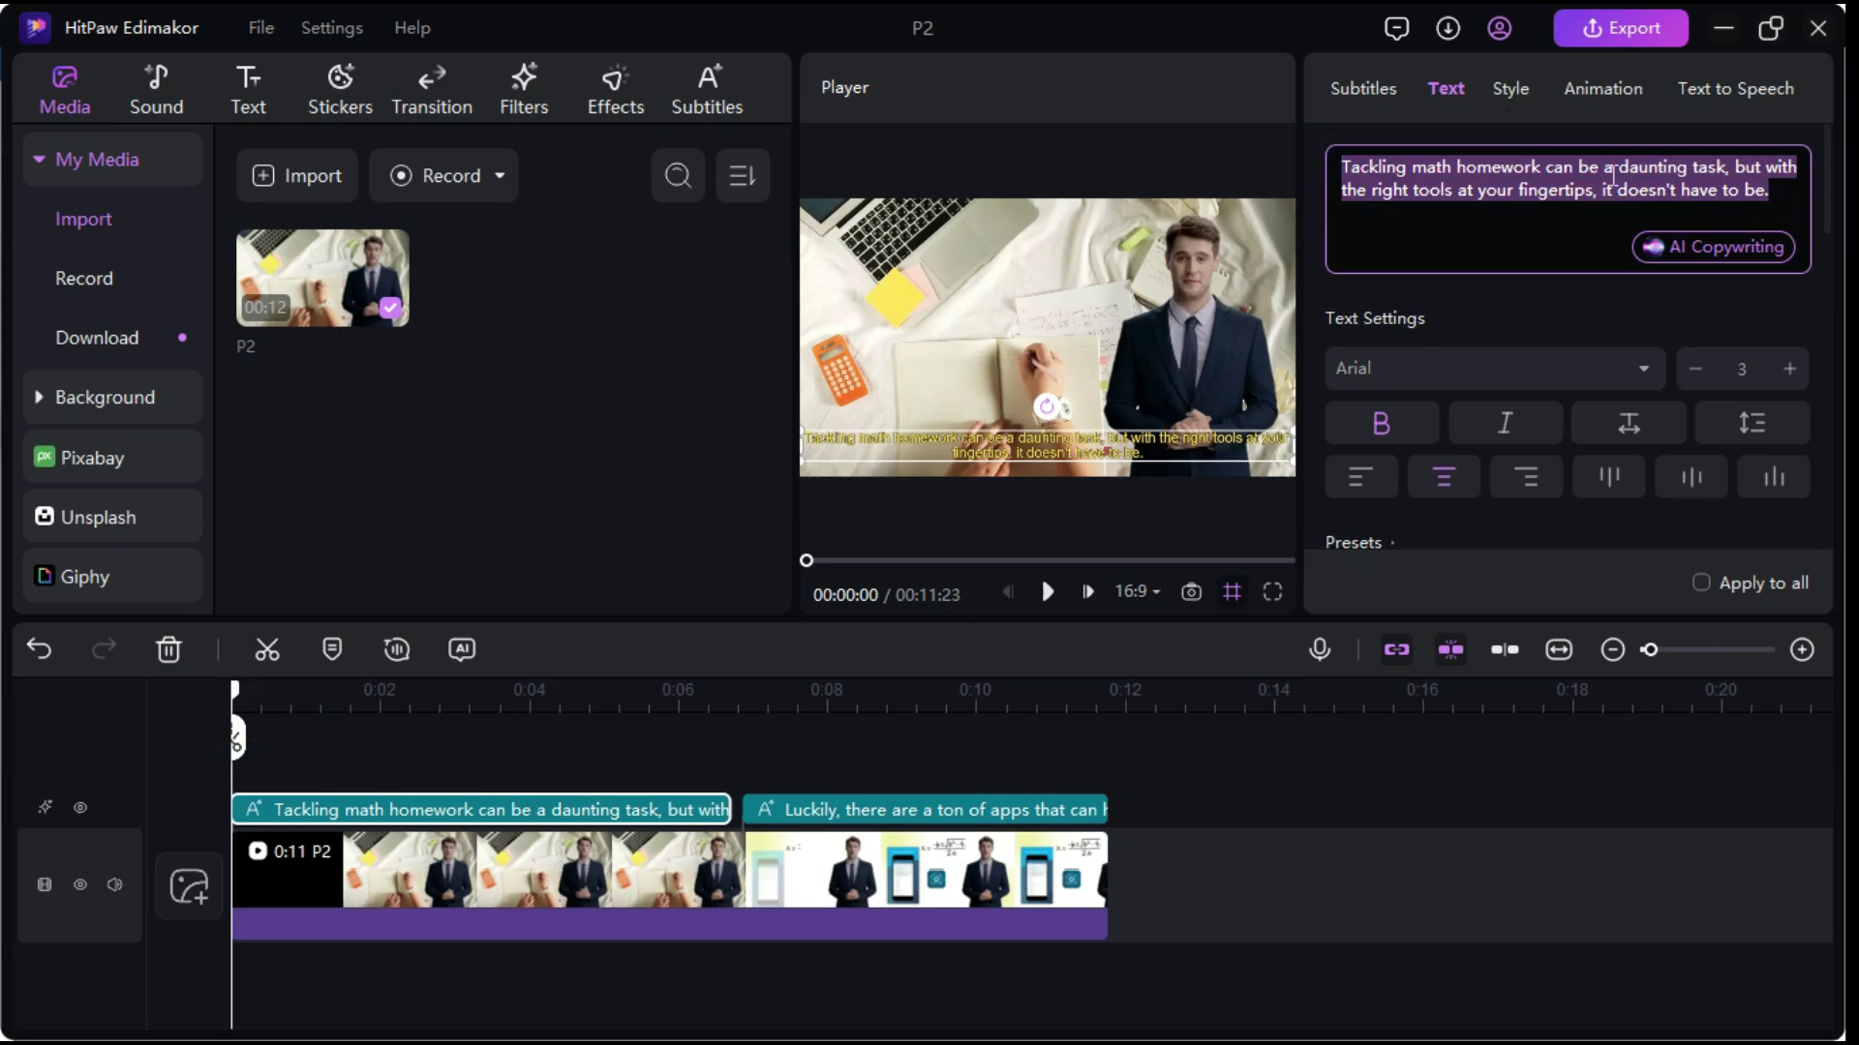
click(1723, 92)
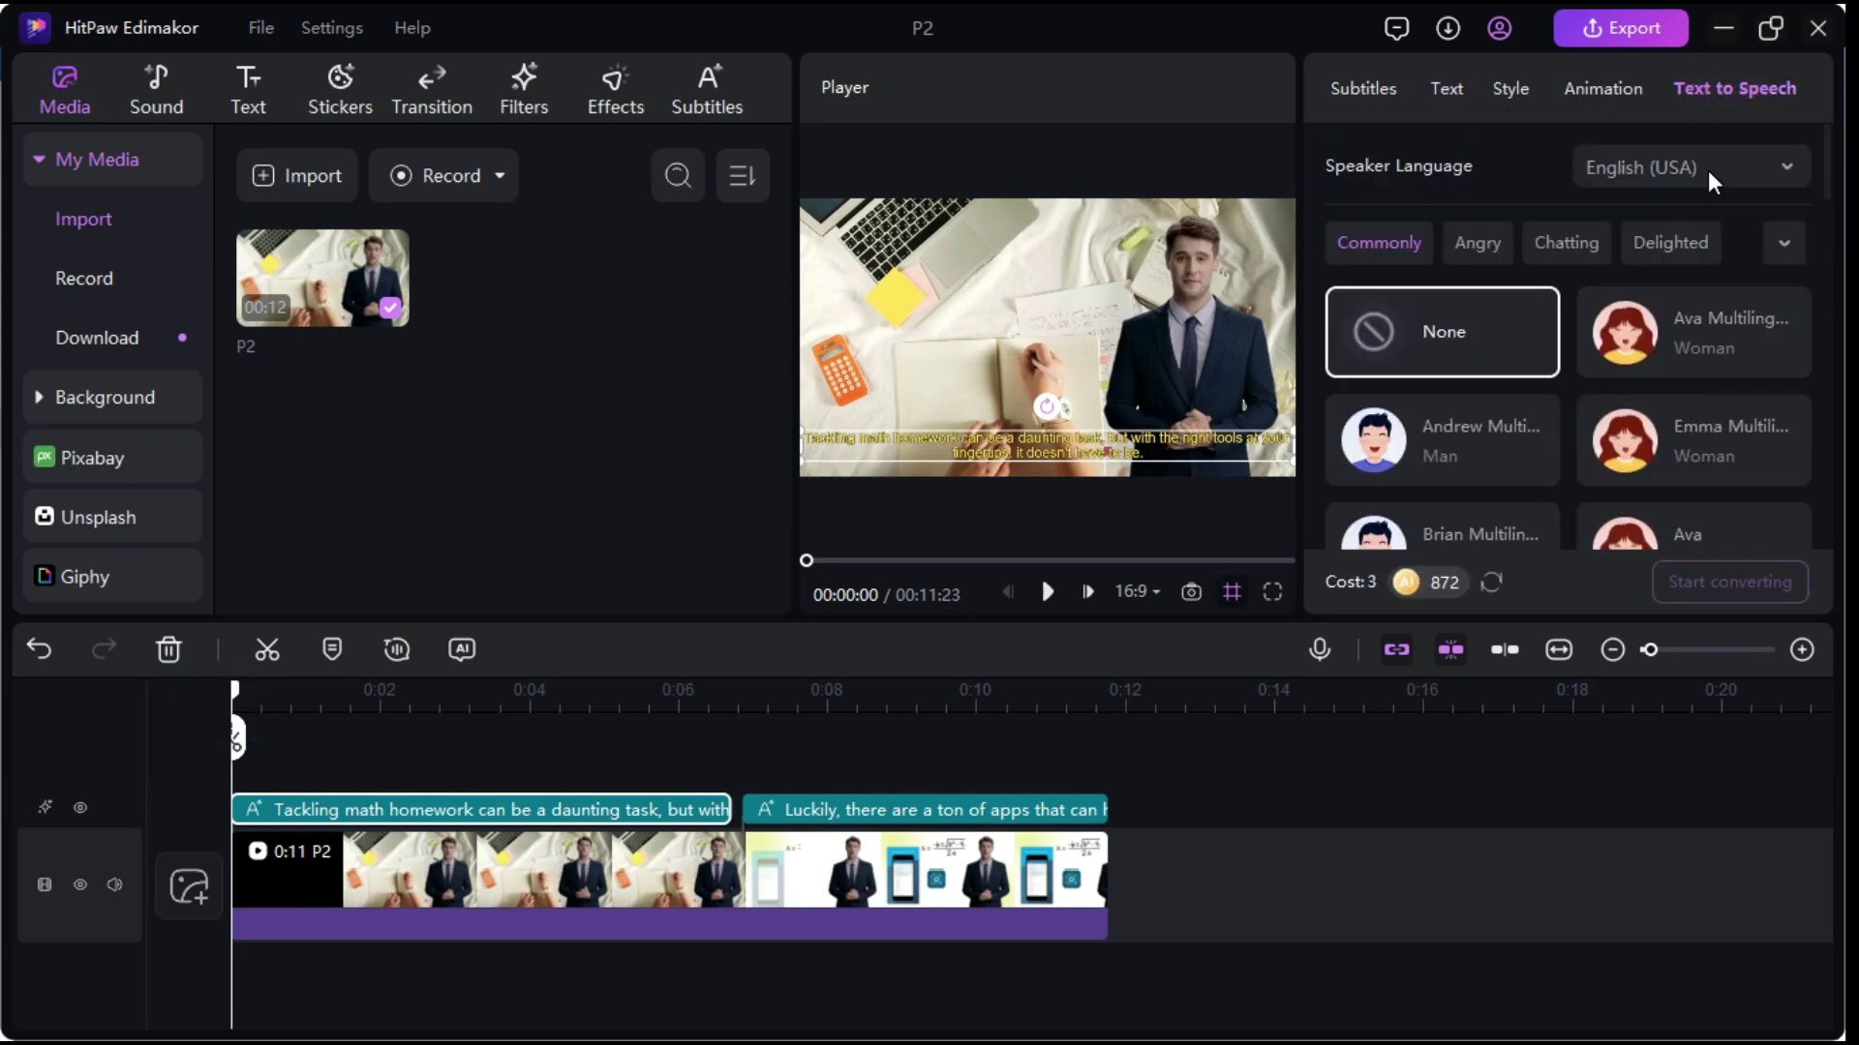
Keep English (USA) as the speaker language and review the voice emotion tags.
click(1786, 166)
scroll(1699, 319, down, 4)
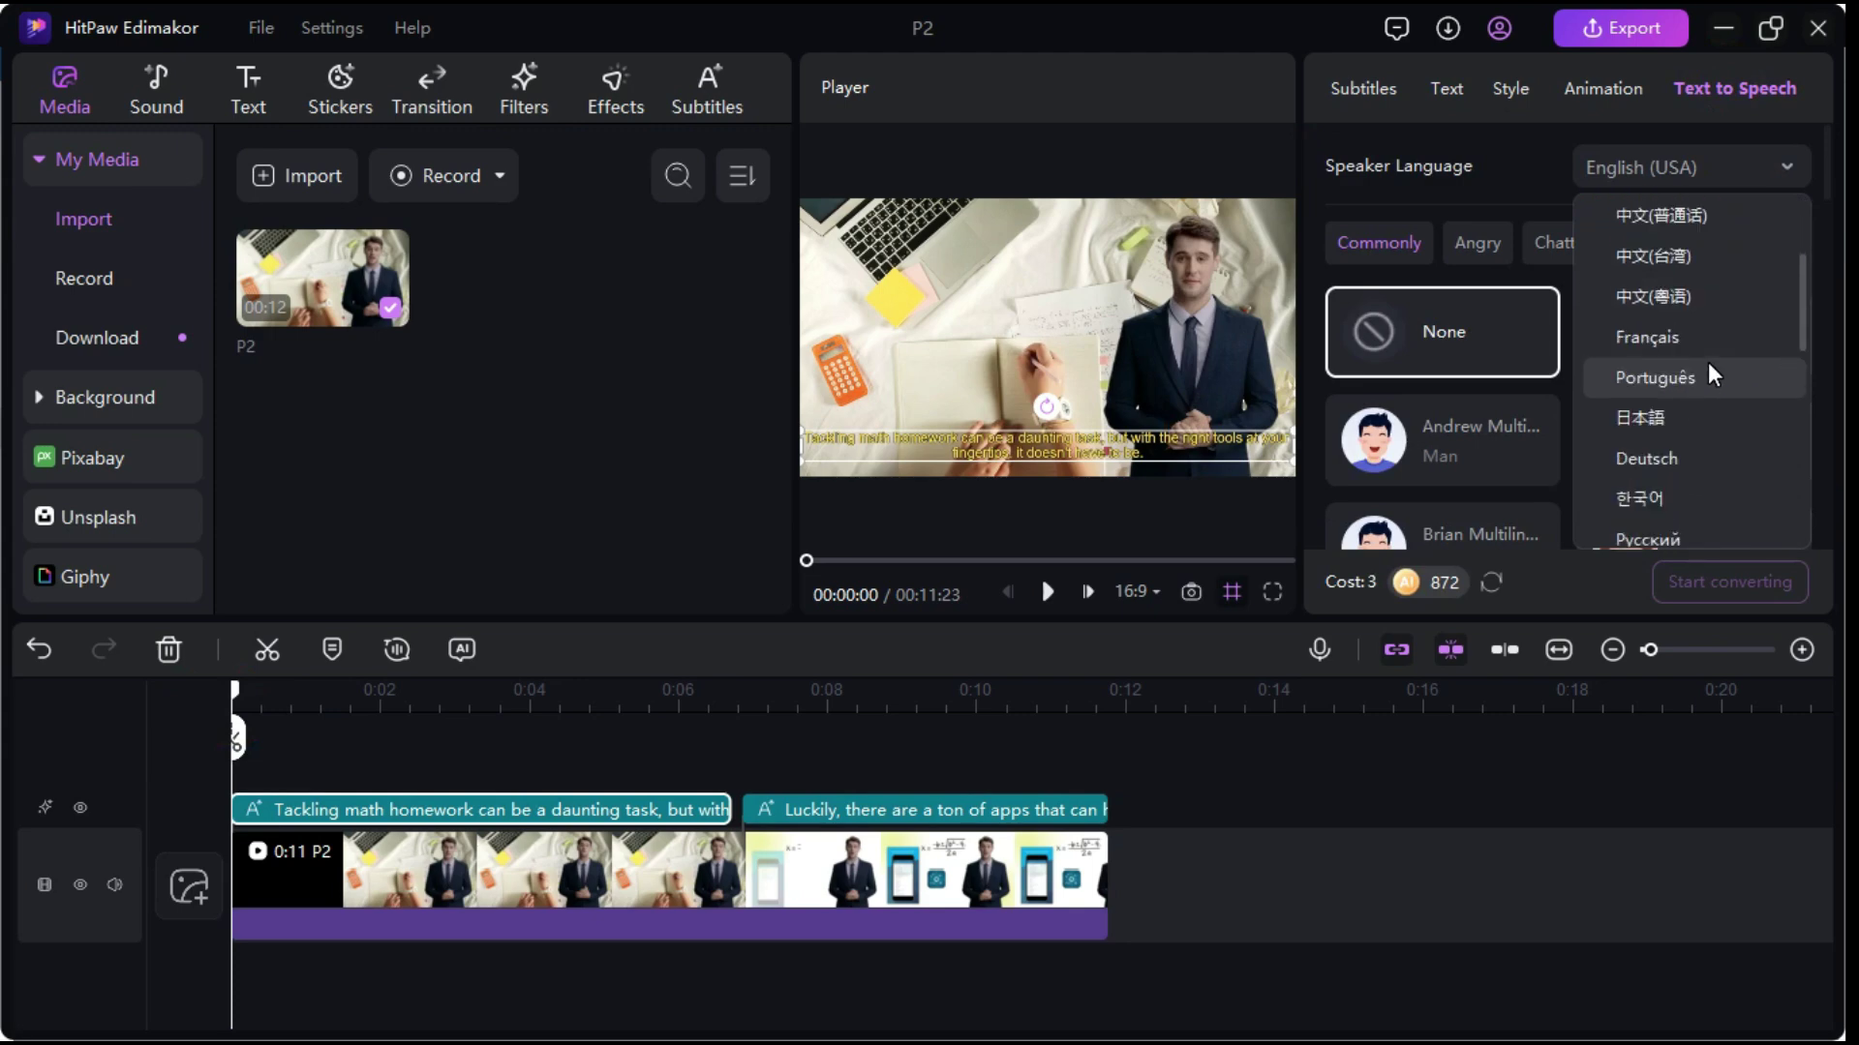
scroll(1699, 320, up, 5)
click(1547, 148)
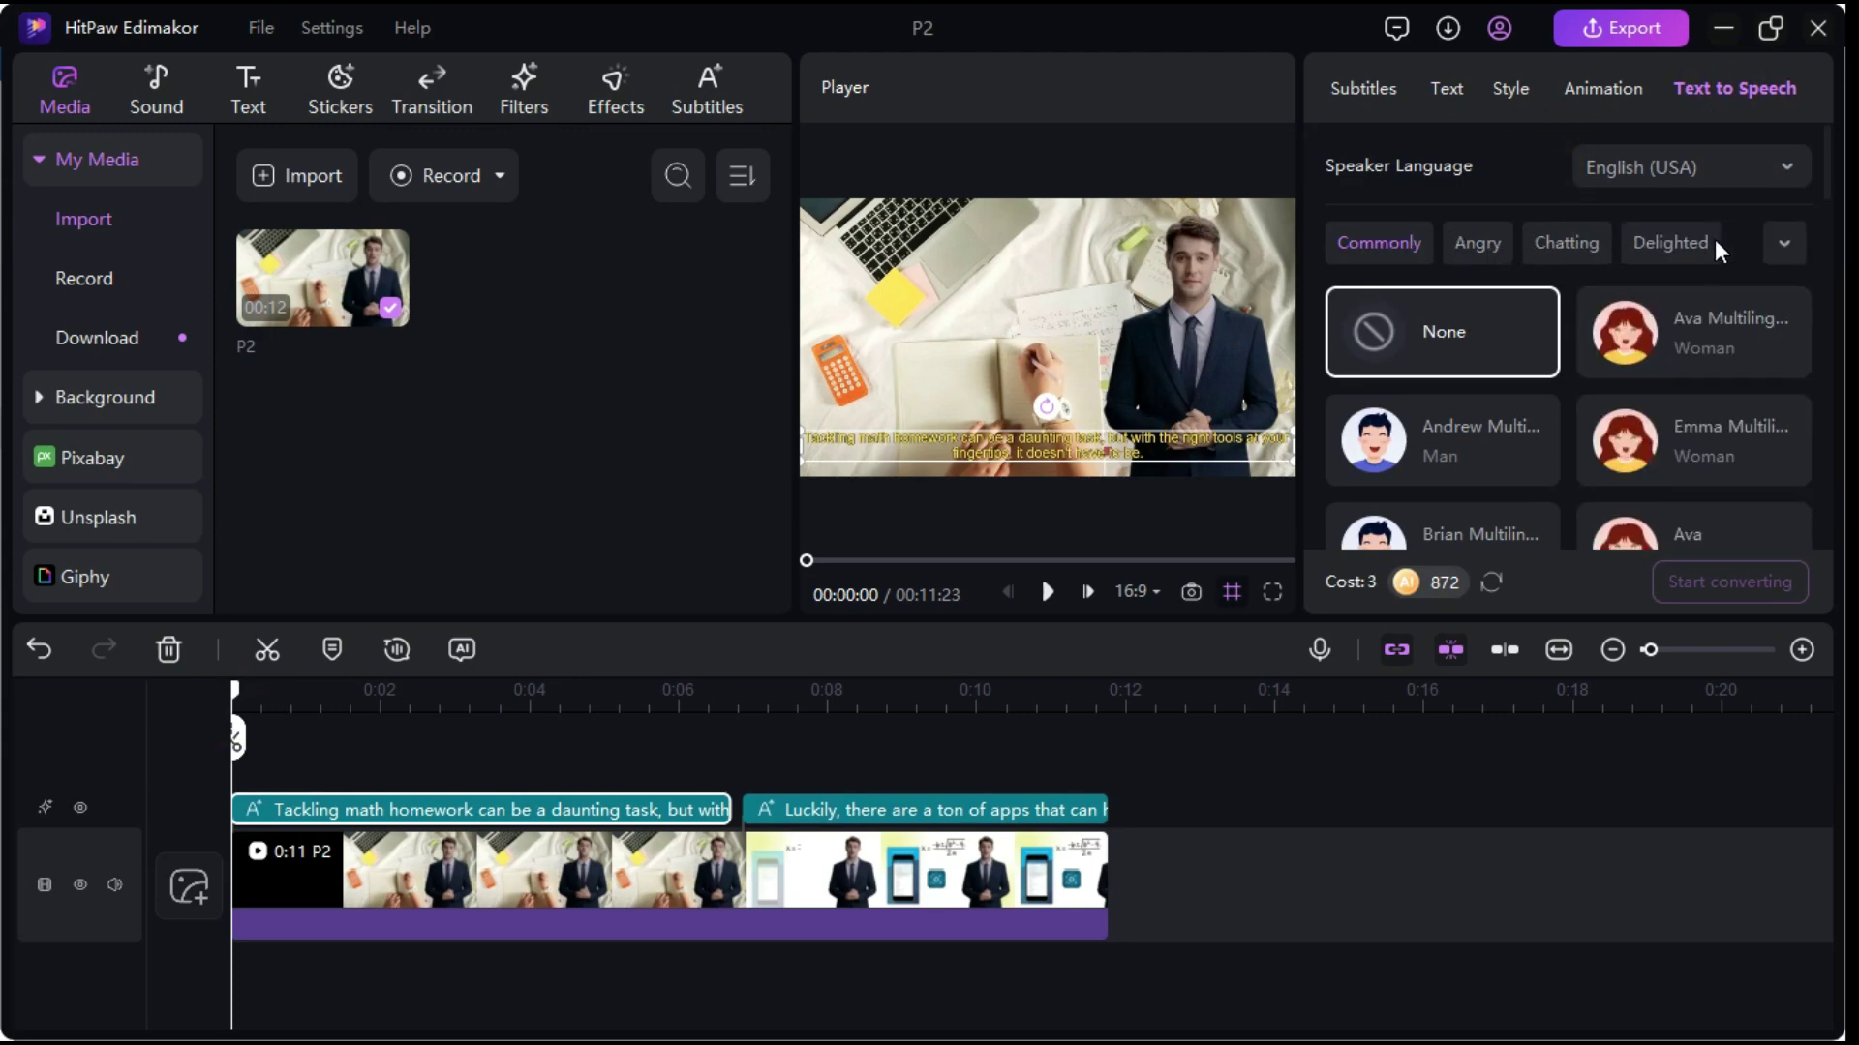
click(1784, 246)
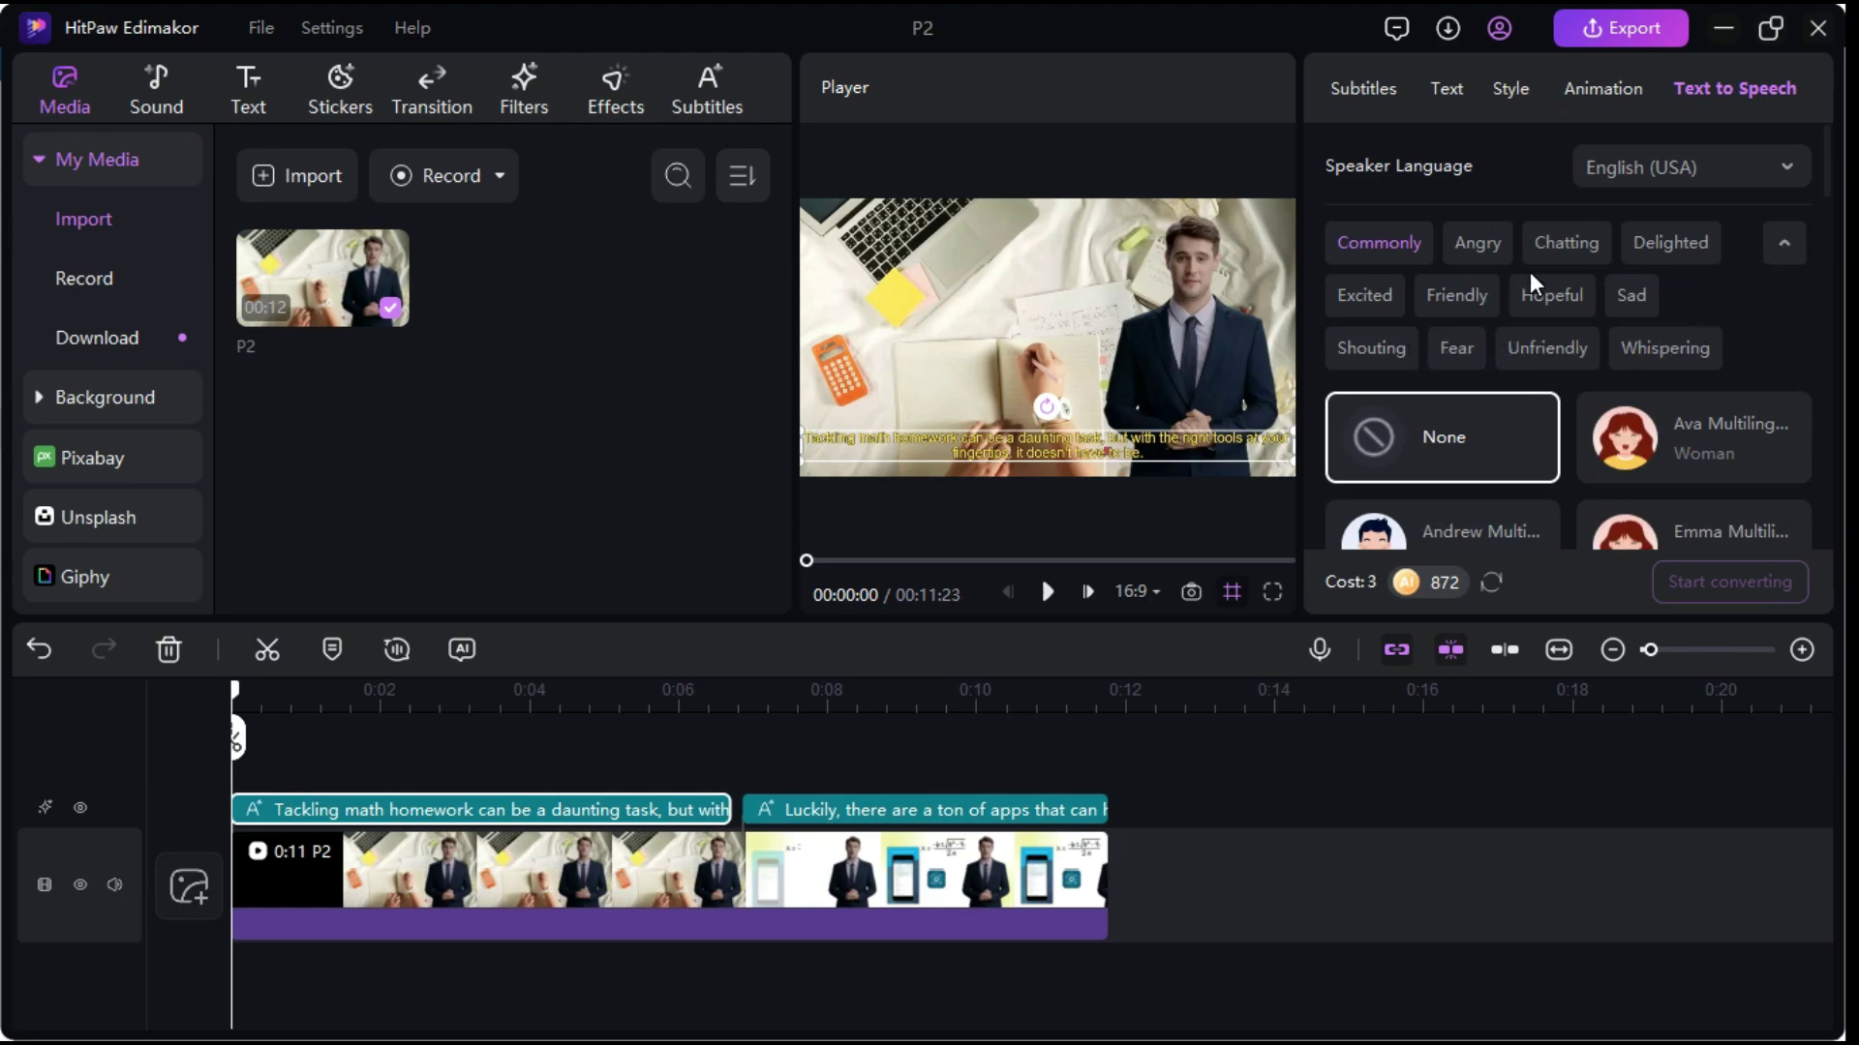
click(1784, 246)
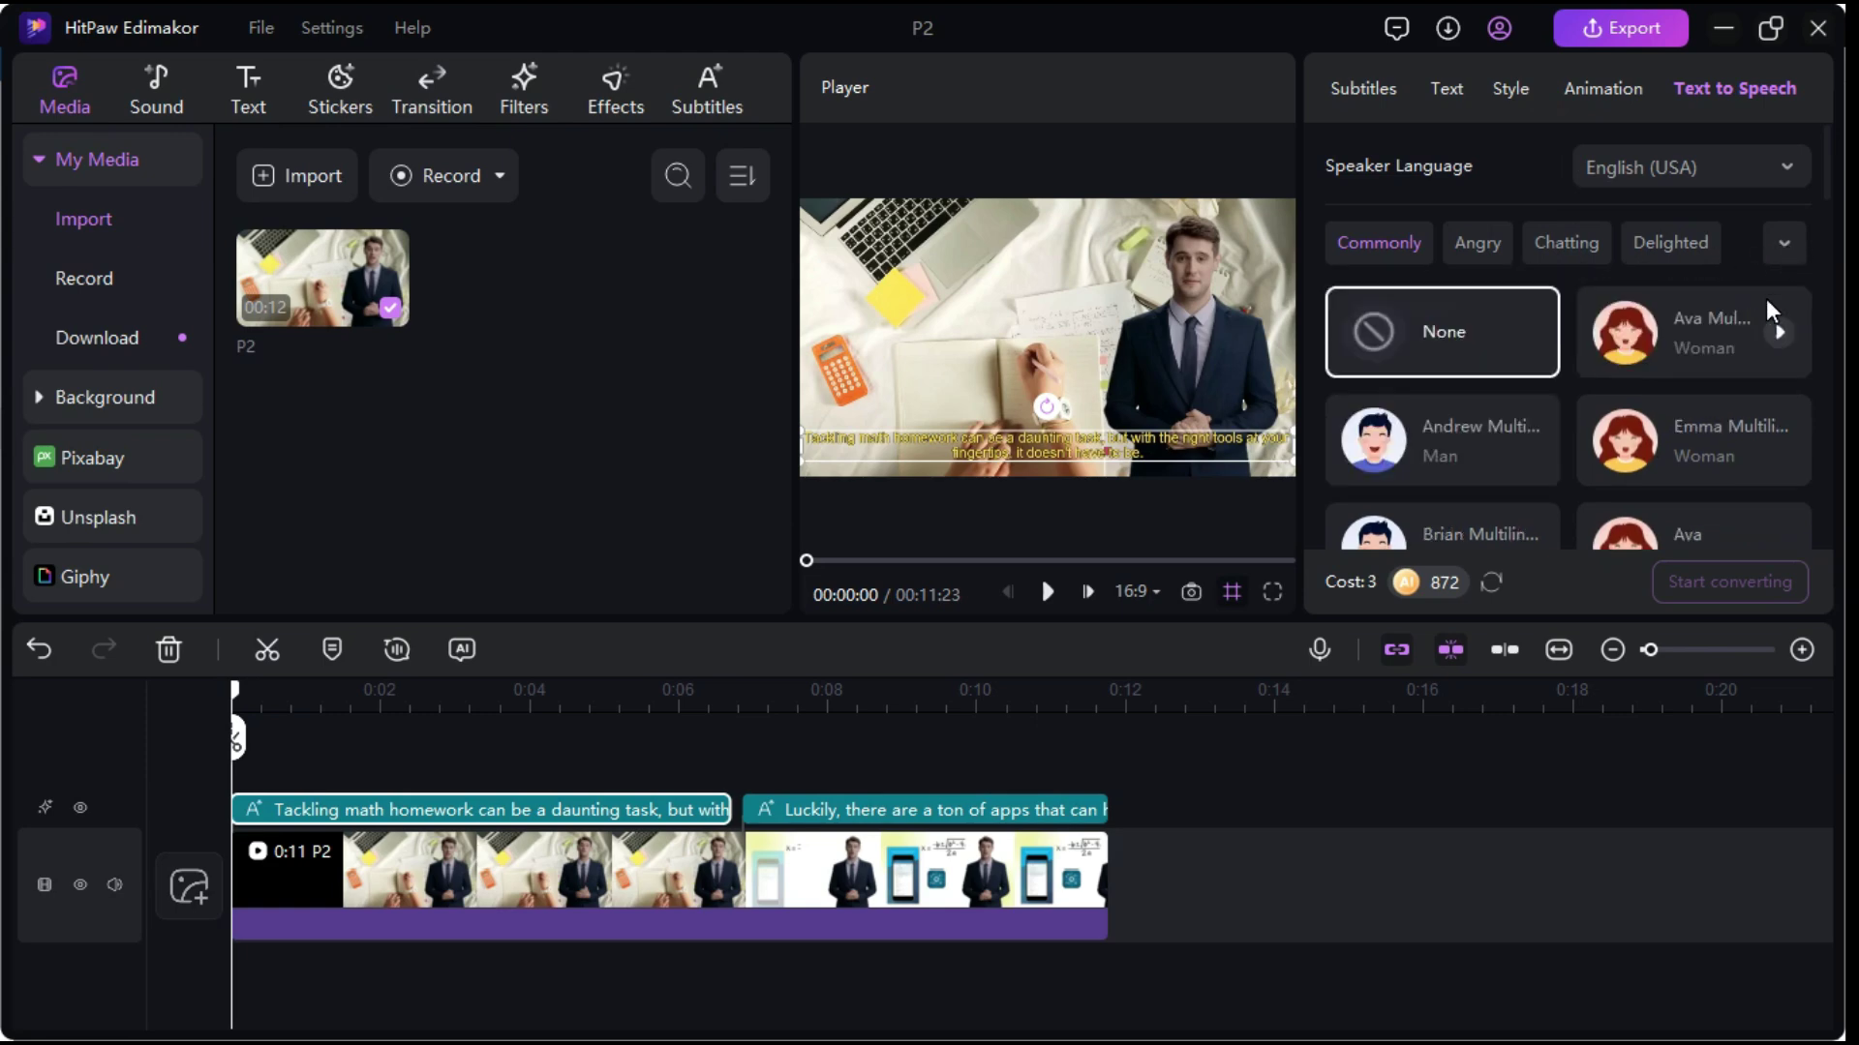
Choose the Andrew voice and start converting the subtitle text to speech.
scroll(1722, 328, down, 3)
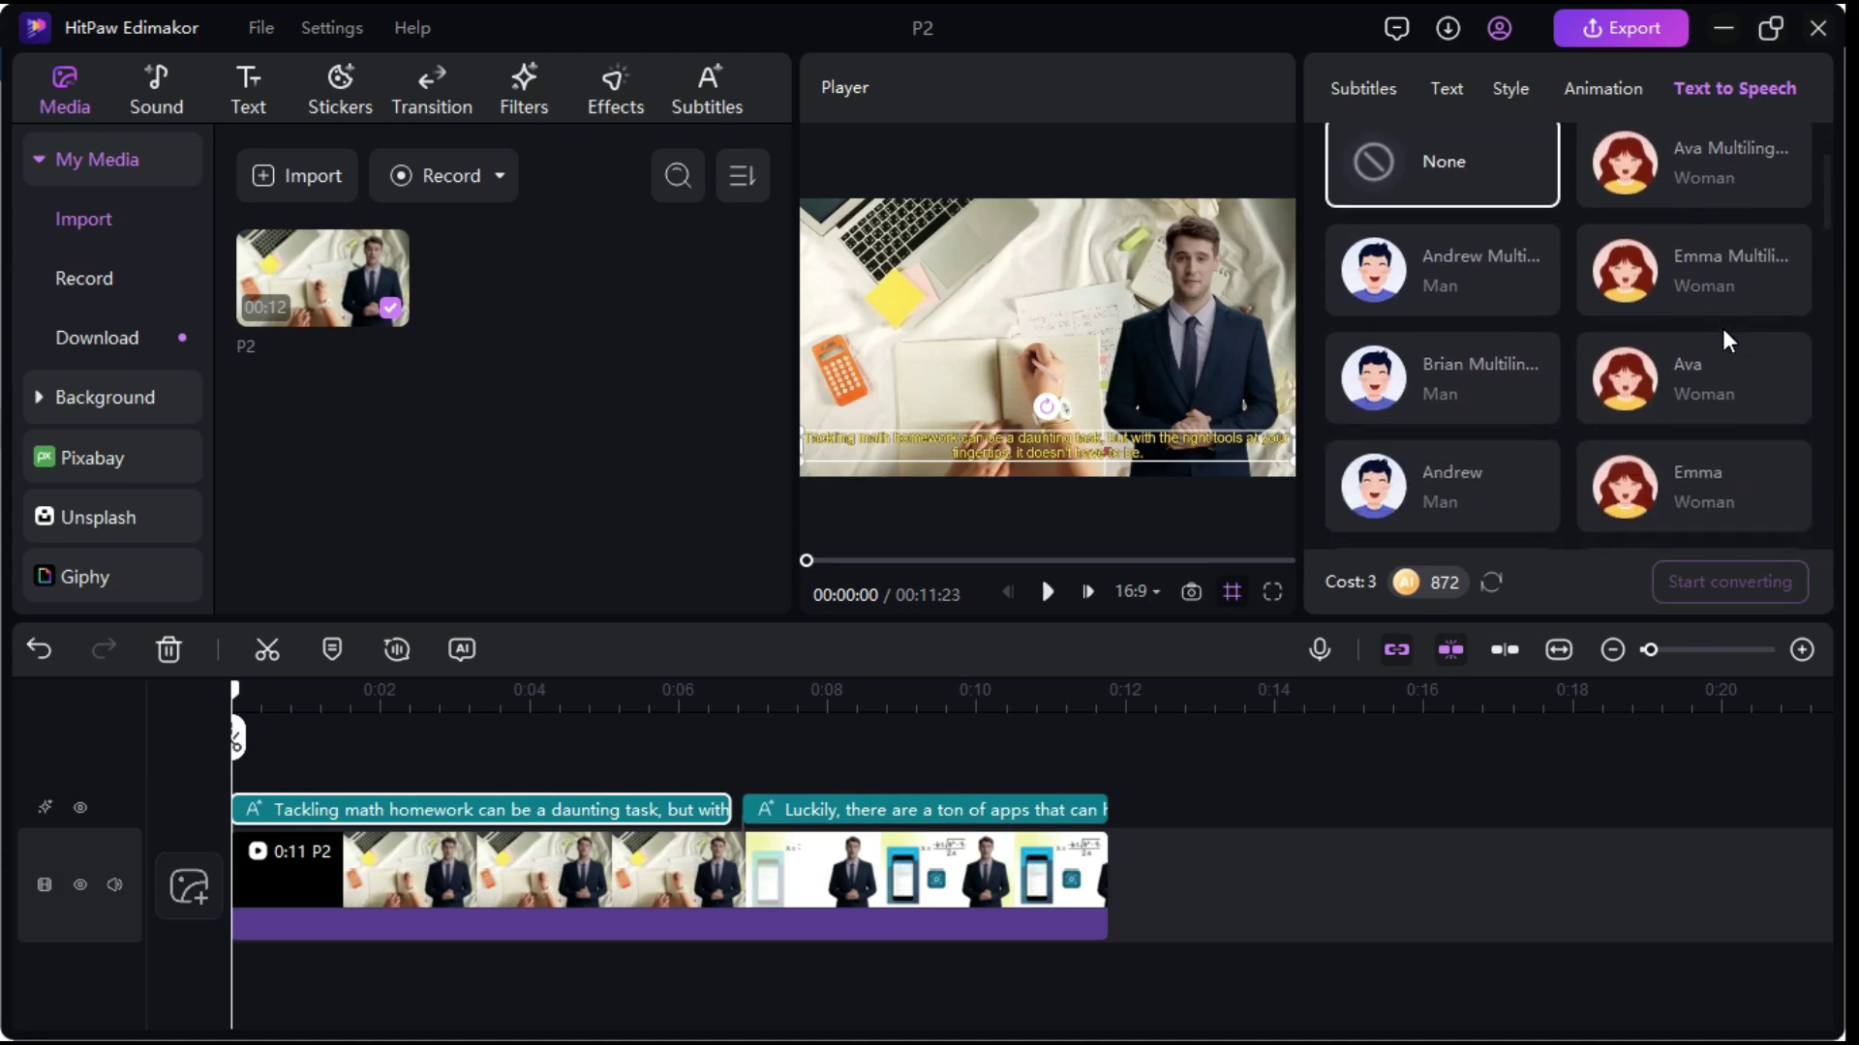
scroll(1722, 328, down, 2)
scroll(1722, 331, down, 3)
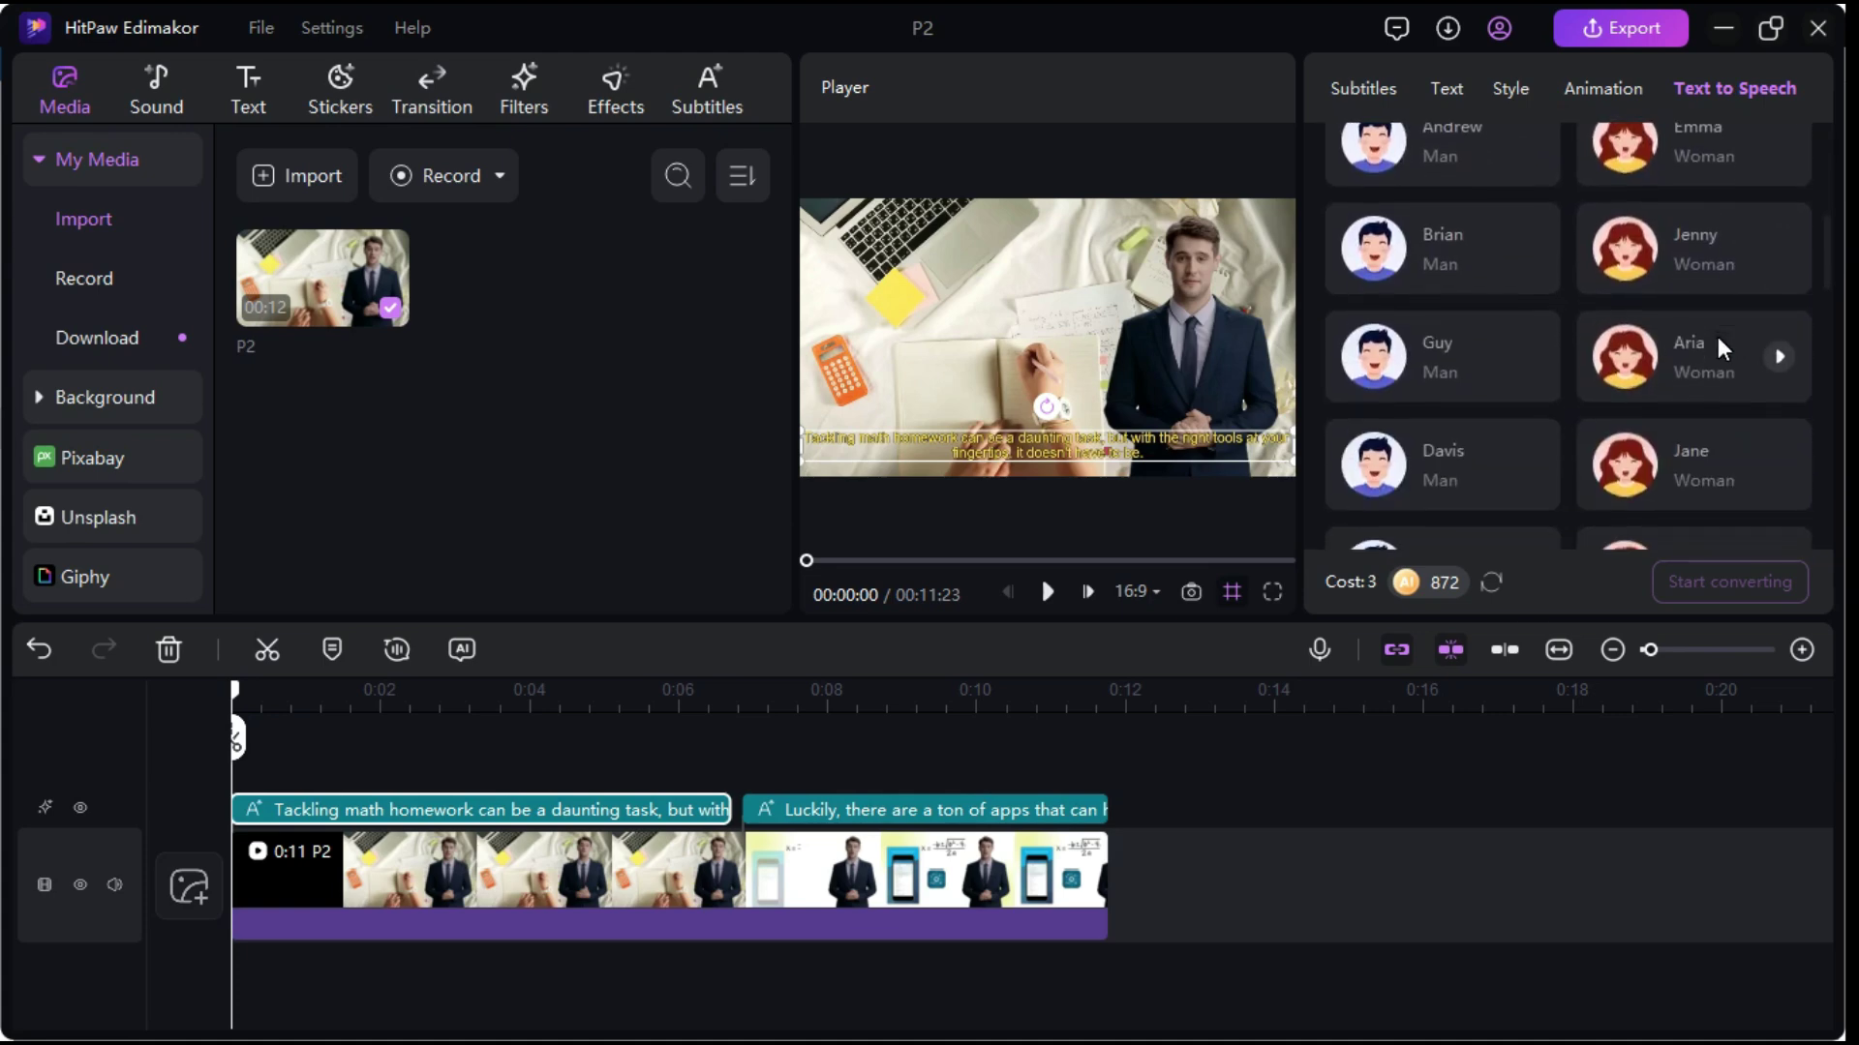
scroll(1694, 344, up, 8)
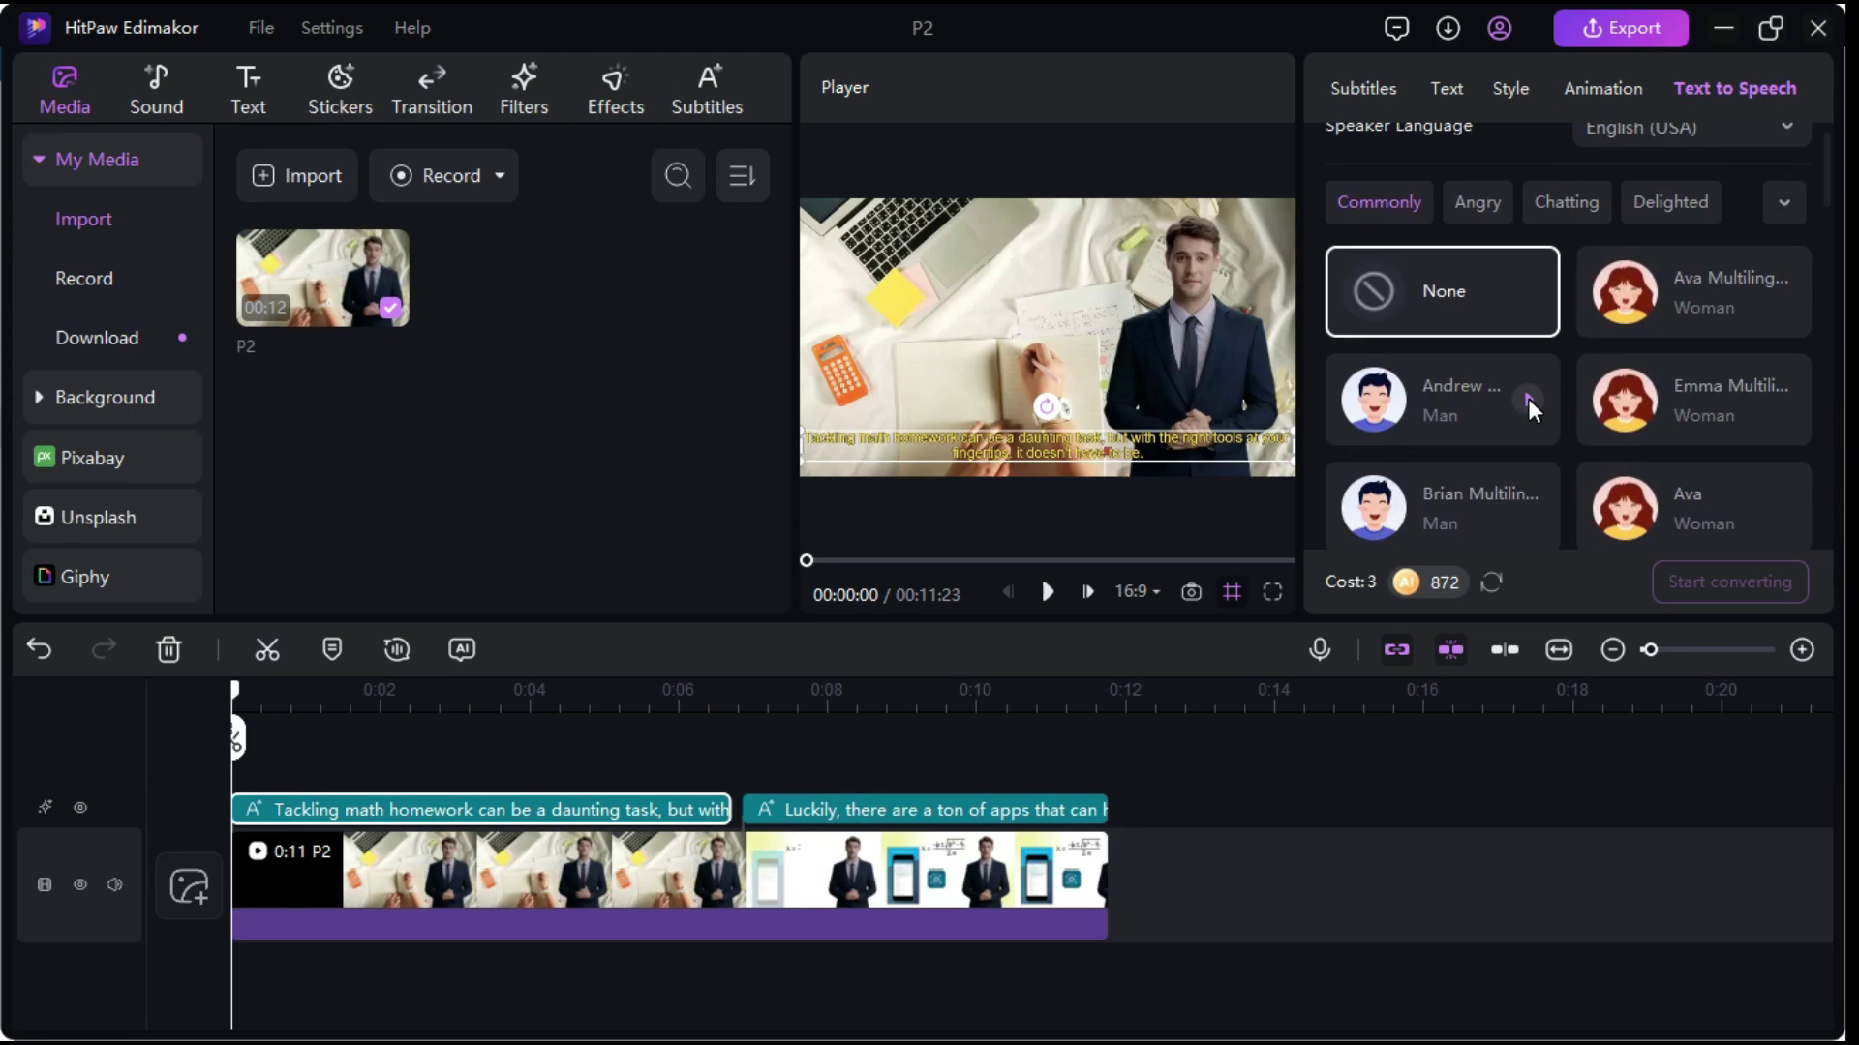
click(1529, 403)
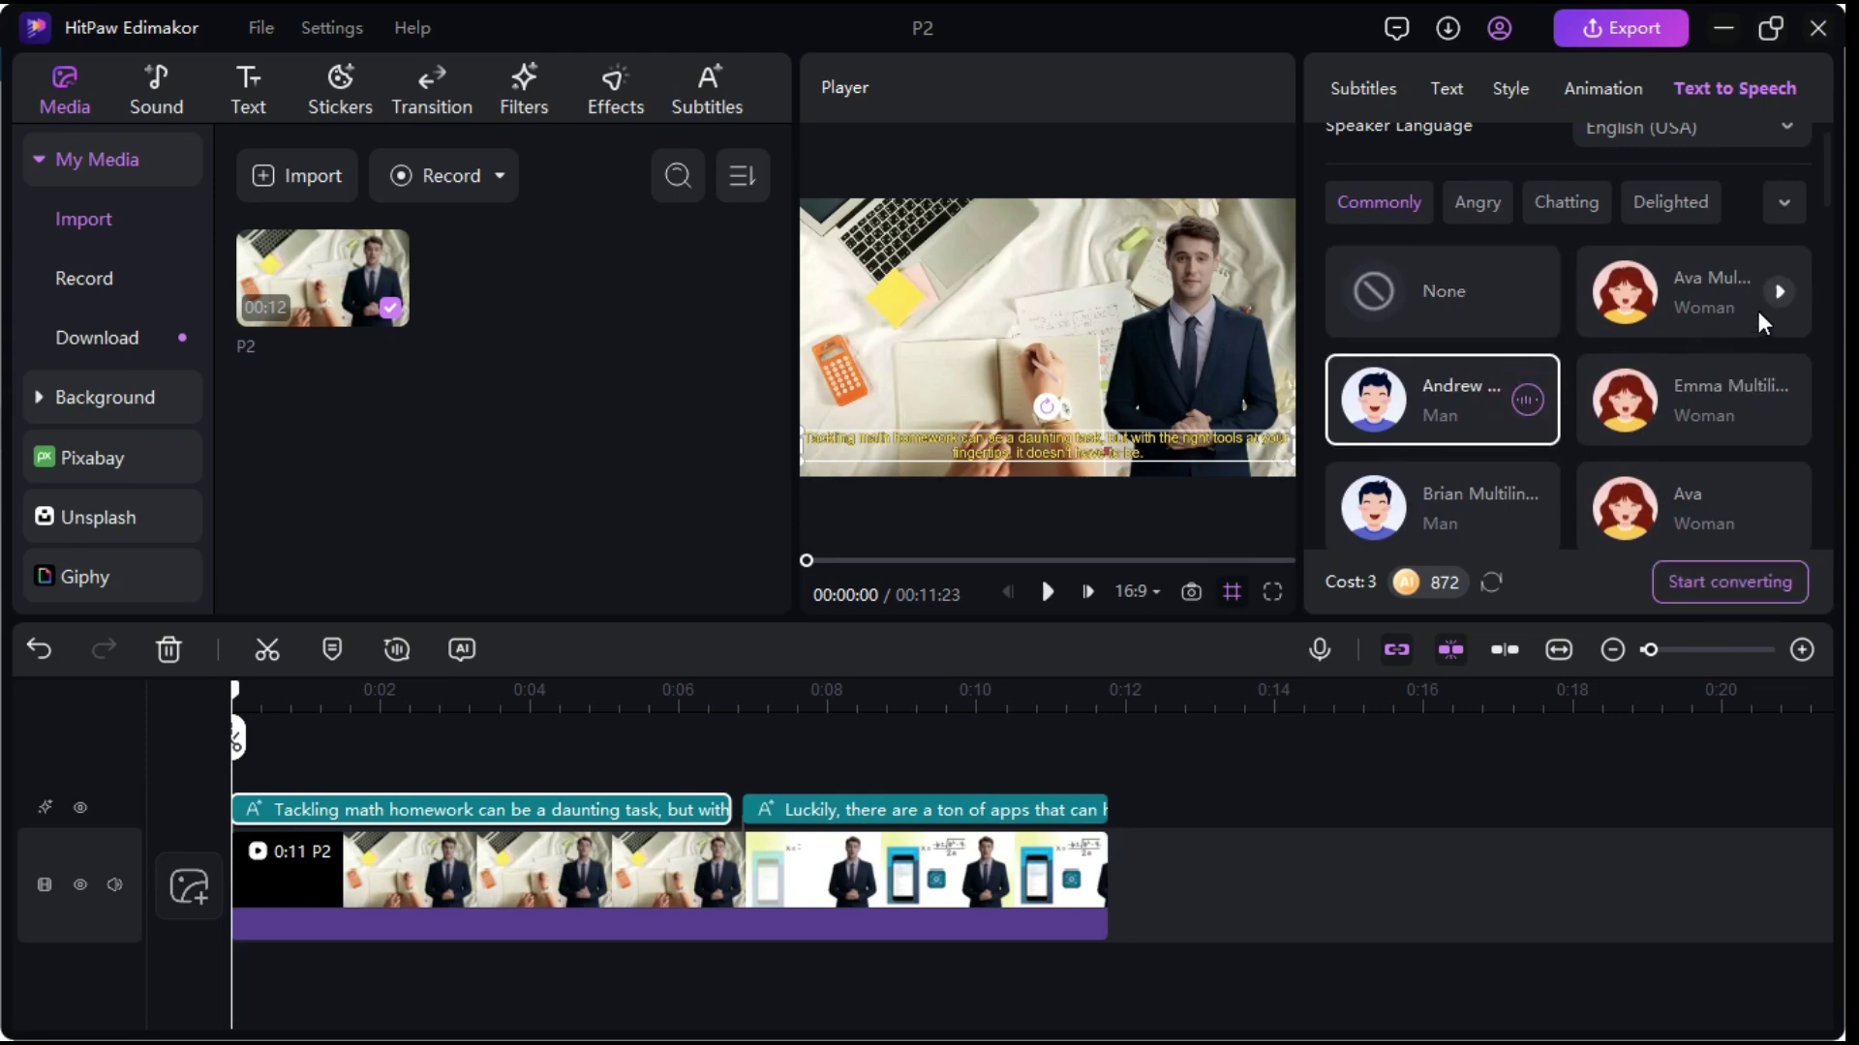
click(1779, 293)
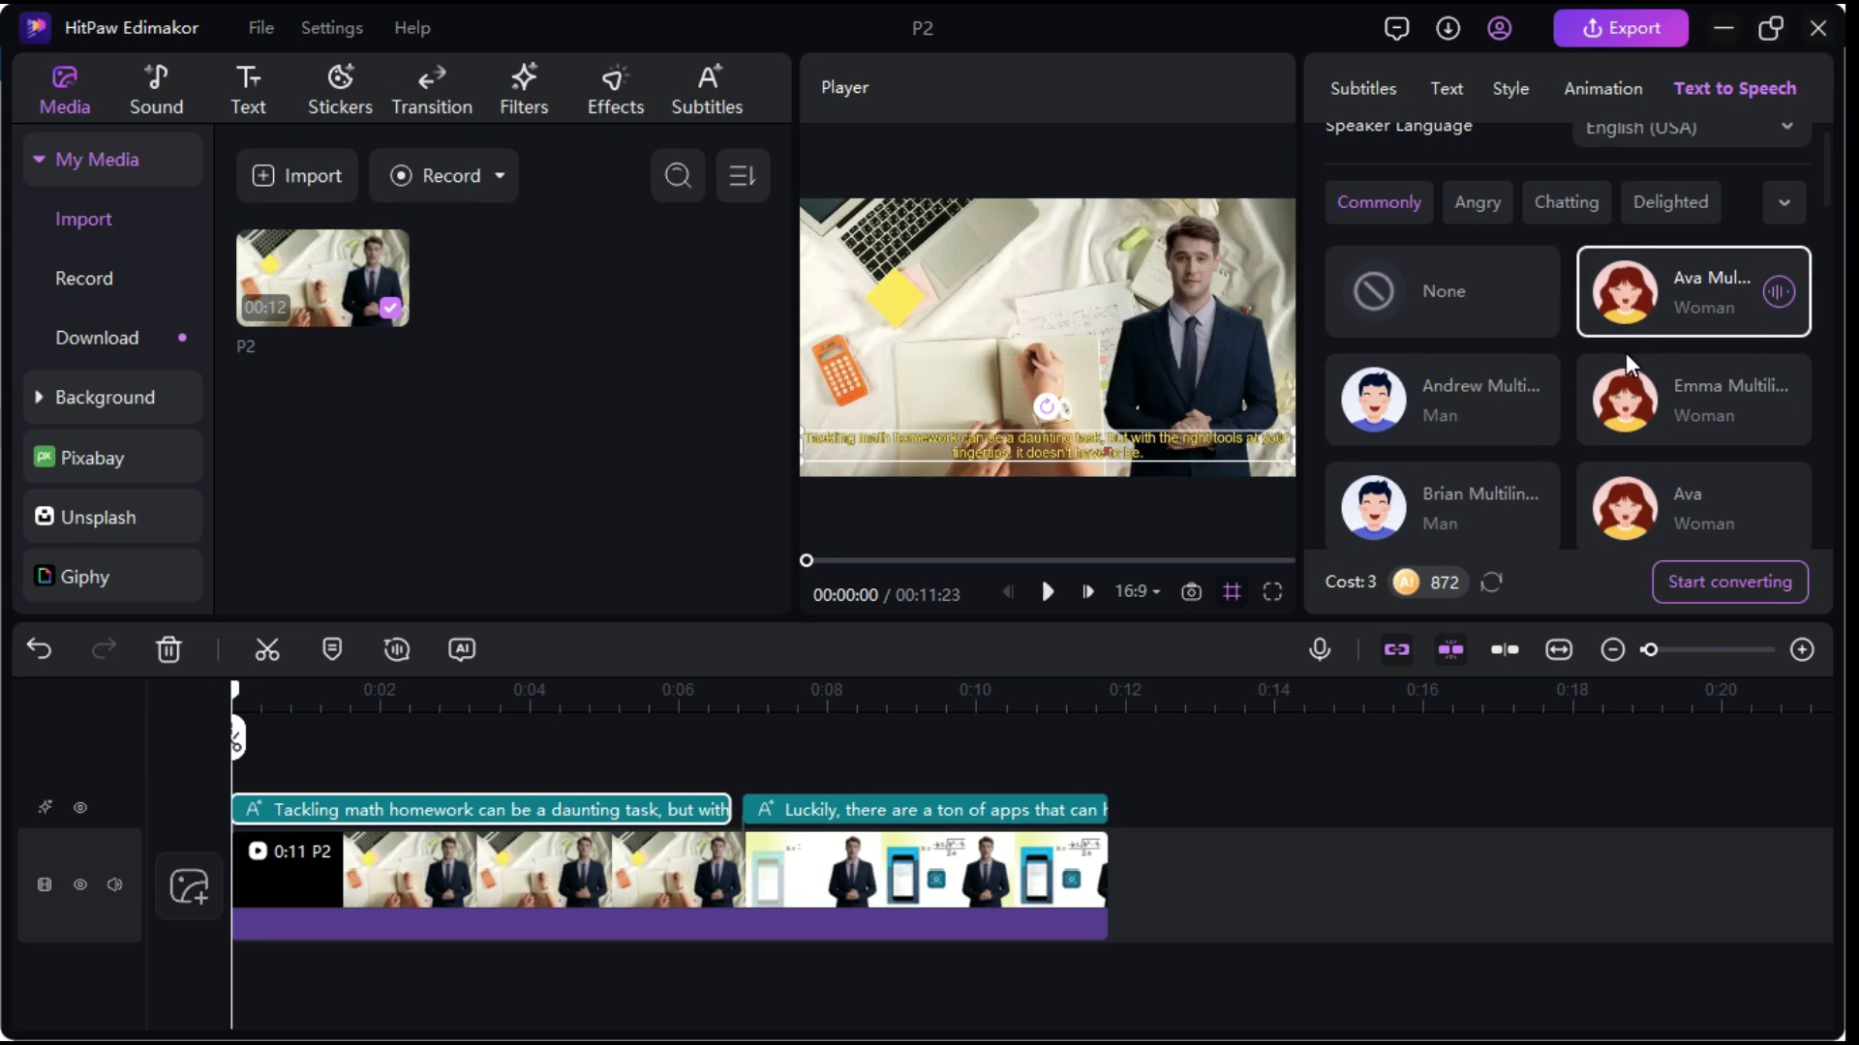
scroll(1626, 361, down, 2)
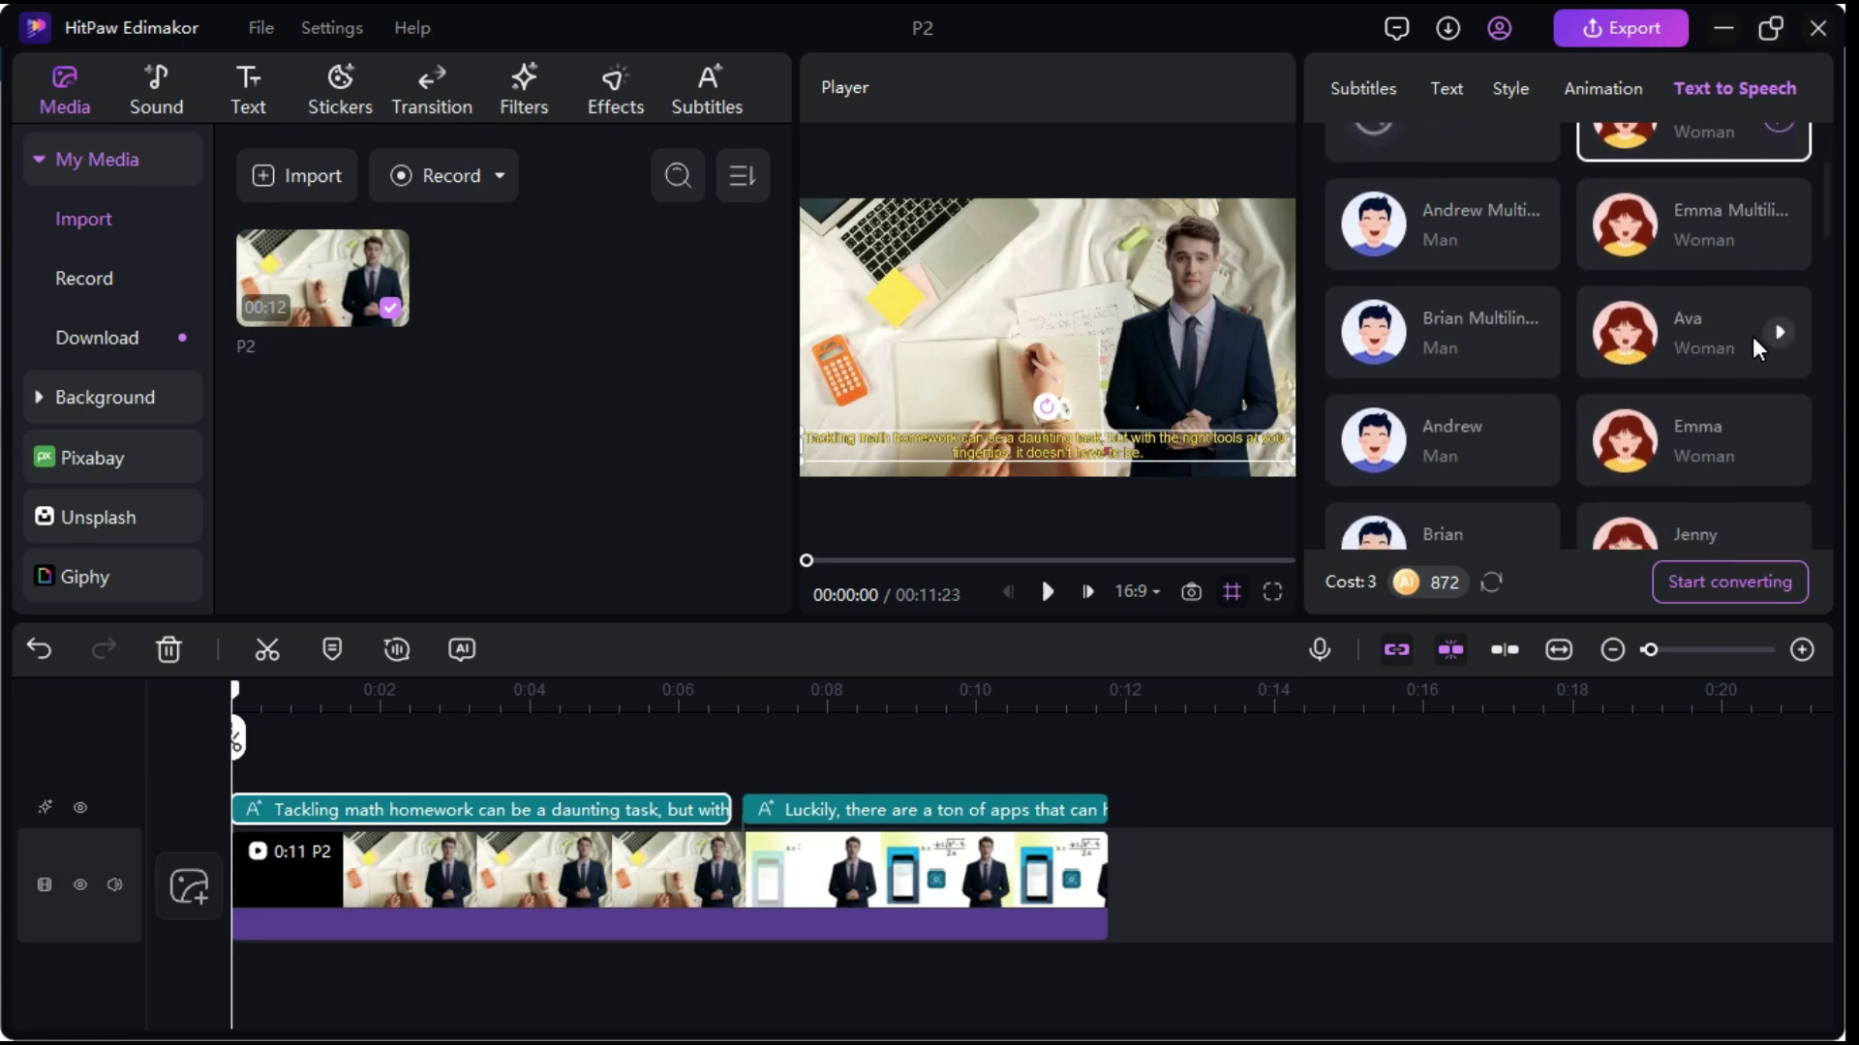
scroll(1741, 343, down, 2)
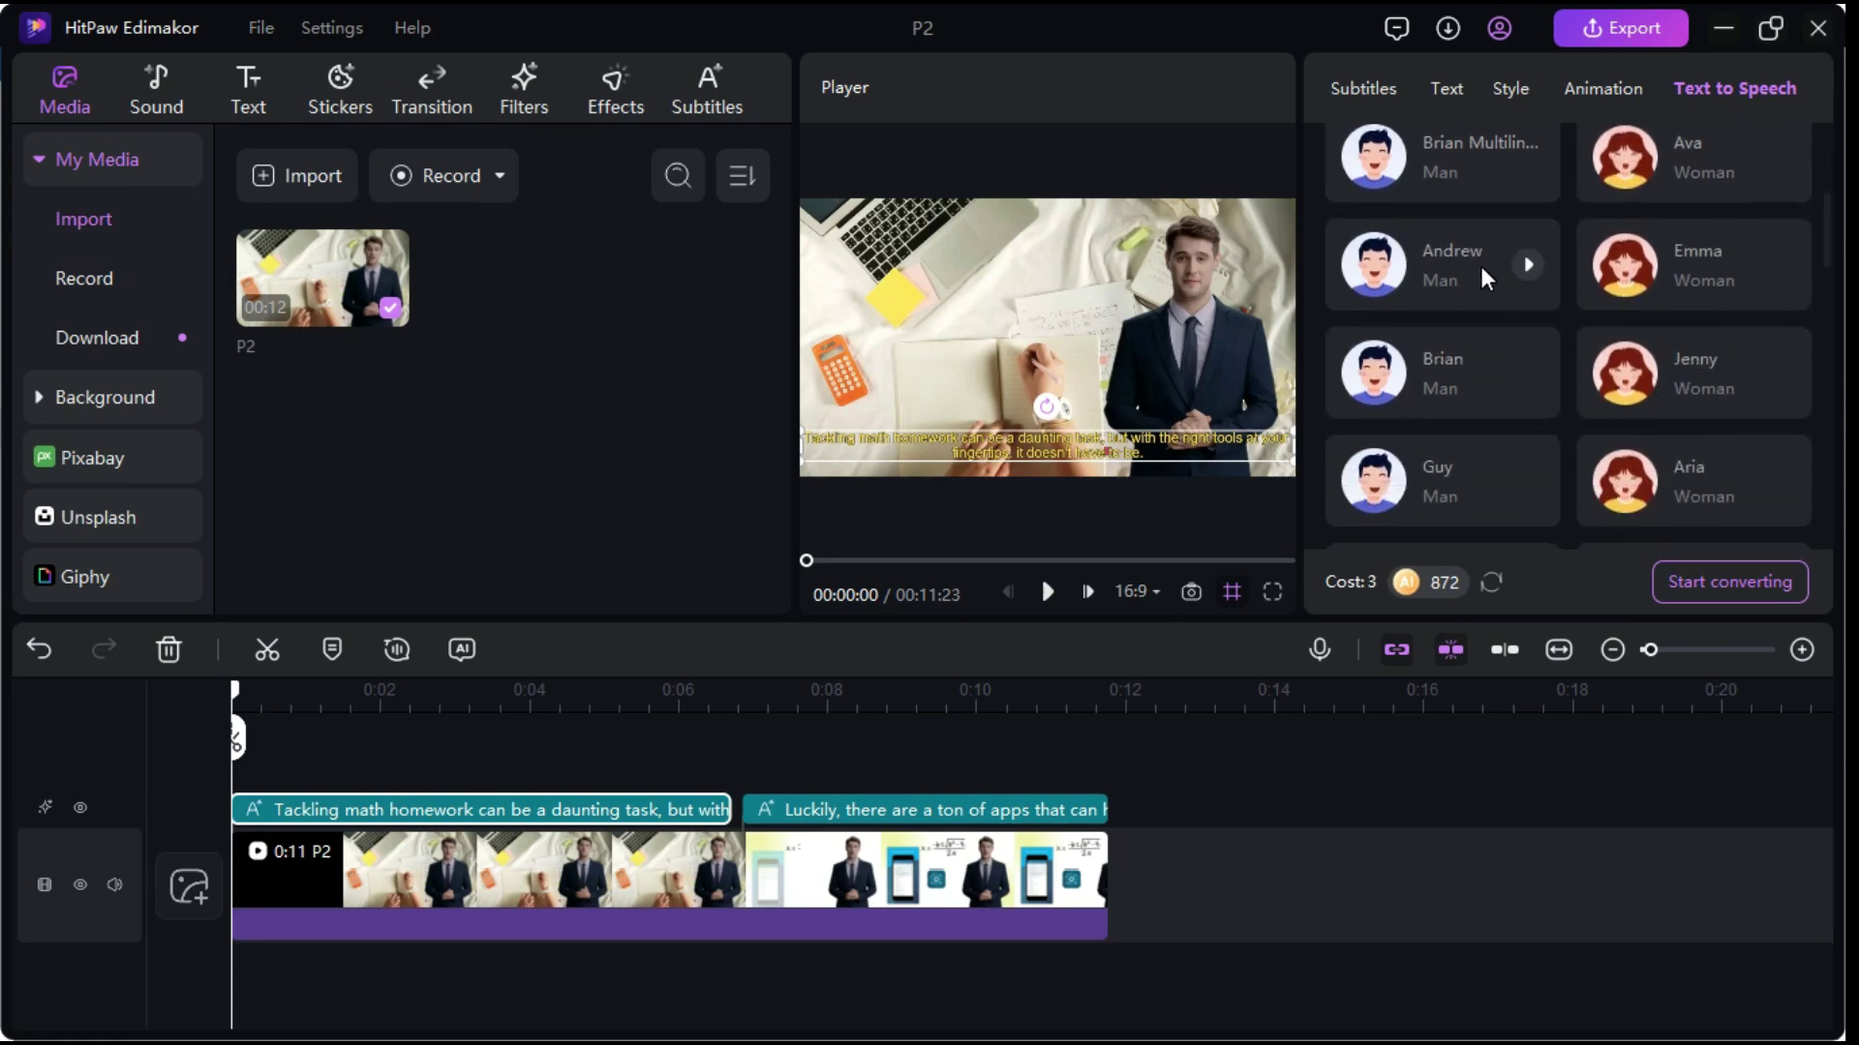
click(1524, 269)
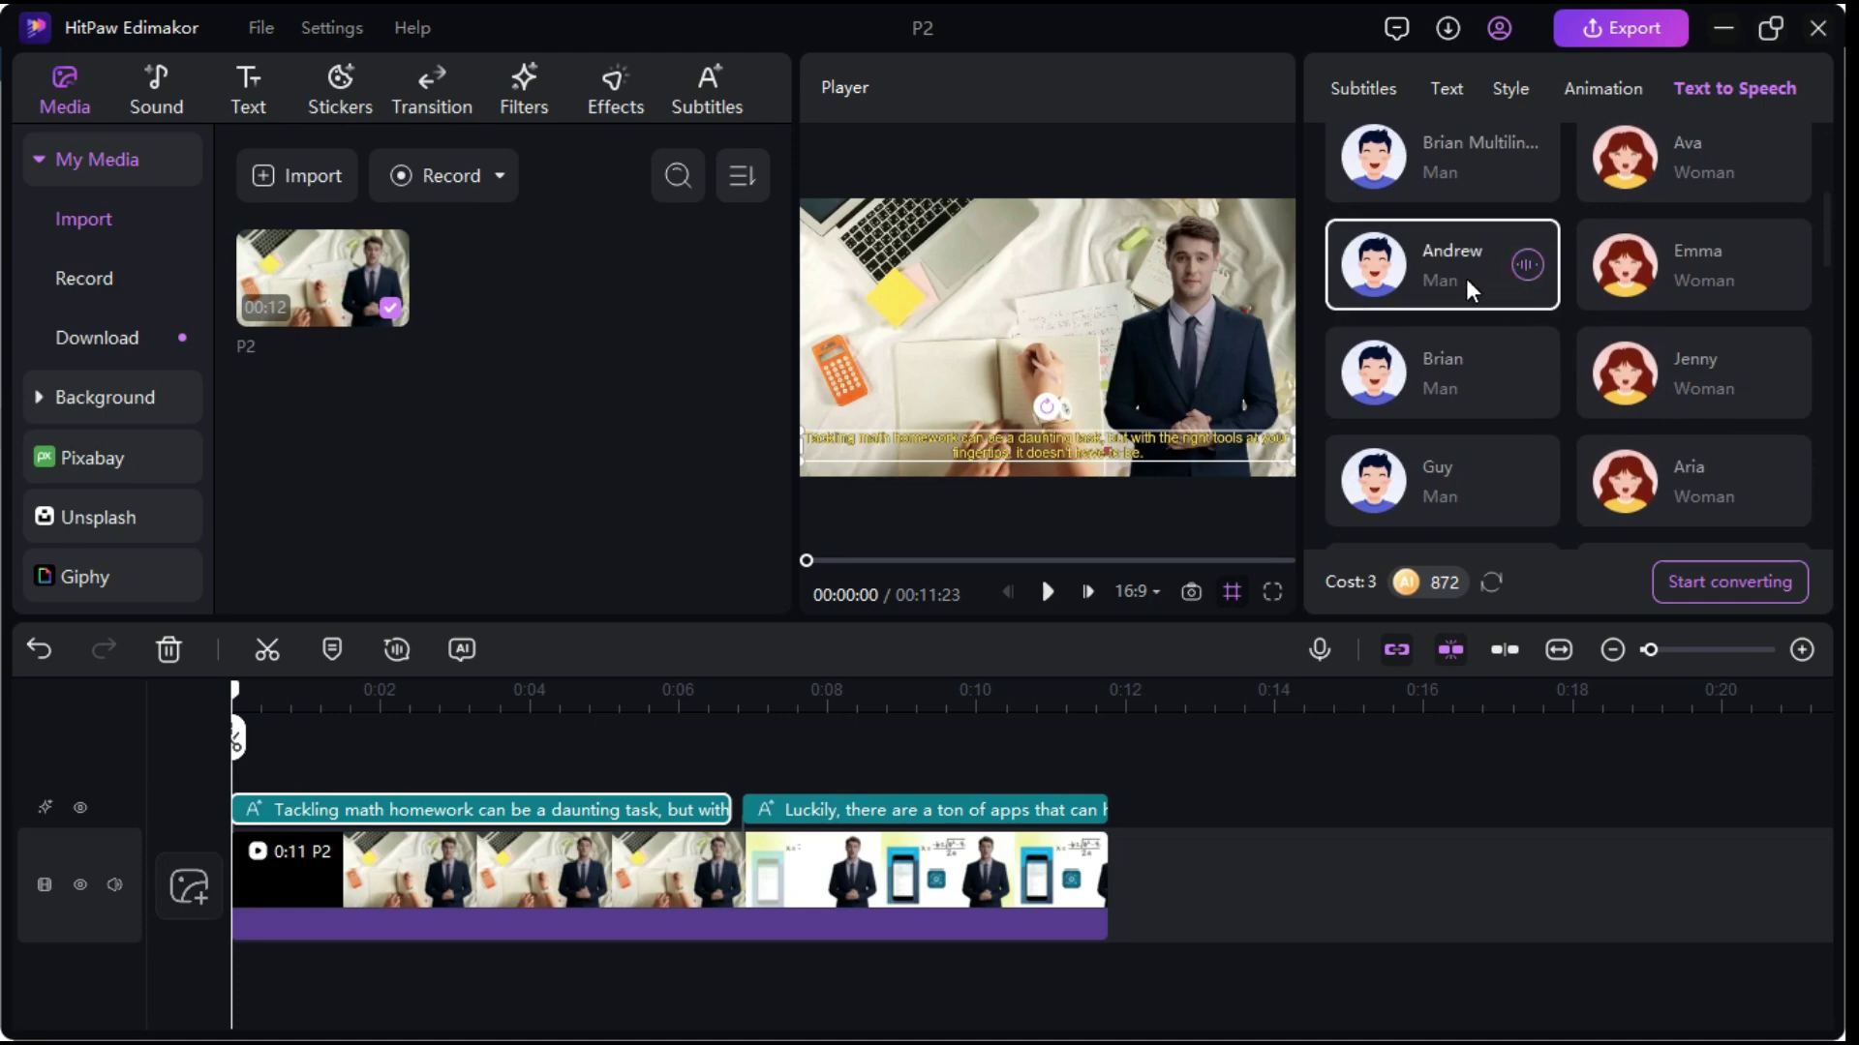
click(1722, 583)
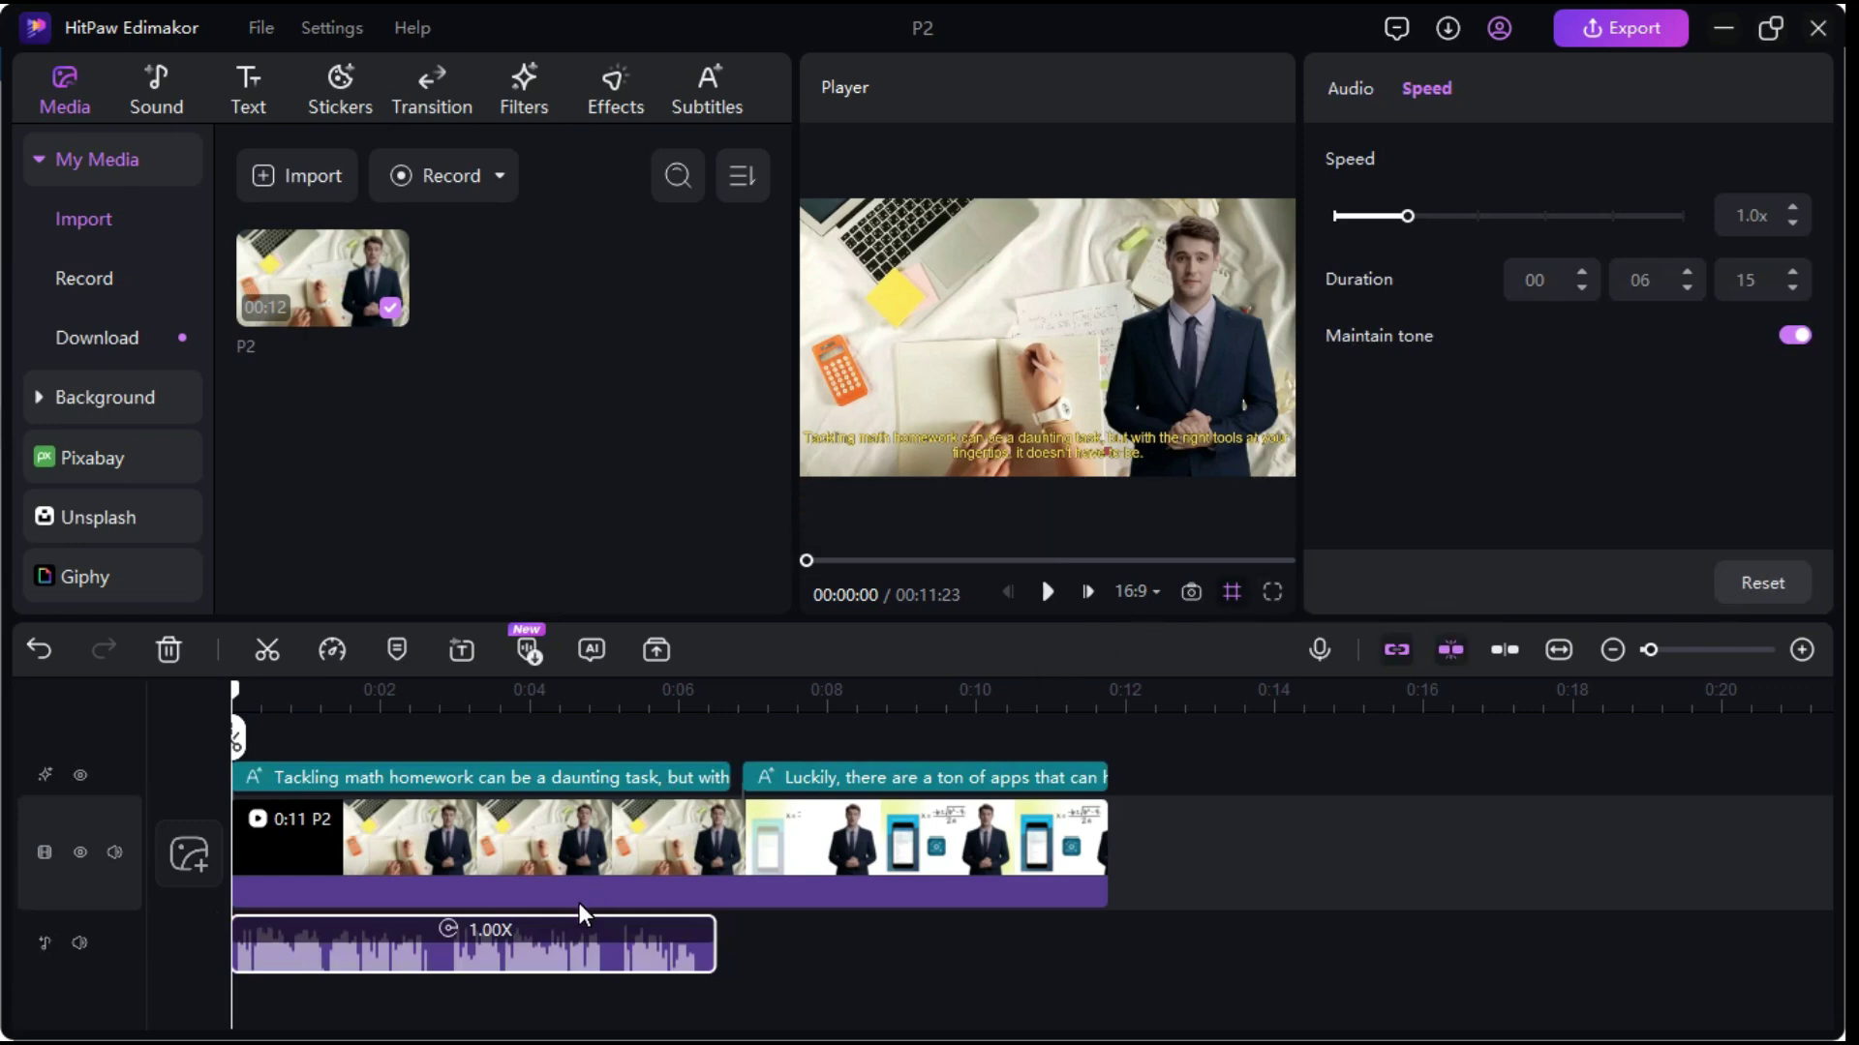
Play back the 0:06 voiceover of the first subtitle, pausing around the 6-second mark.
click(1047, 592)
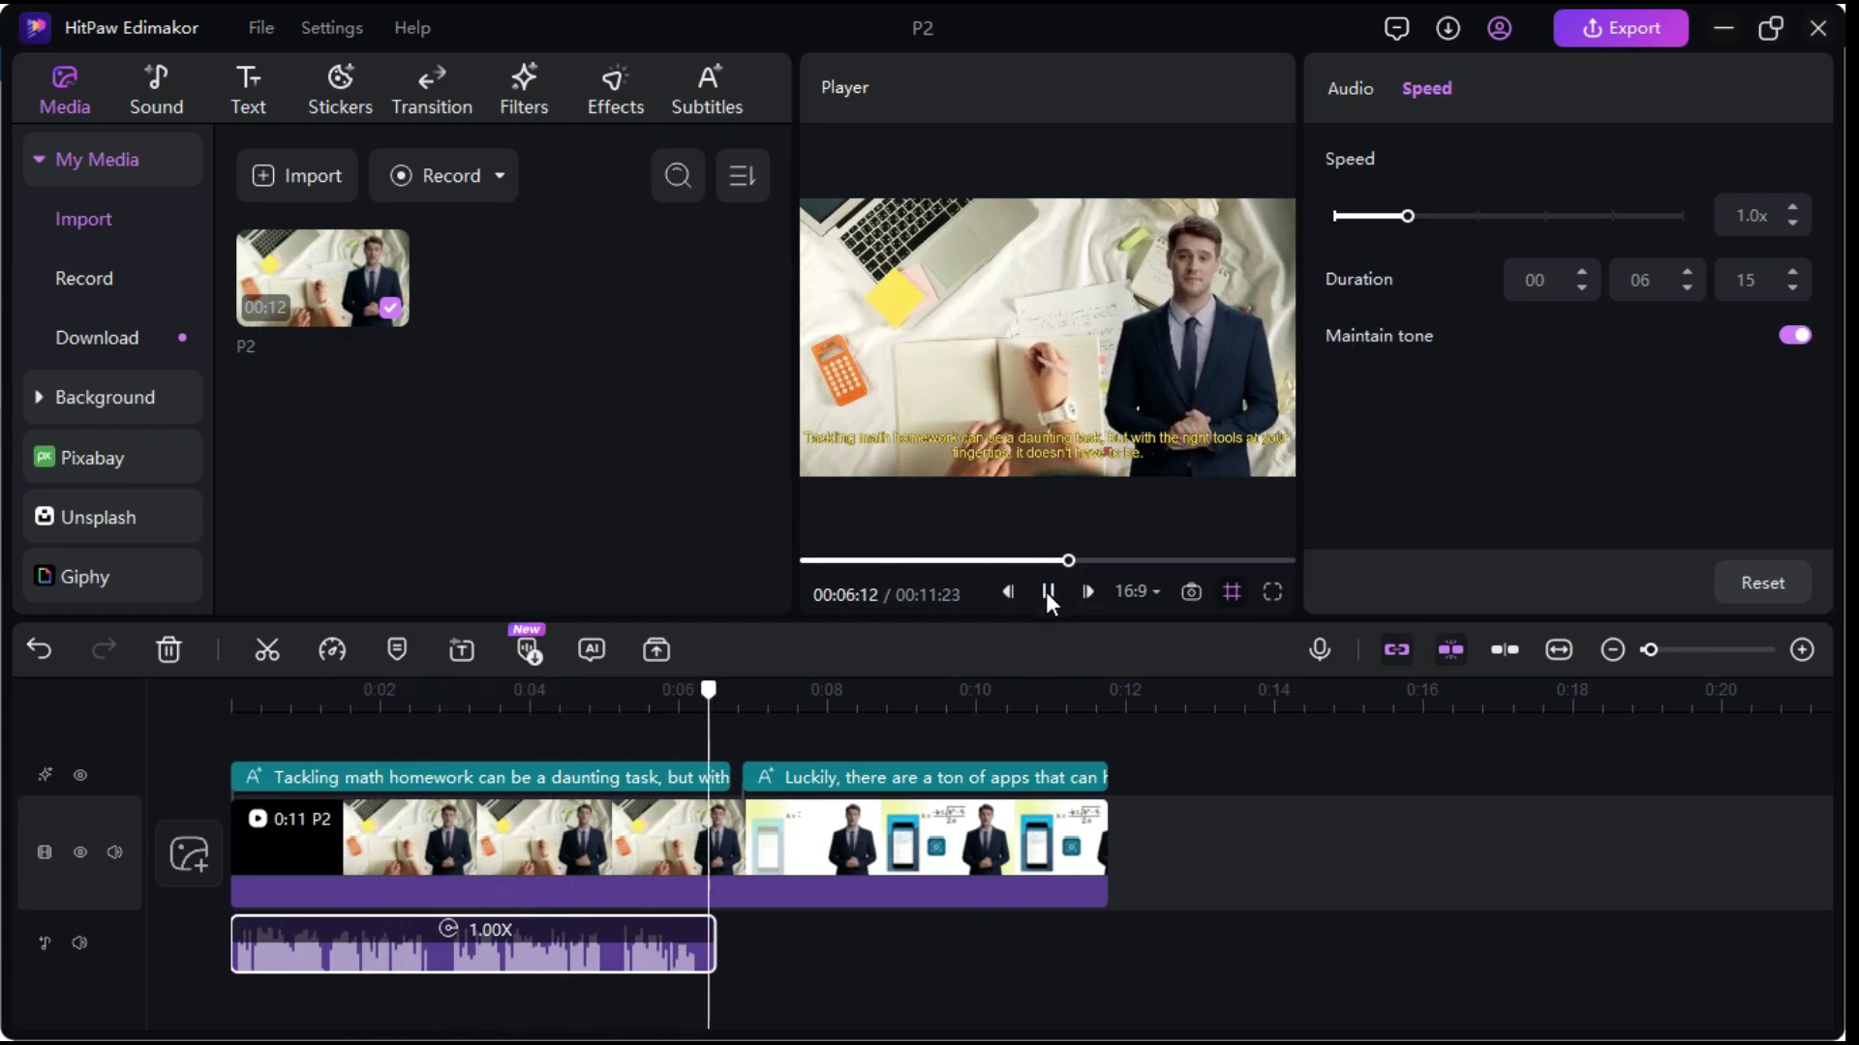
click(1046, 590)
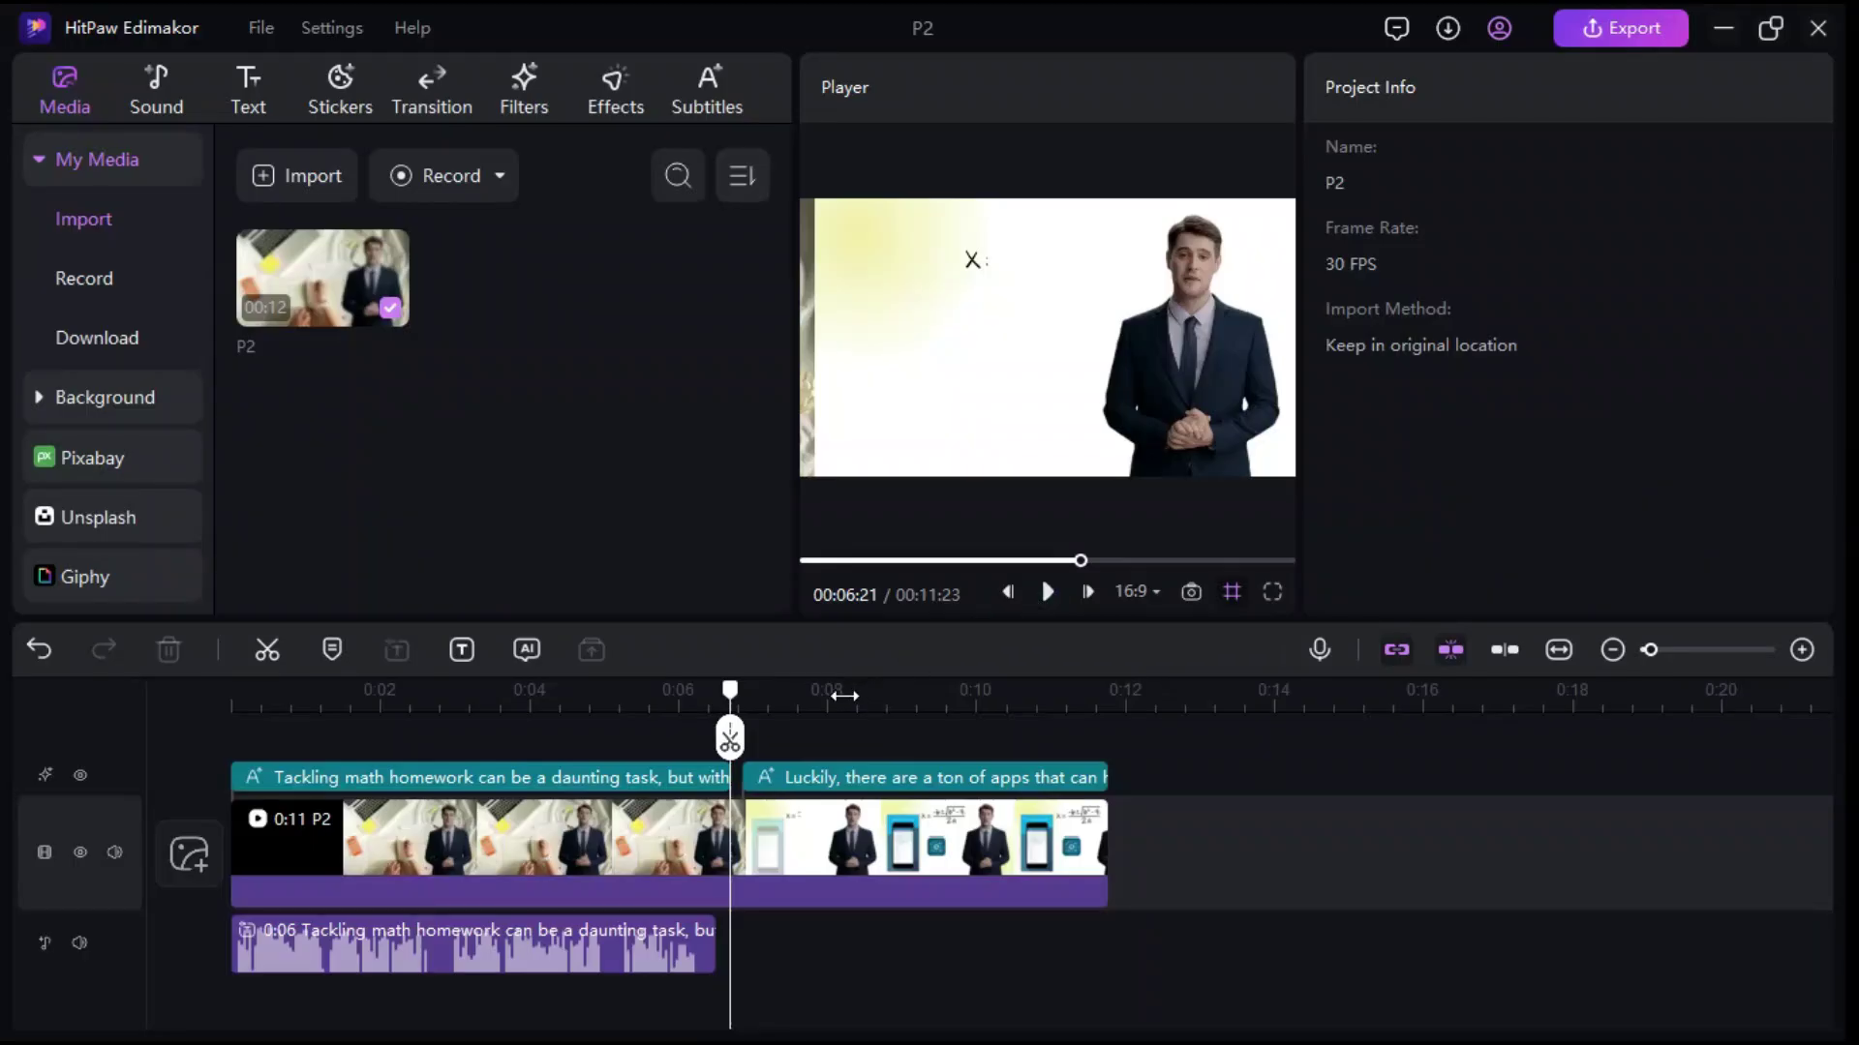
Blur the P2 clip's background at 50%, keeping Remove Background switched off.
click(903, 832)
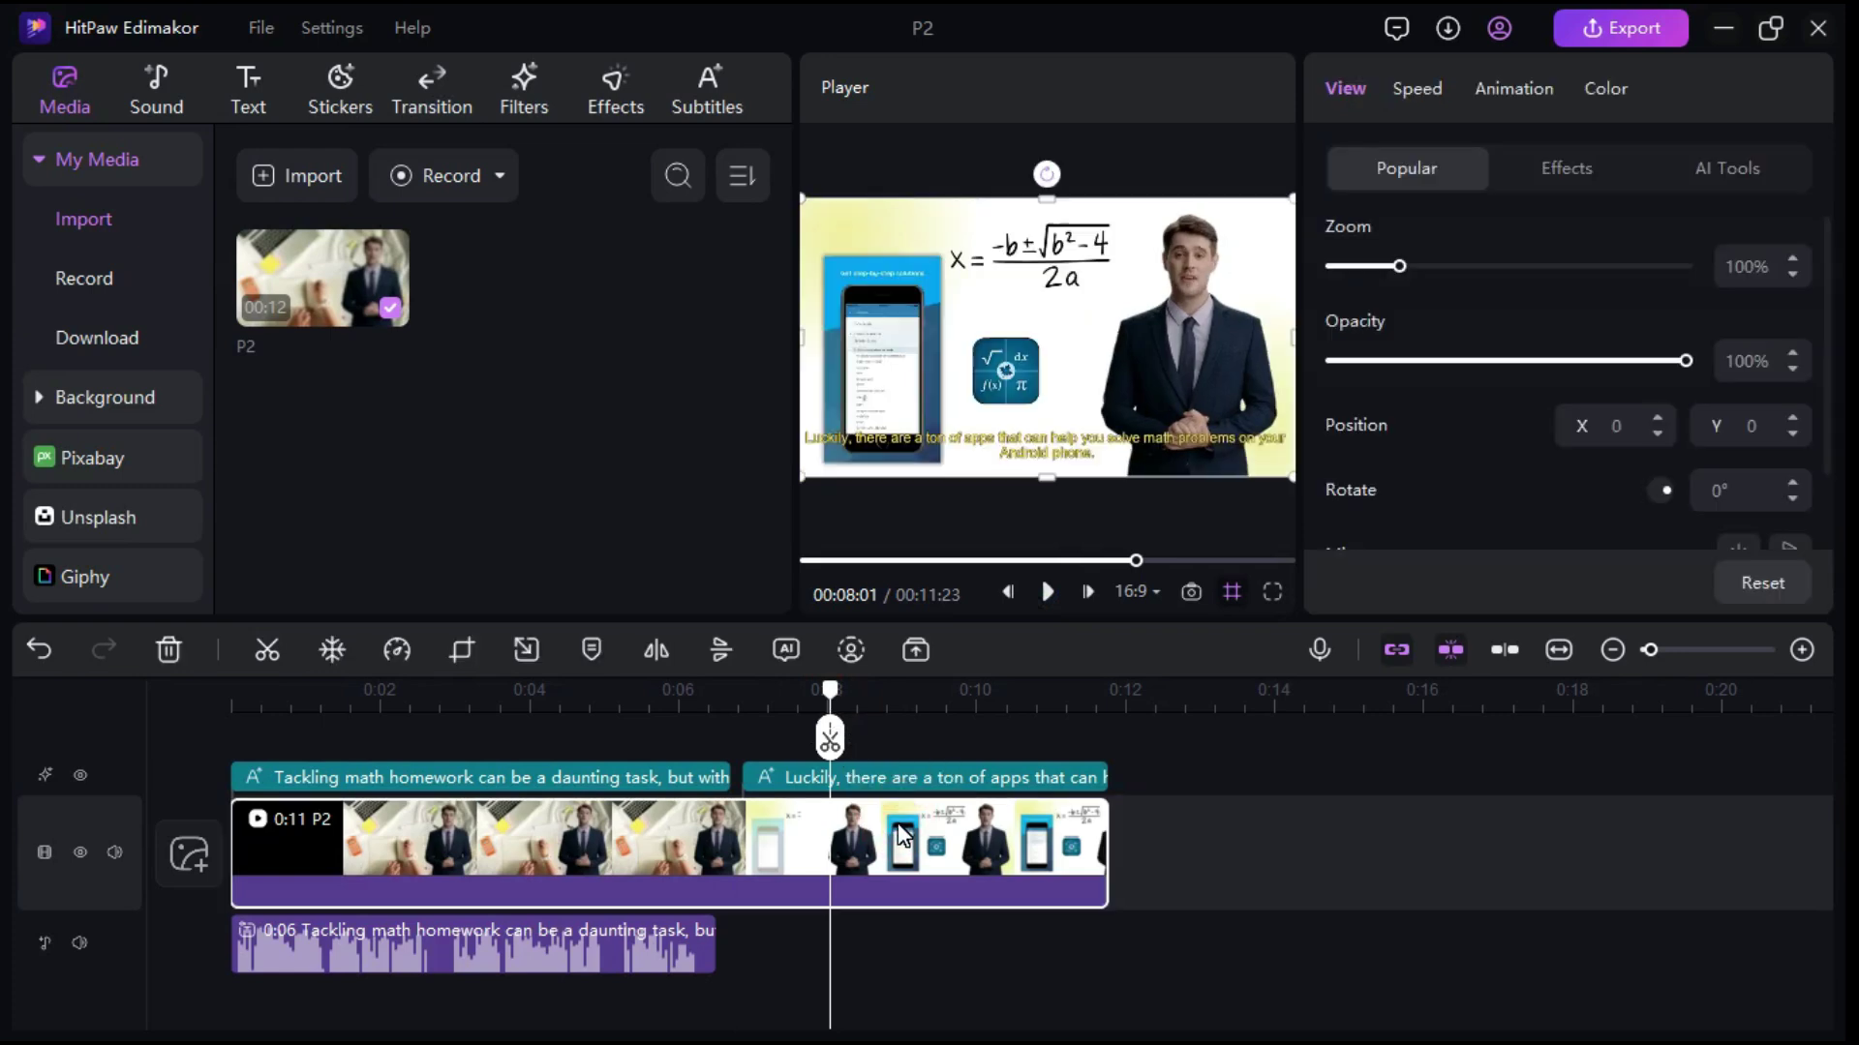
click(1735, 169)
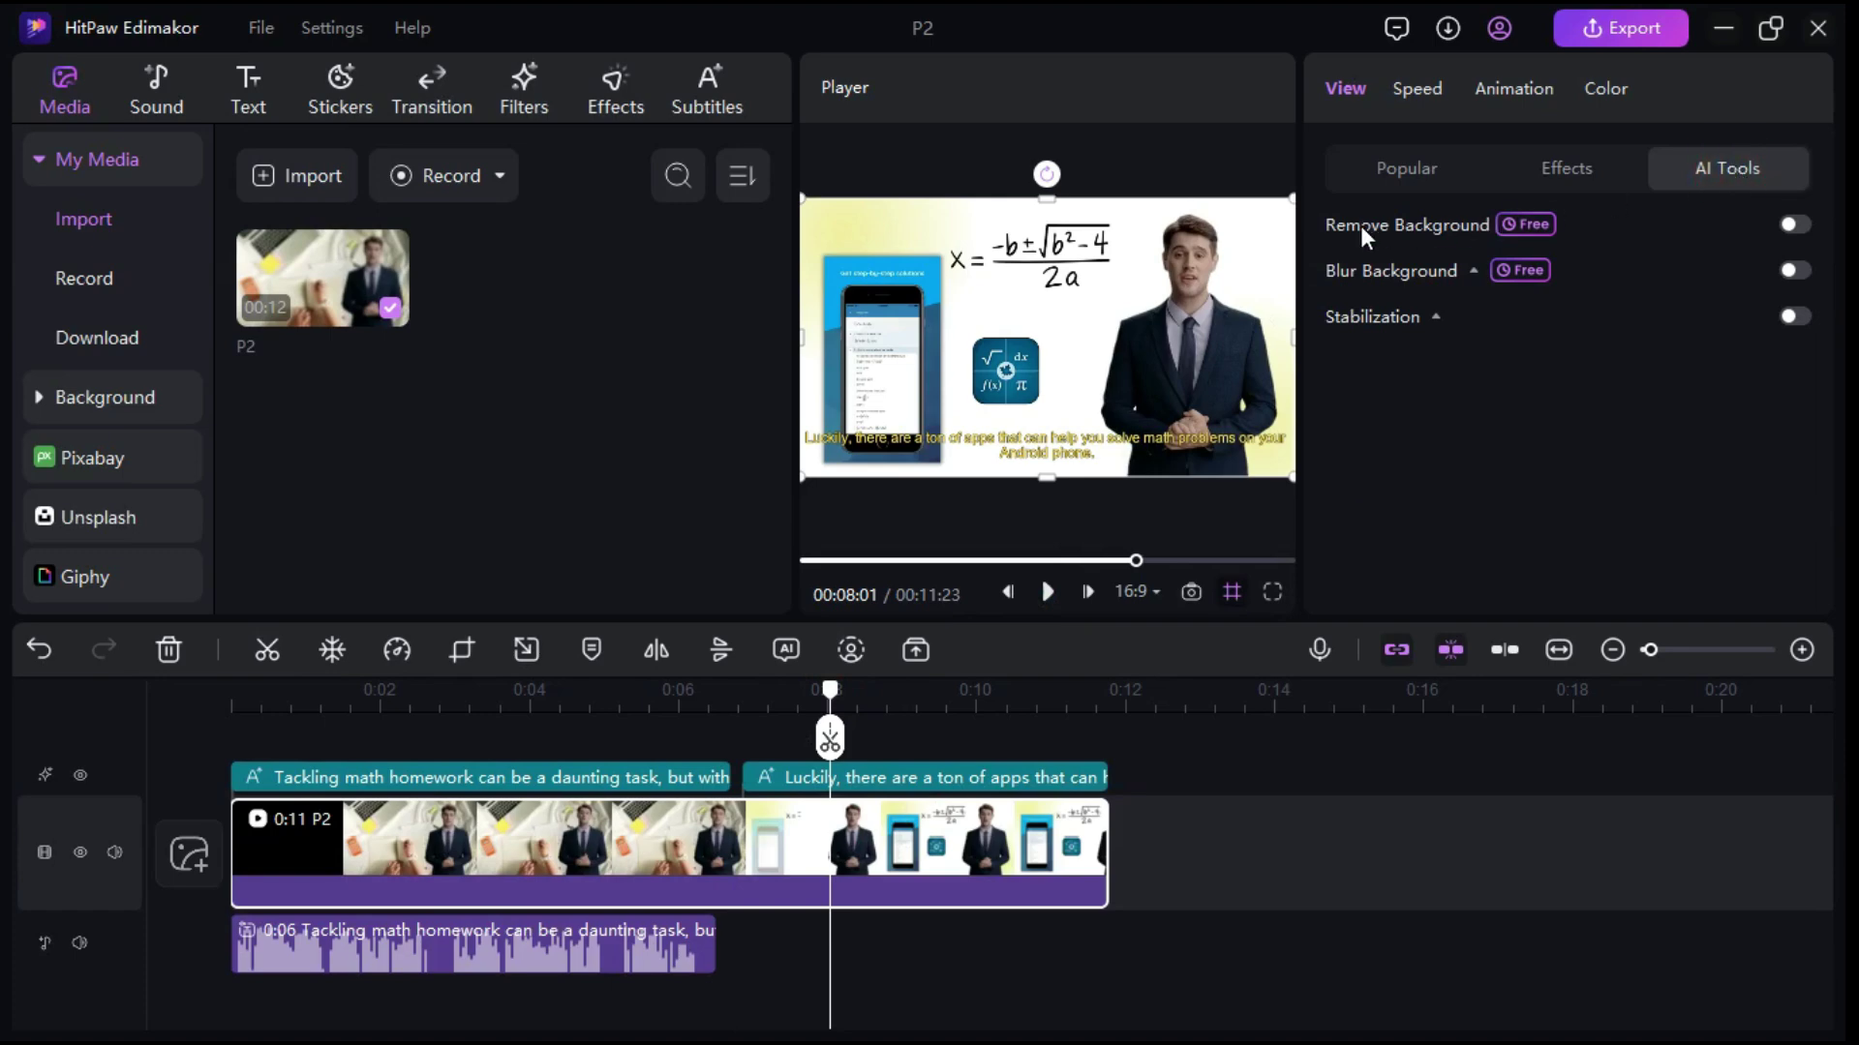
click(1793, 223)
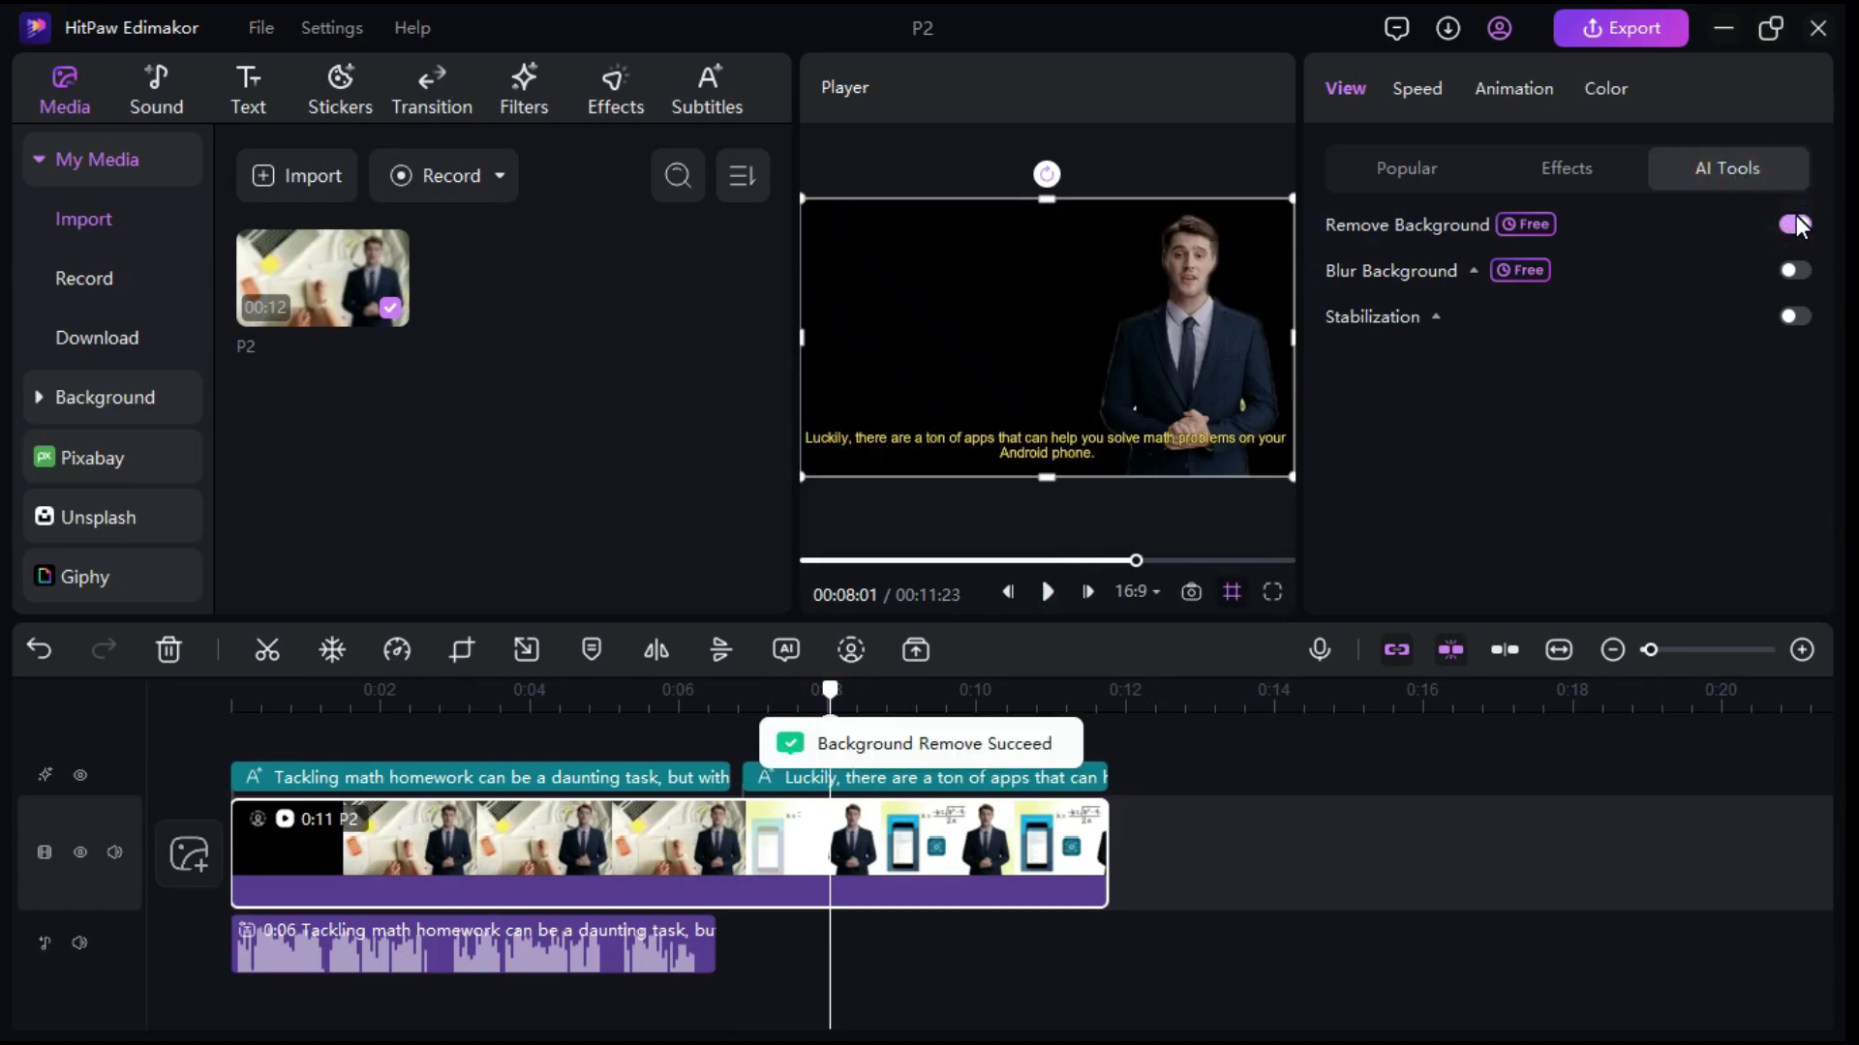
click(1792, 223)
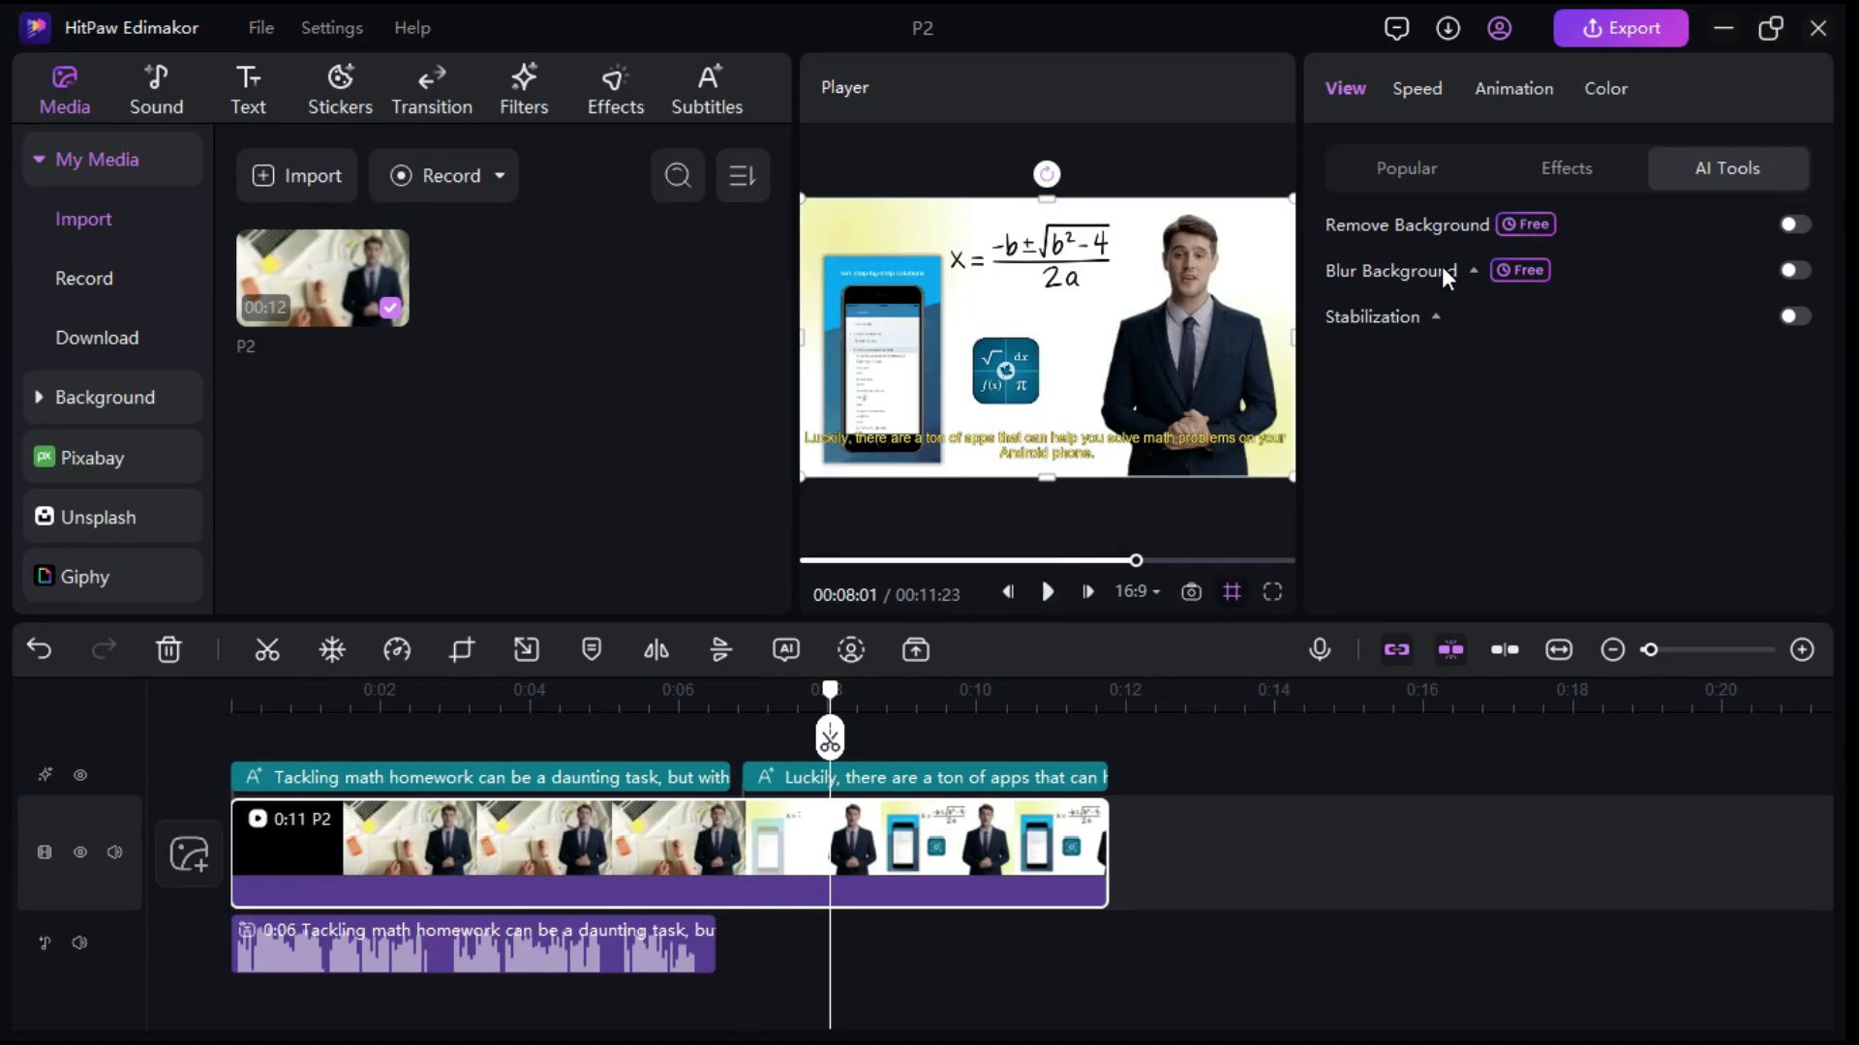
click(1794, 264)
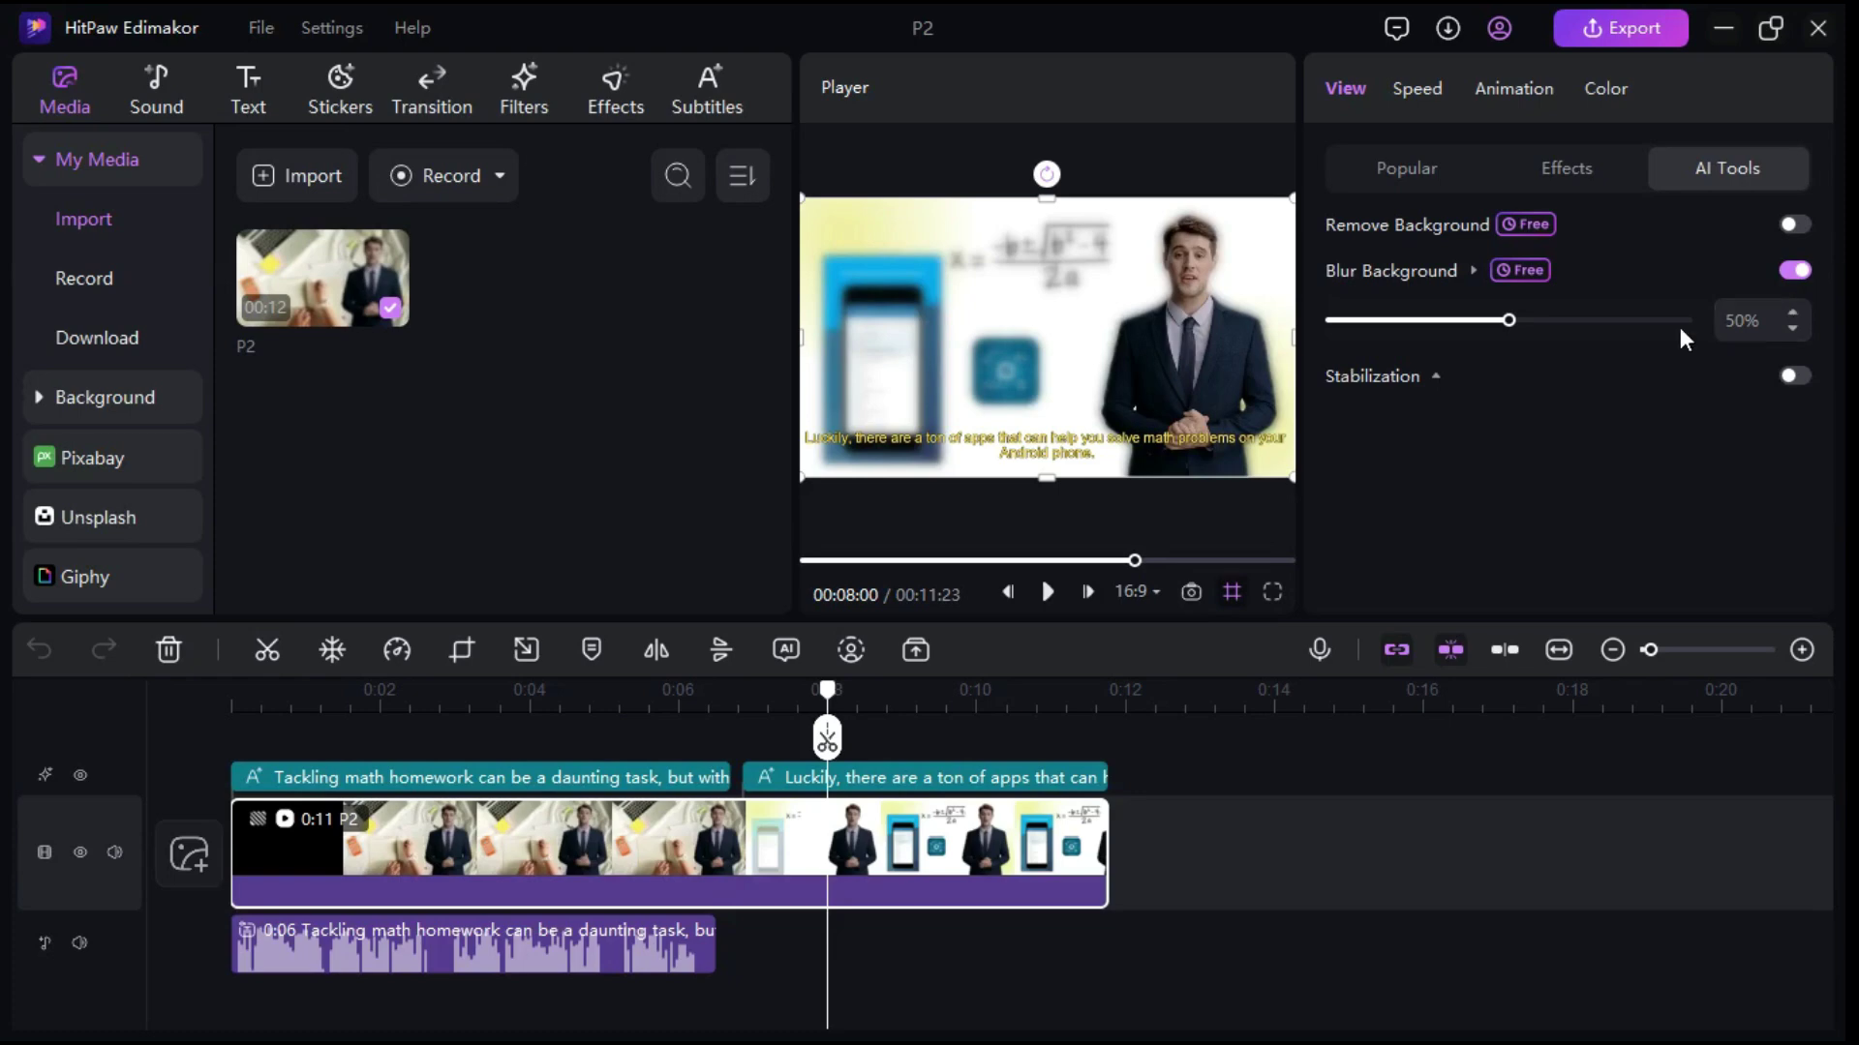
Browse the Sound, Text and Stickers libraries.
click(149, 80)
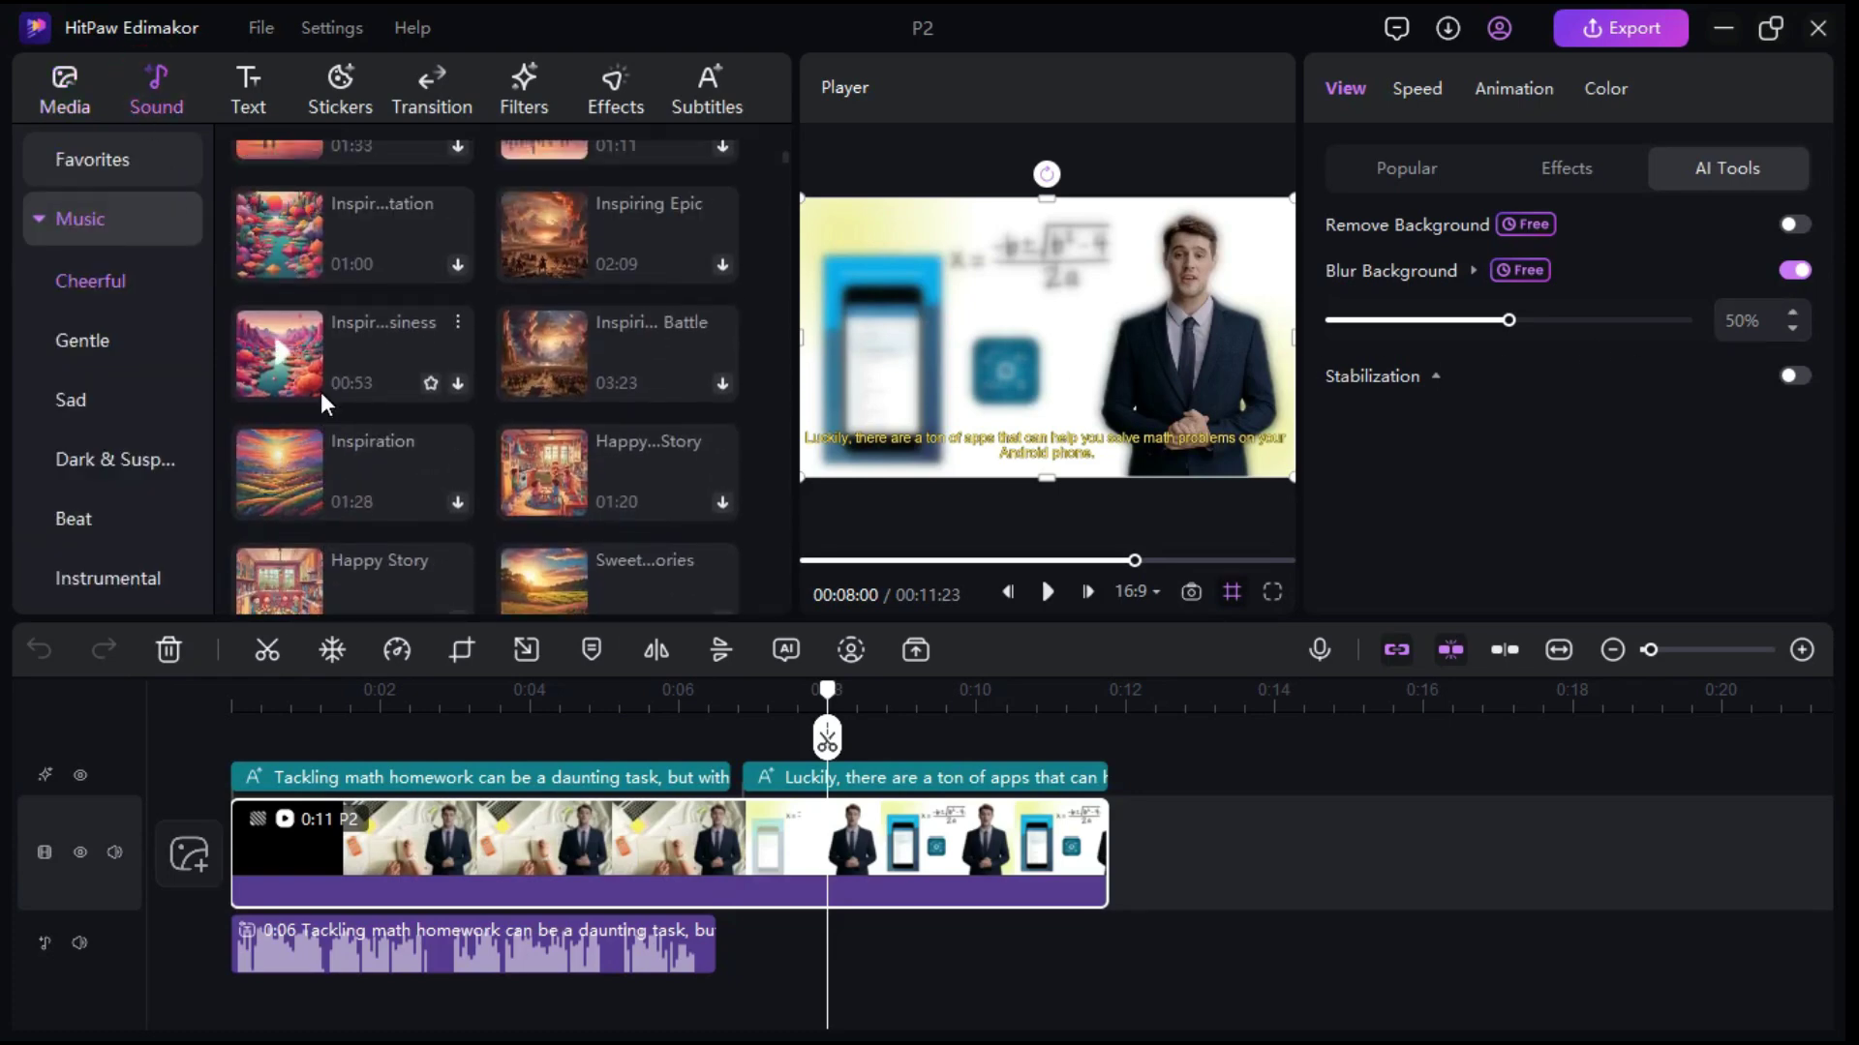
click(242, 80)
scroll(385, 328, down, 5)
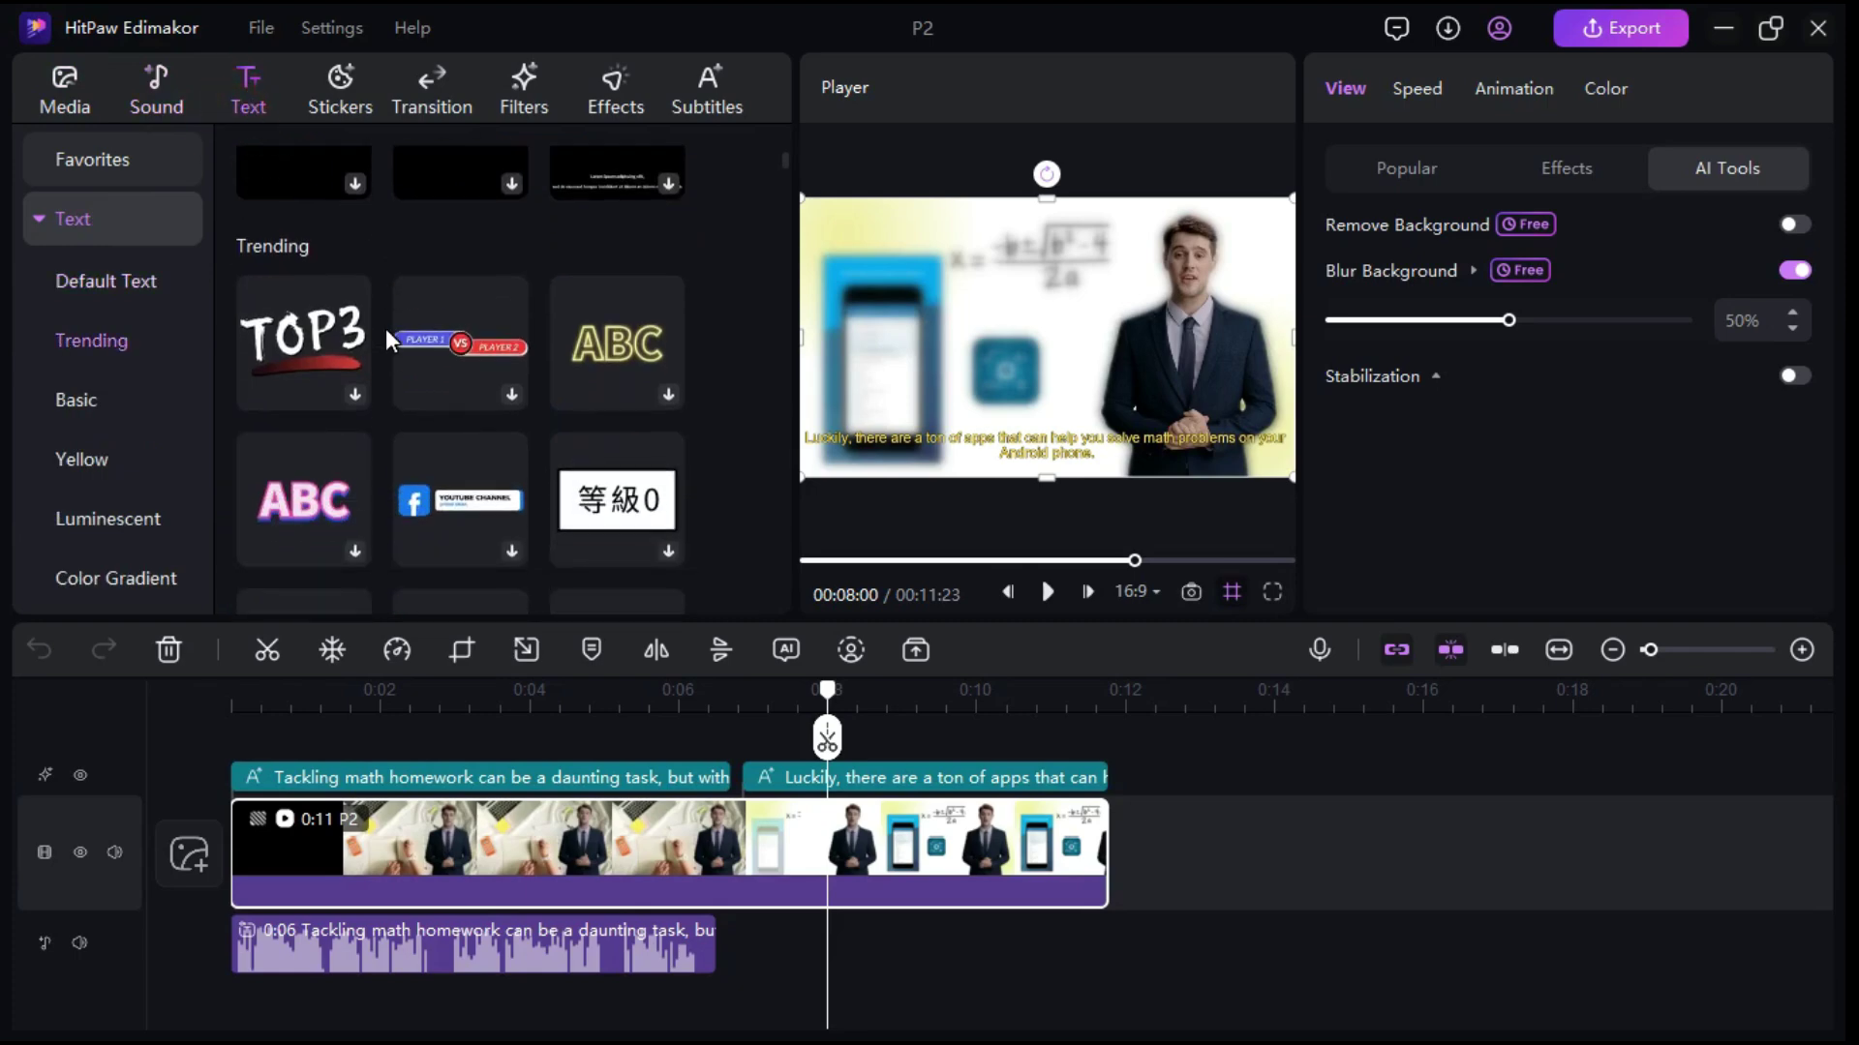
scroll(385, 328, down, 2)
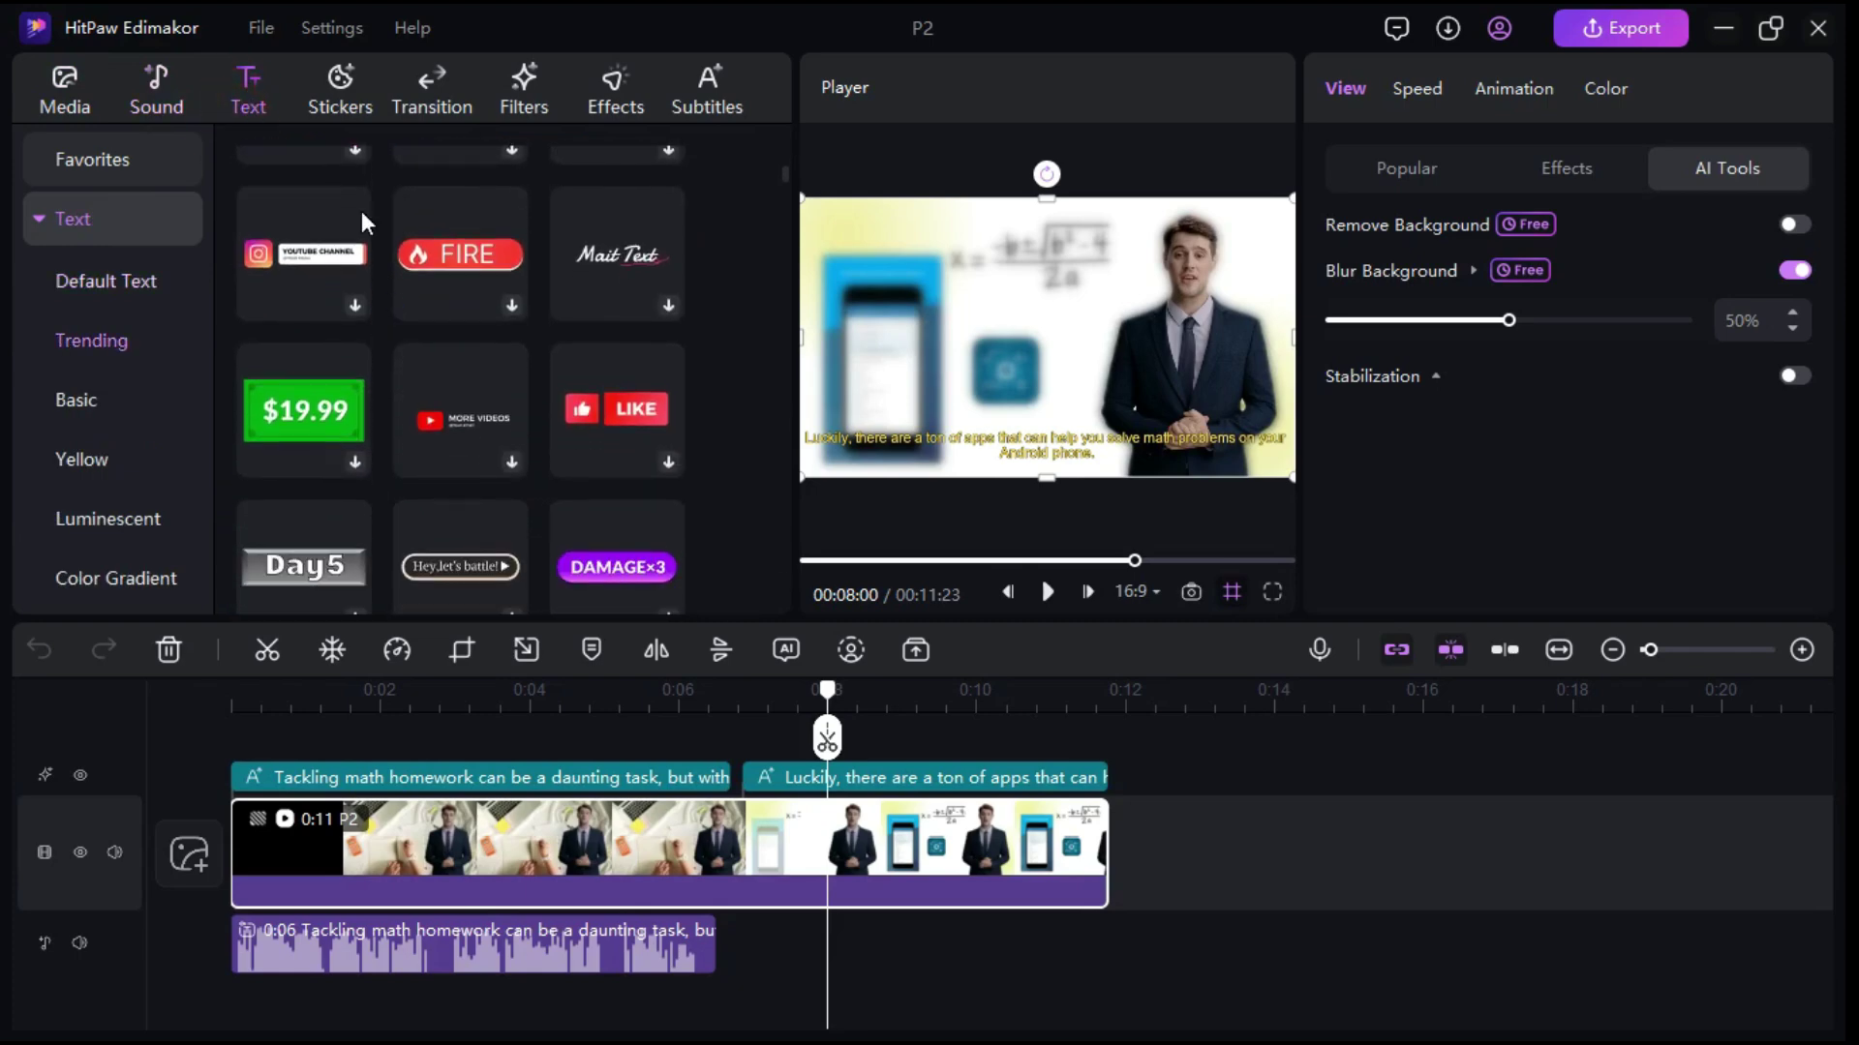
click(344, 92)
scroll(568, 334, down, 7)
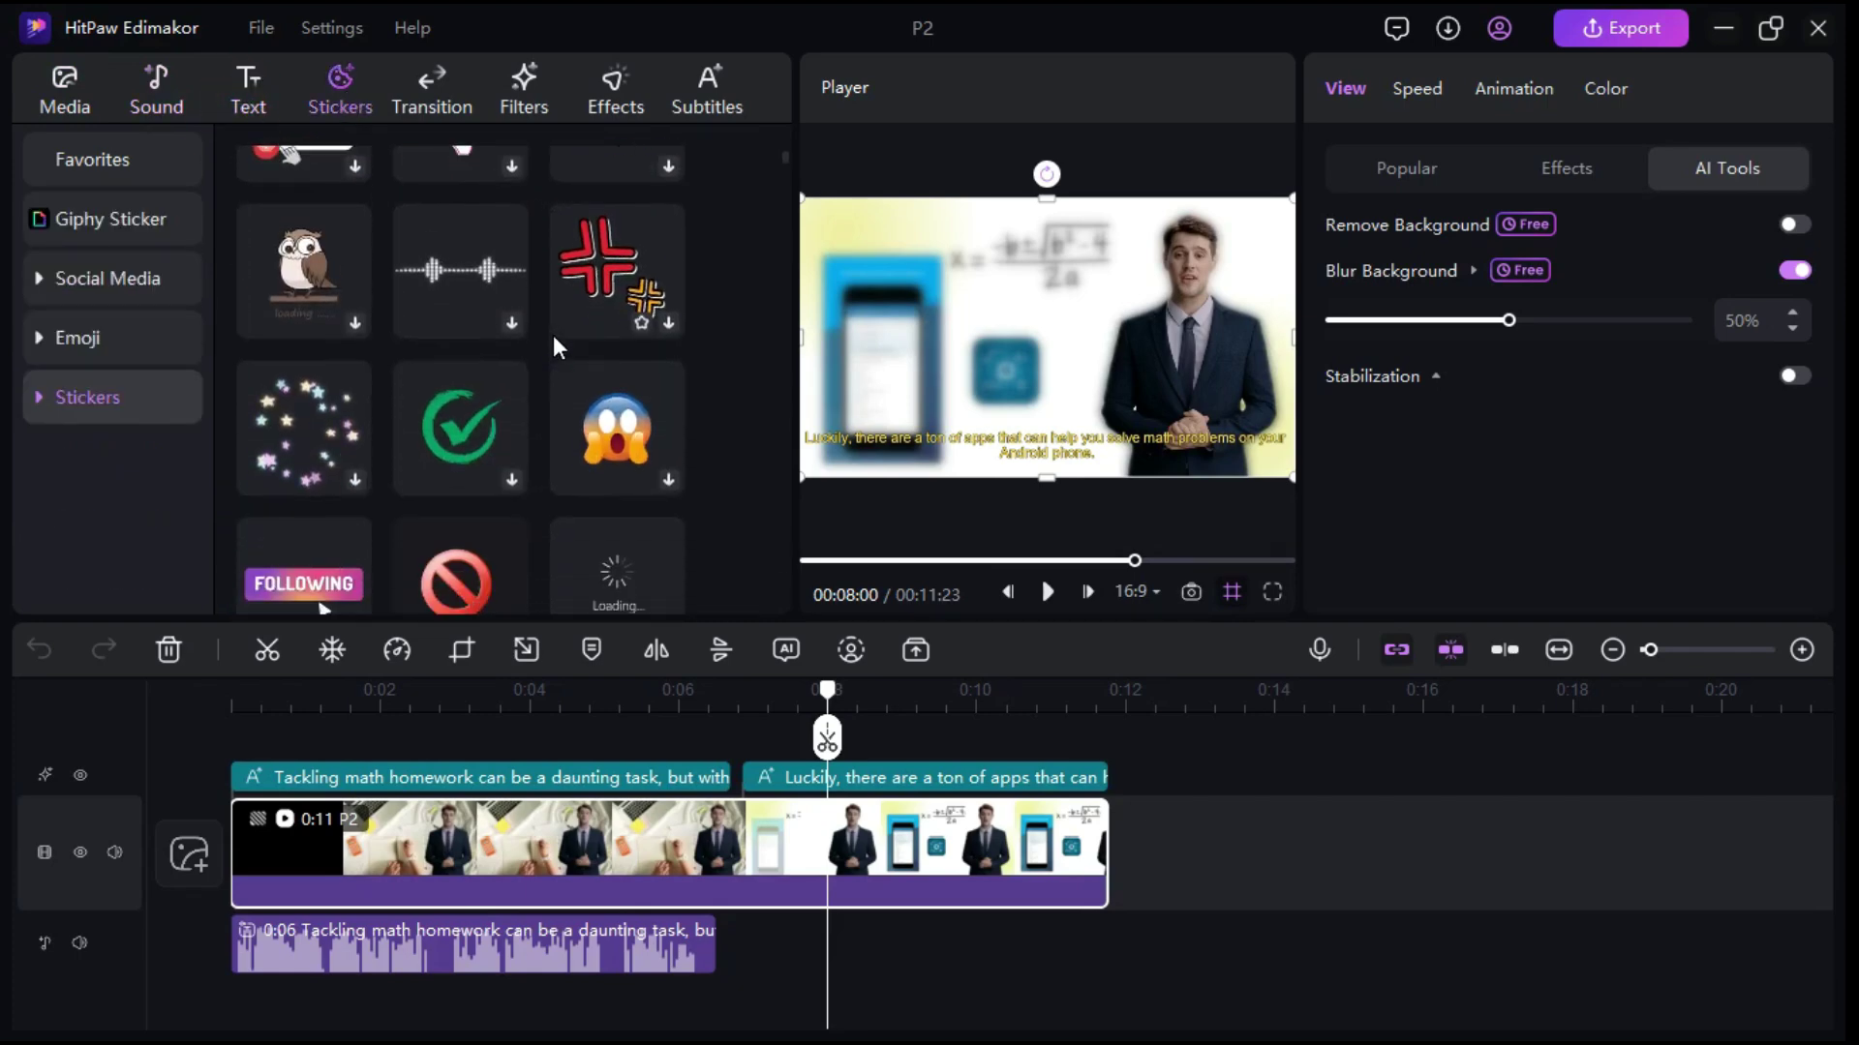
scroll(552, 335, down, 2)
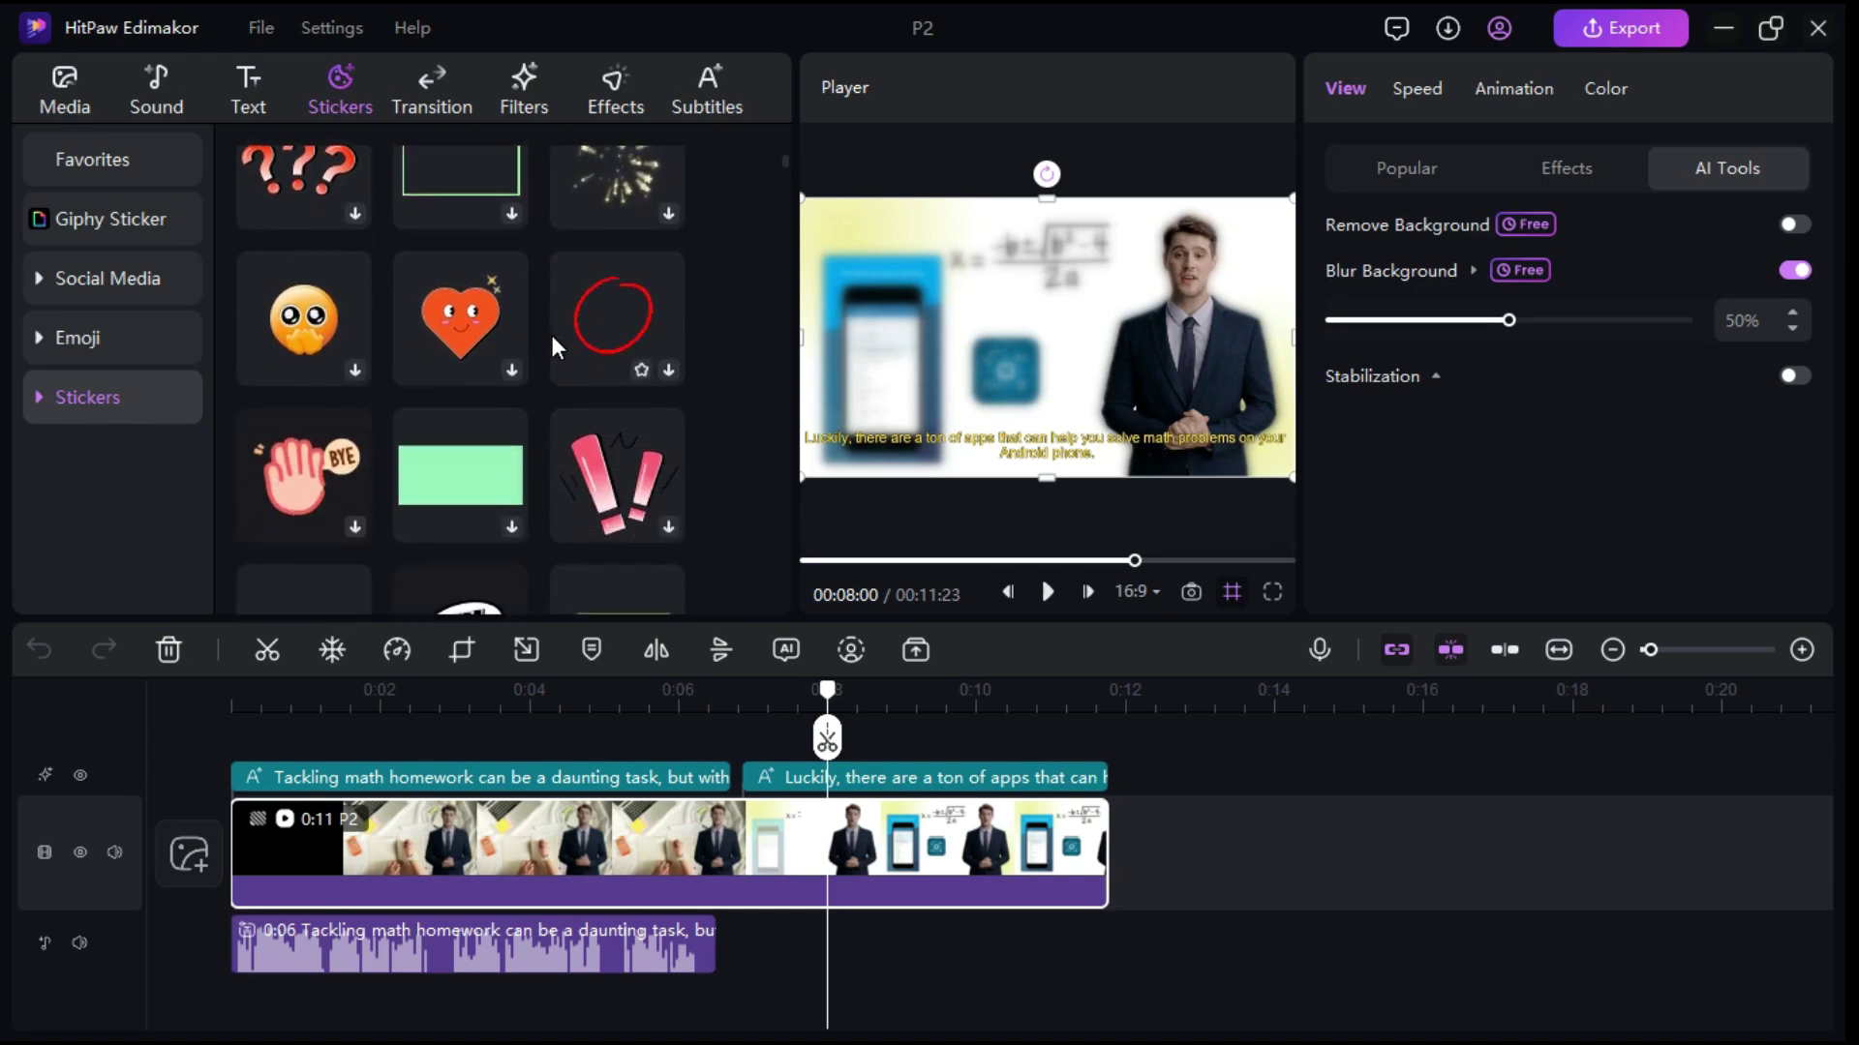
scroll(552, 335, down, 2)
Look through Transition and Filters, then bring up the Effects library's trending video effects.
click(442, 93)
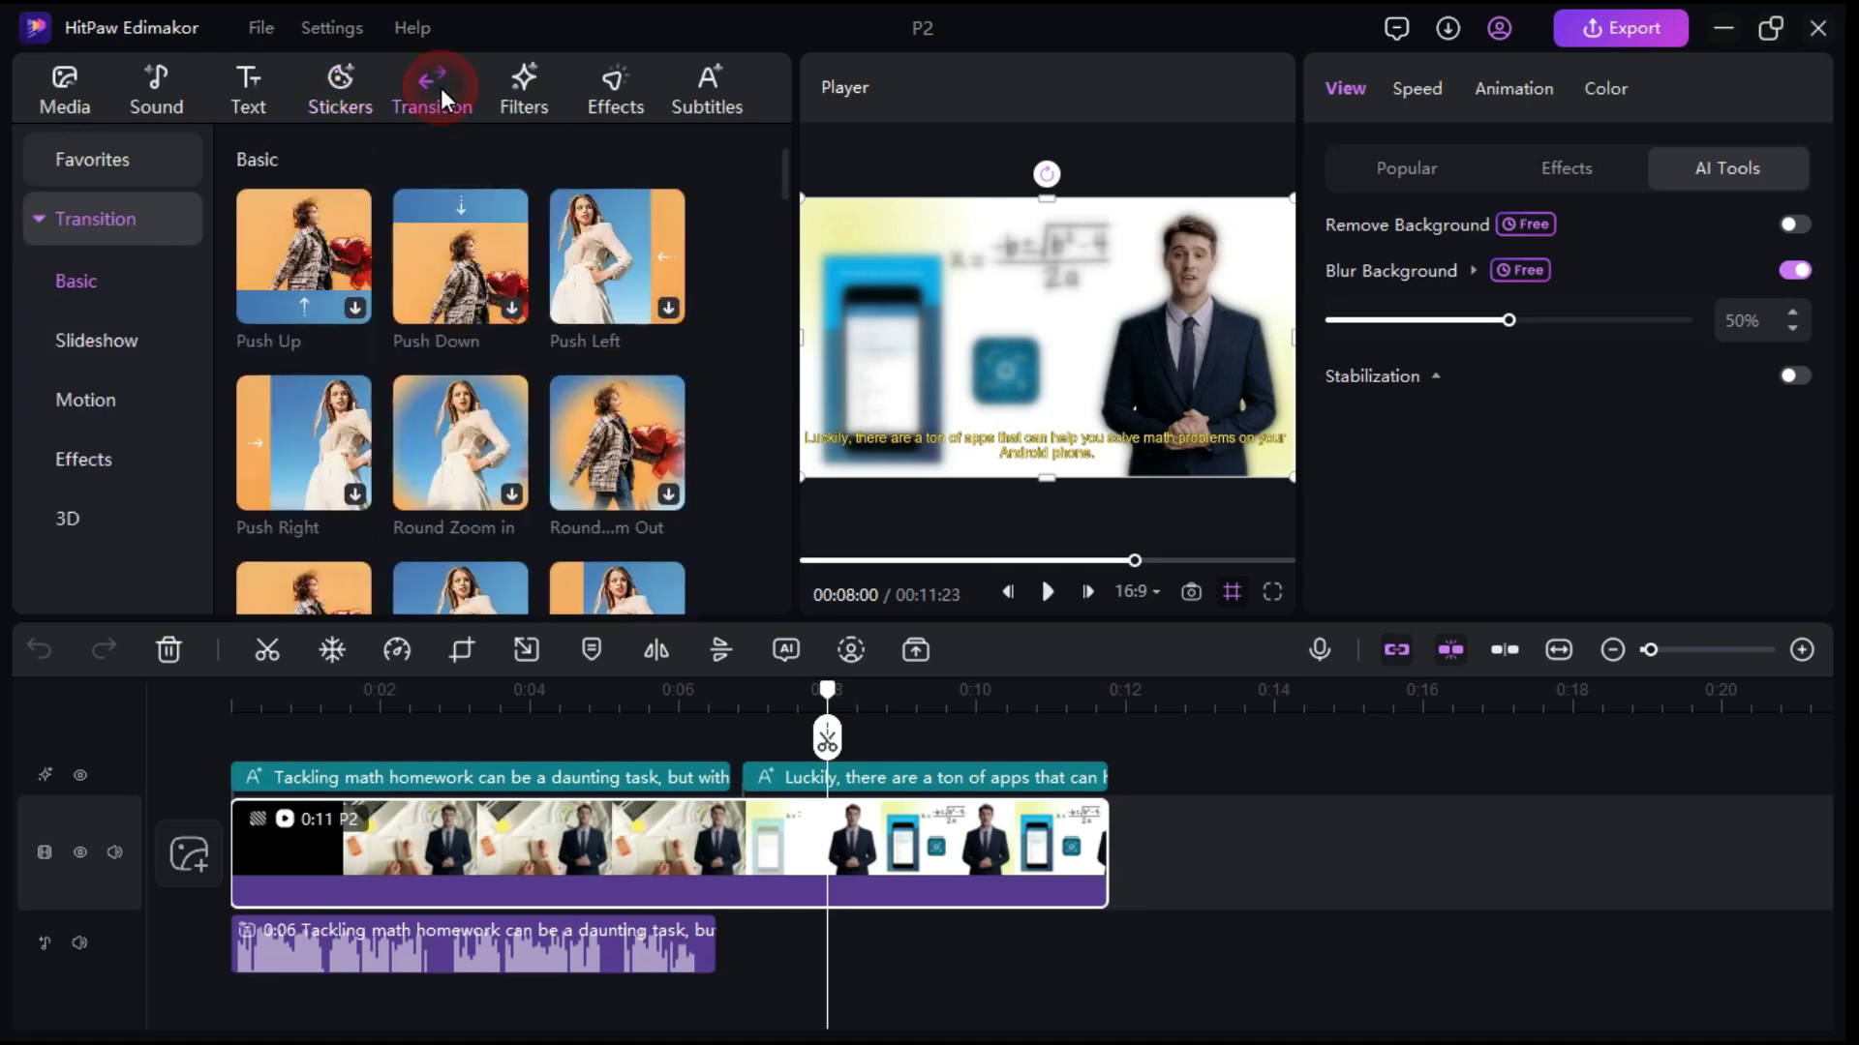
click(520, 78)
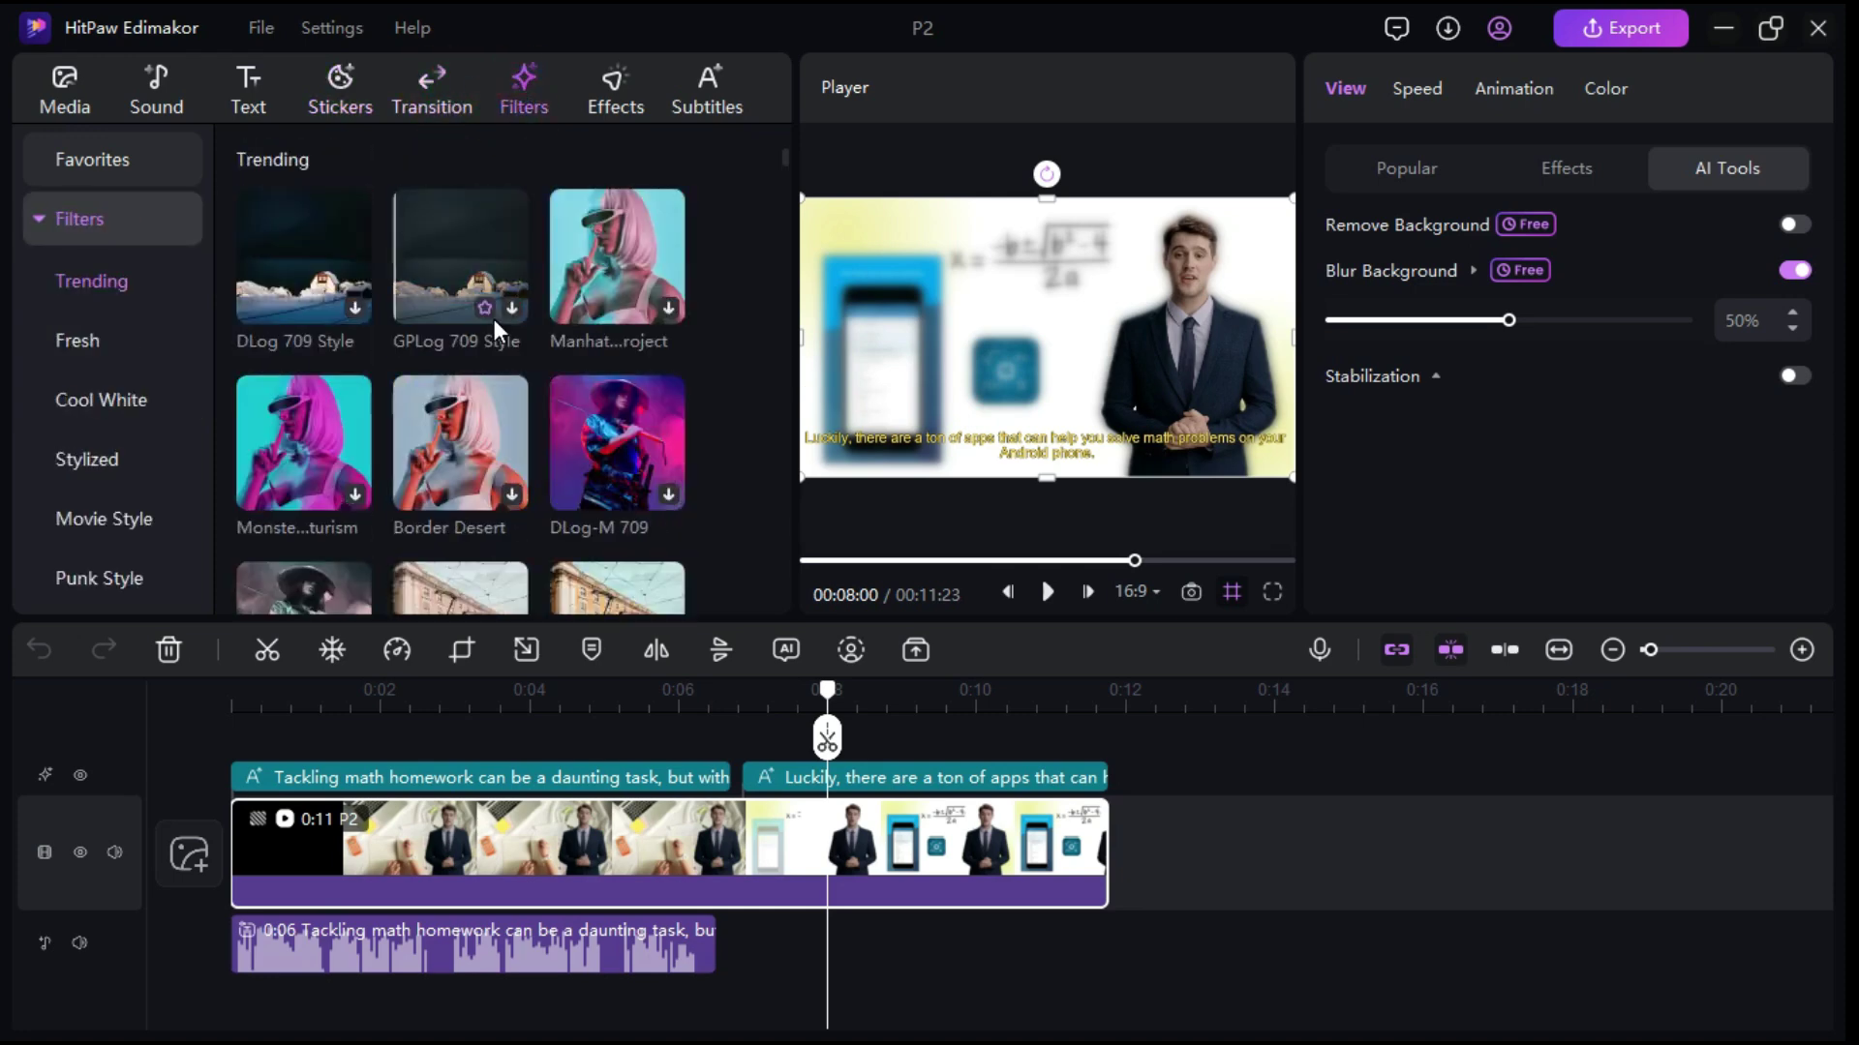
scroll(494, 317, down, 2)
click(610, 90)
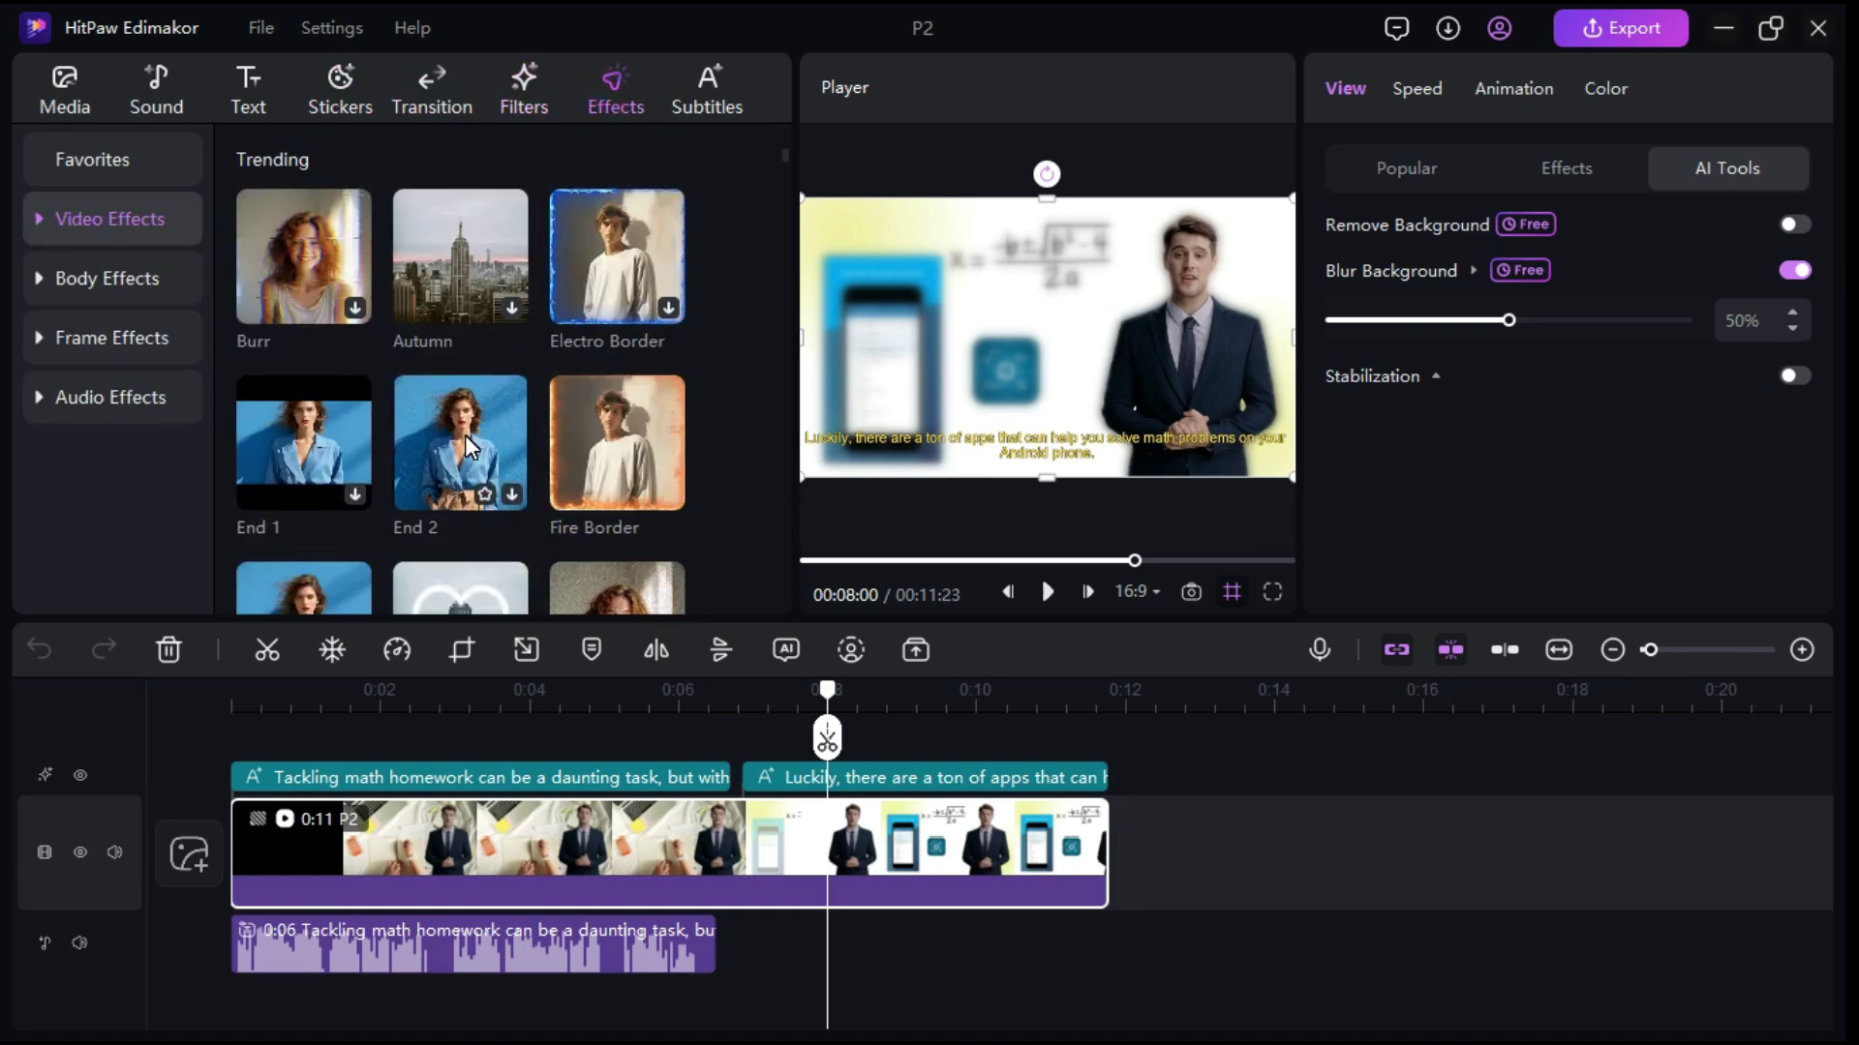
Preview the Fire Border video effect around the P2 clip in the player.
click(598, 438)
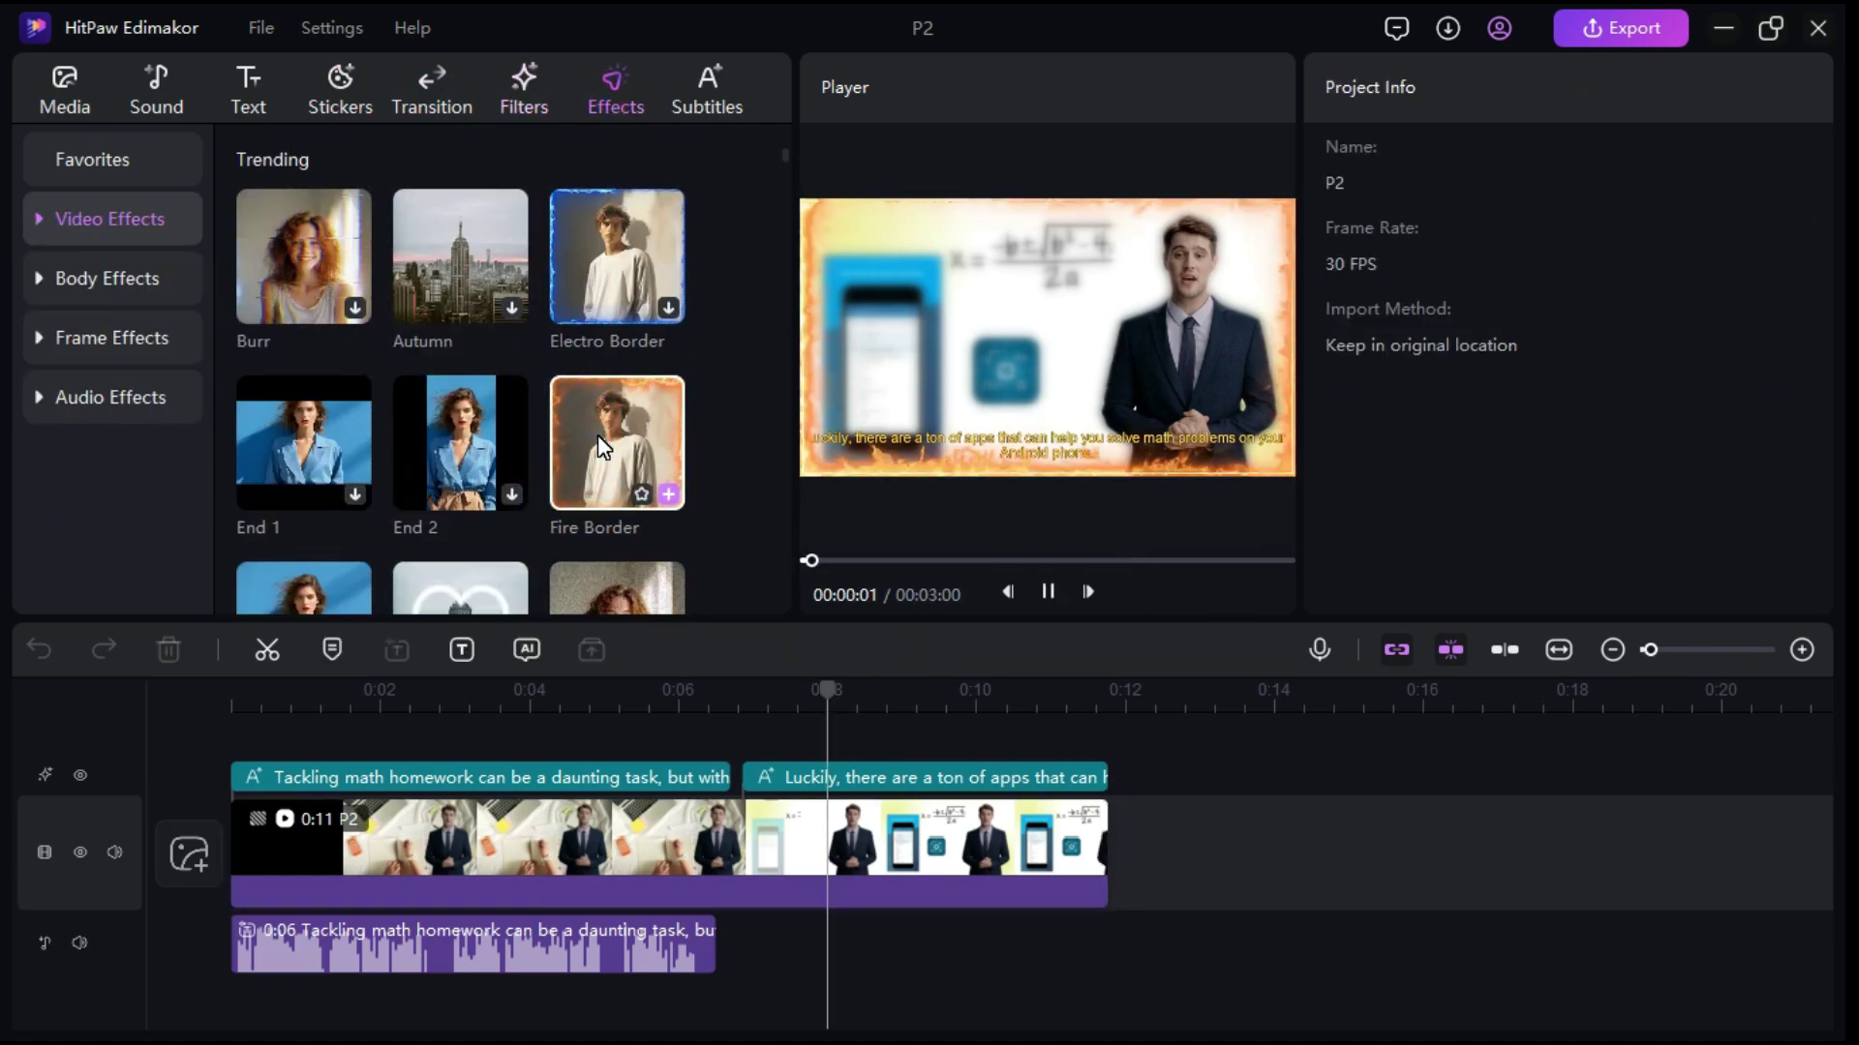
scroll(597, 434, down, 3)
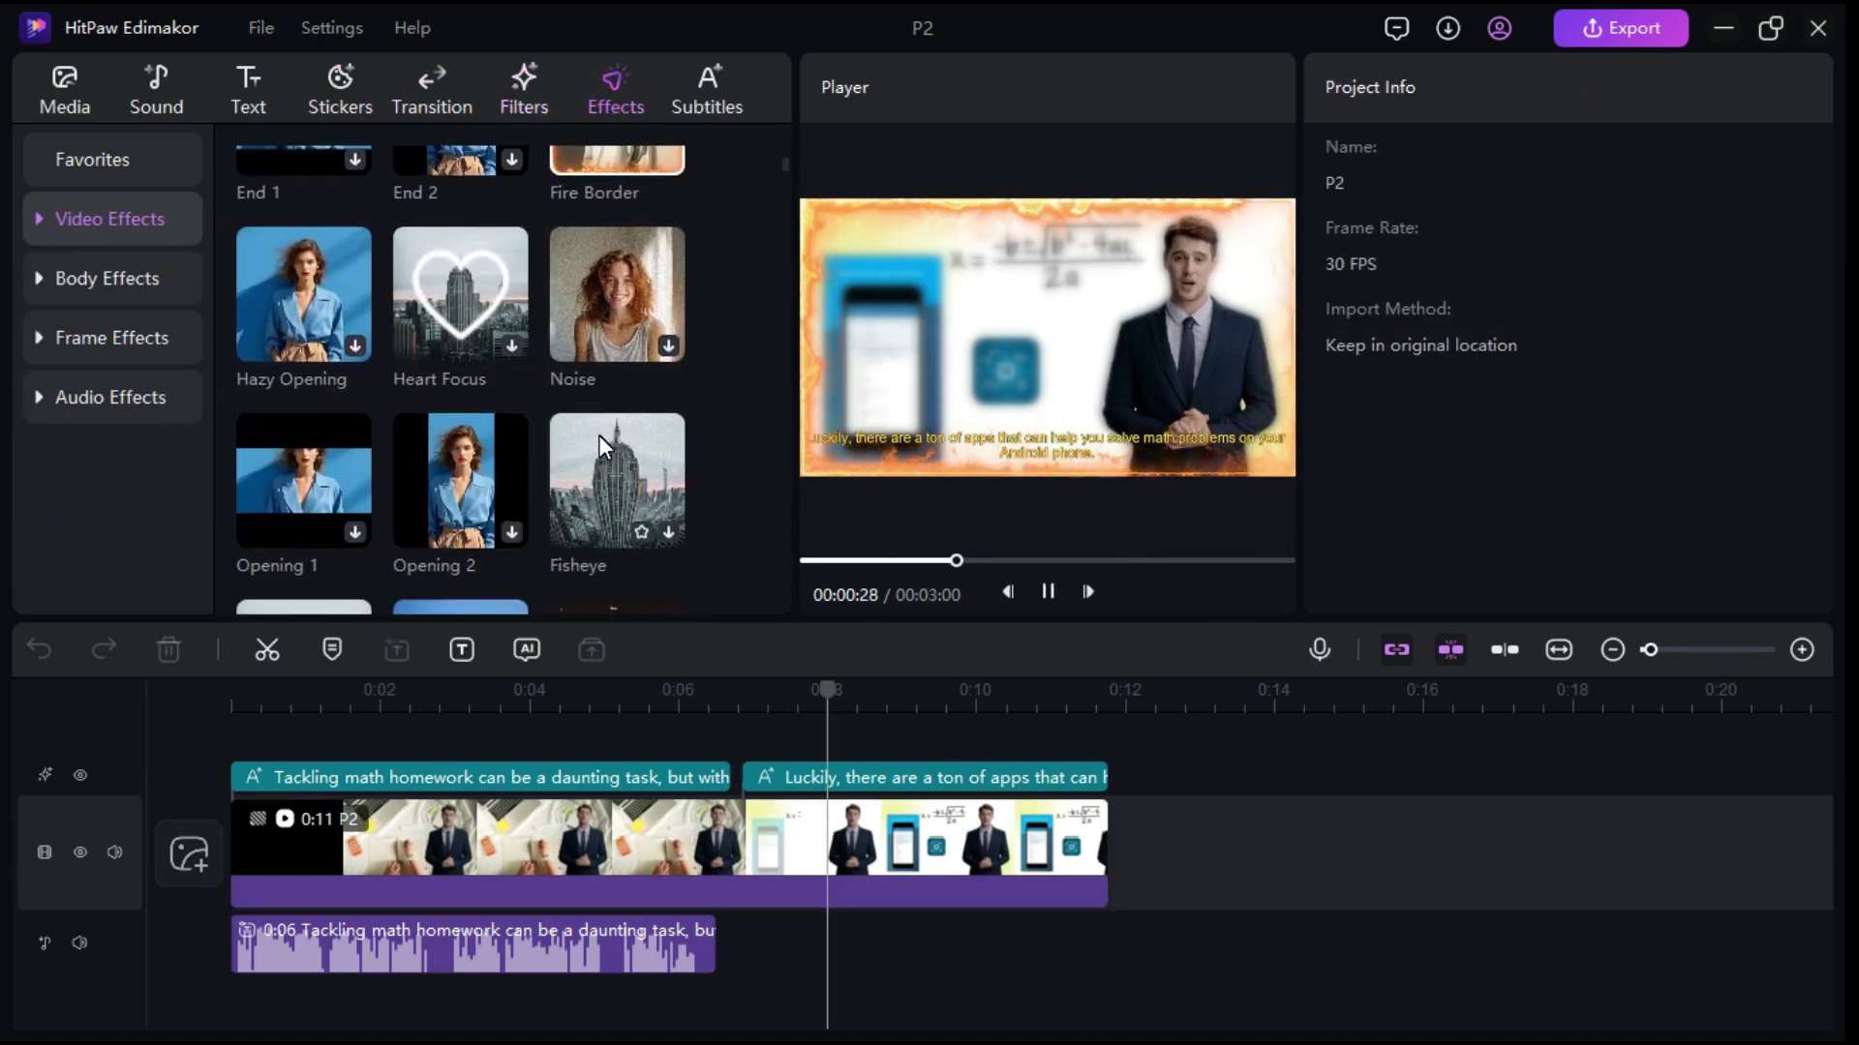
scroll(599, 434, up, 3)
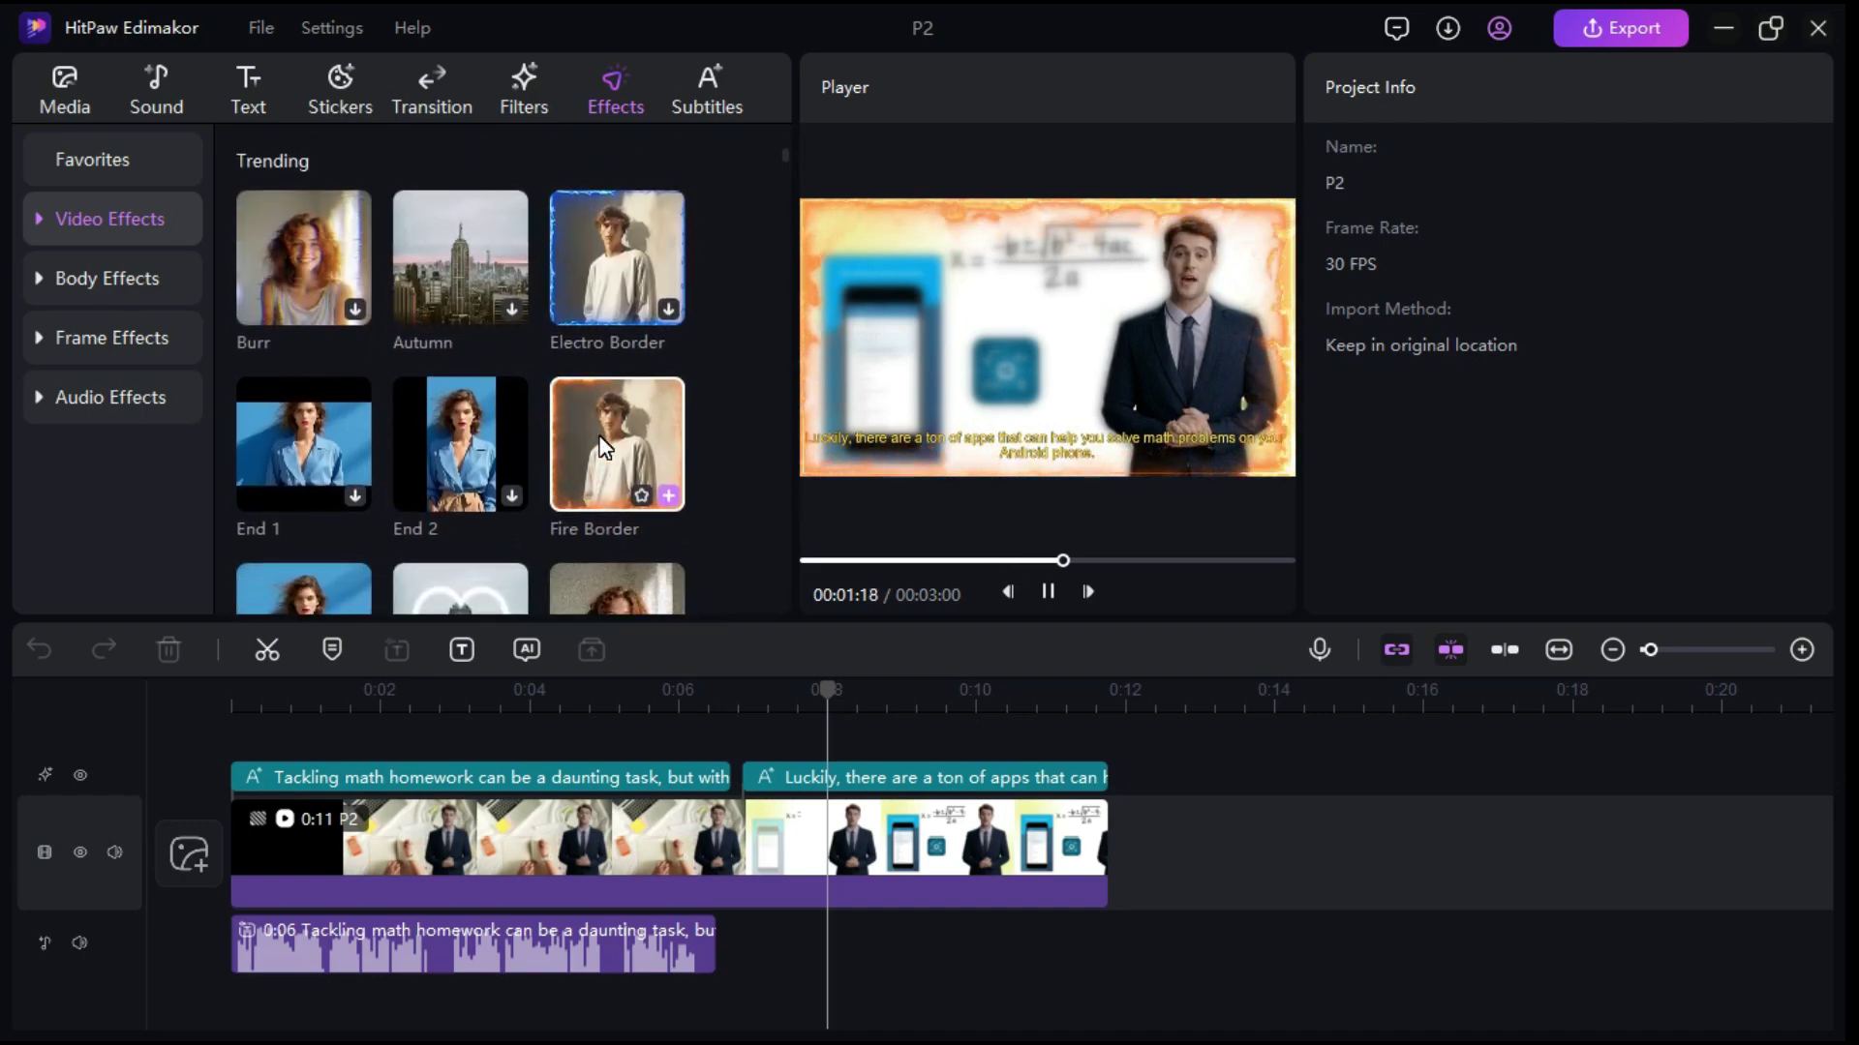